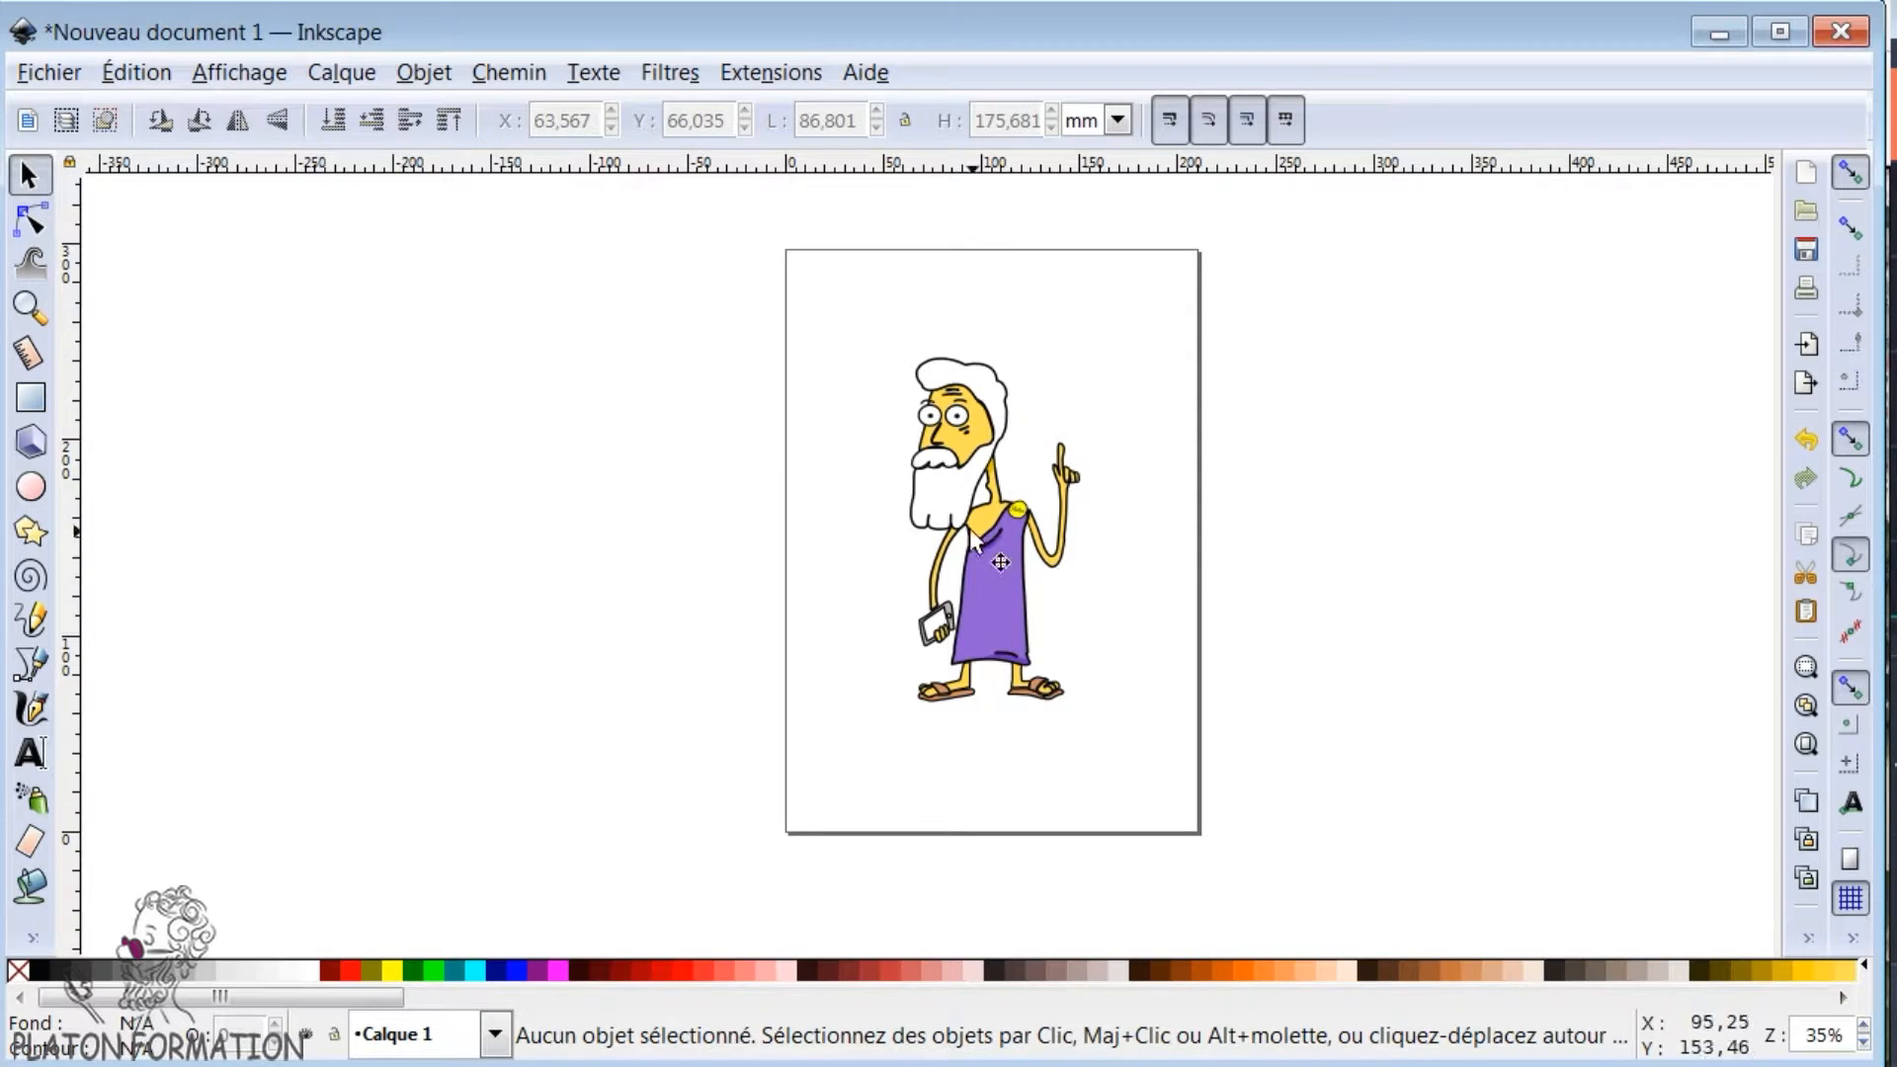
- Examine the character's black outline at the edge of the beard up close and the whole figure at a wider view
scroll(978, 539, up, 2)
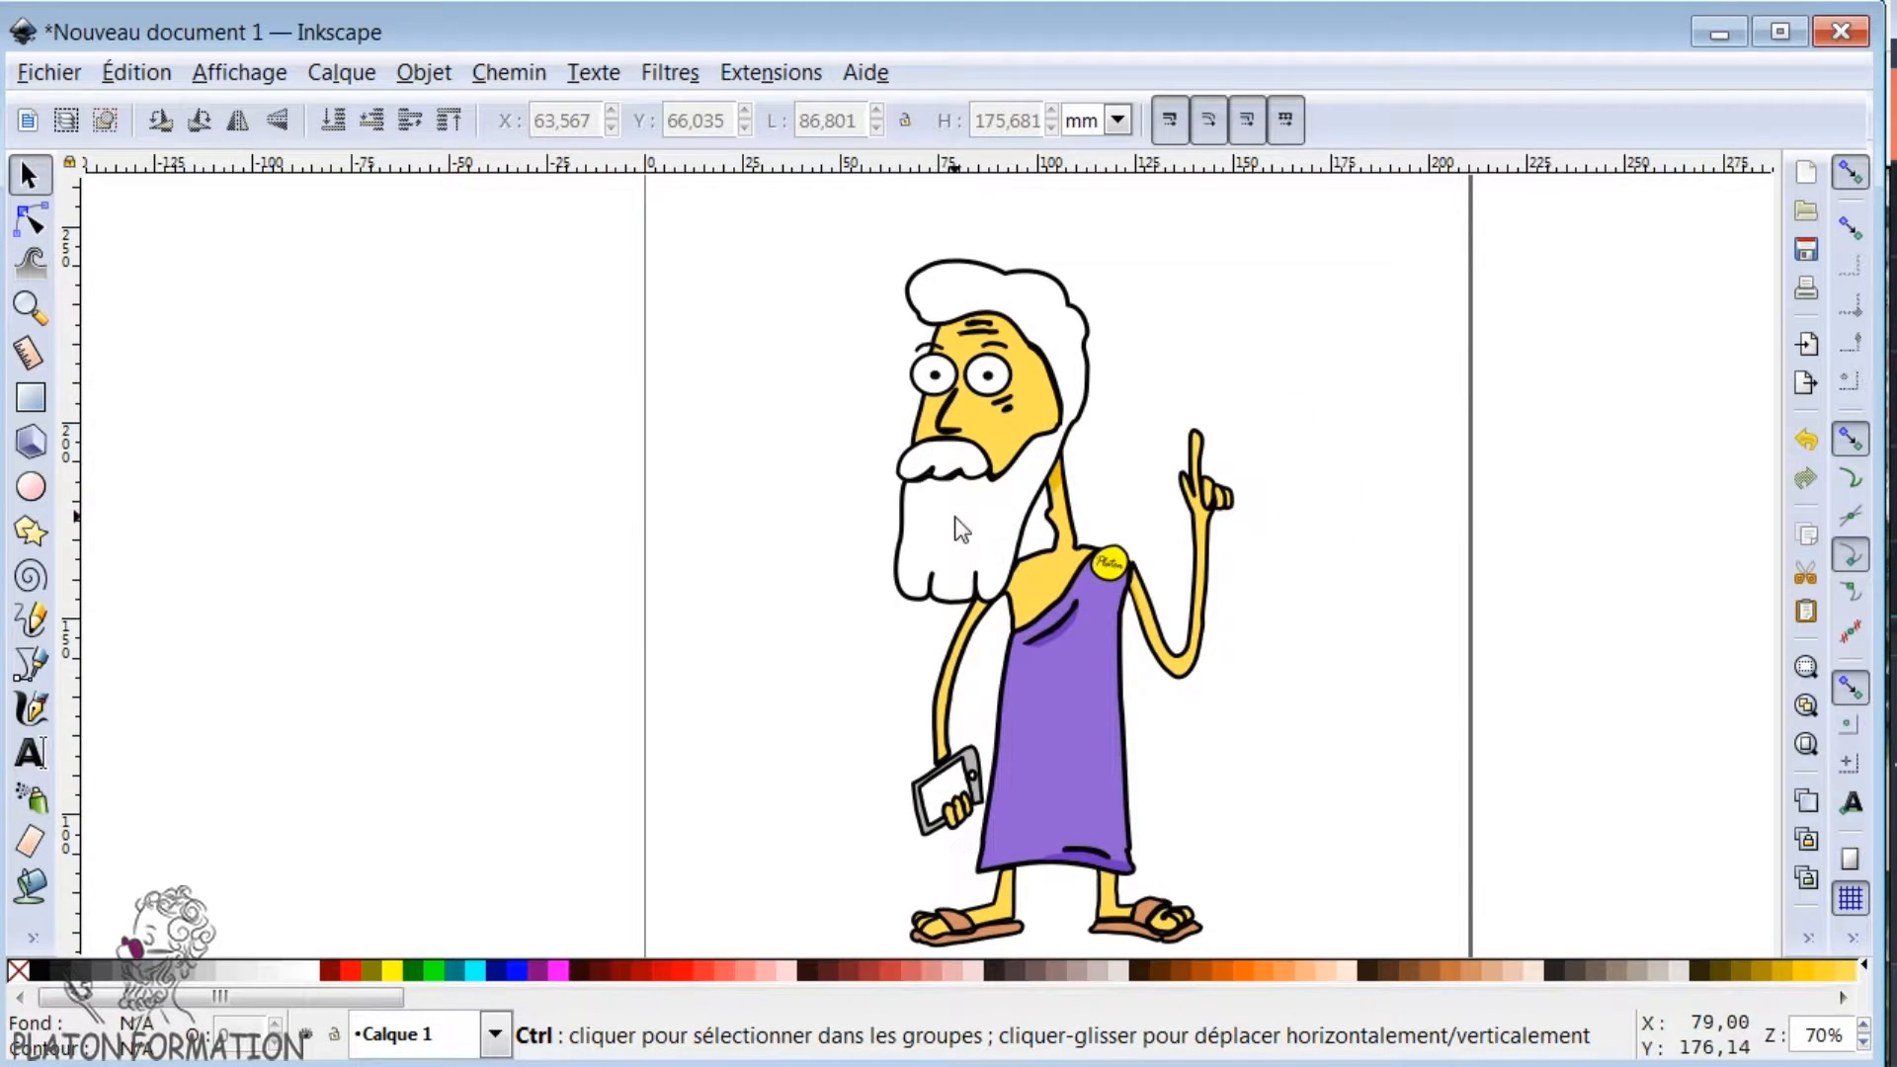
scroll(957, 529, up, 5)
scroll(784, 561, up, 15)
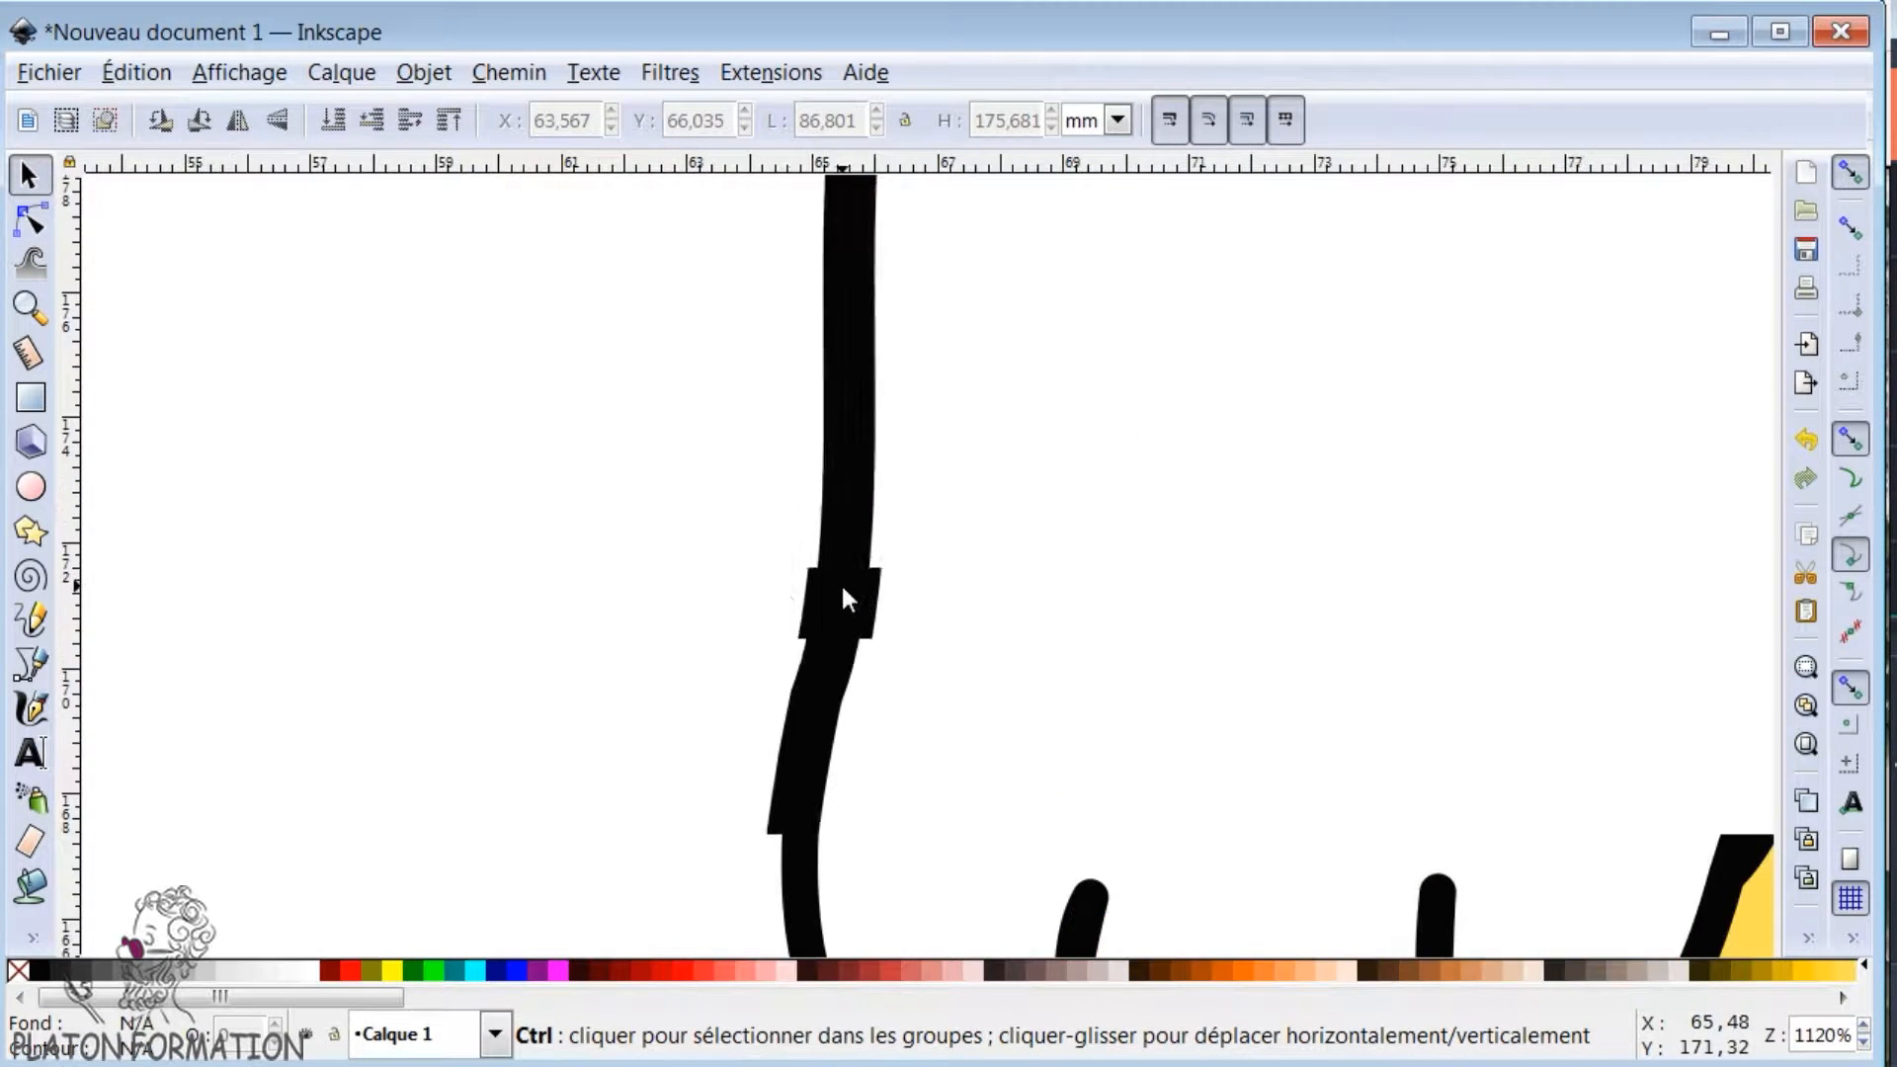
scroll(771, 604, down, 15)
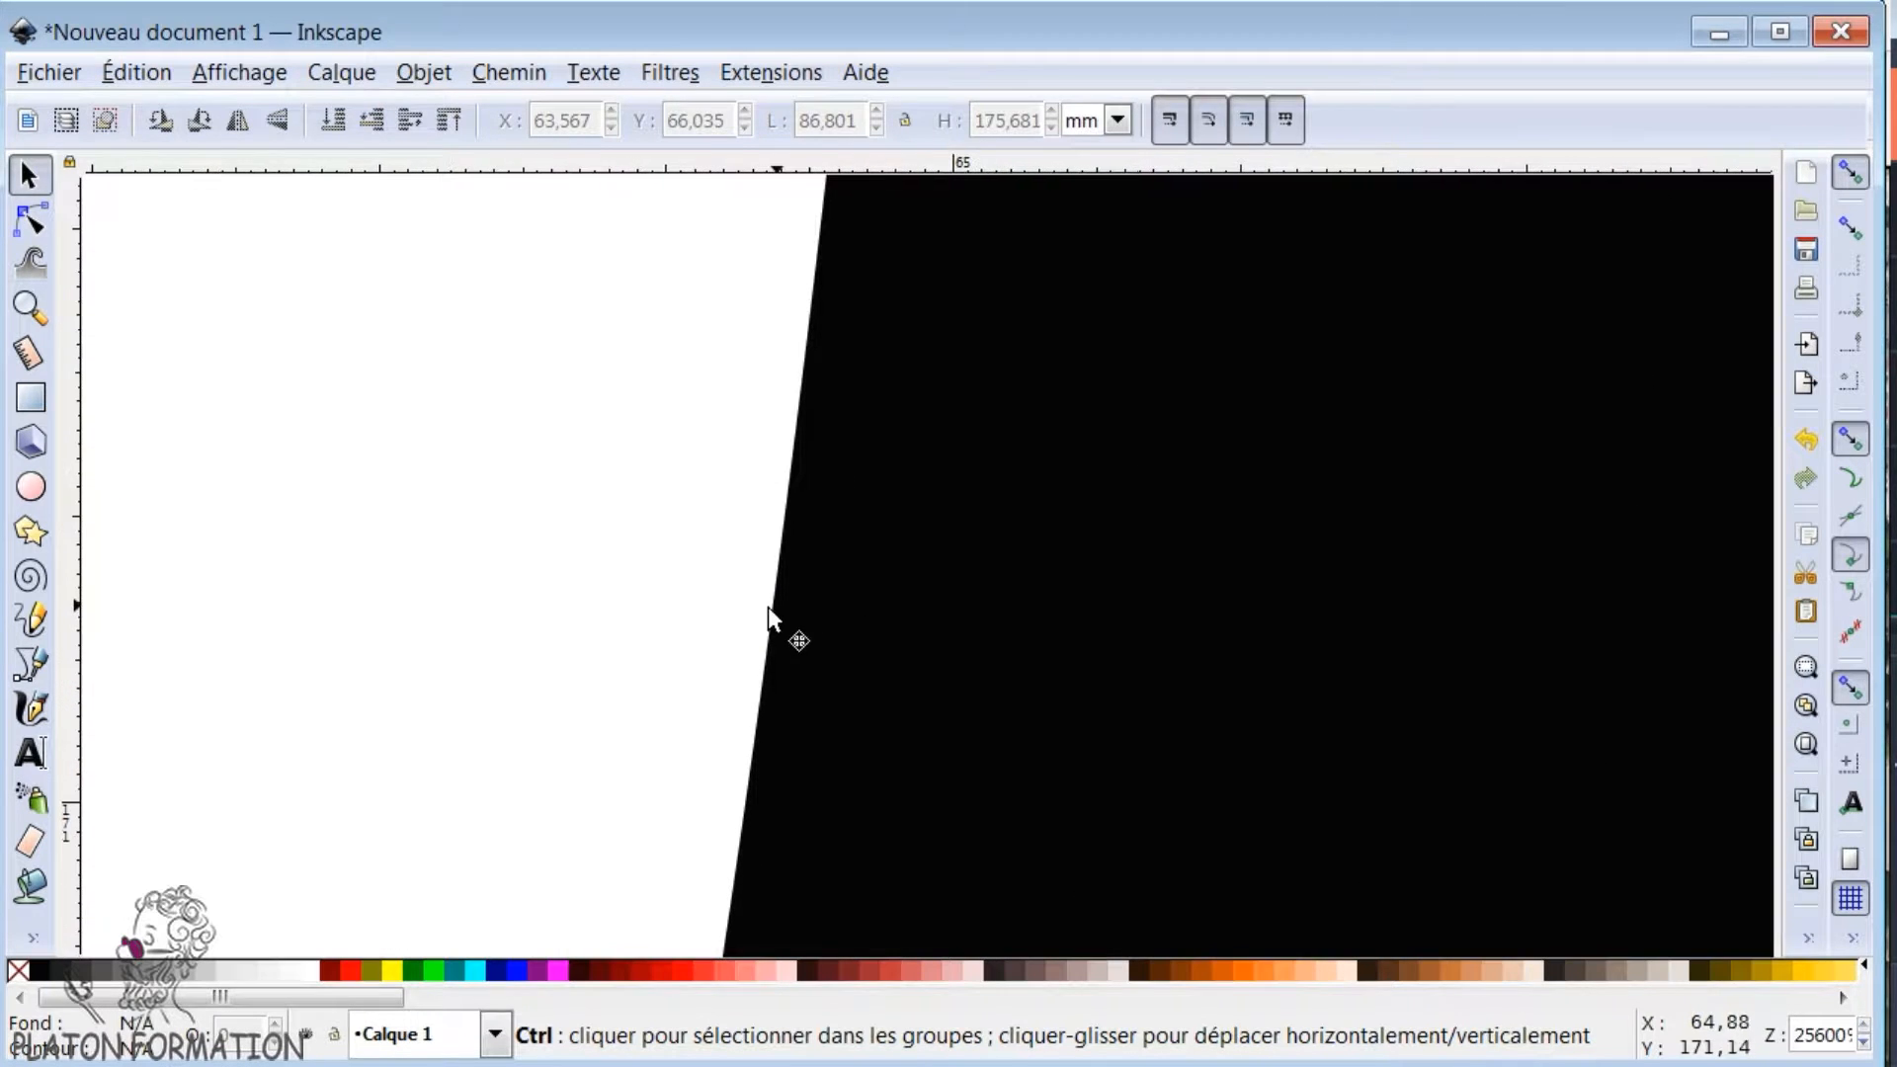
scroll(772, 605, down, 5)
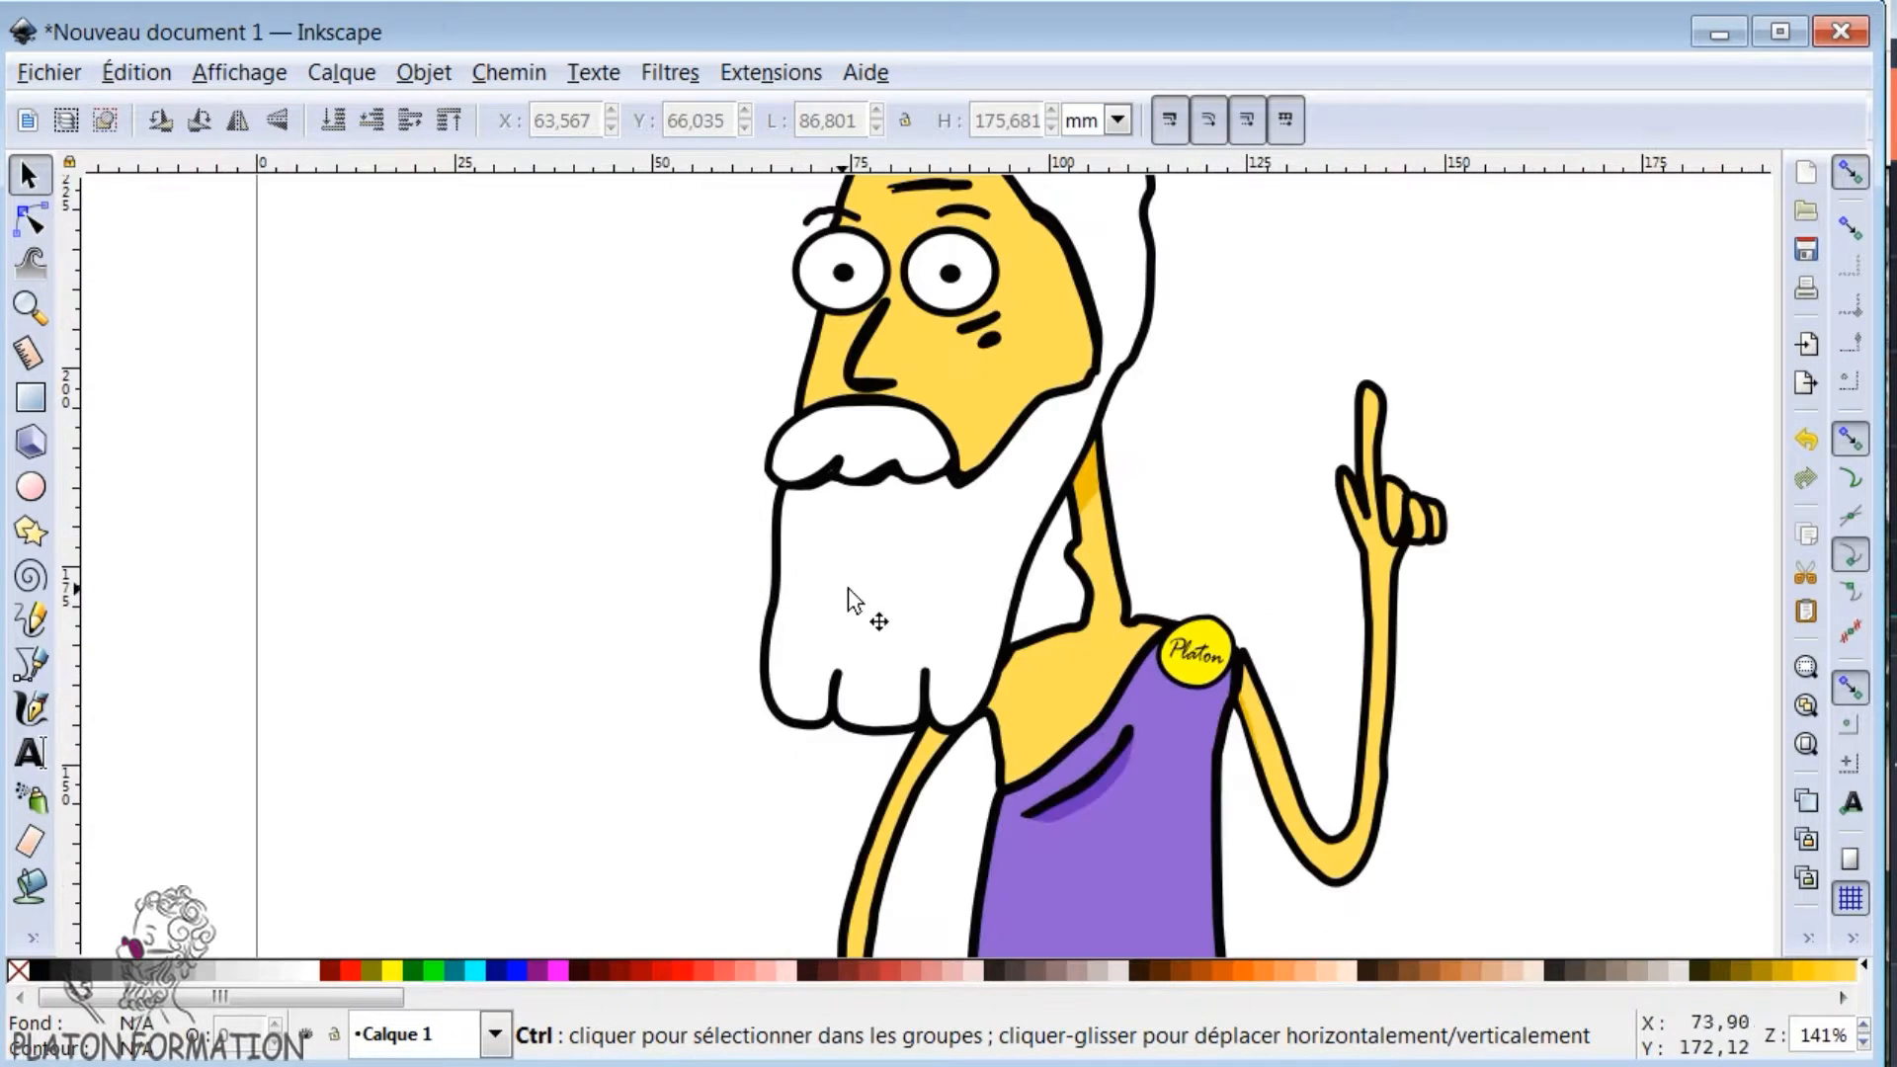
scroll(859, 593, up, 1)
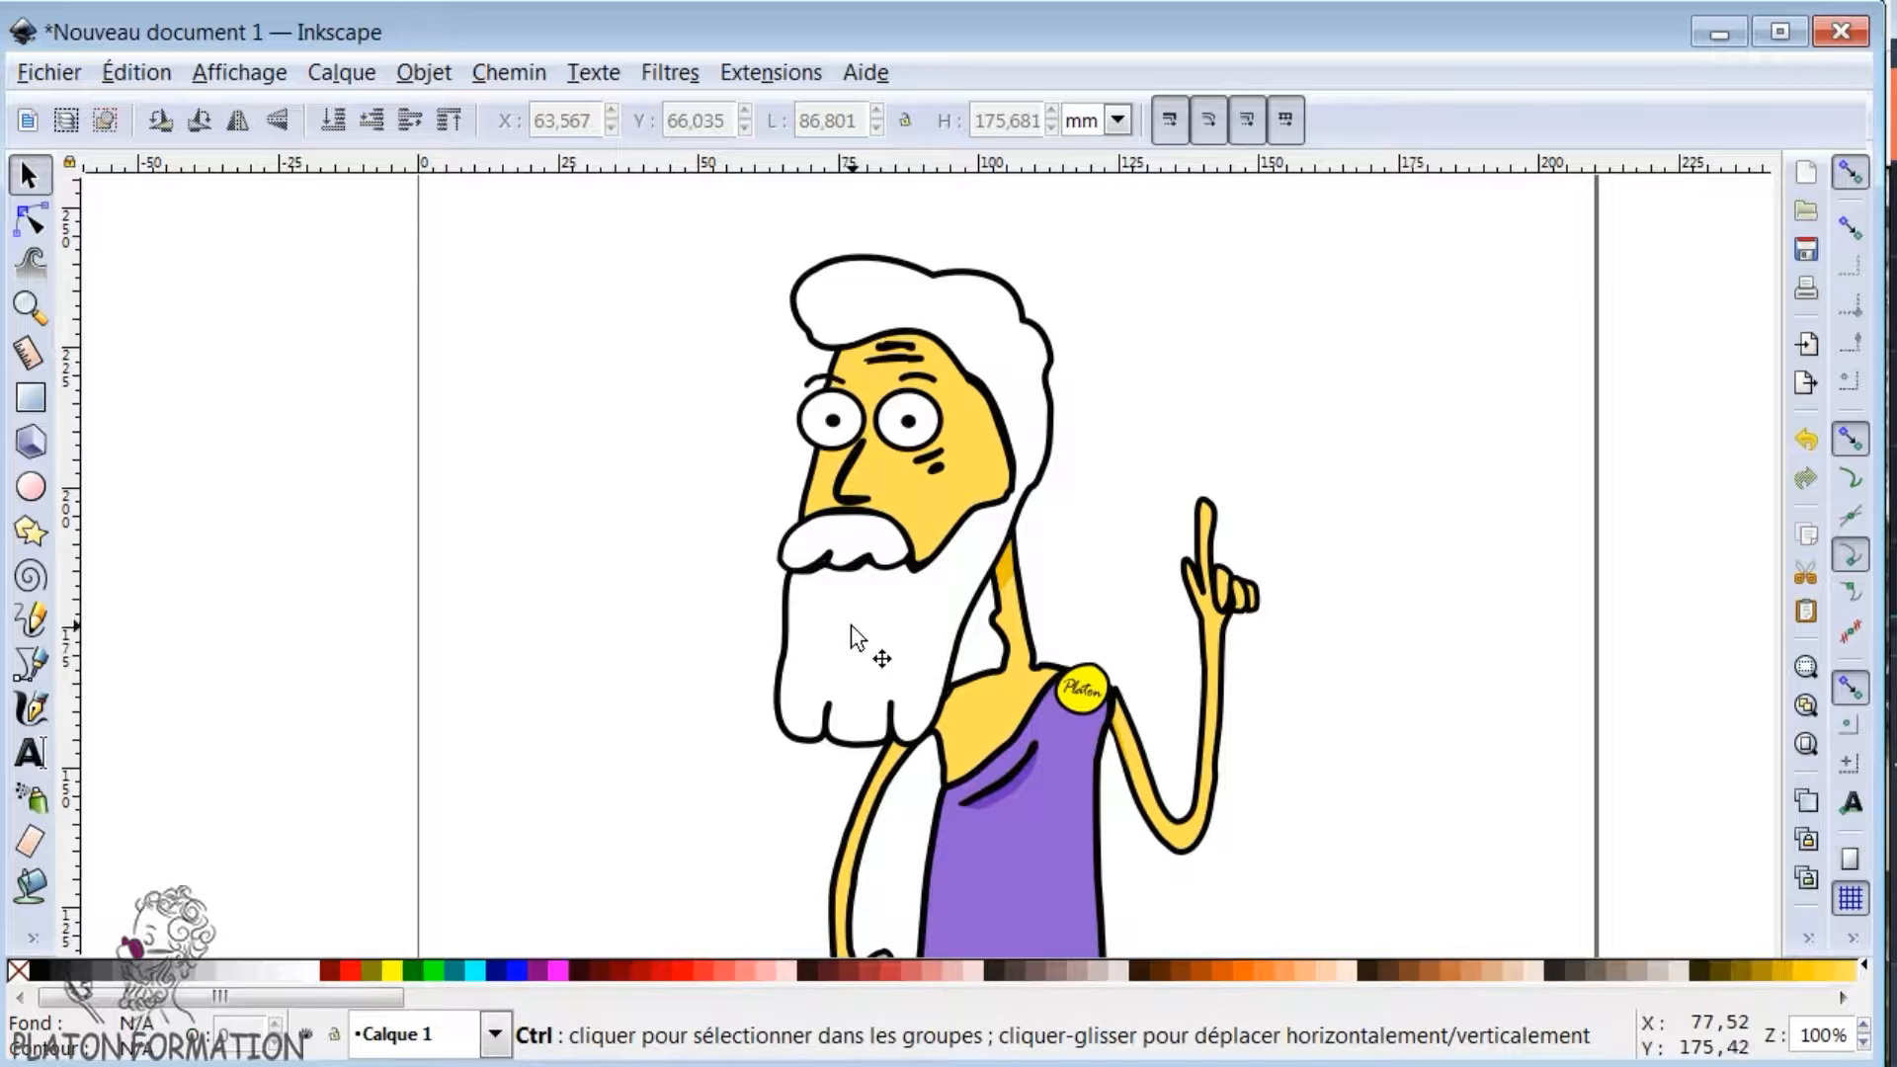
click(31, 664)
click(823, 639)
key(Escape)
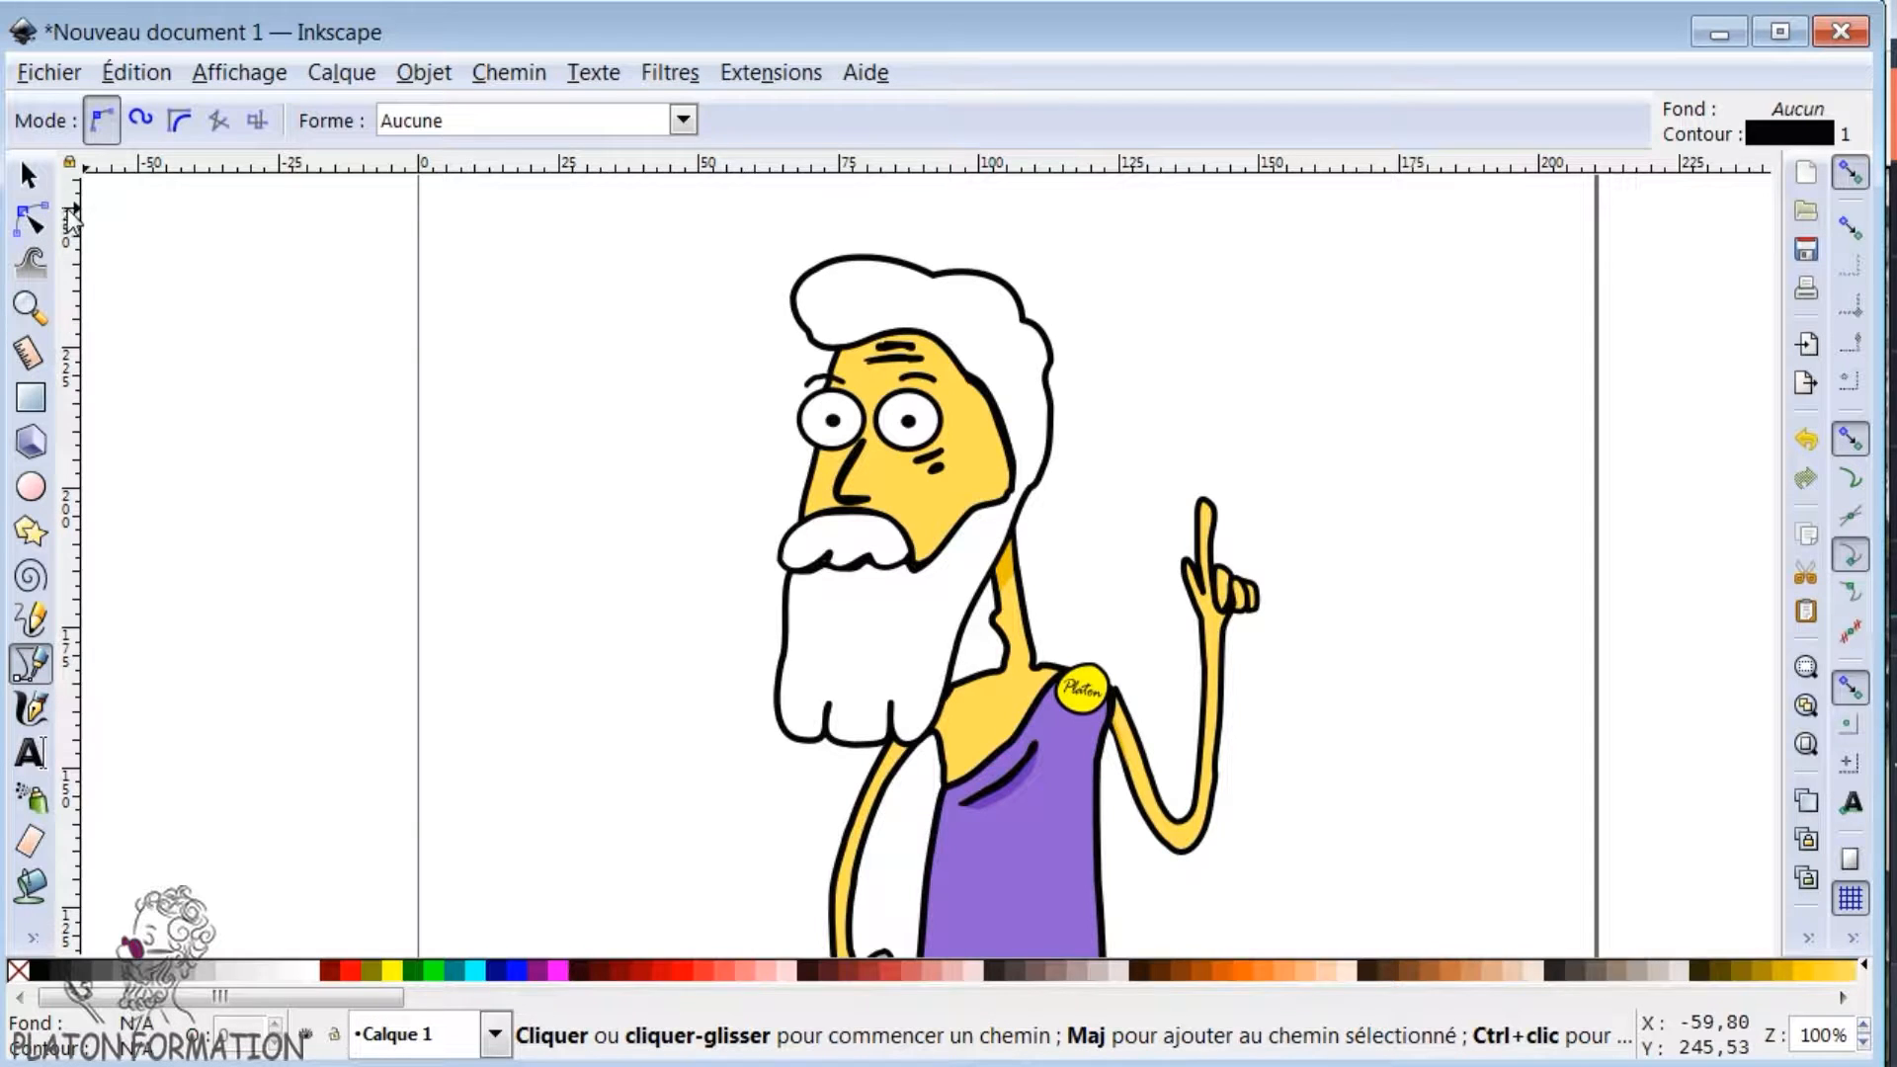
- Select the face, beard, tunic fold and badge text in turn to inspect the drawing's separate objects
click(30, 178)
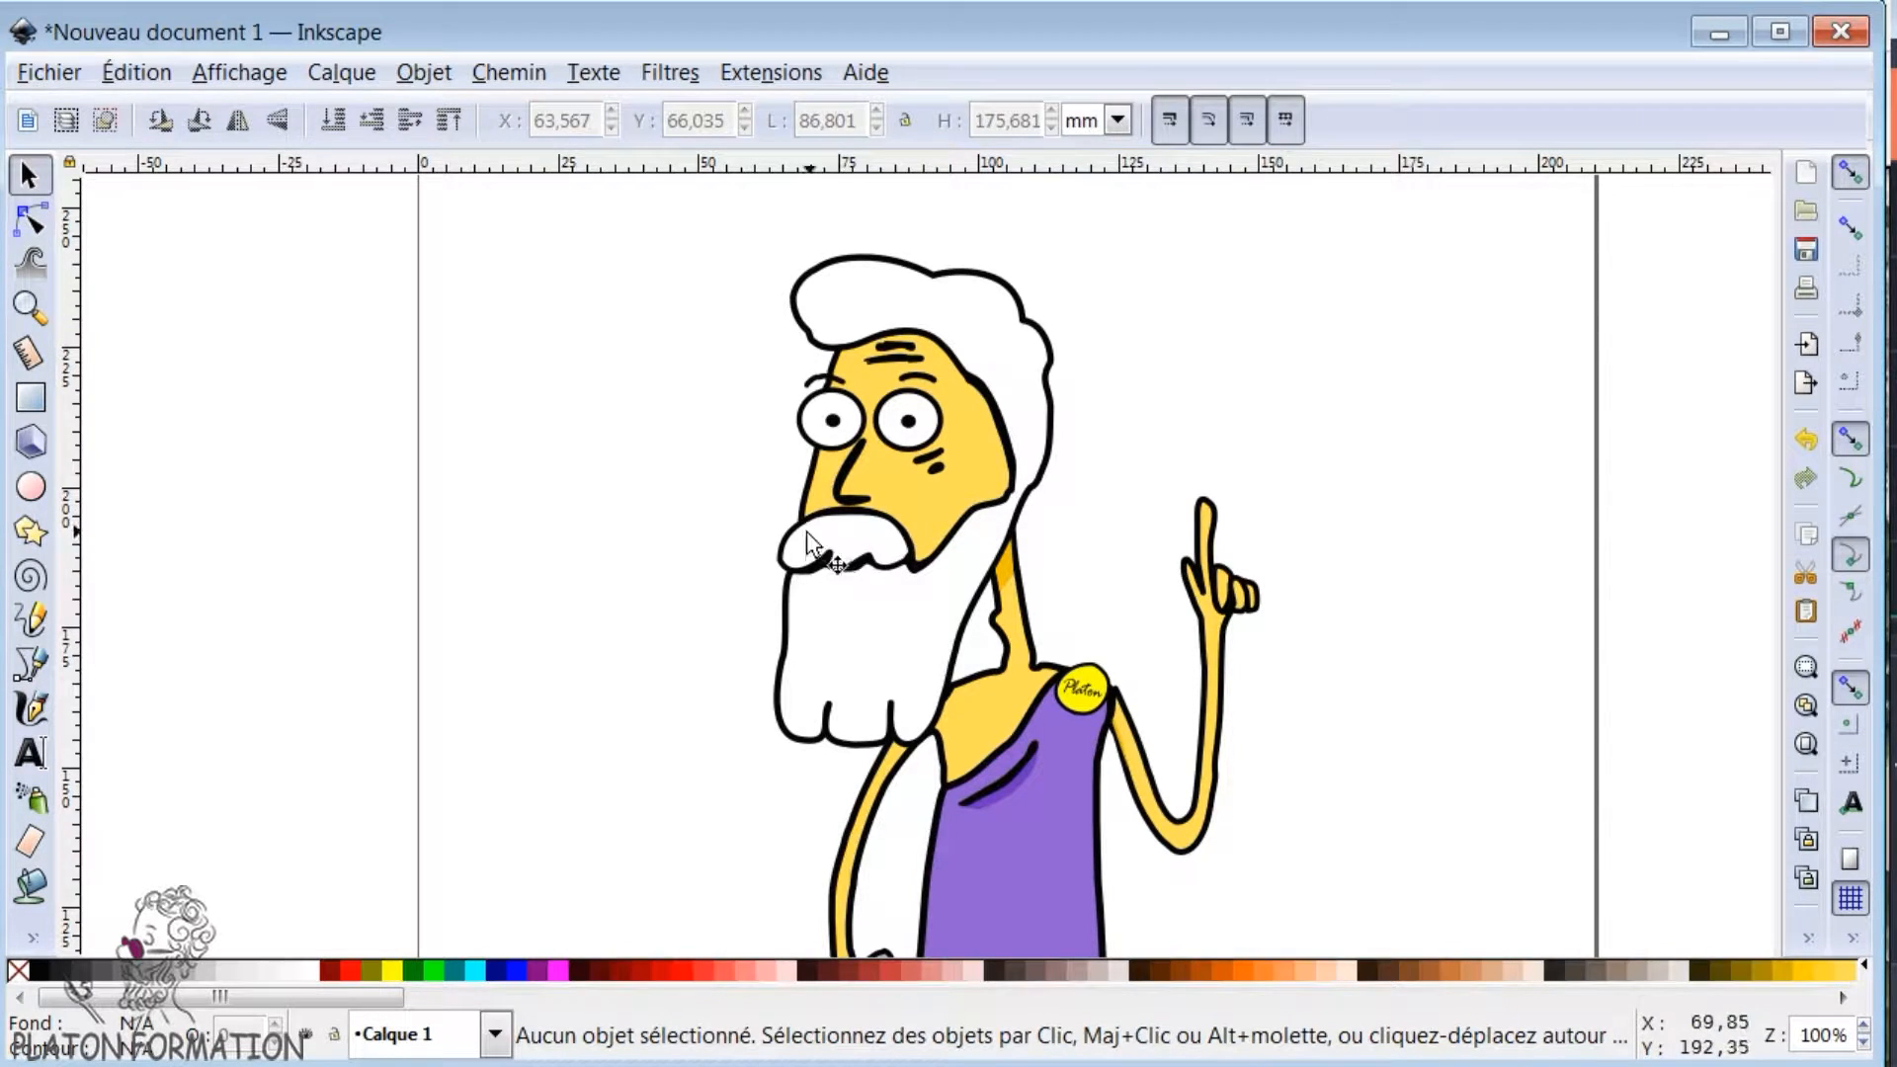
click(840, 558)
click(897, 678)
click(1036, 773)
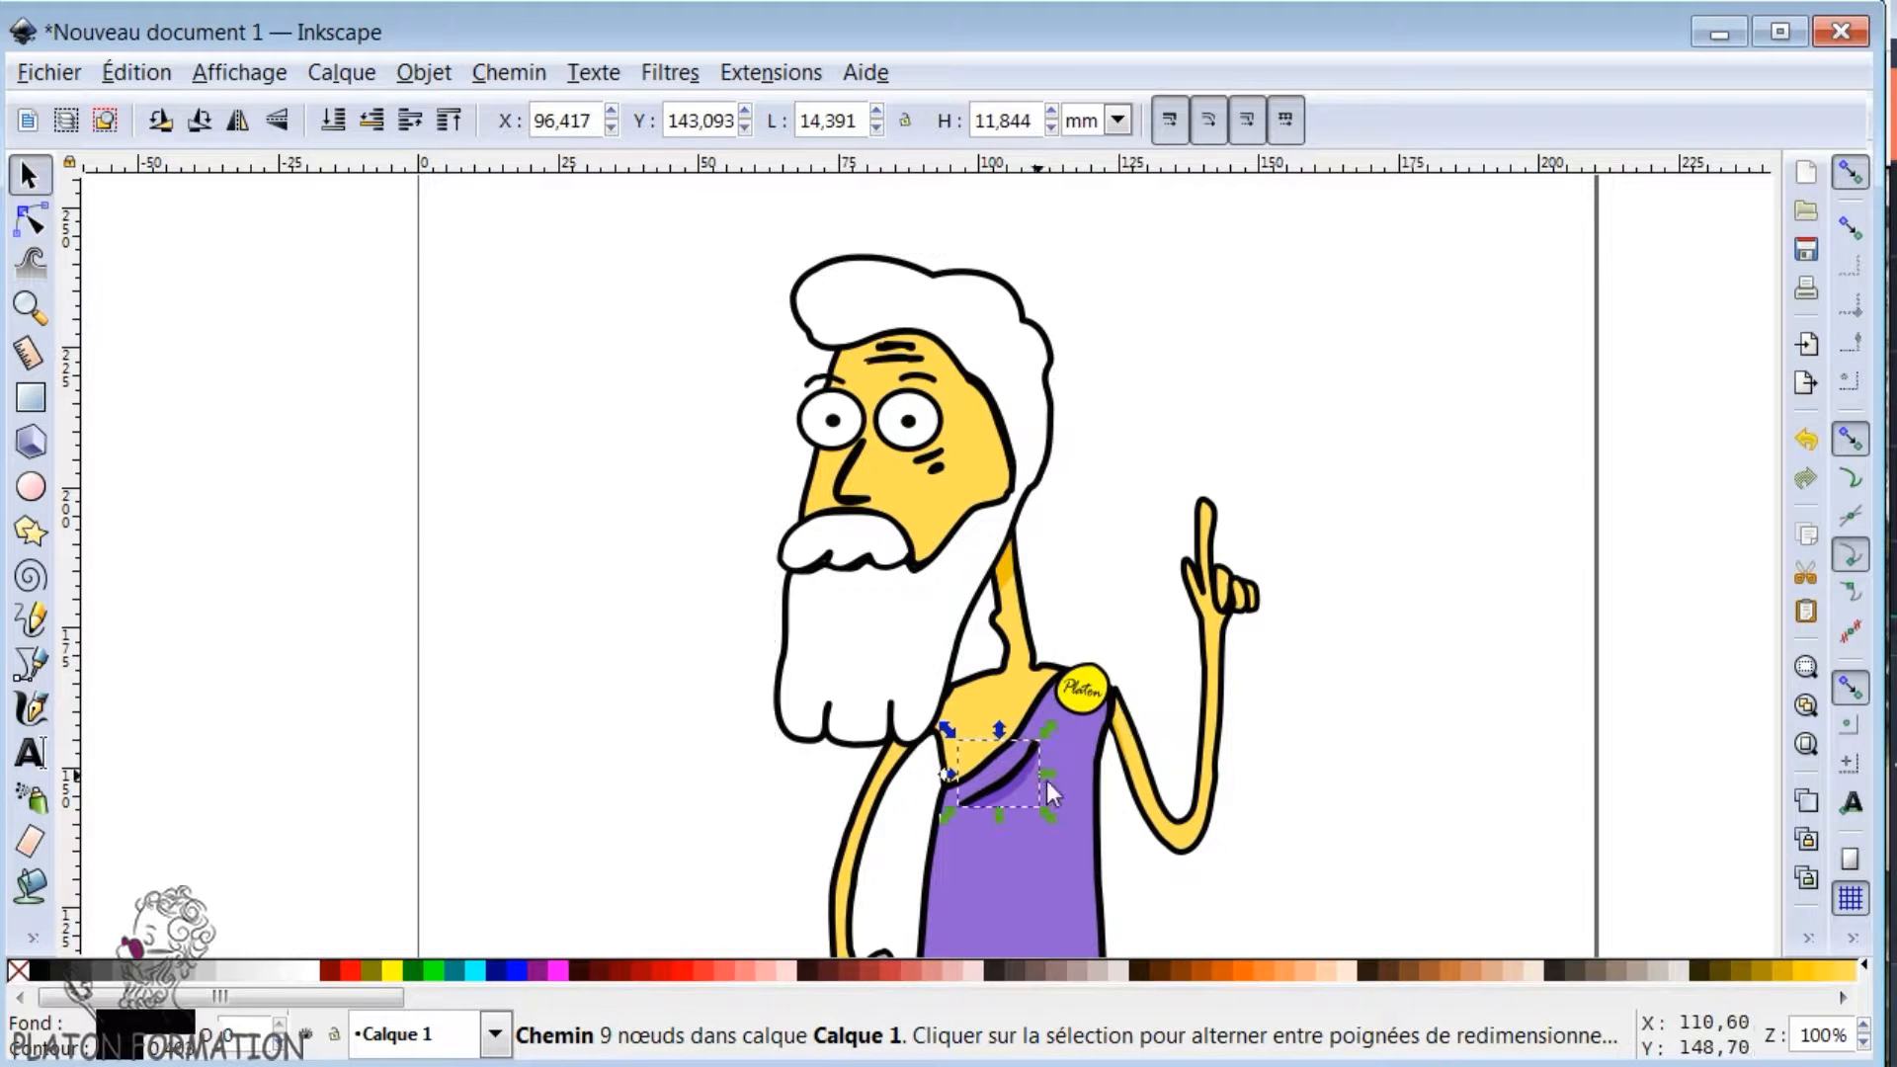
click(1089, 684)
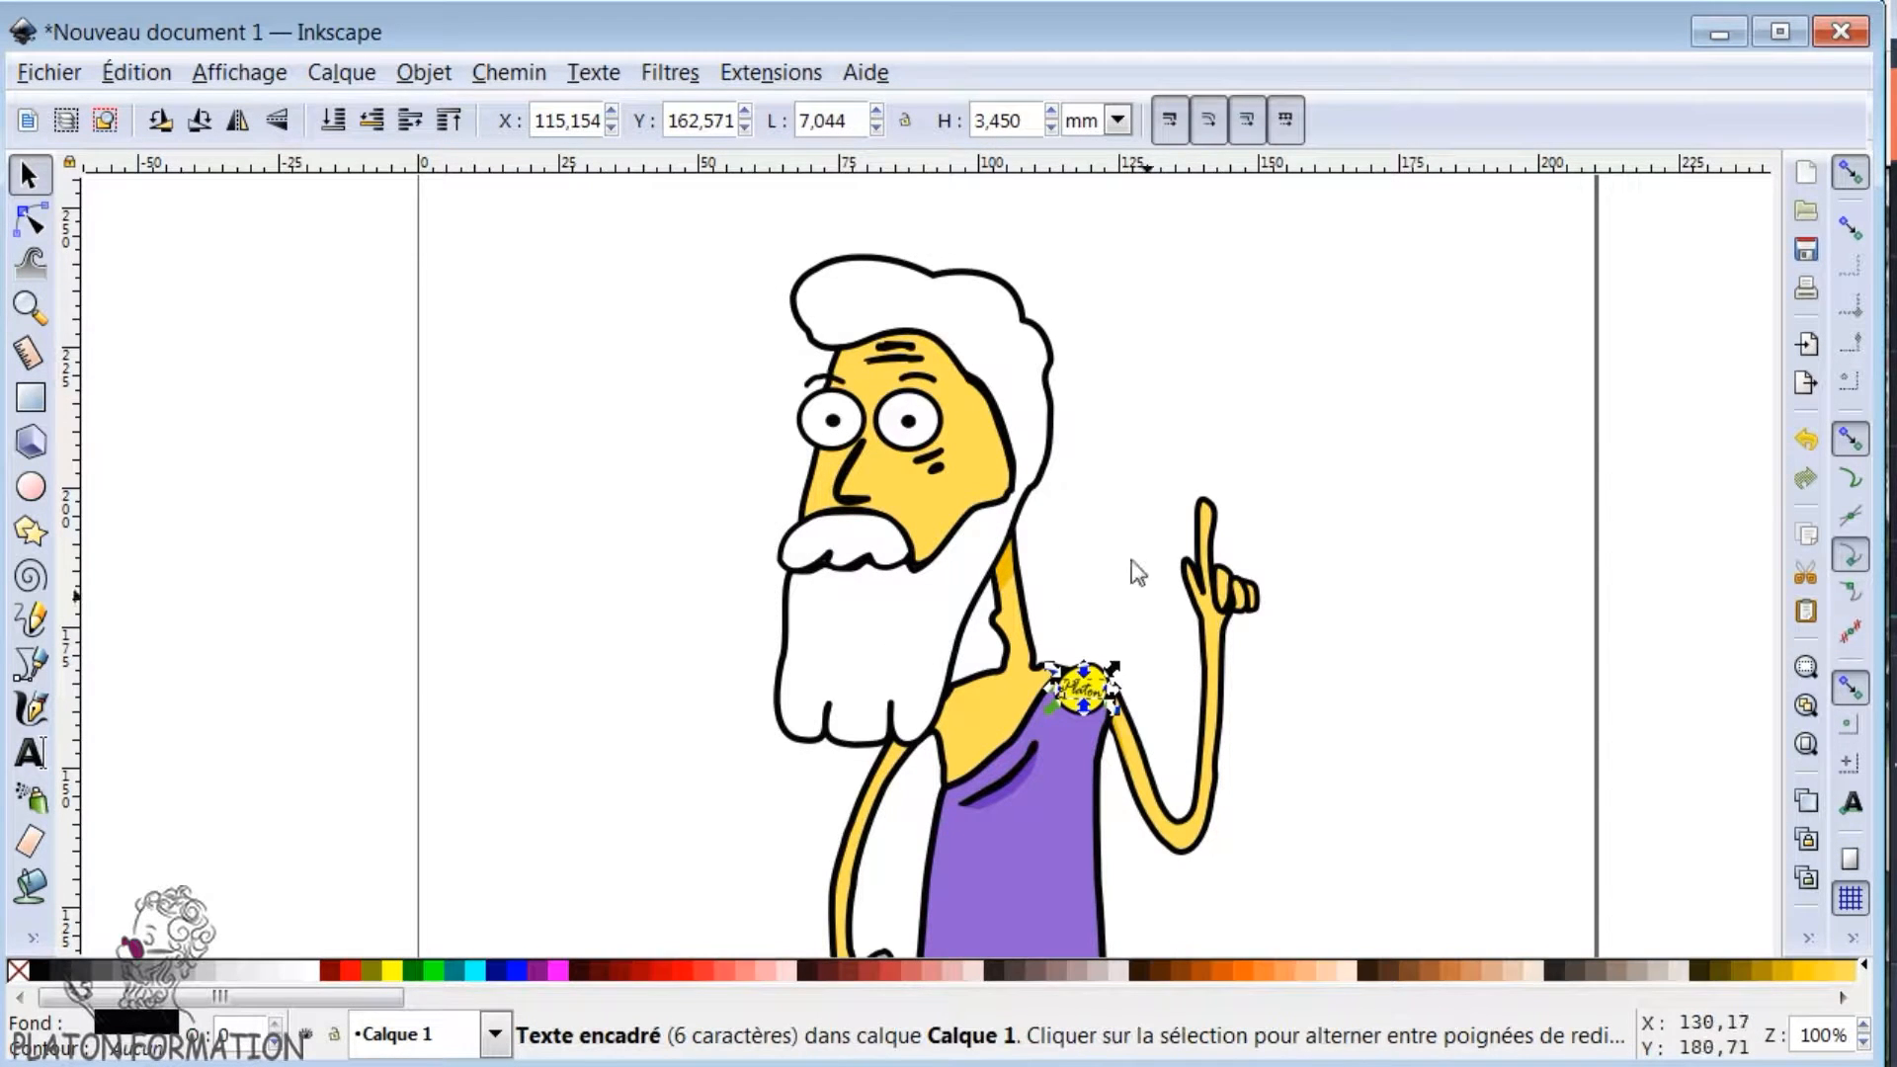
- Select the hair and beard path for node editing and bring up its fill and stroke settings beside the character
click(31, 221)
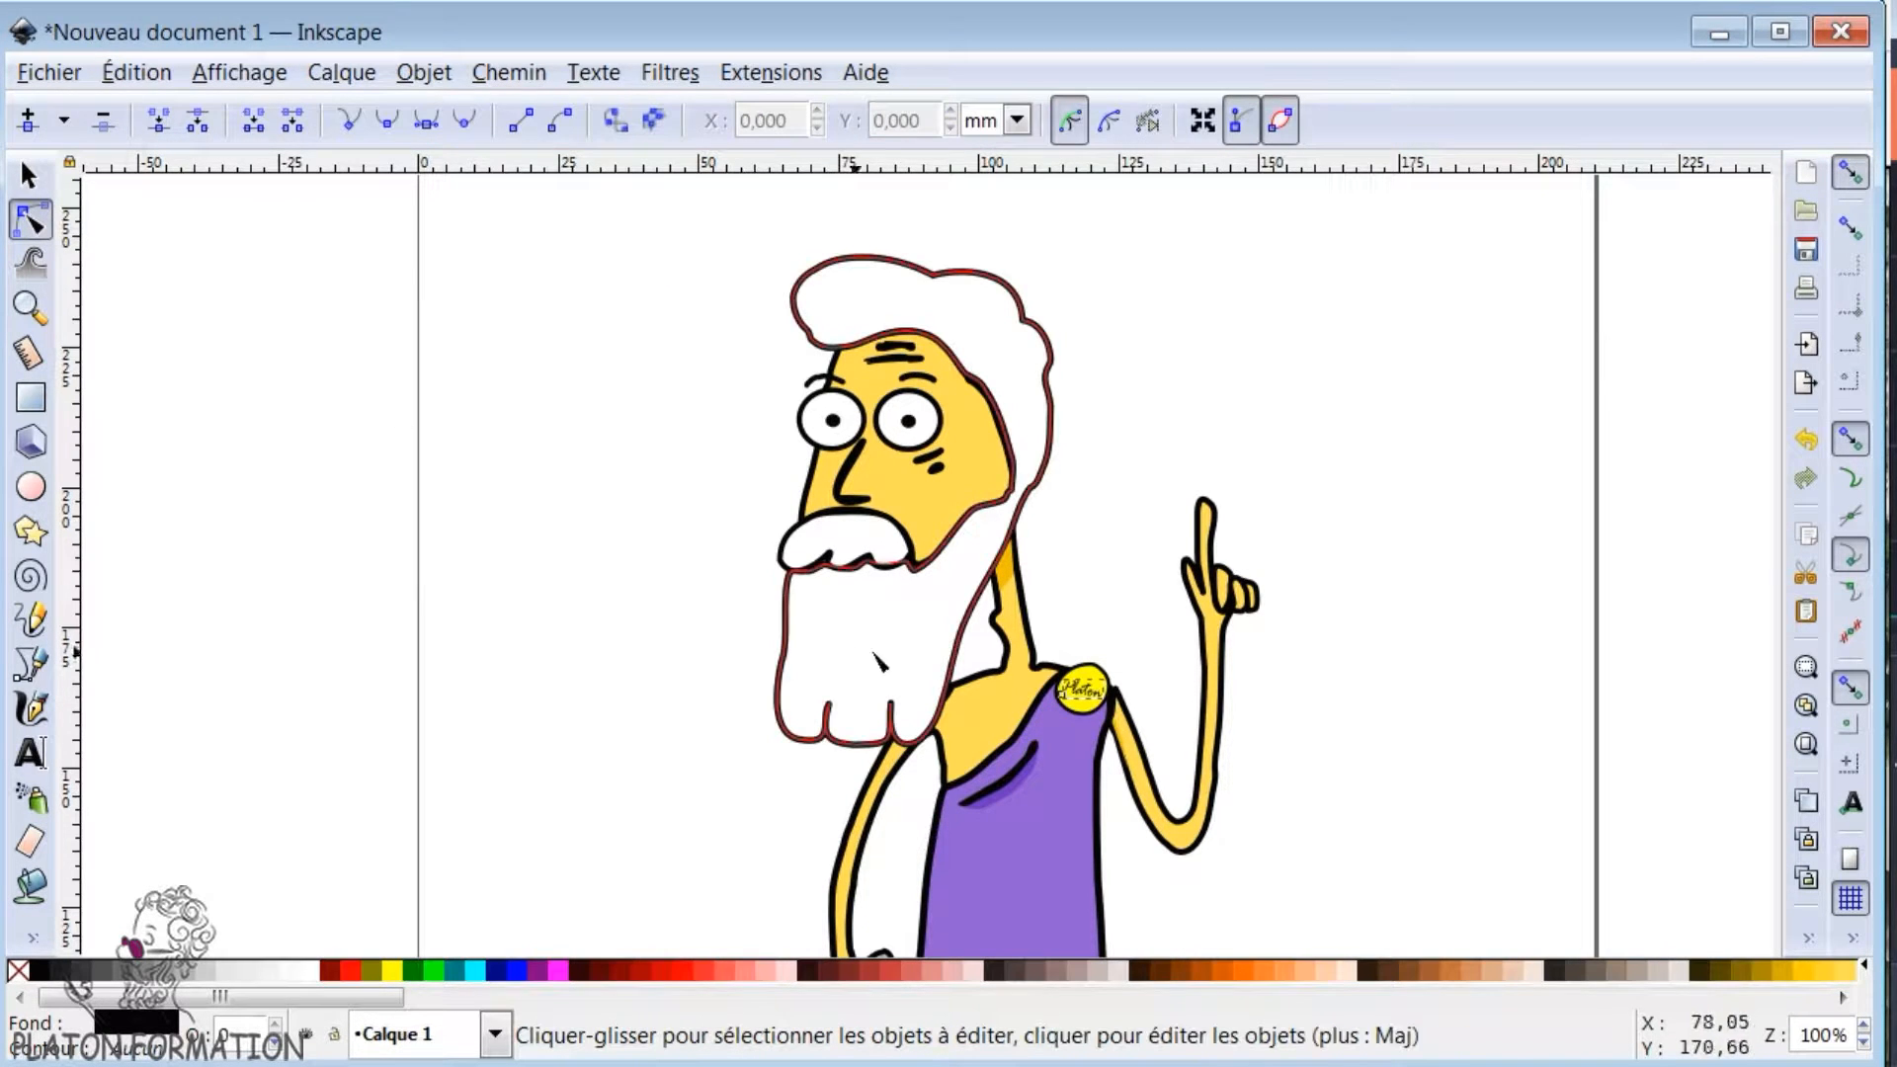
click(790, 627)
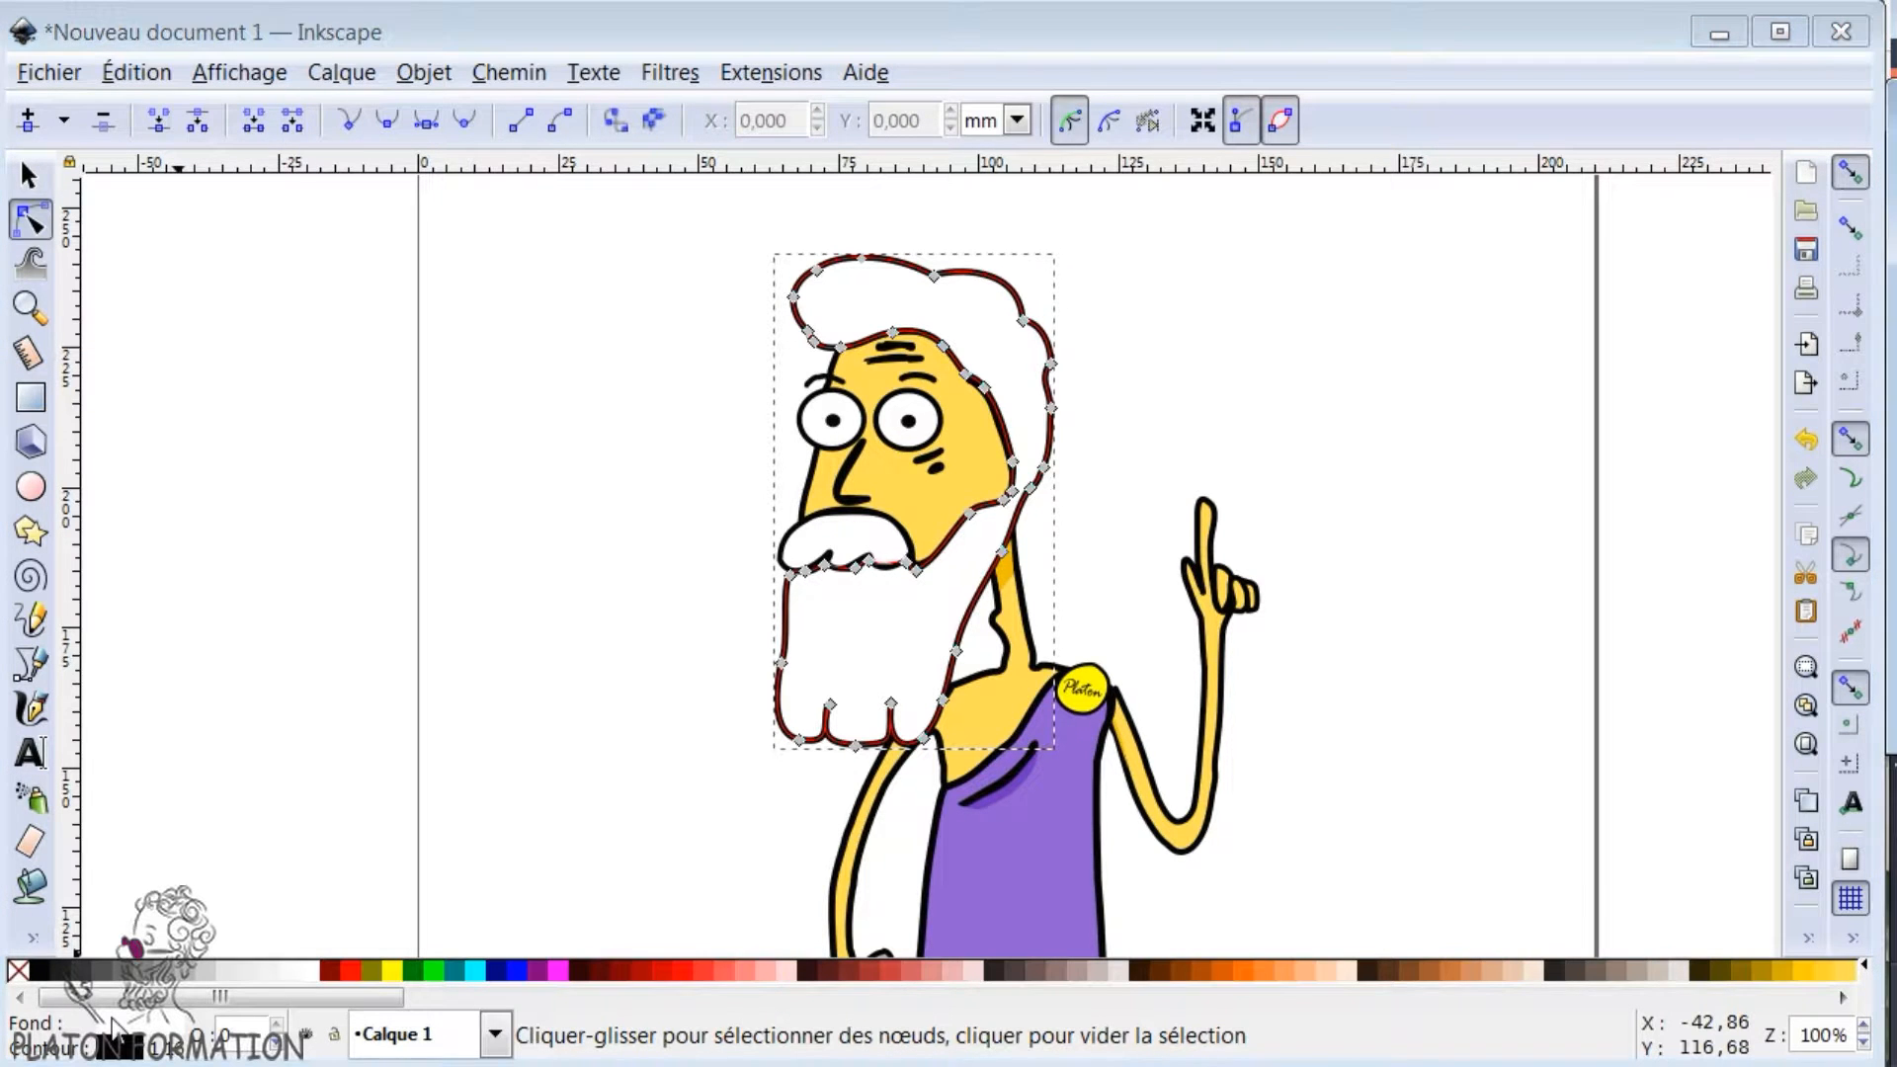
key(shift+ctrl+f)
drag(1442, 151, 366, 245)
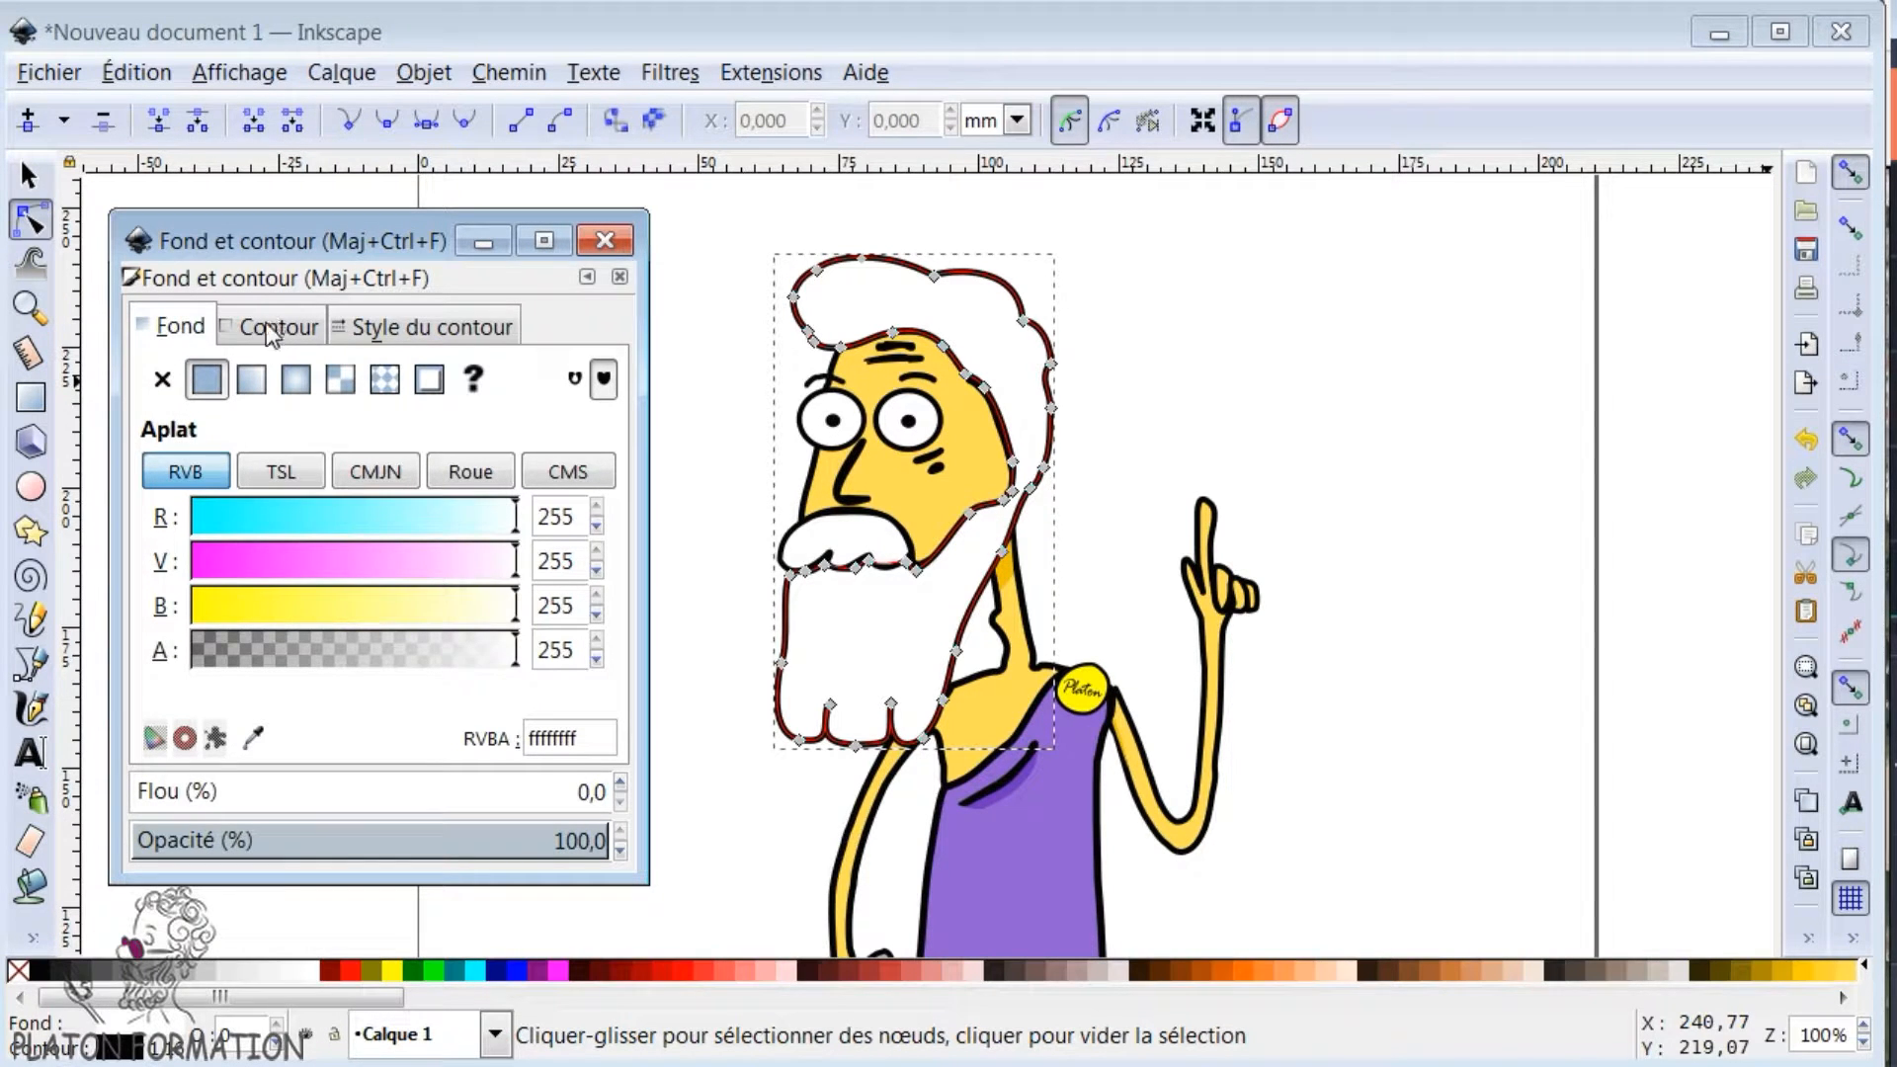
- Try the hair and beard without fill, restore the flat fill, and compare the TSL, CMJN and Roue colour modes
click(161, 381)
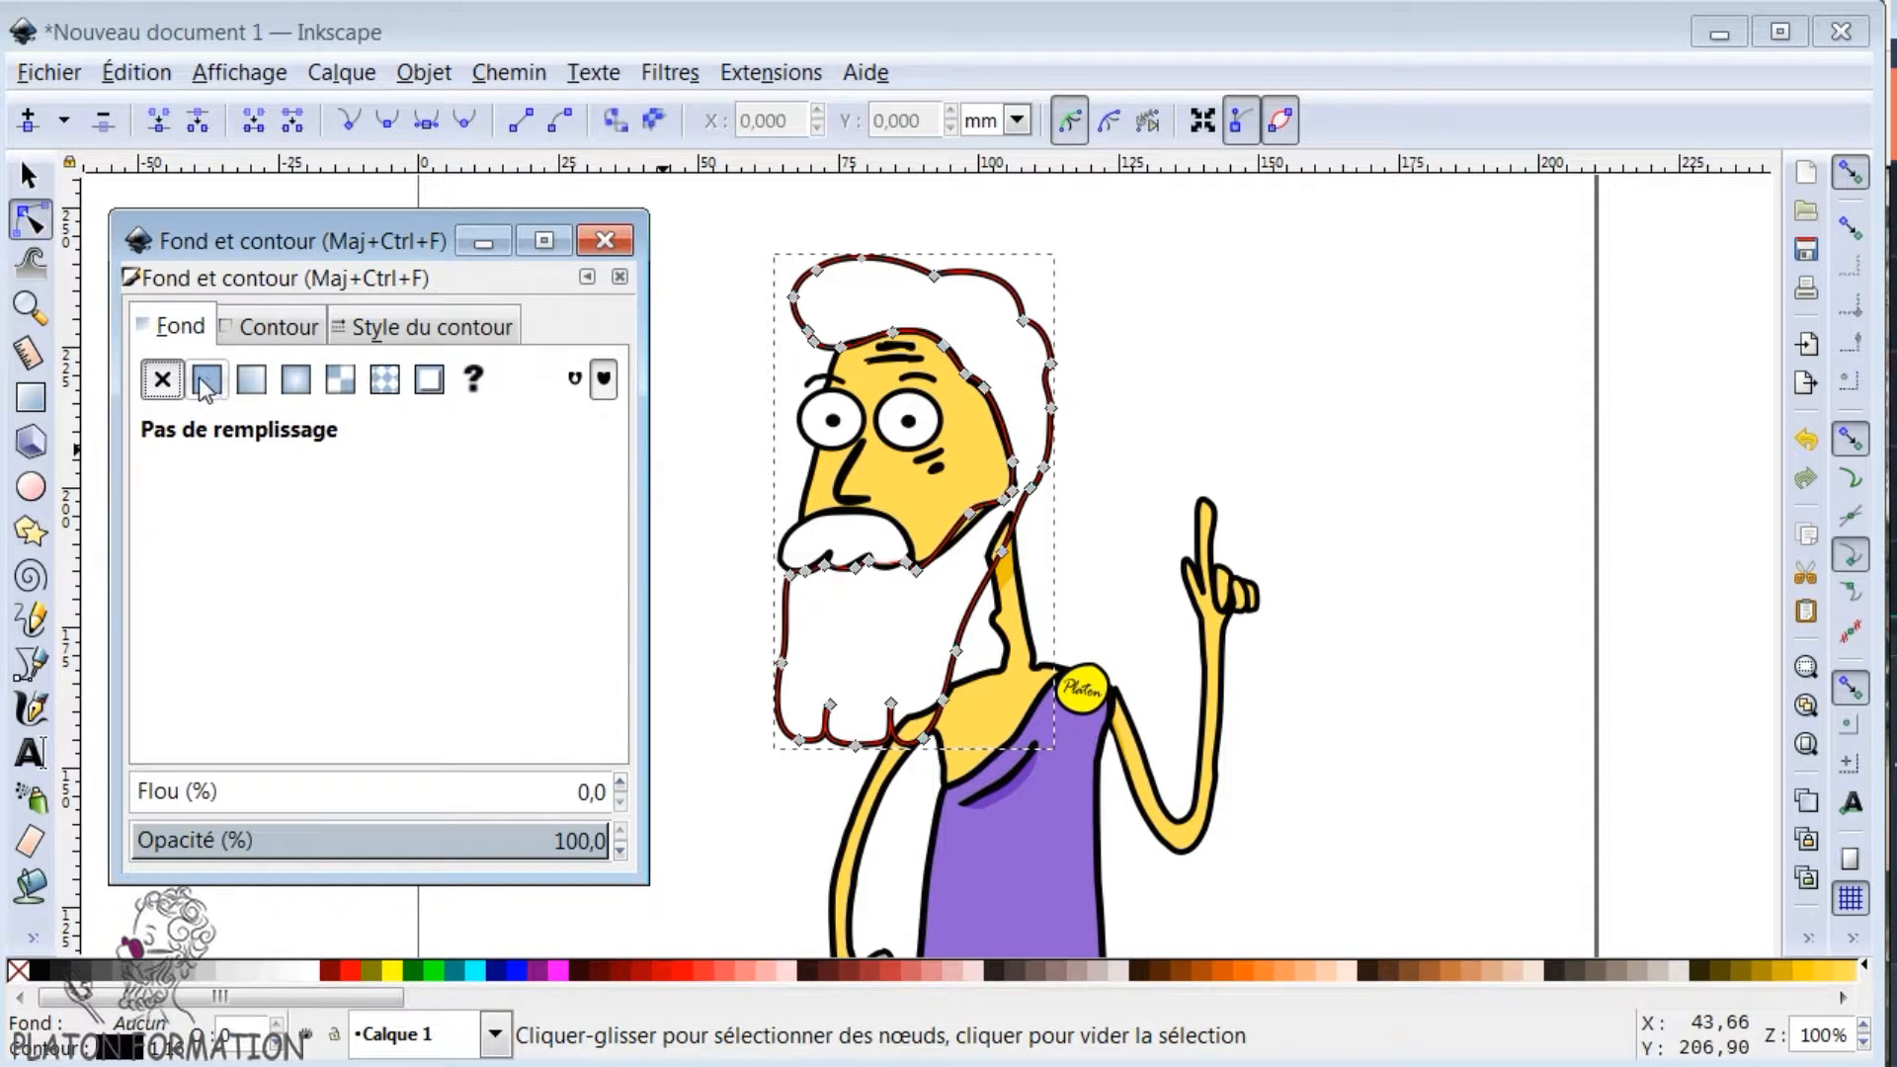
click(204, 383)
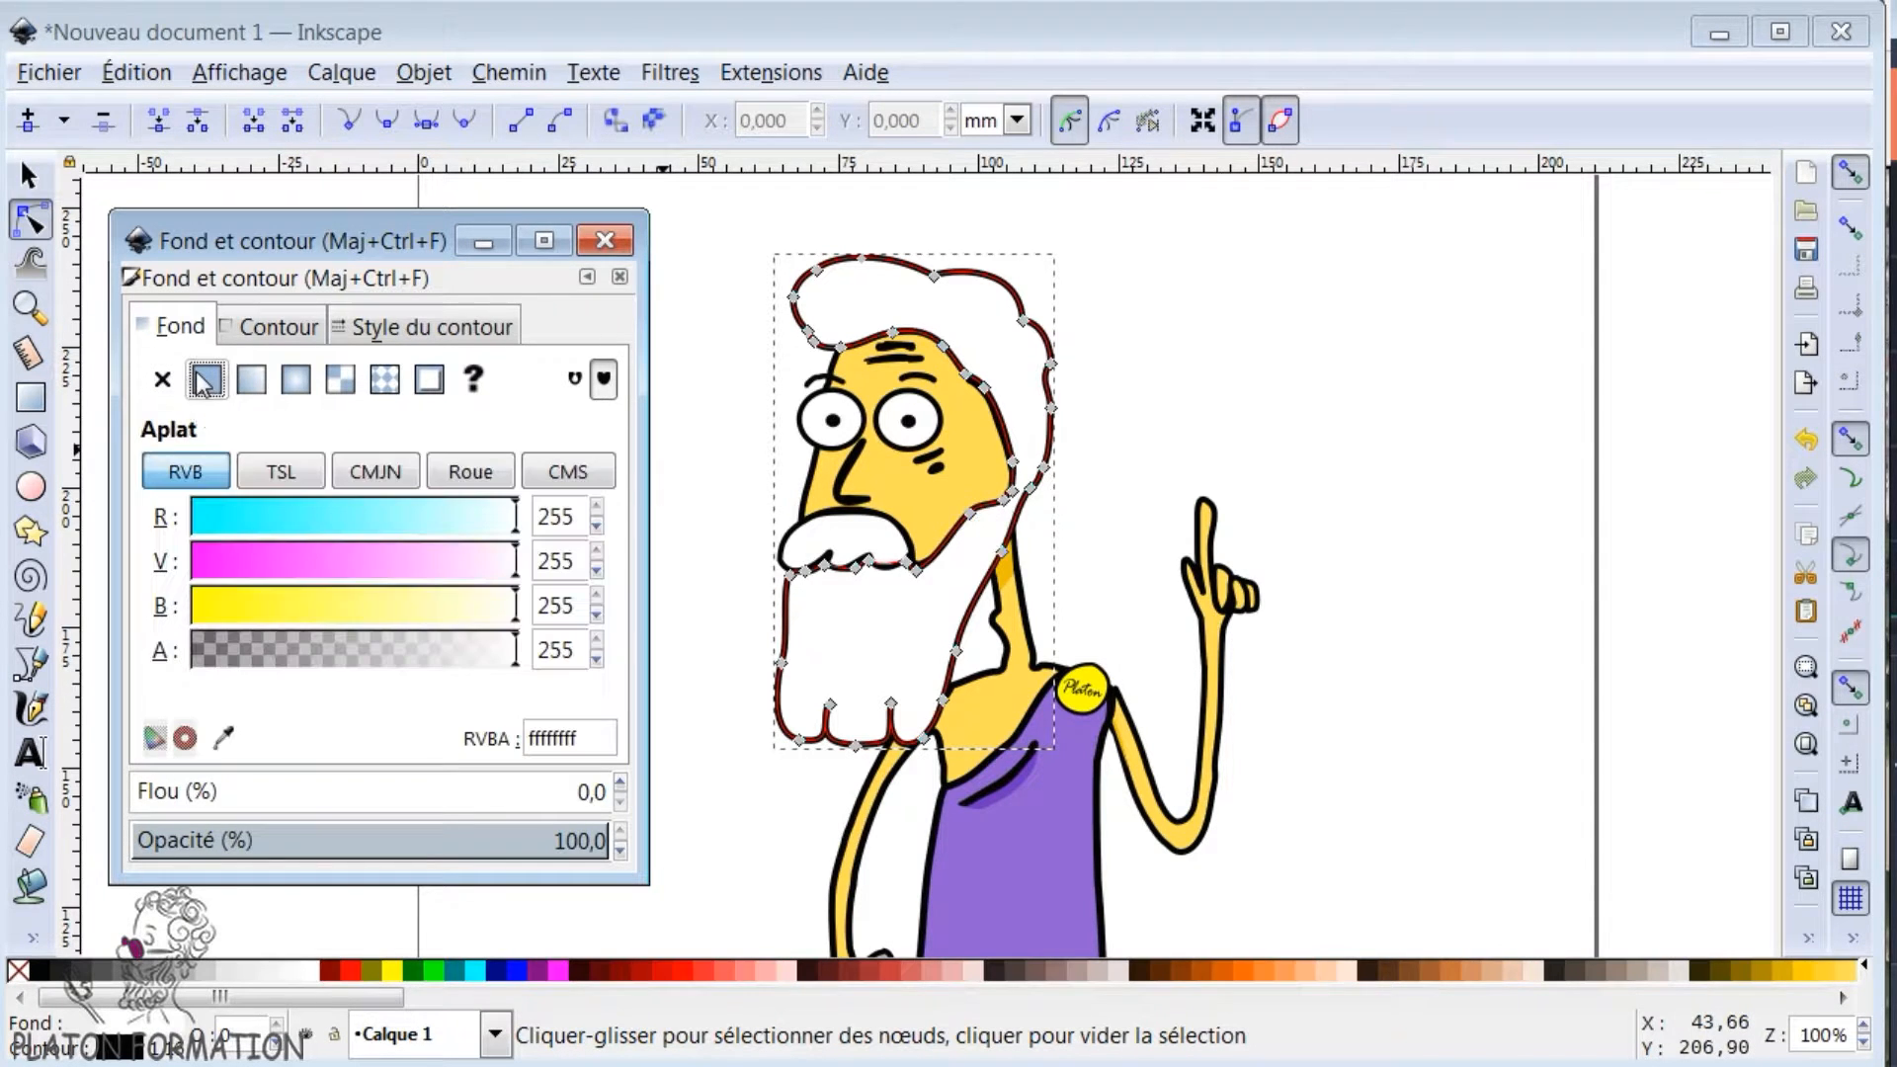
click(286, 472)
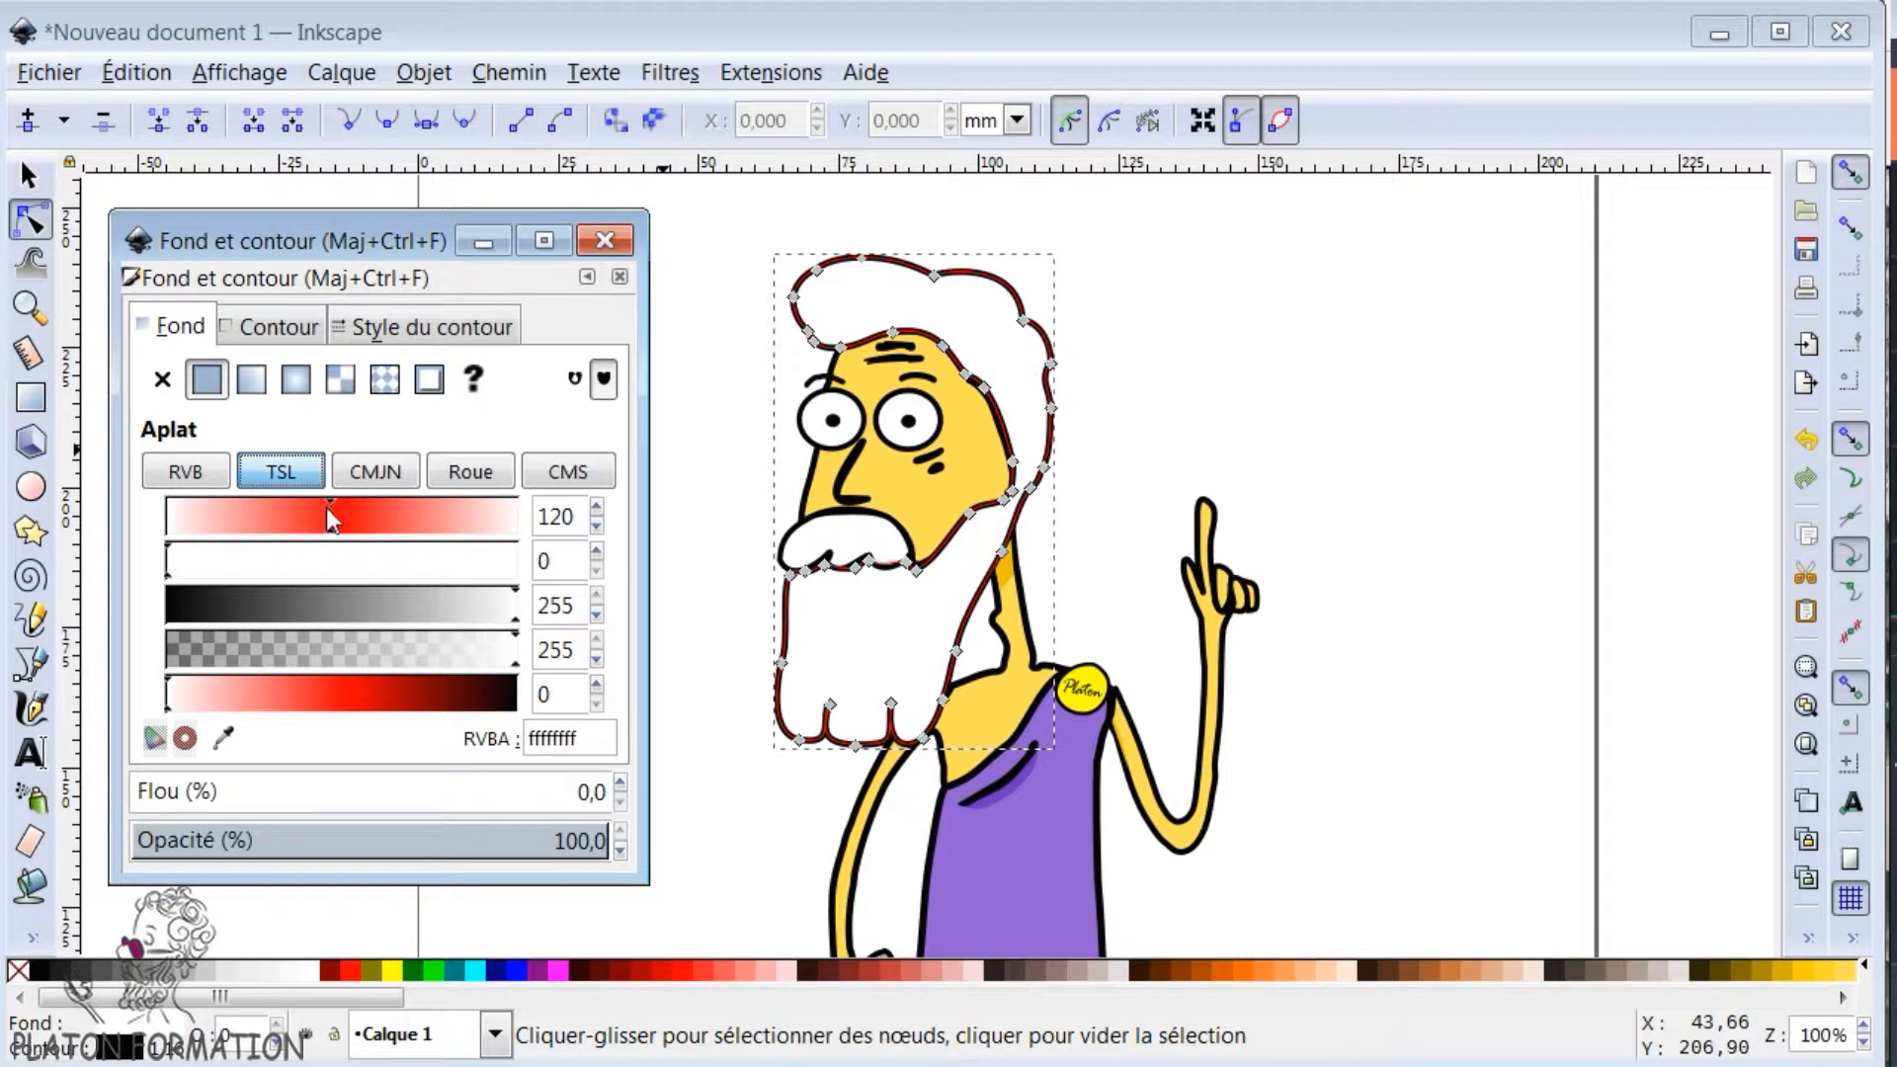
click(372, 476)
click(470, 472)
click(376, 474)
click(274, 476)
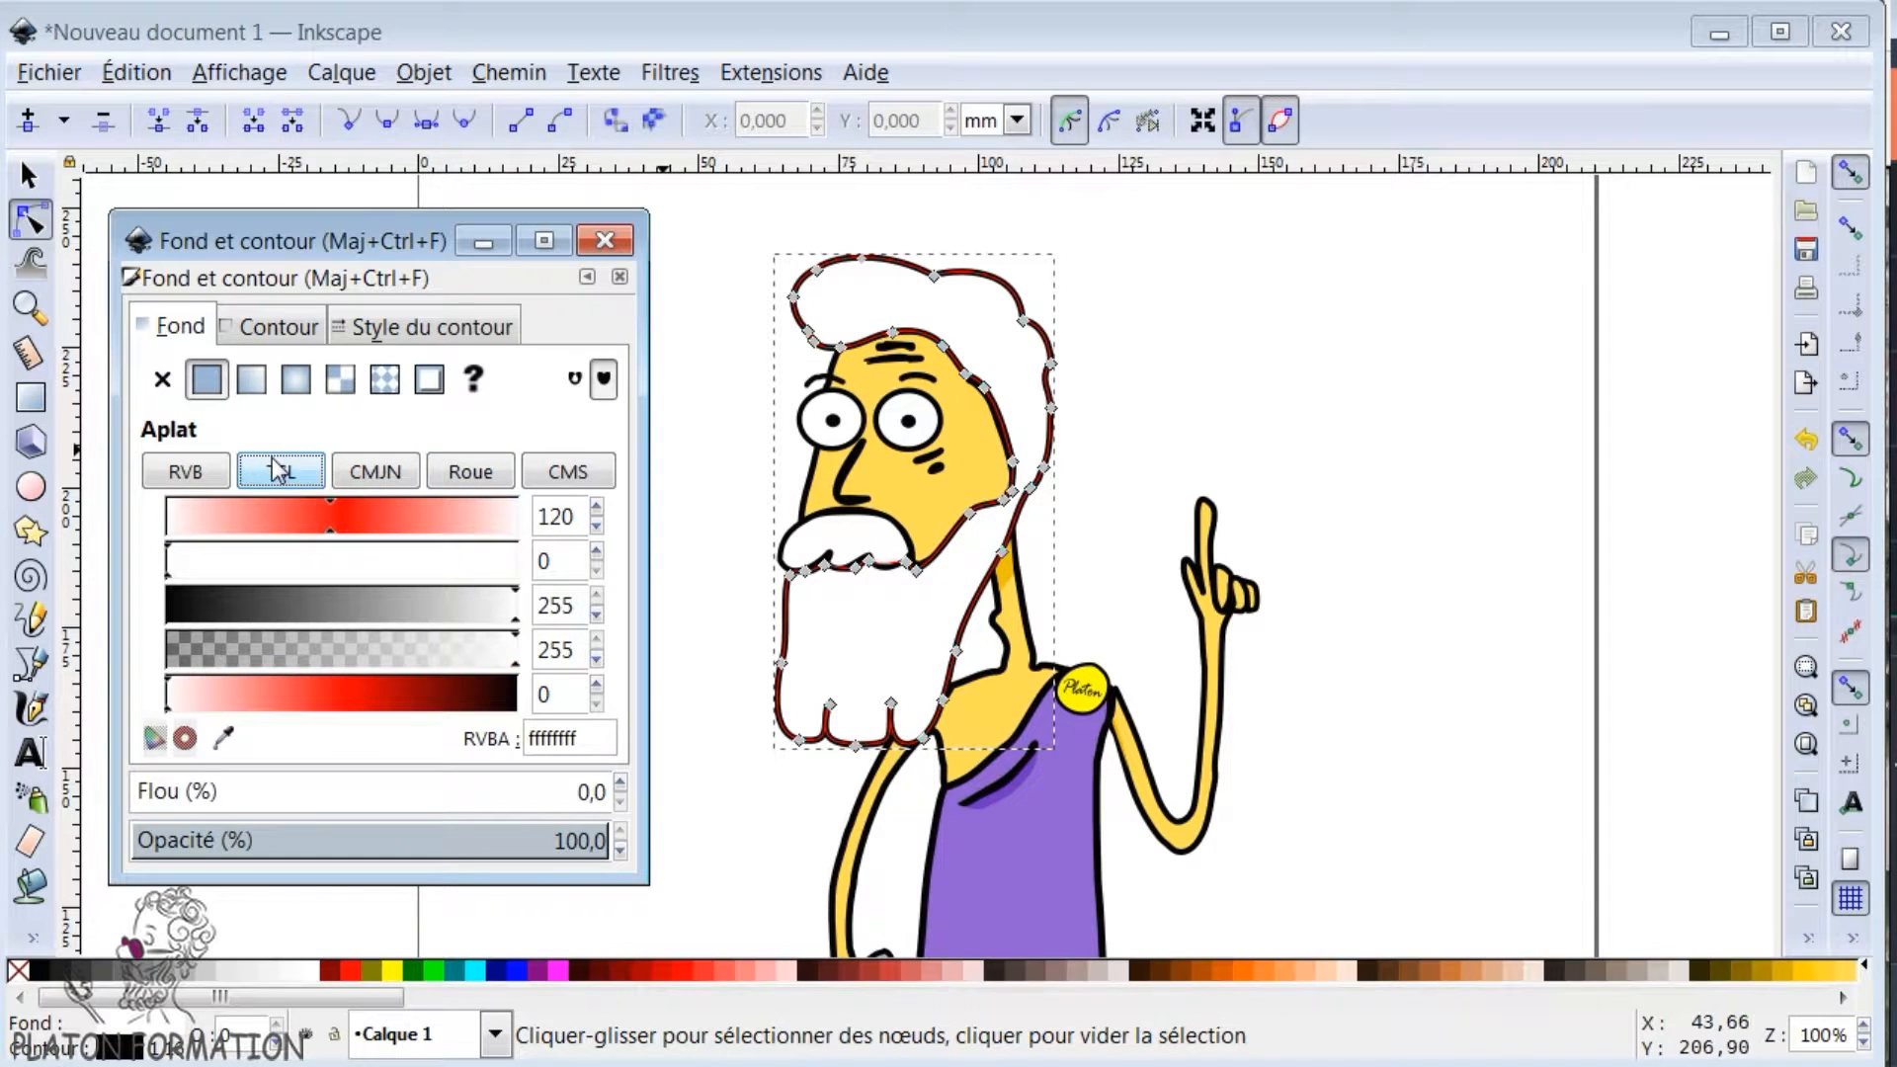
- Set the hair and beard fill to grey a6a6a6ff, with hue 0, saturation 0 and lightness 166
click(470, 472)
mouse_move(431, 590)
mouse_down()
mouse_move(442, 579)
mouse_move(371, 579)
mouse_move(374, 608)
mouse_up()
click(284, 477)
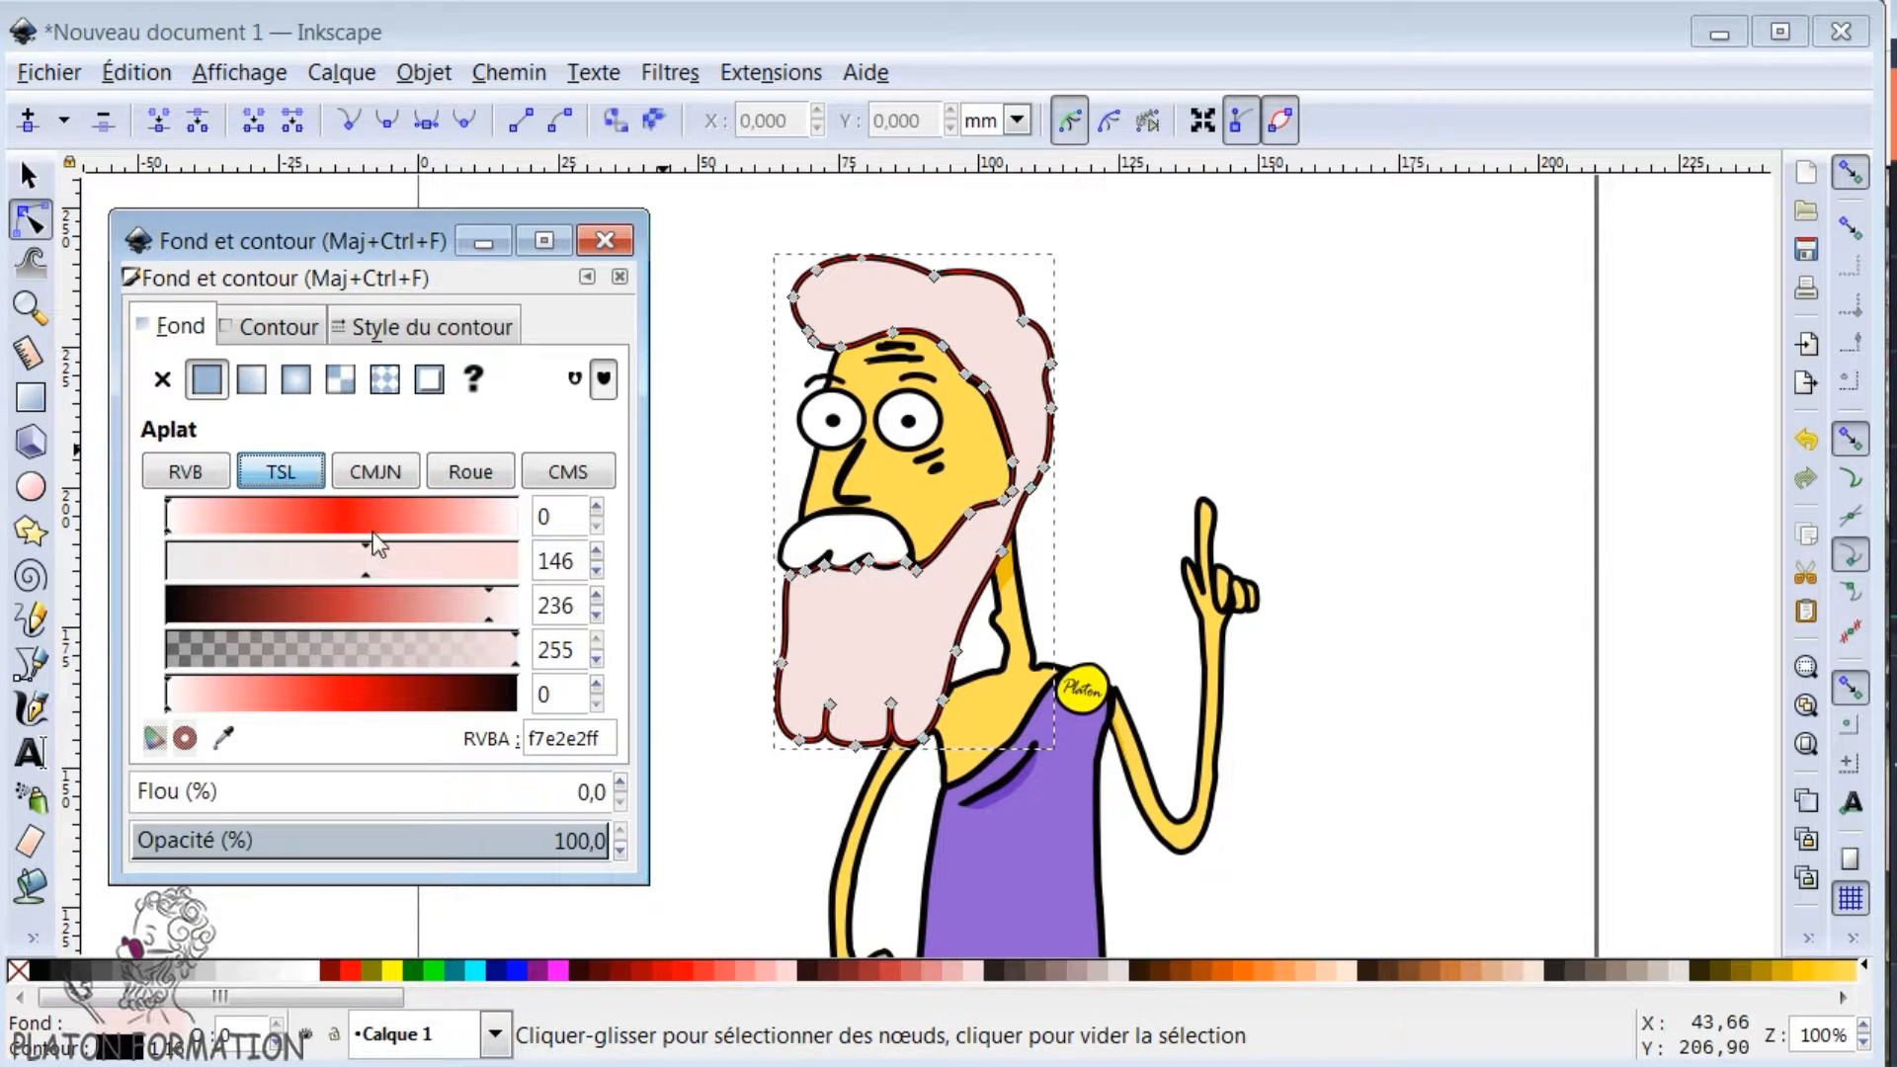
drag(389, 514, 364, 513)
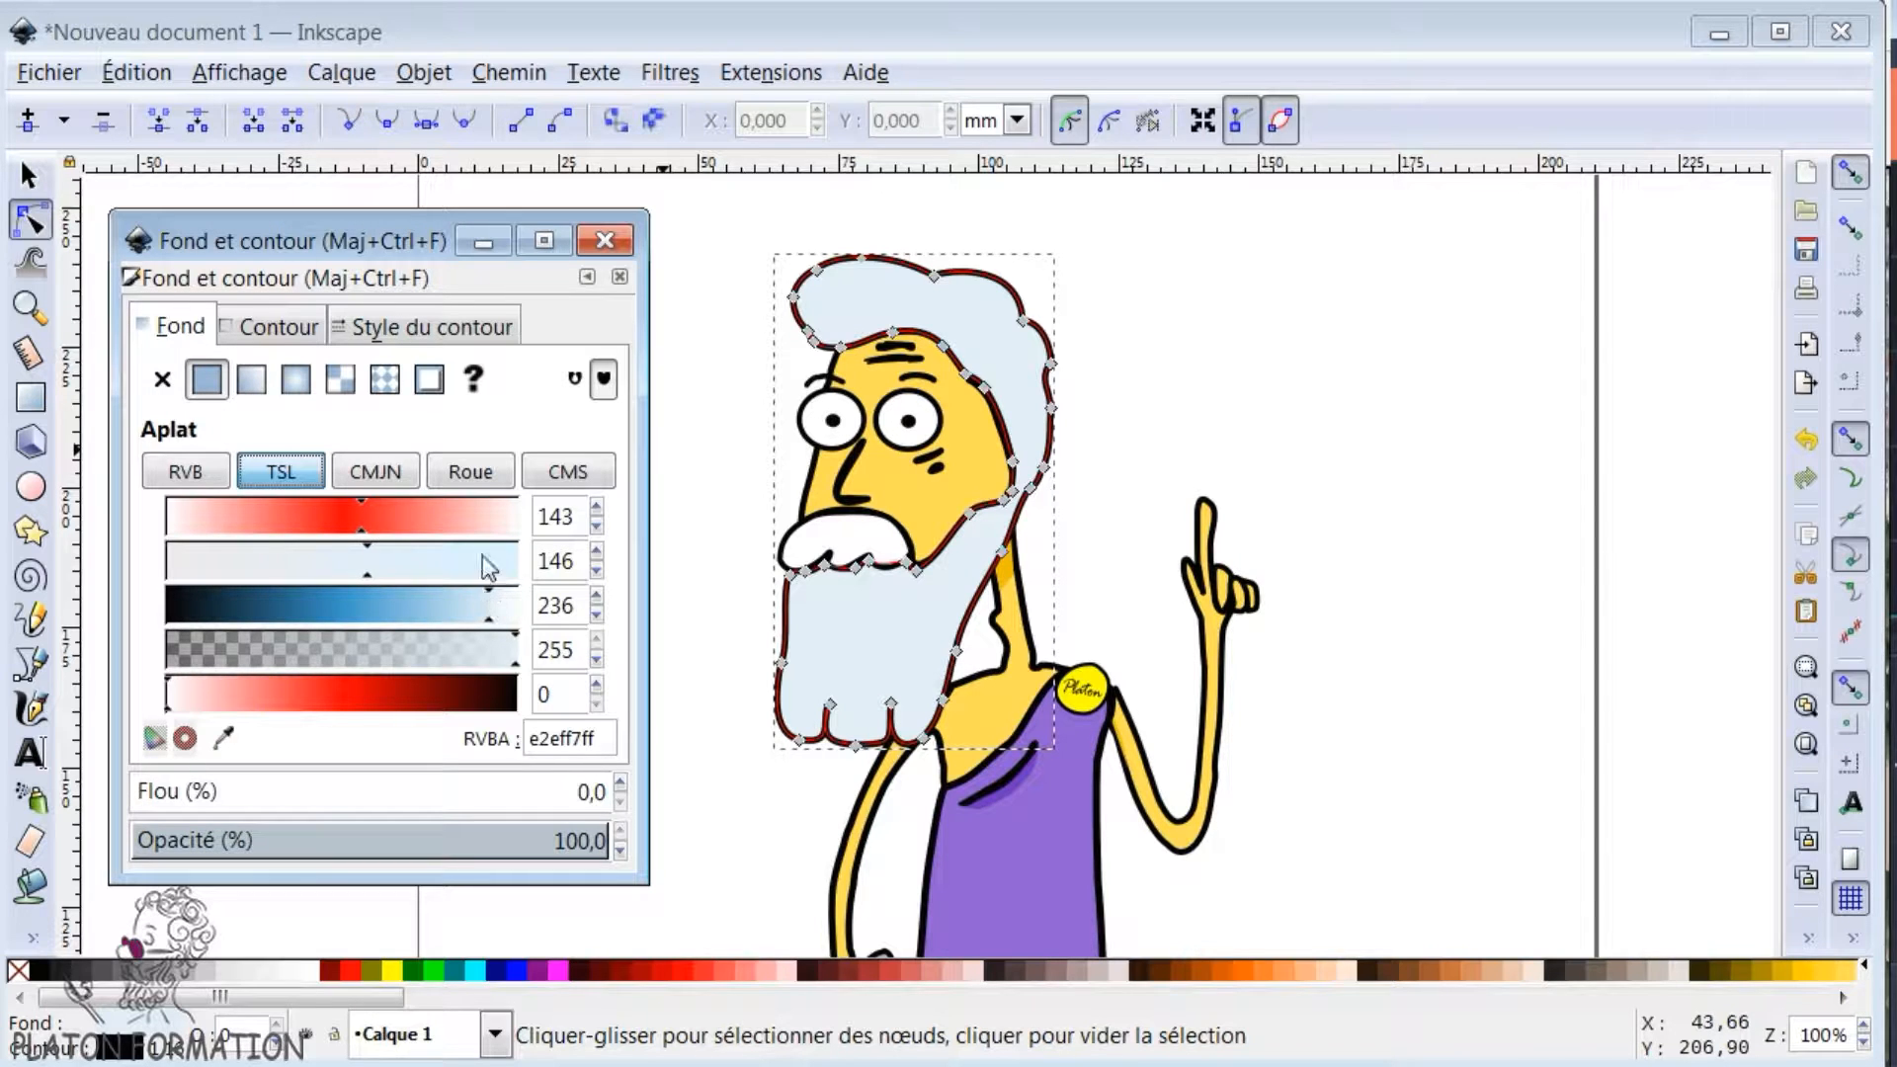
drag(180, 570, 165, 570)
drag(488, 593, 397, 589)
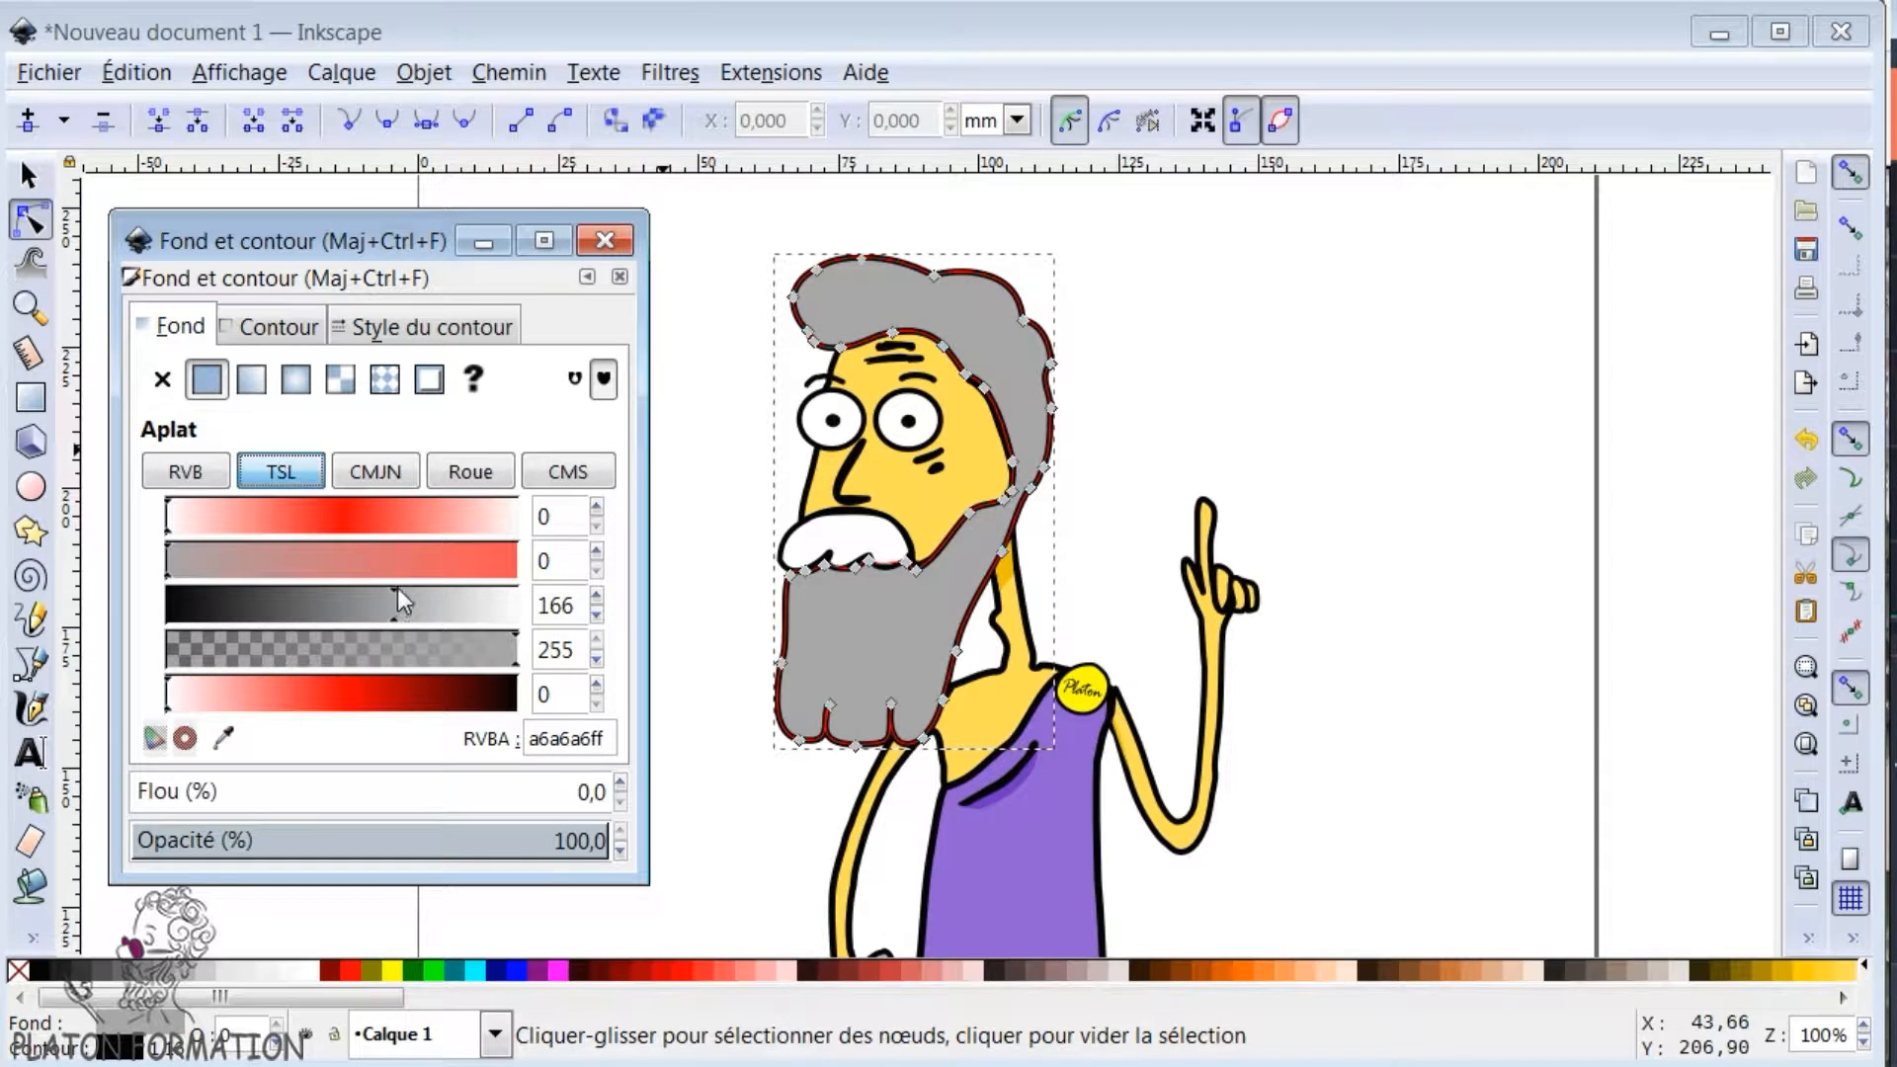
- Set the outline thickness of the hair and beard path to 1,900 mm after trying thicker and thinner widths
click(280, 329)
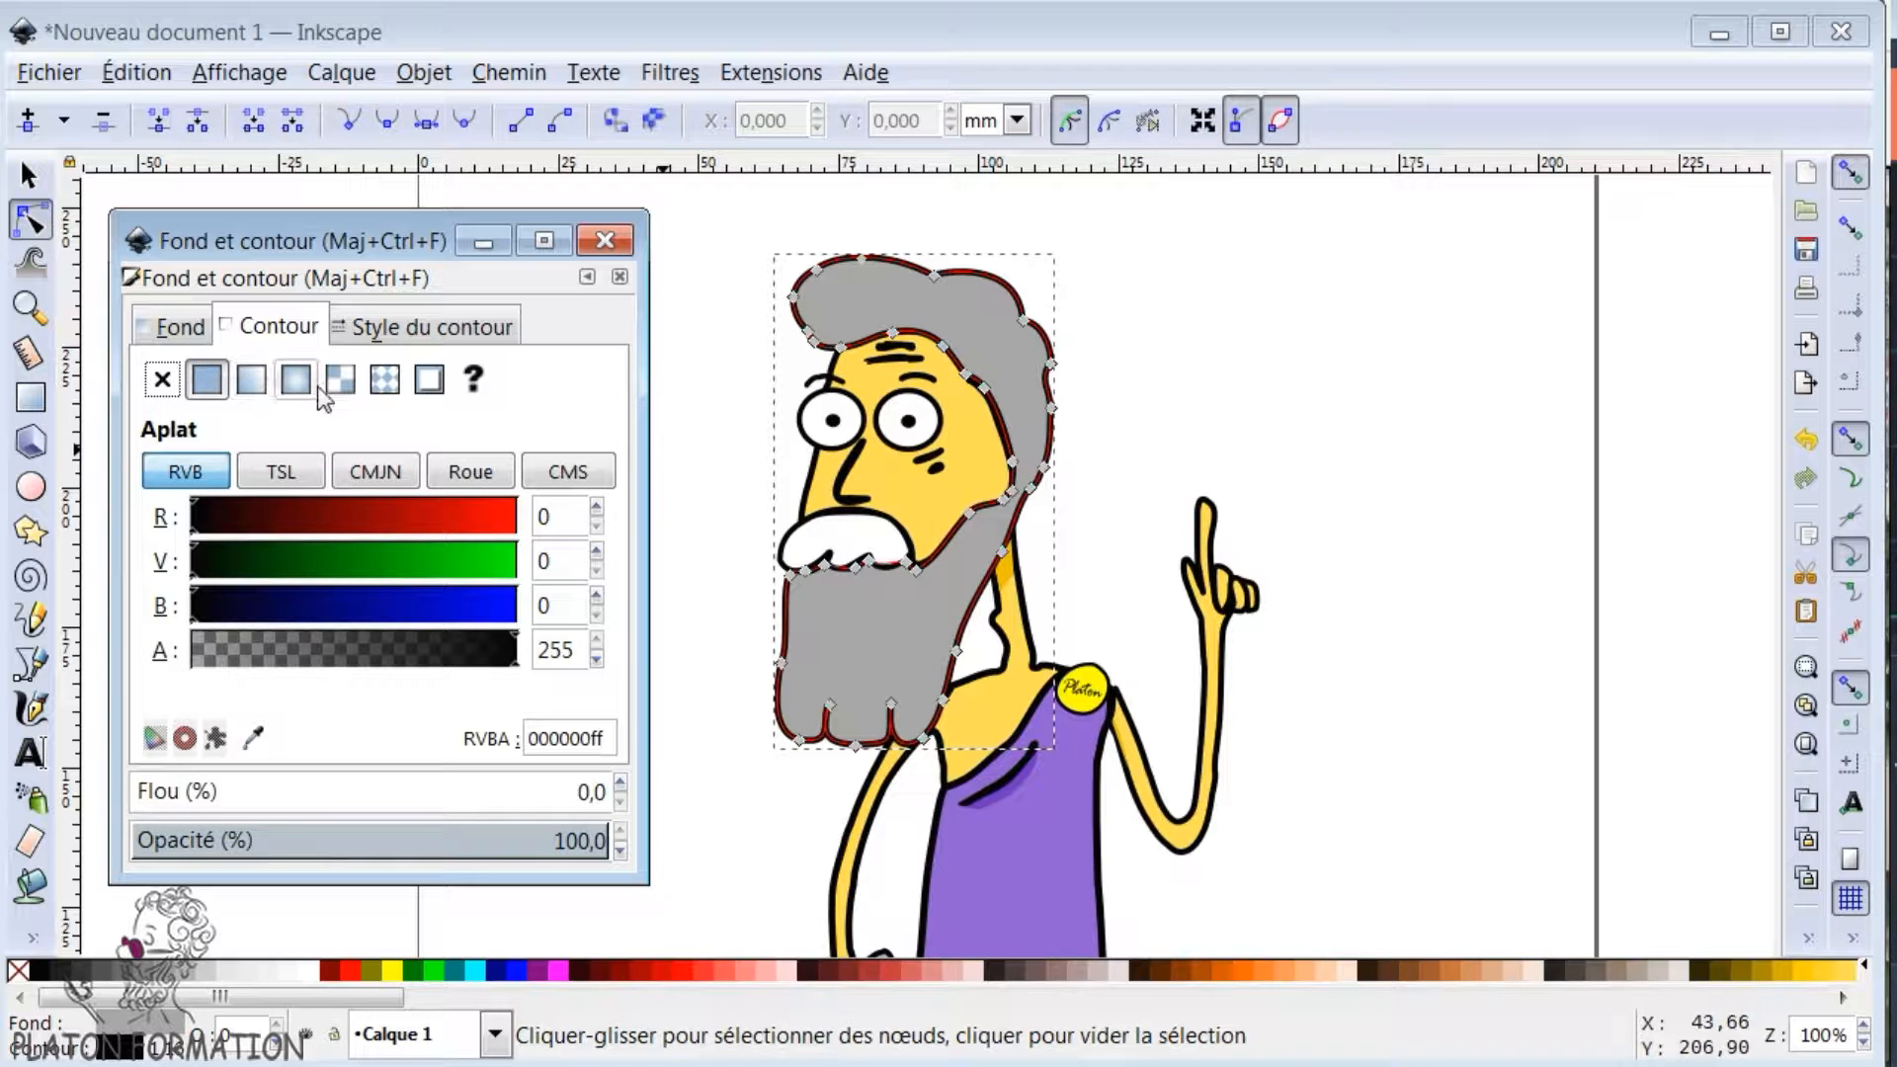
click(392, 331)
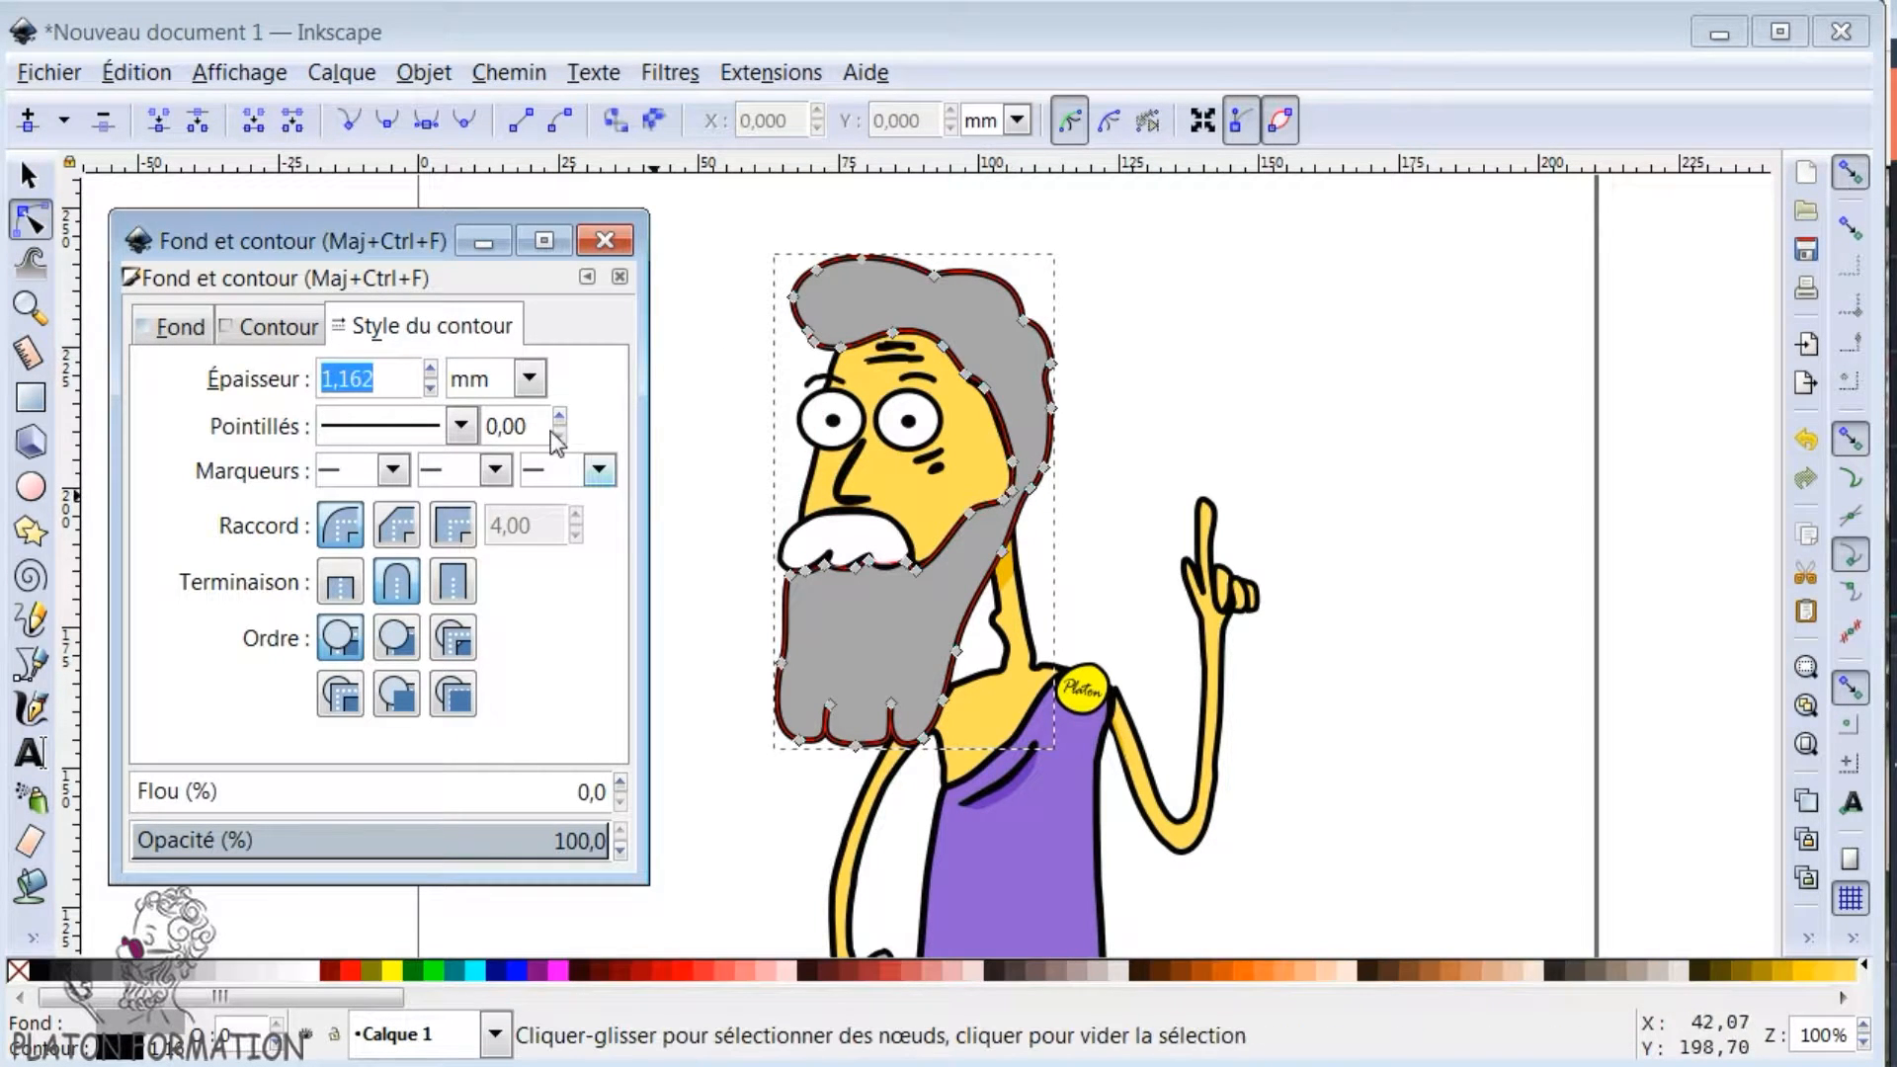
click(431, 371)
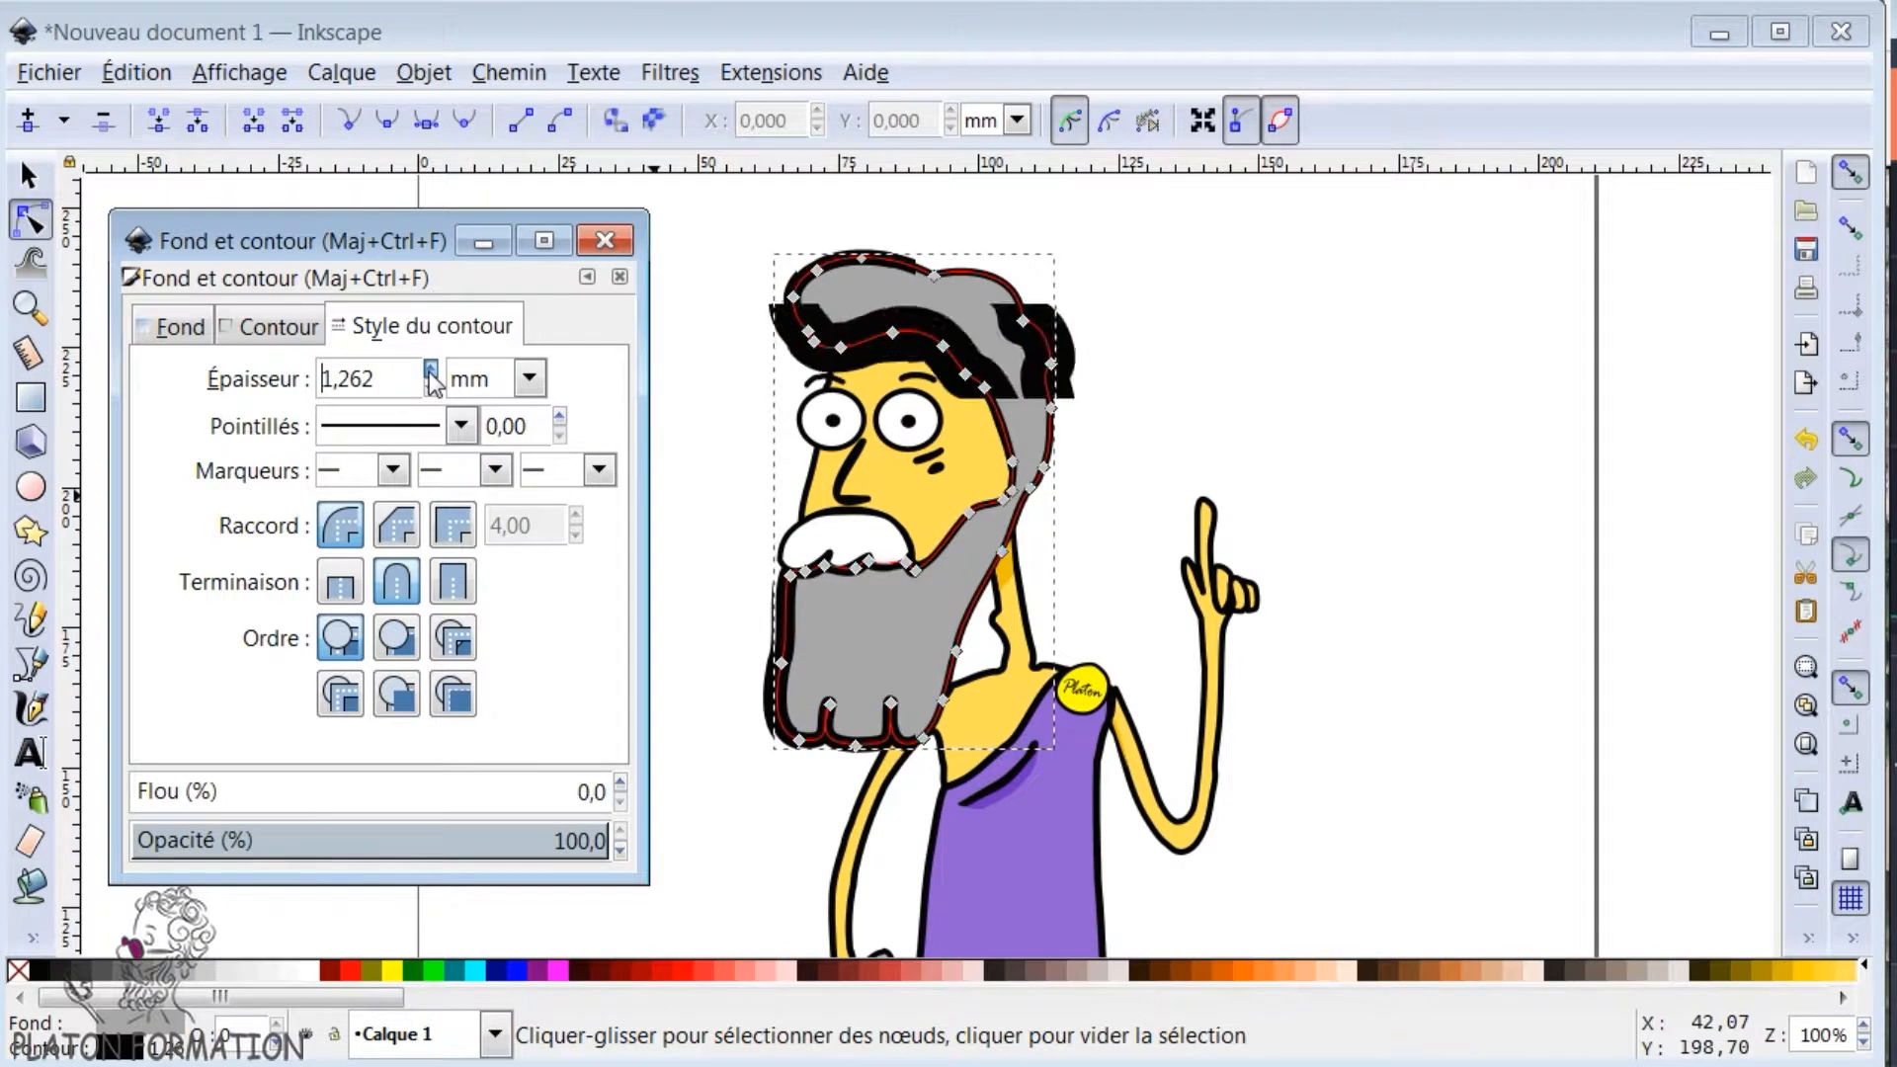
click(430, 391)
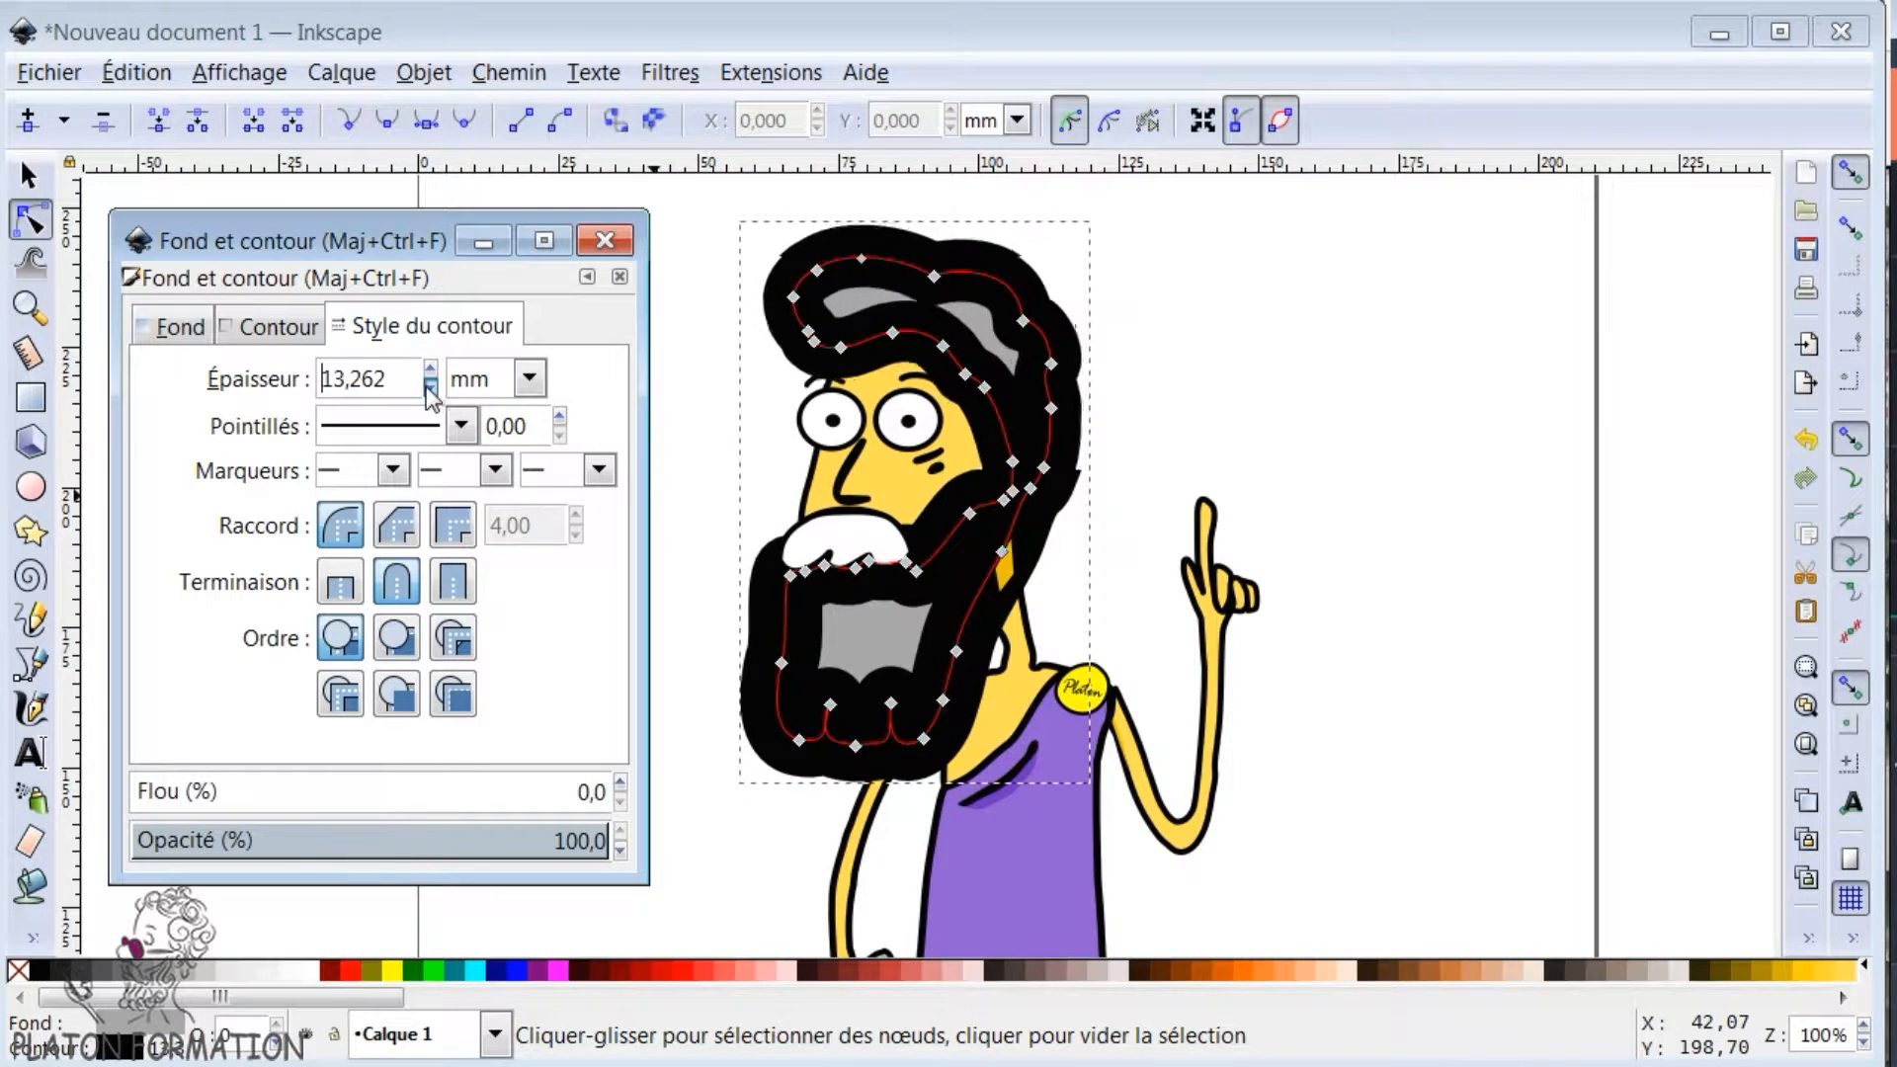
click(431, 394)
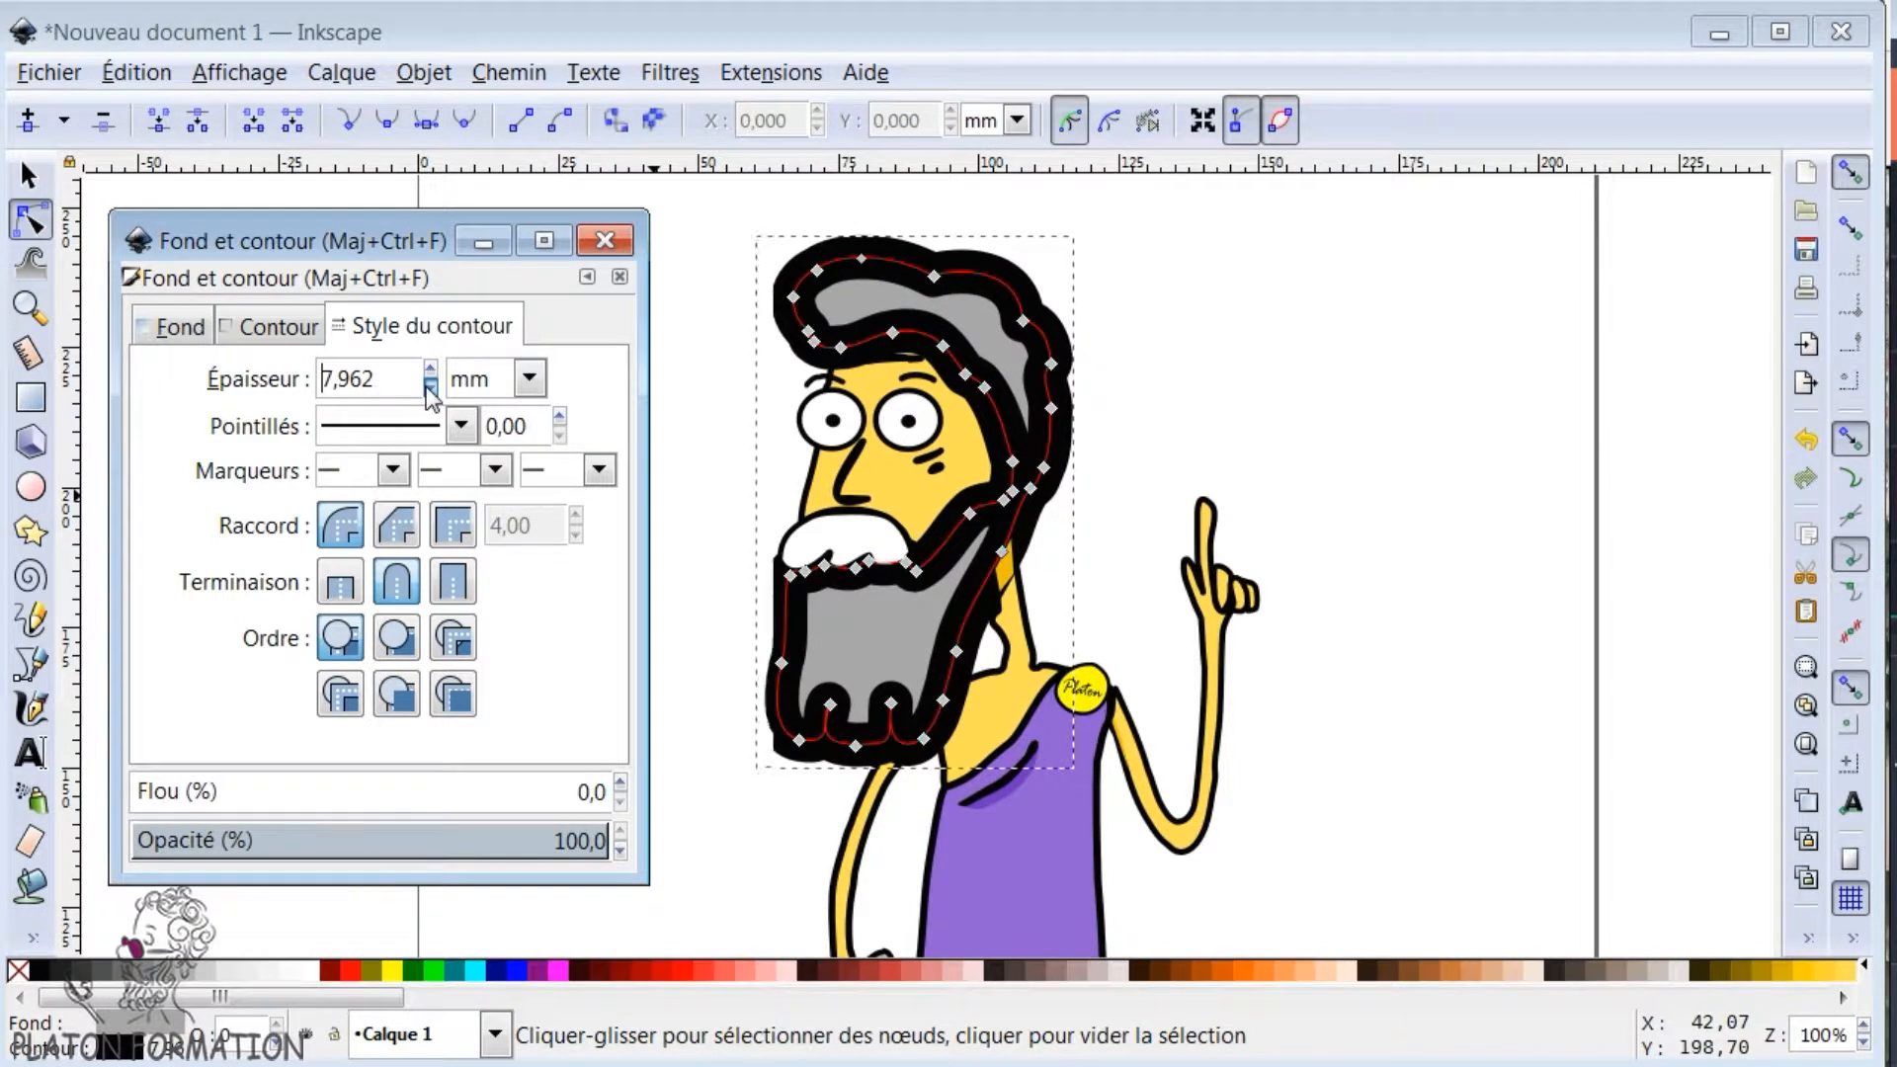
click(431, 370)
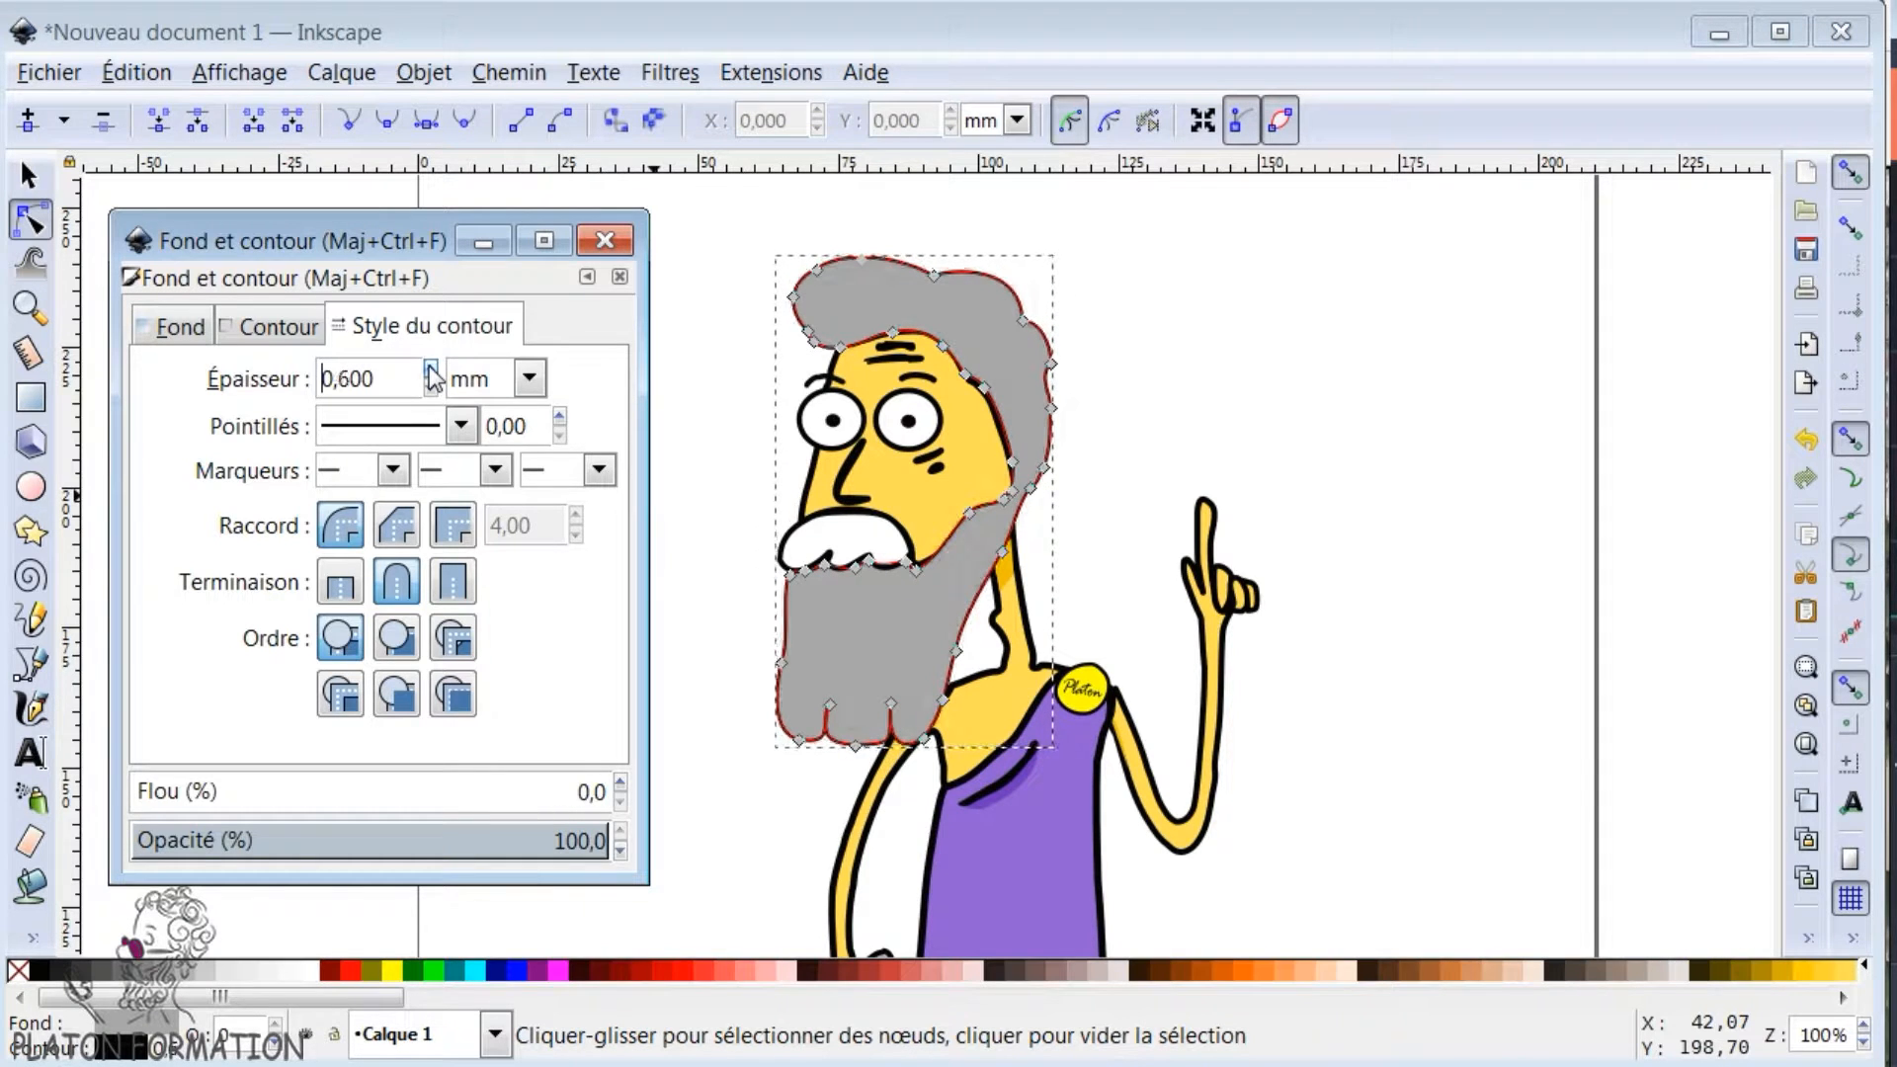
click(431, 369)
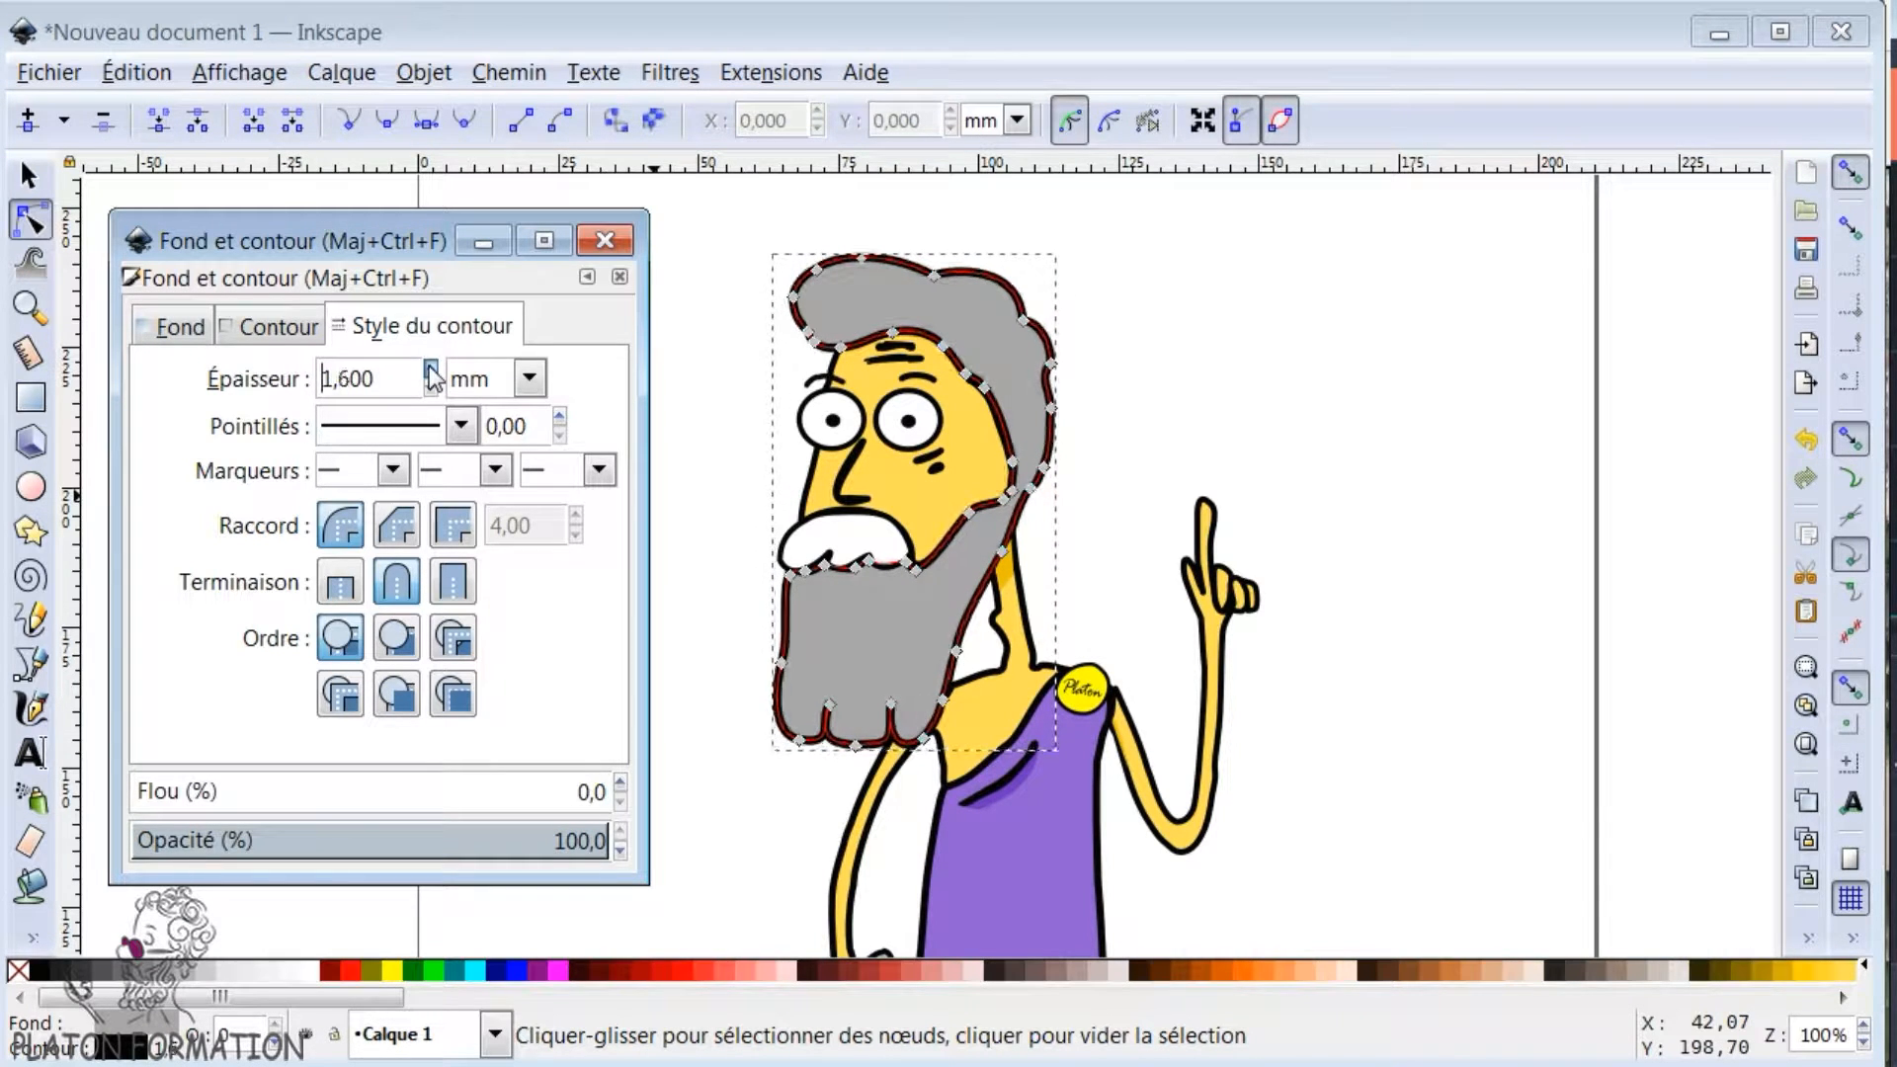
- Look through the dash patterns available for the hair and beard outline
click(462, 427)
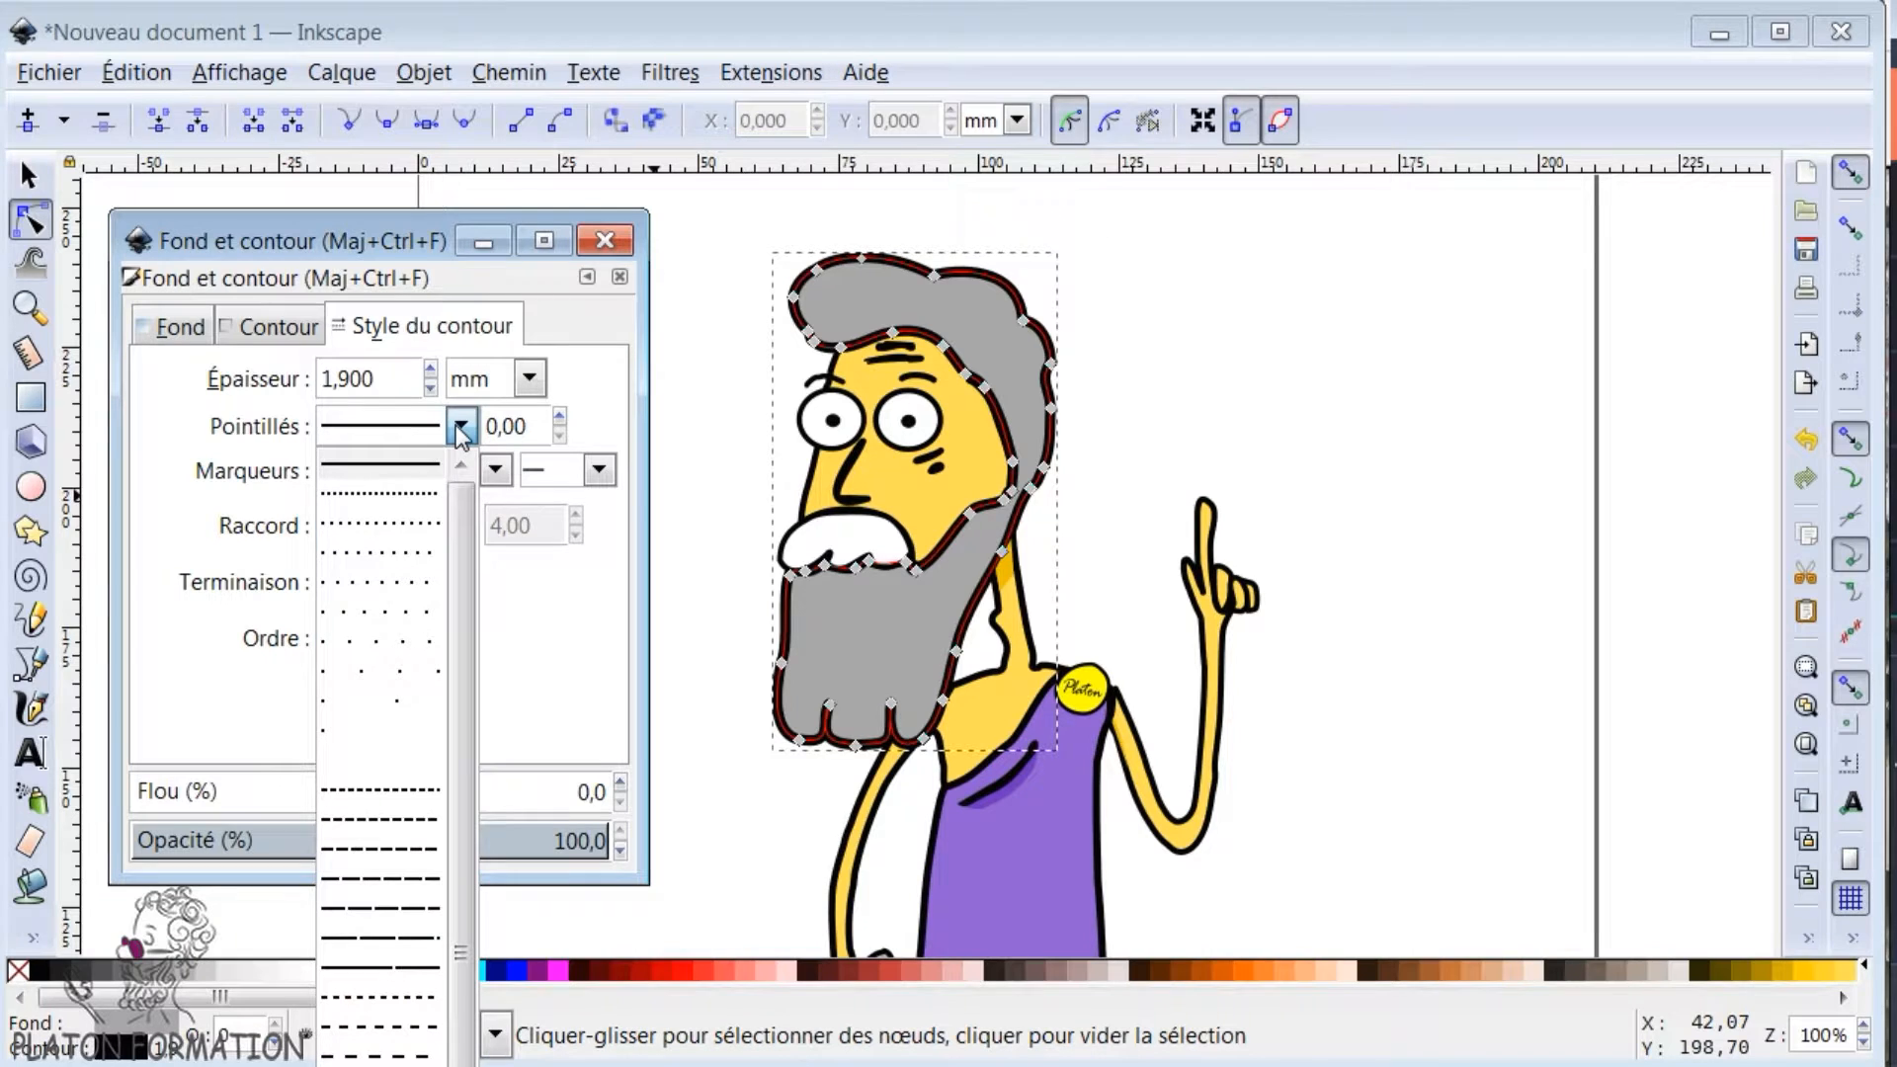
scroll(448, 725, down, 1)
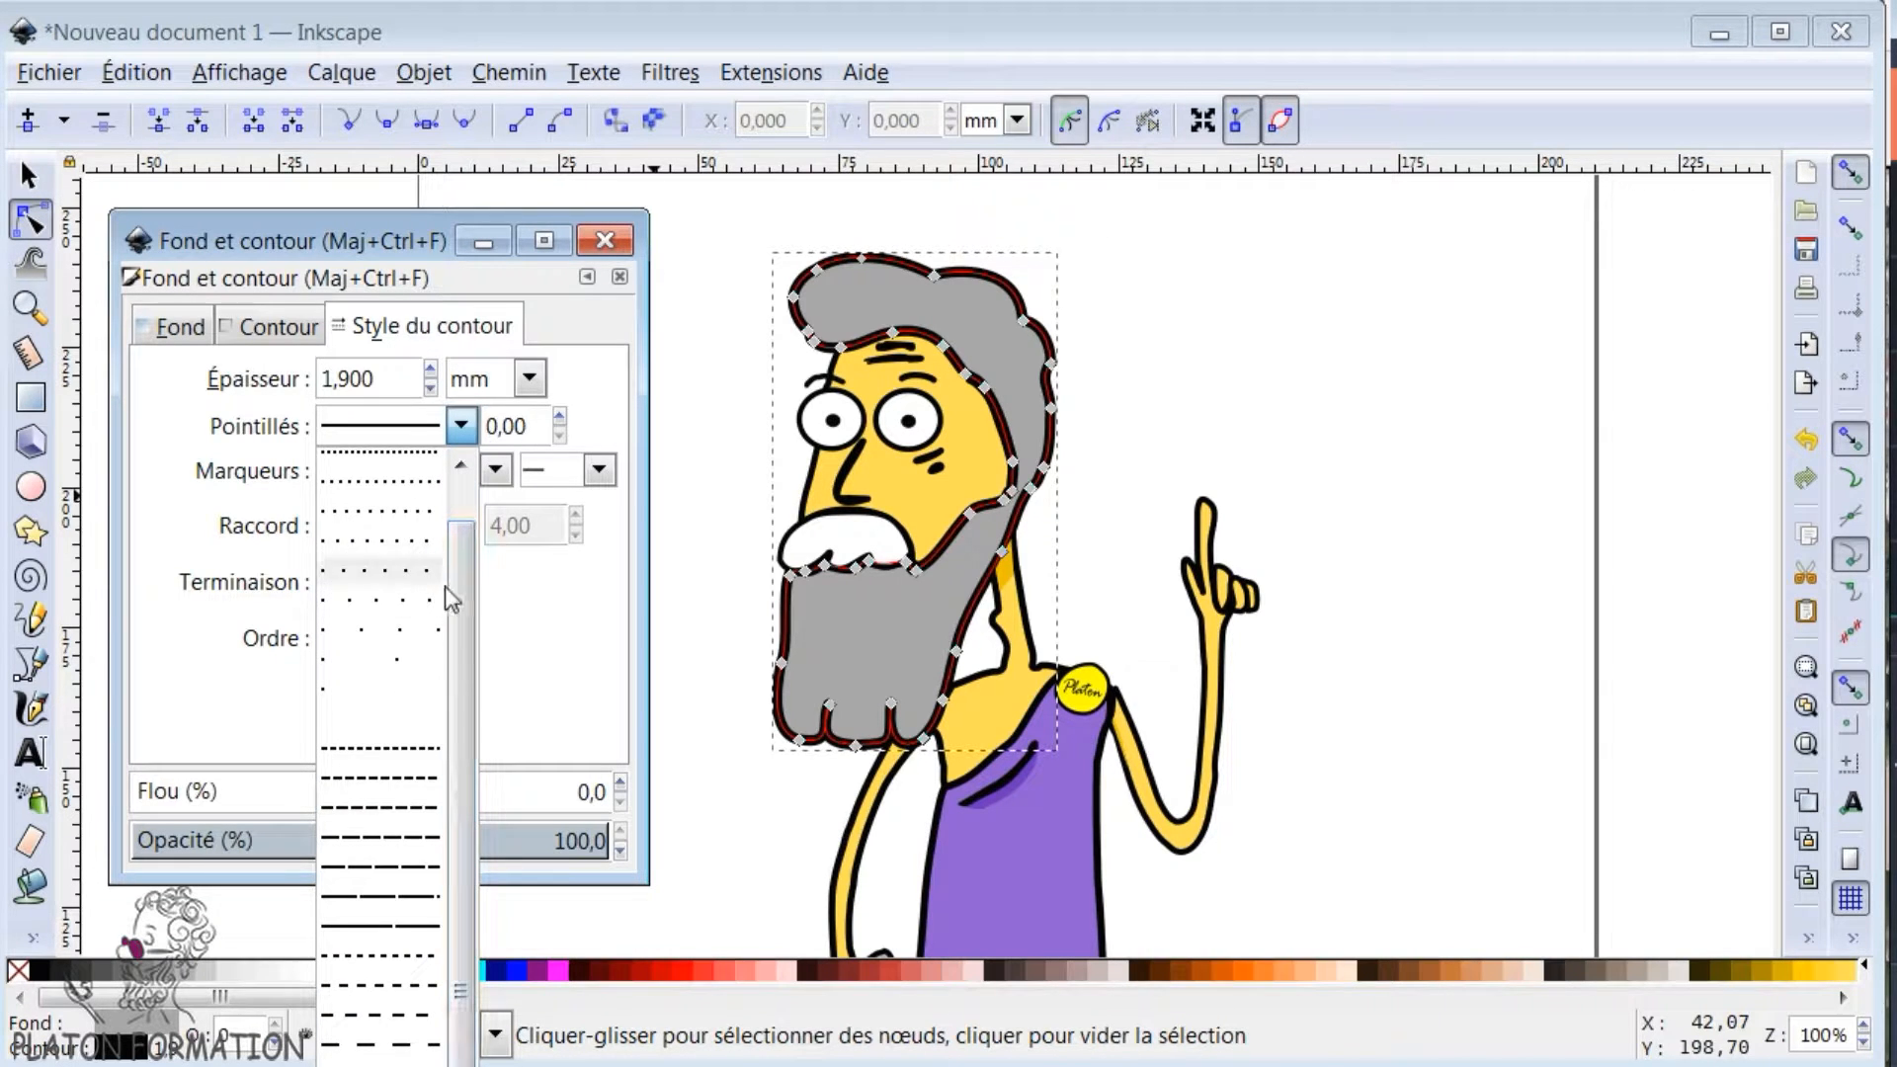
scroll(465, 656, up, 1)
click(172, 502)
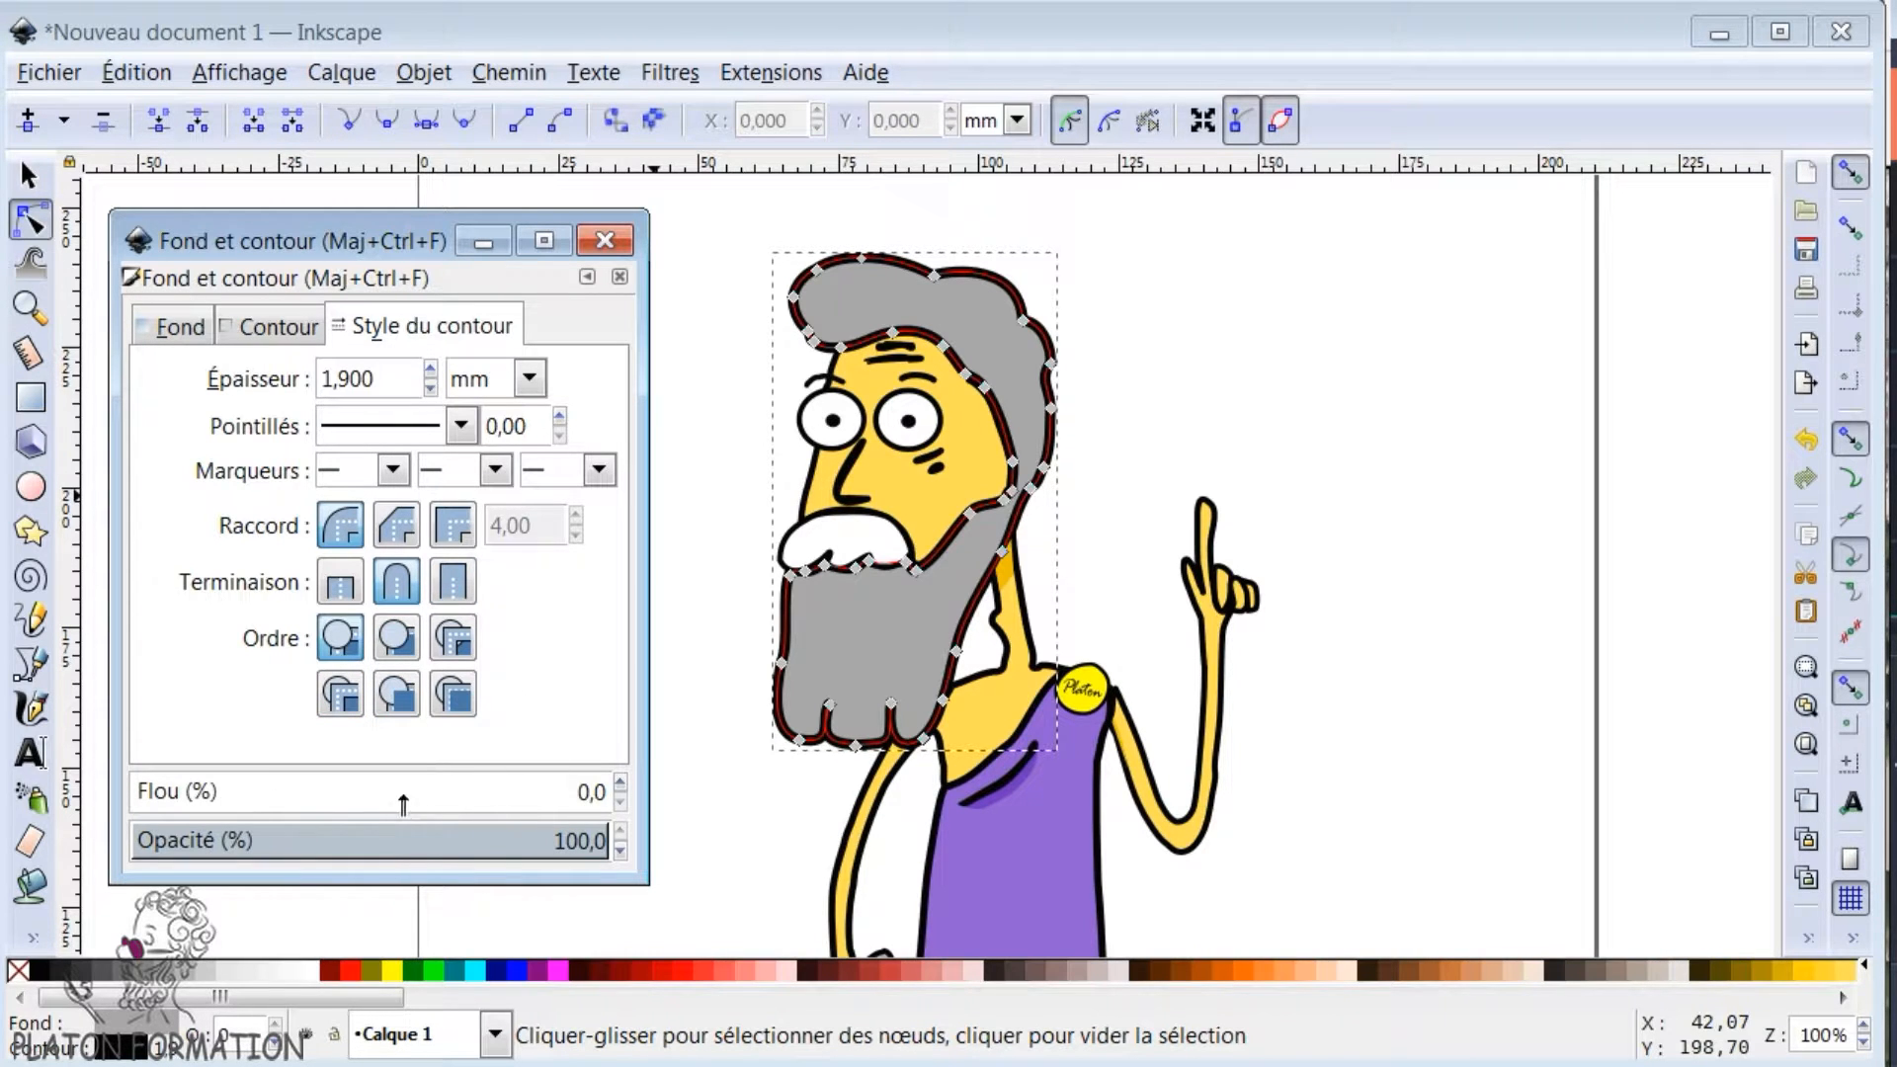
- Set the hair and beard path's opacity to about 97 % and its blur to about 0,9 %, and close the fill and stroke settings
drag(409, 841, 439, 845)
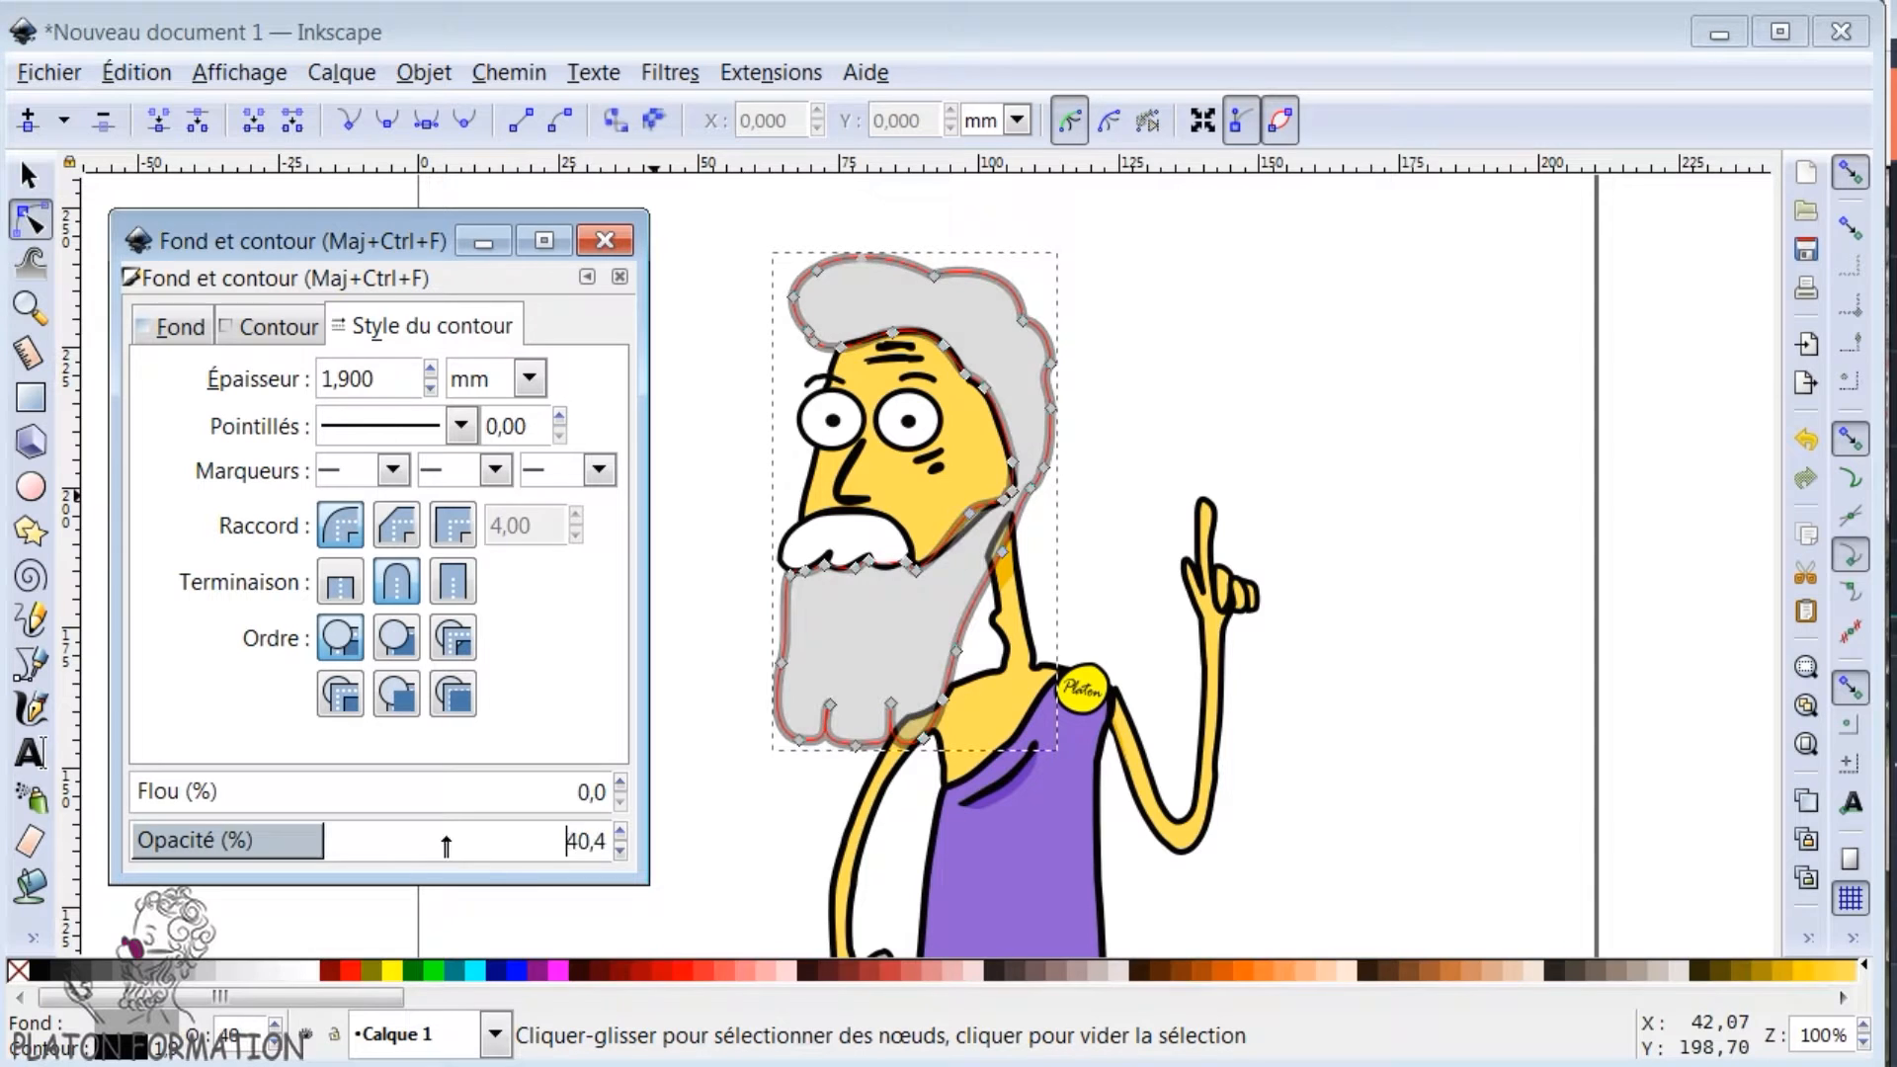
click(596, 841)
drag(211, 791, 380, 801)
click(143, 792)
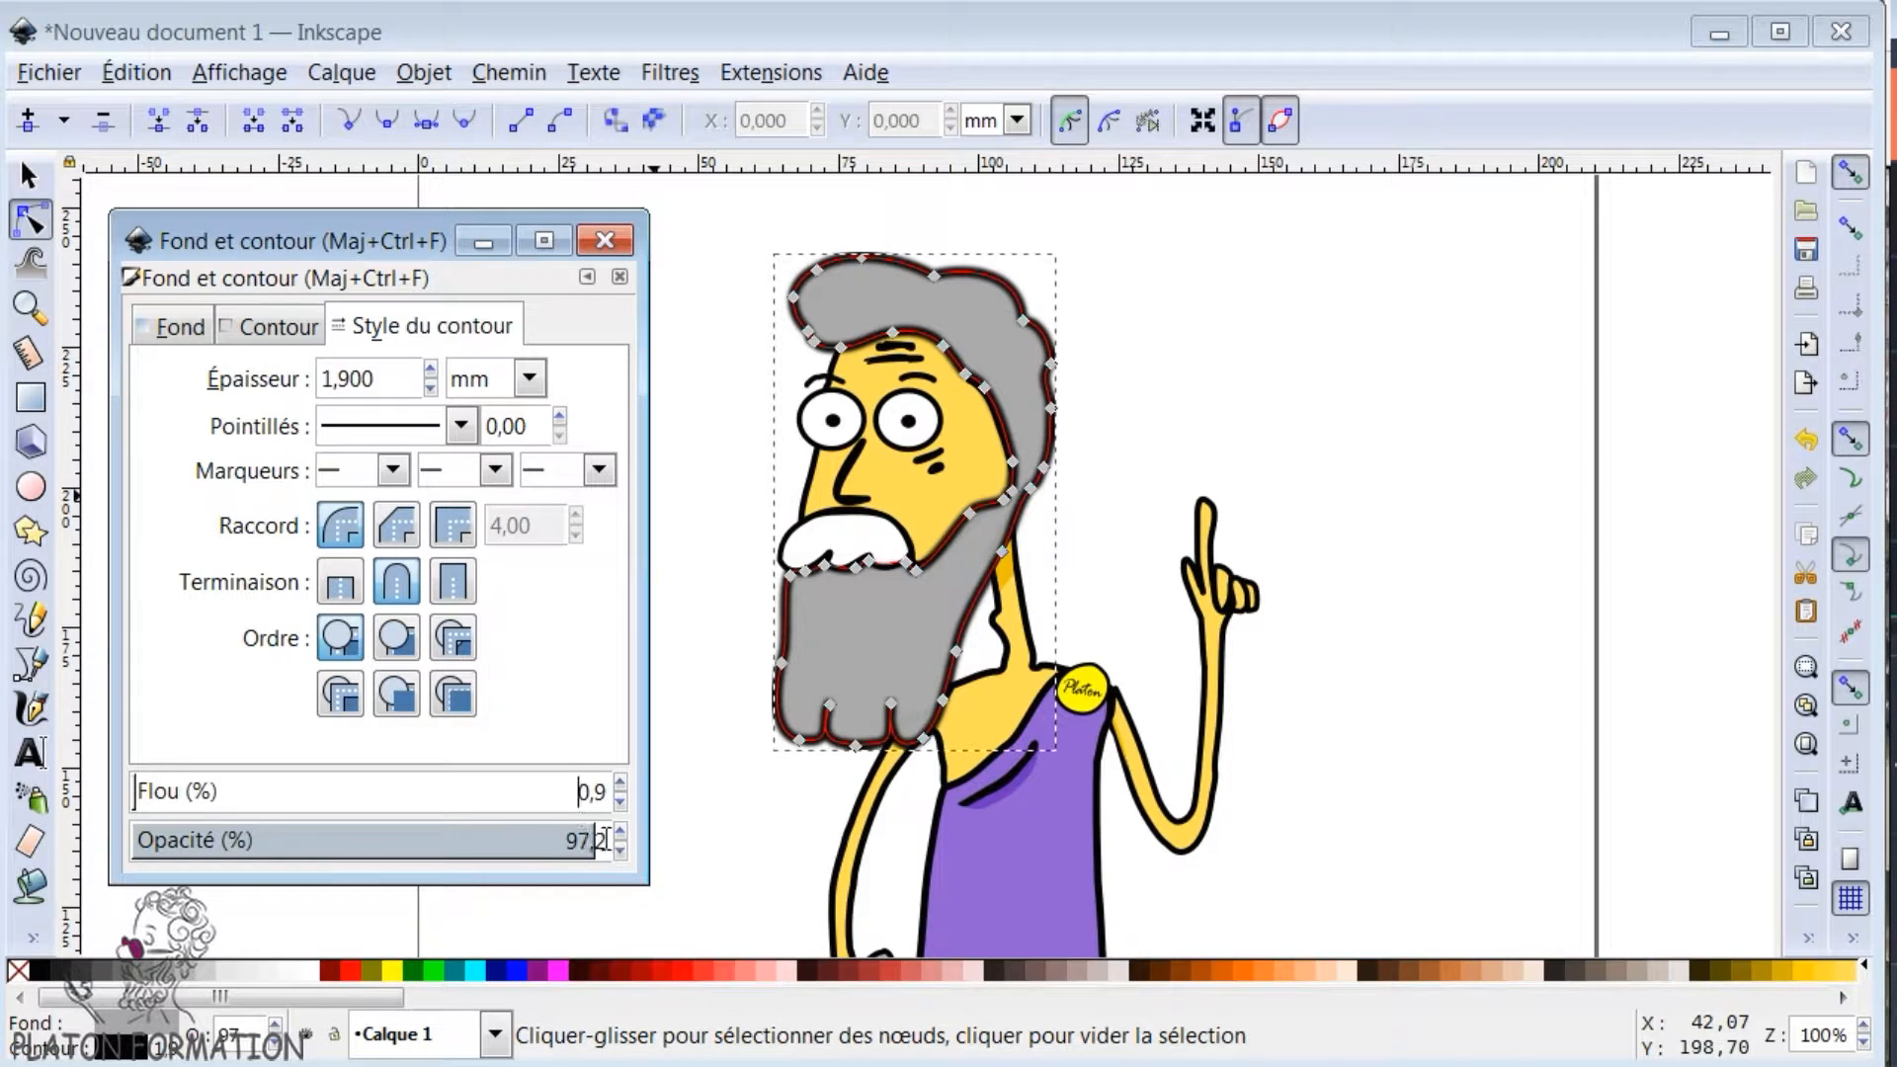
click(605, 240)
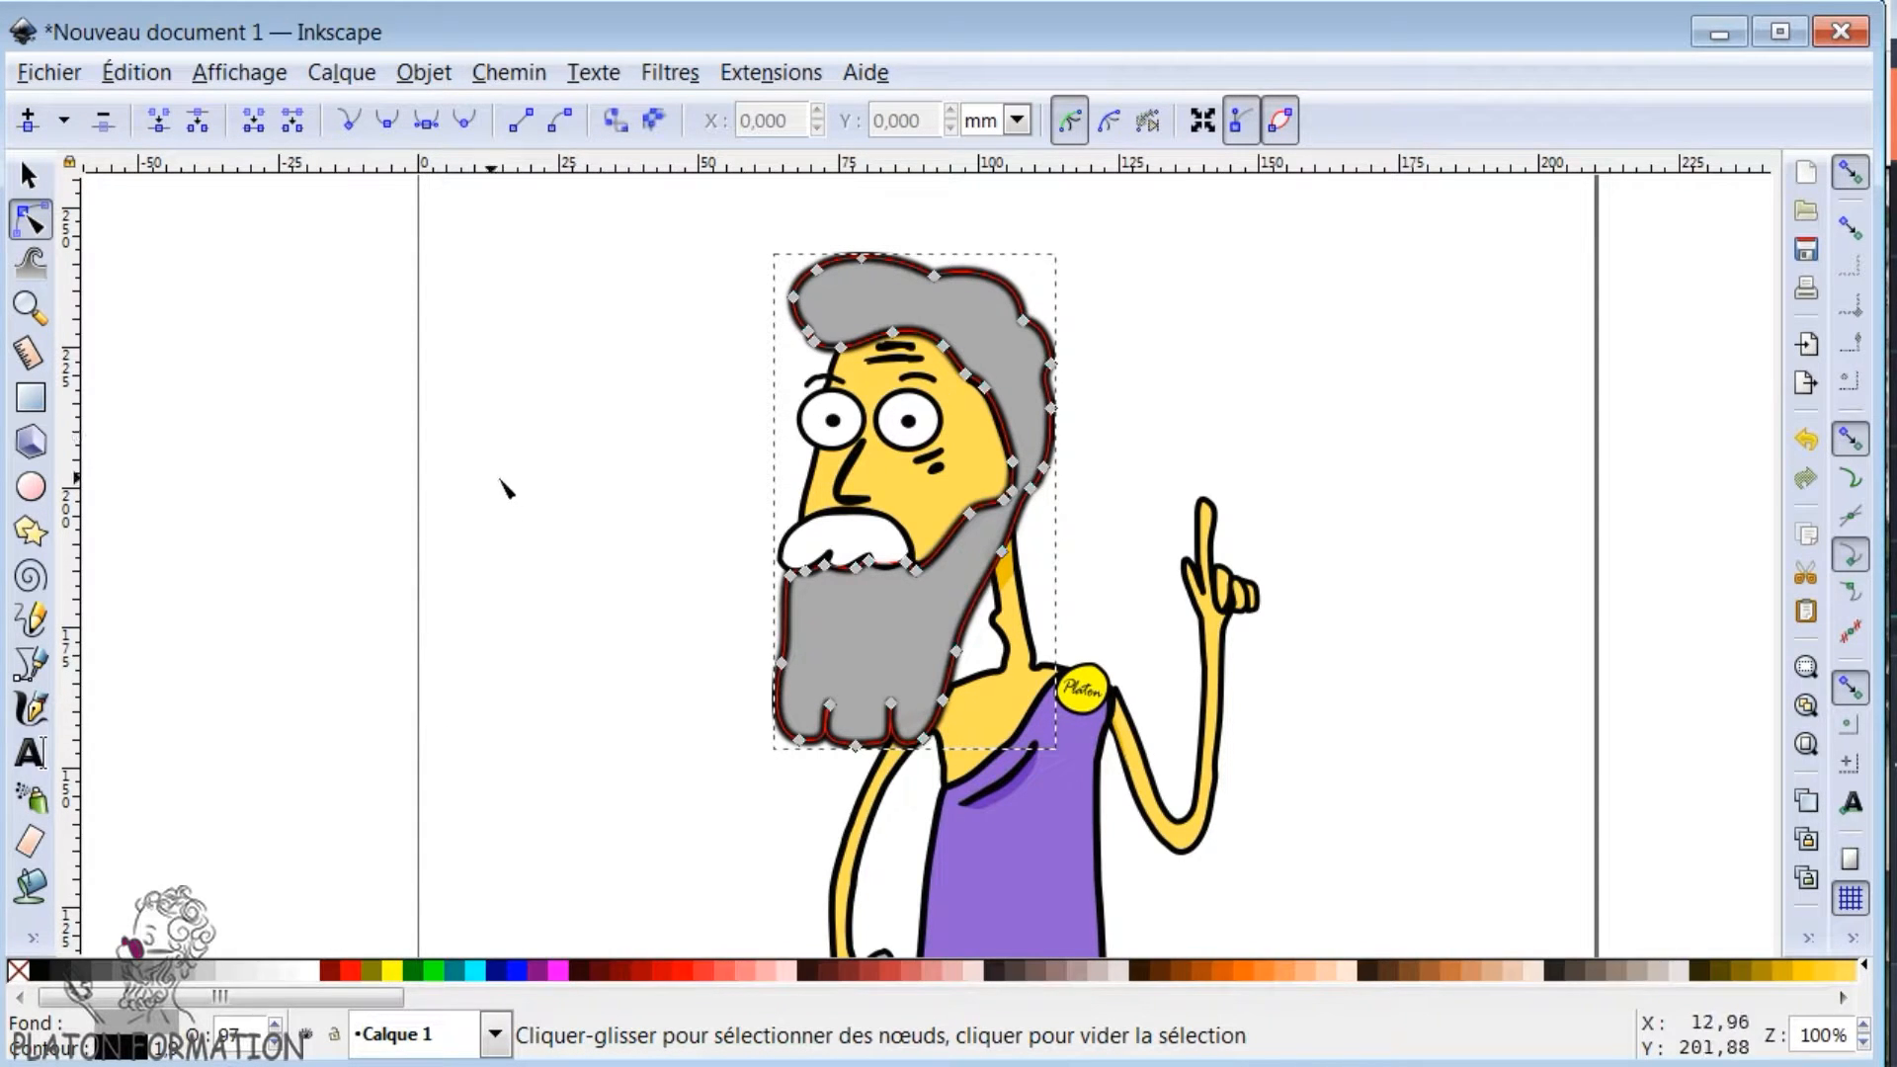
- Draw a rectangle about 57,7 mm wide and 50,8 mm high in the empty area beside the character's head
key(F1)
click(30, 223)
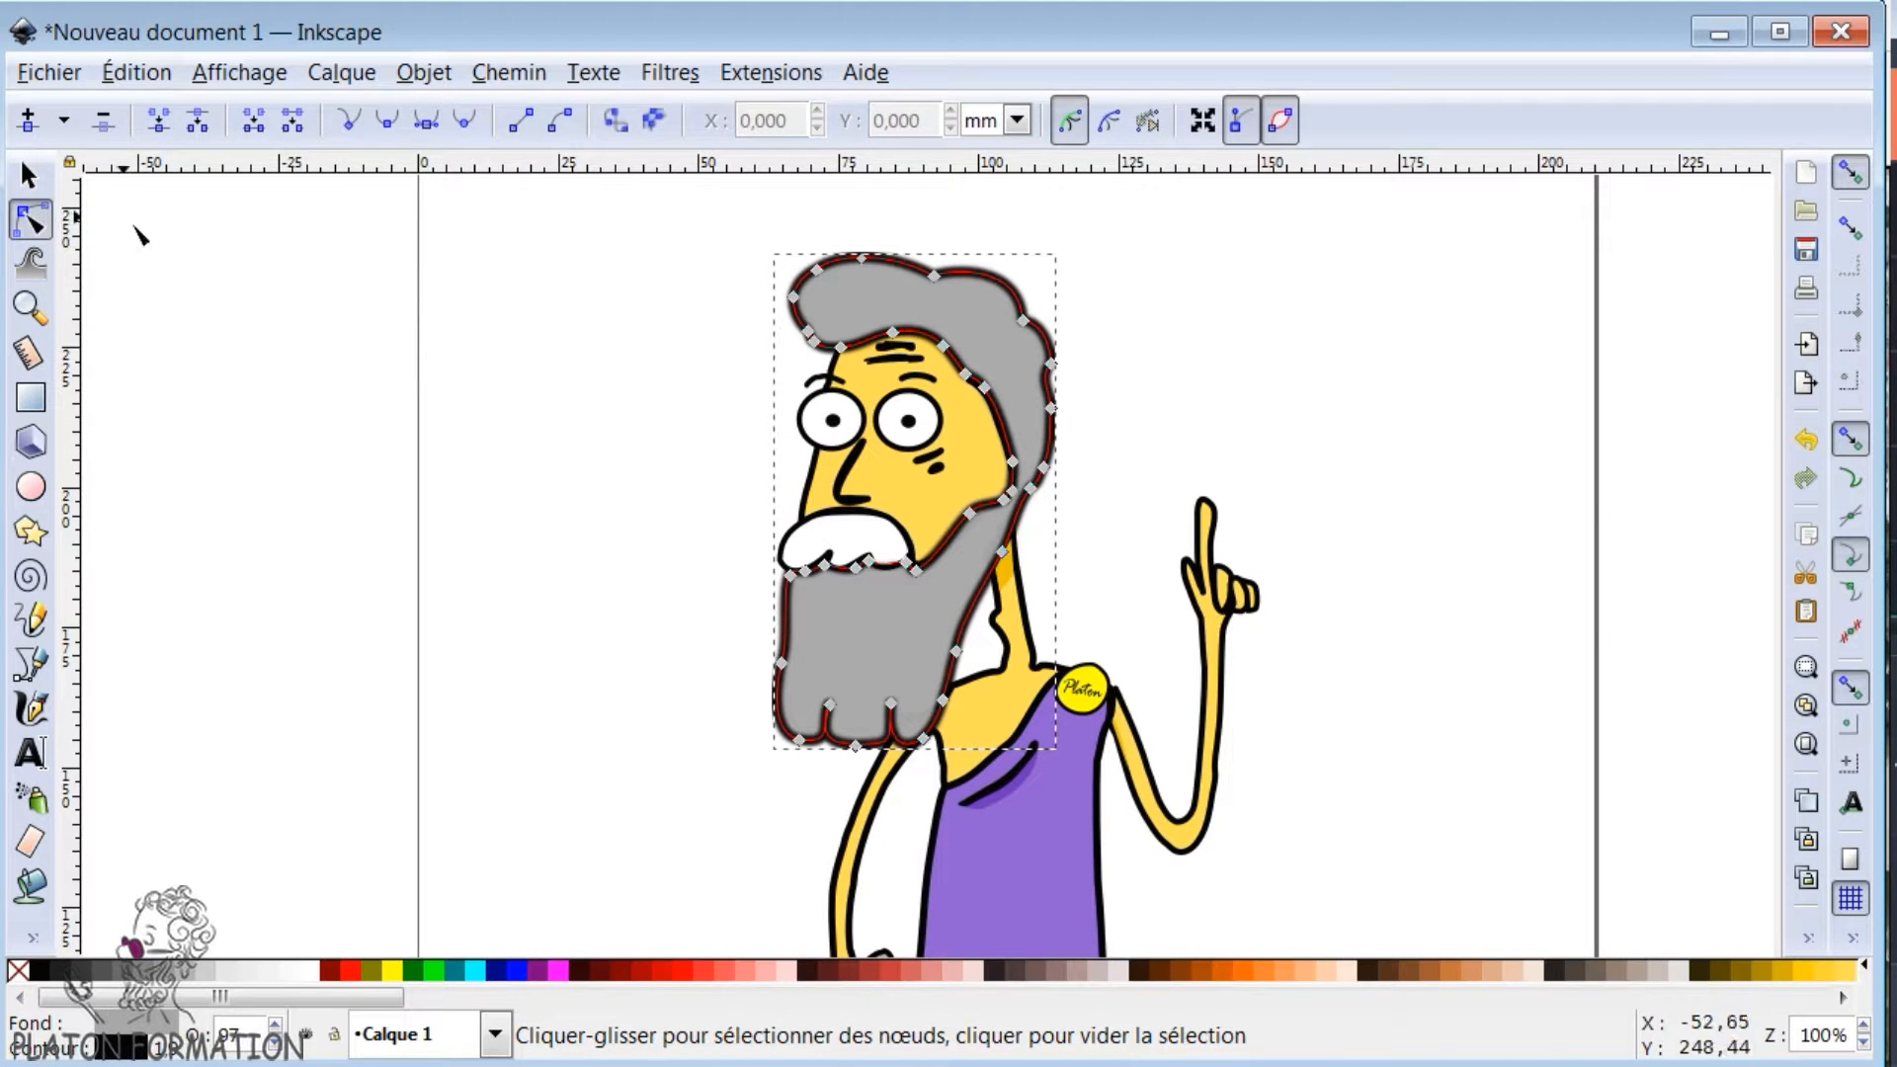
click(31, 396)
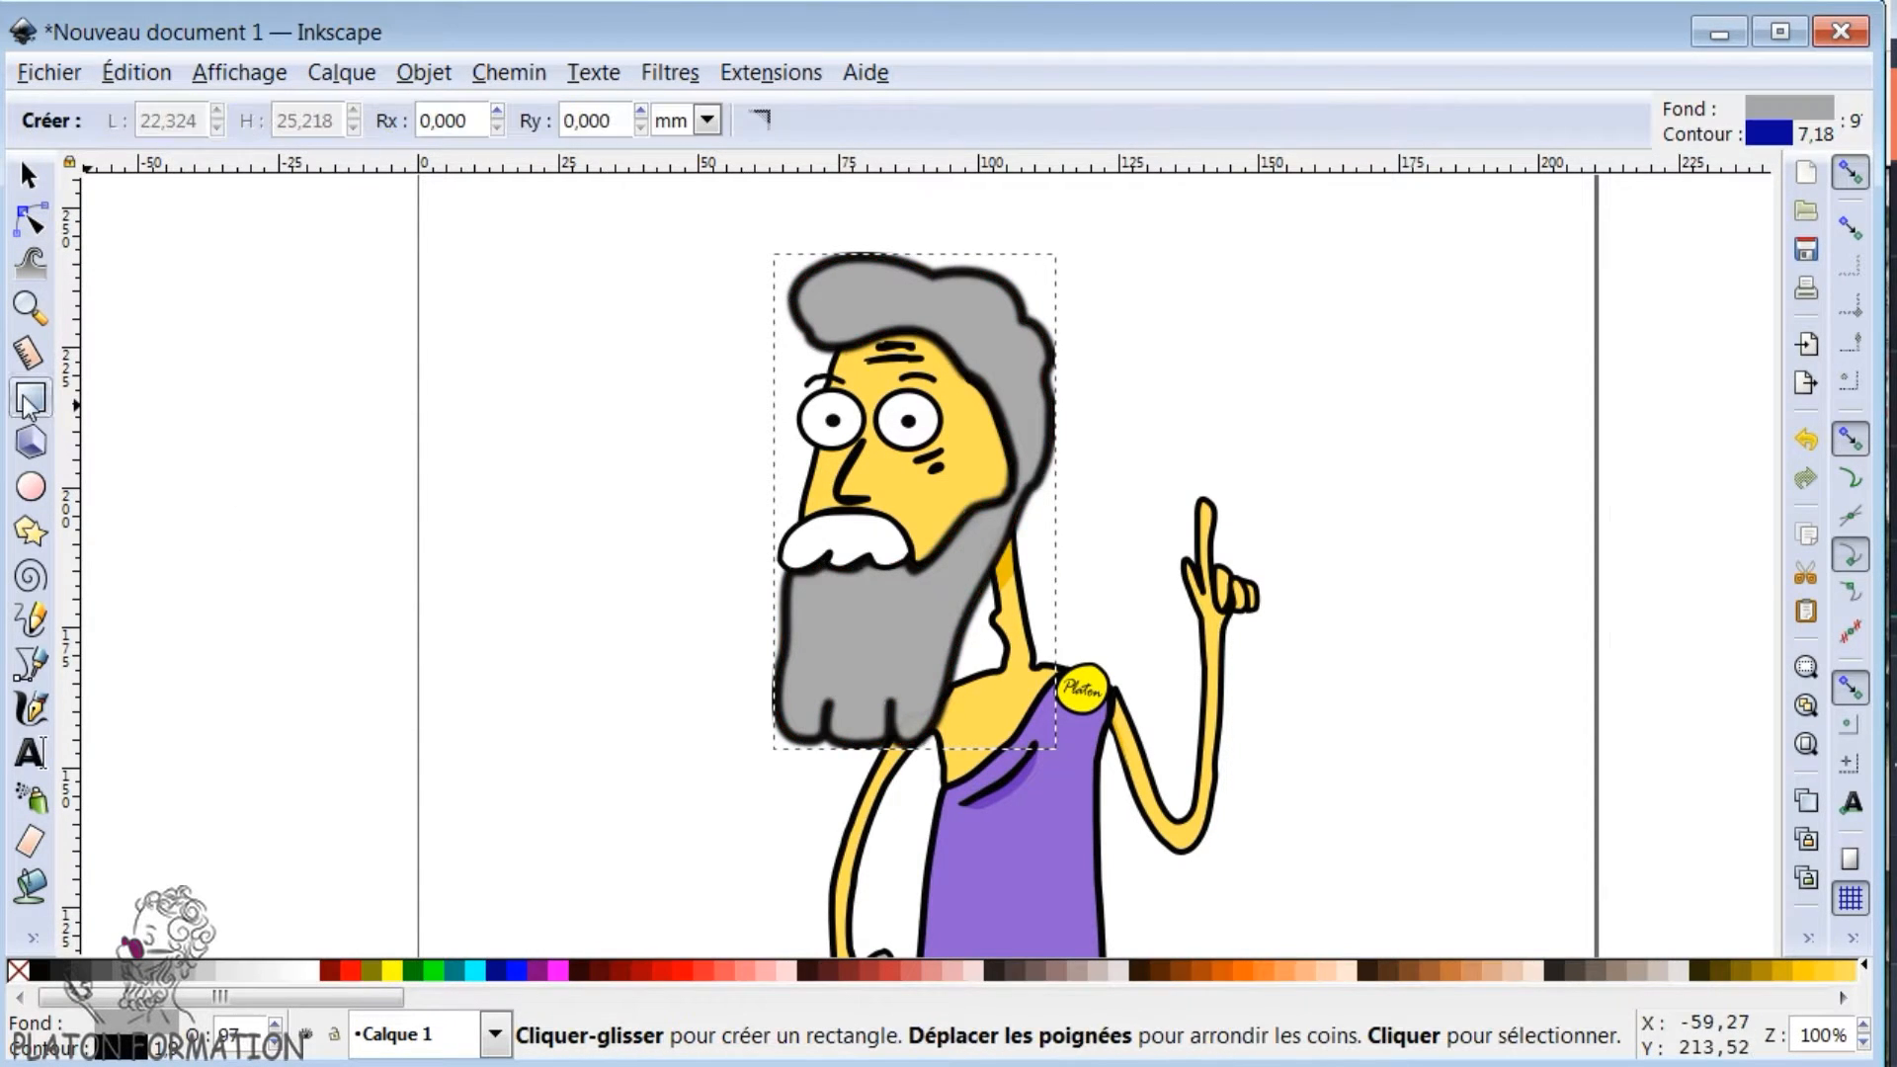
drag(306, 363, 631, 645)
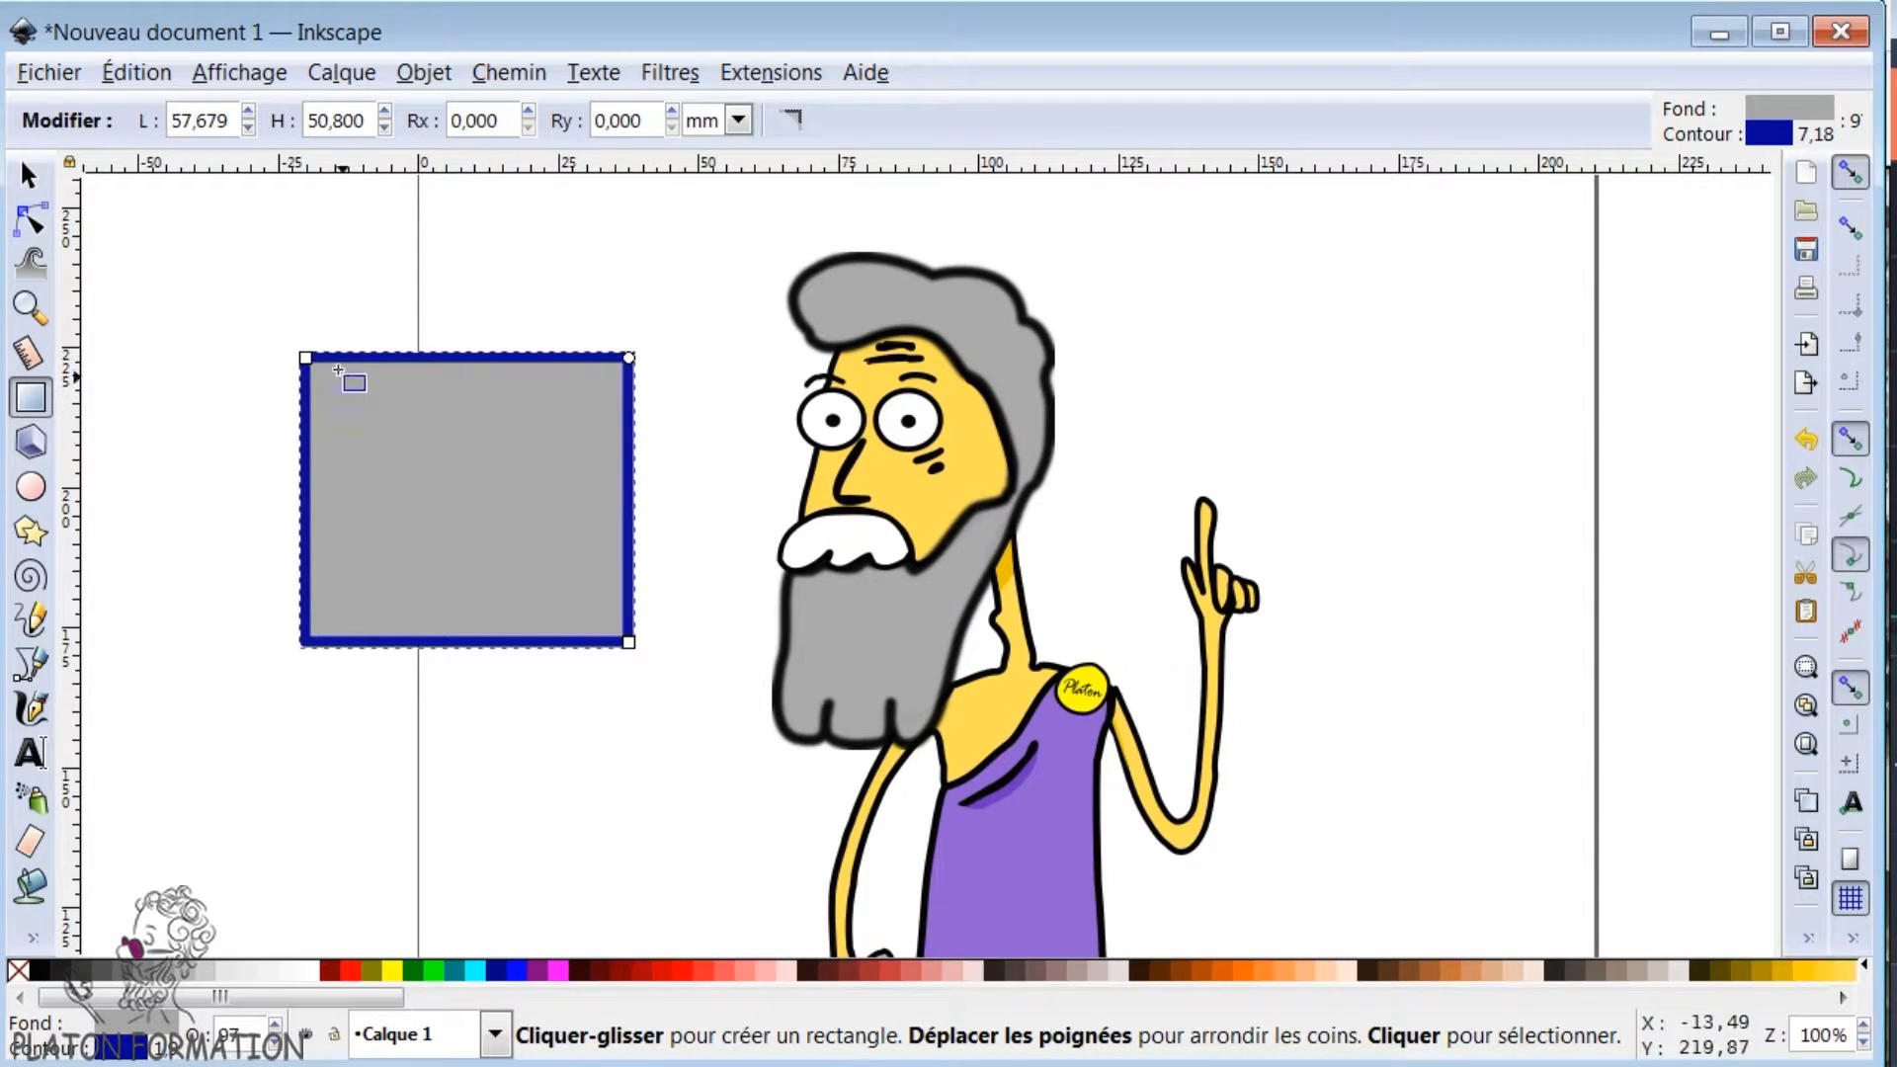
- Resize the rectangle to about 57,2 mm wide and 58,7 mm high and round its corners with a radius of about 9,0 mm
drag(306, 360, 310, 316)
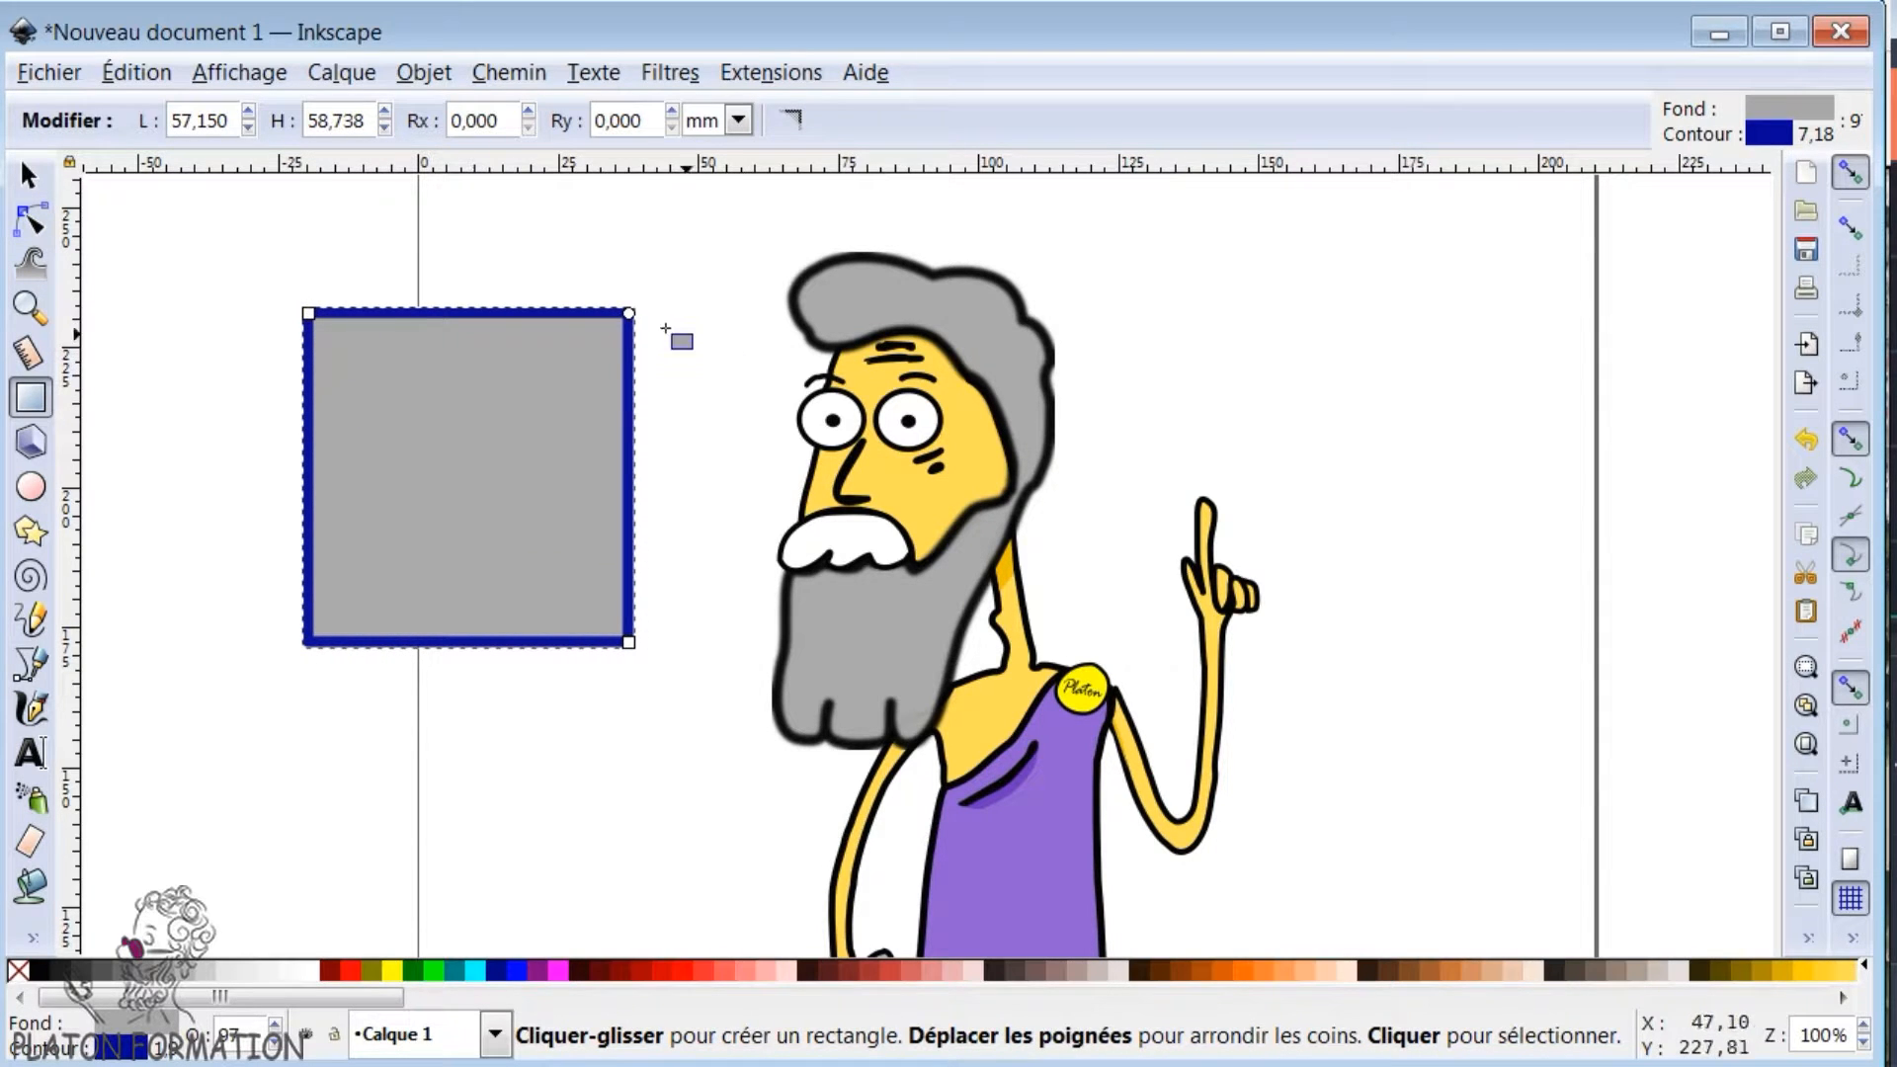
drag(628, 314, 648, 365)
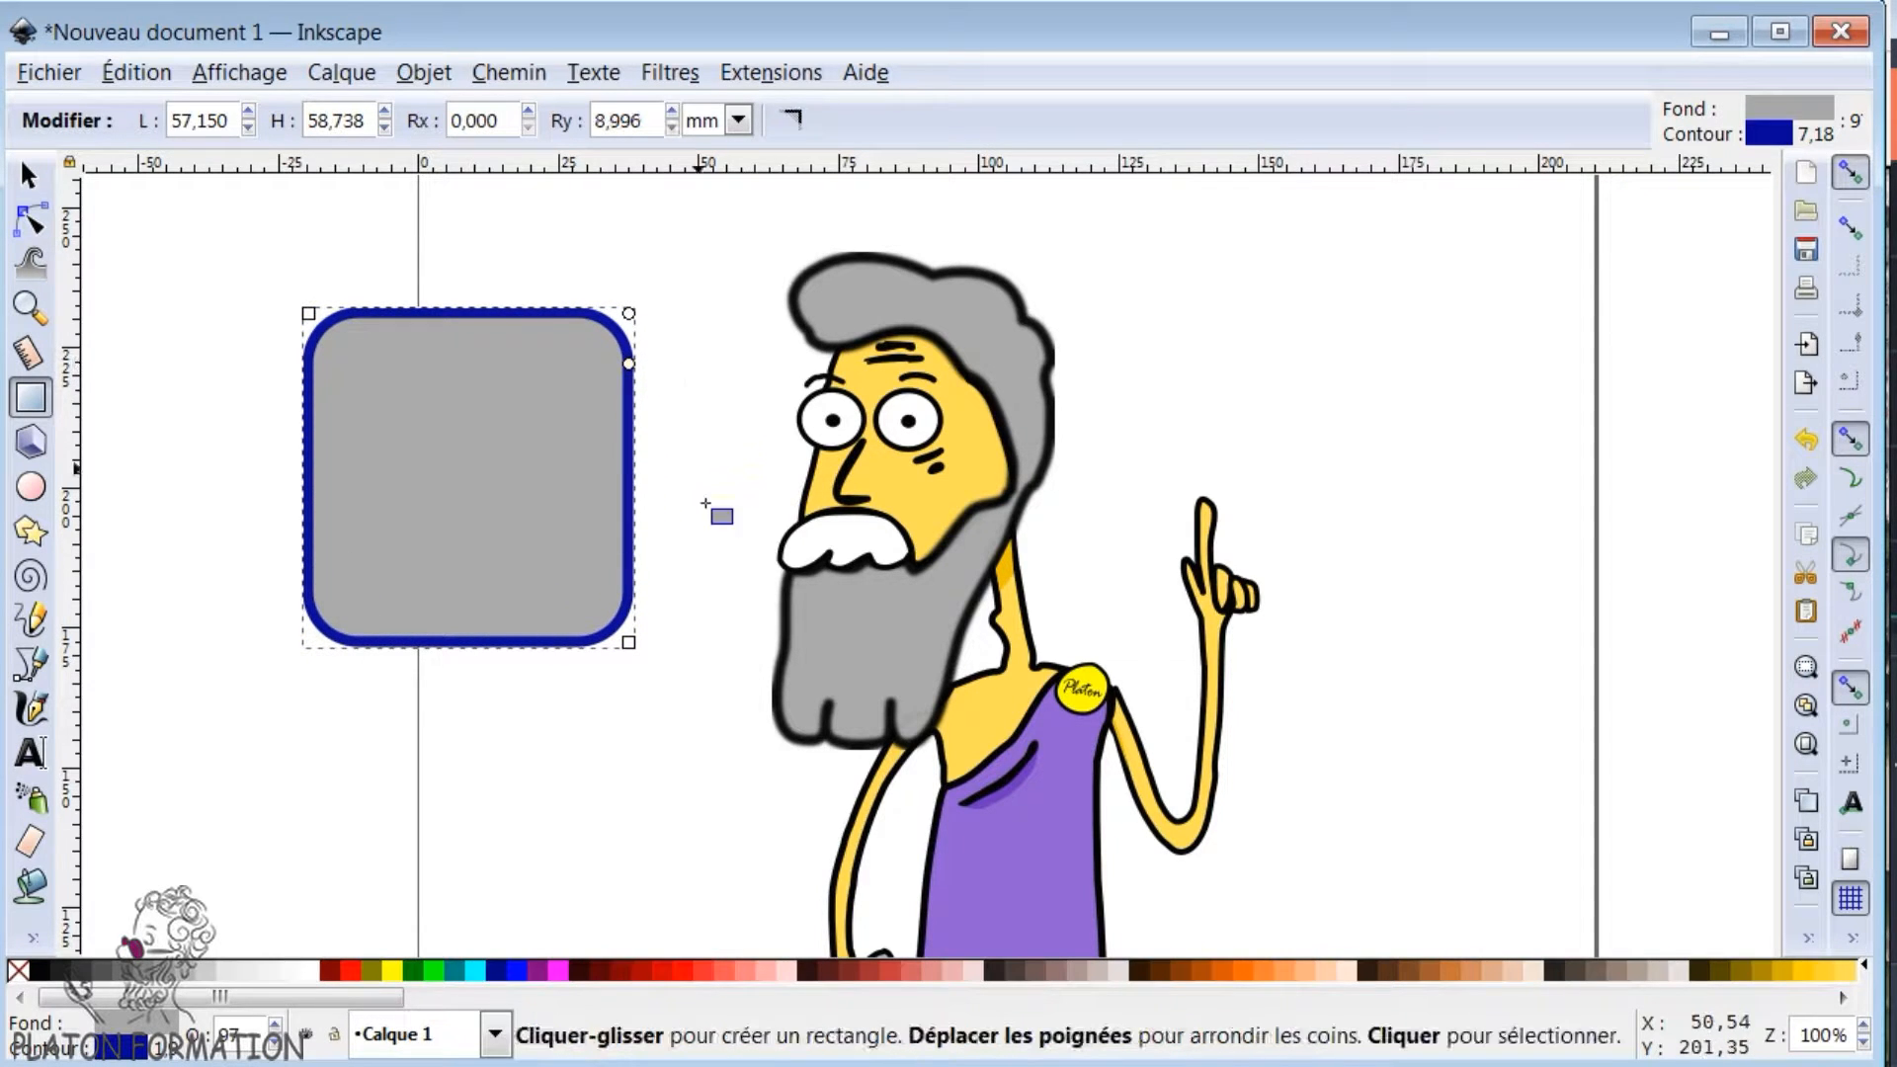
- Move the rounded rectangle slightly and scale it down to about 54,3 mm wide and 51,9 mm high
click(28, 176)
click(336, 455)
mouse_move(336, 454)
mouse_down()
mouse_move(341, 509)
mouse_move(334, 467)
mouse_up()
drag(296, 390, 311, 431)
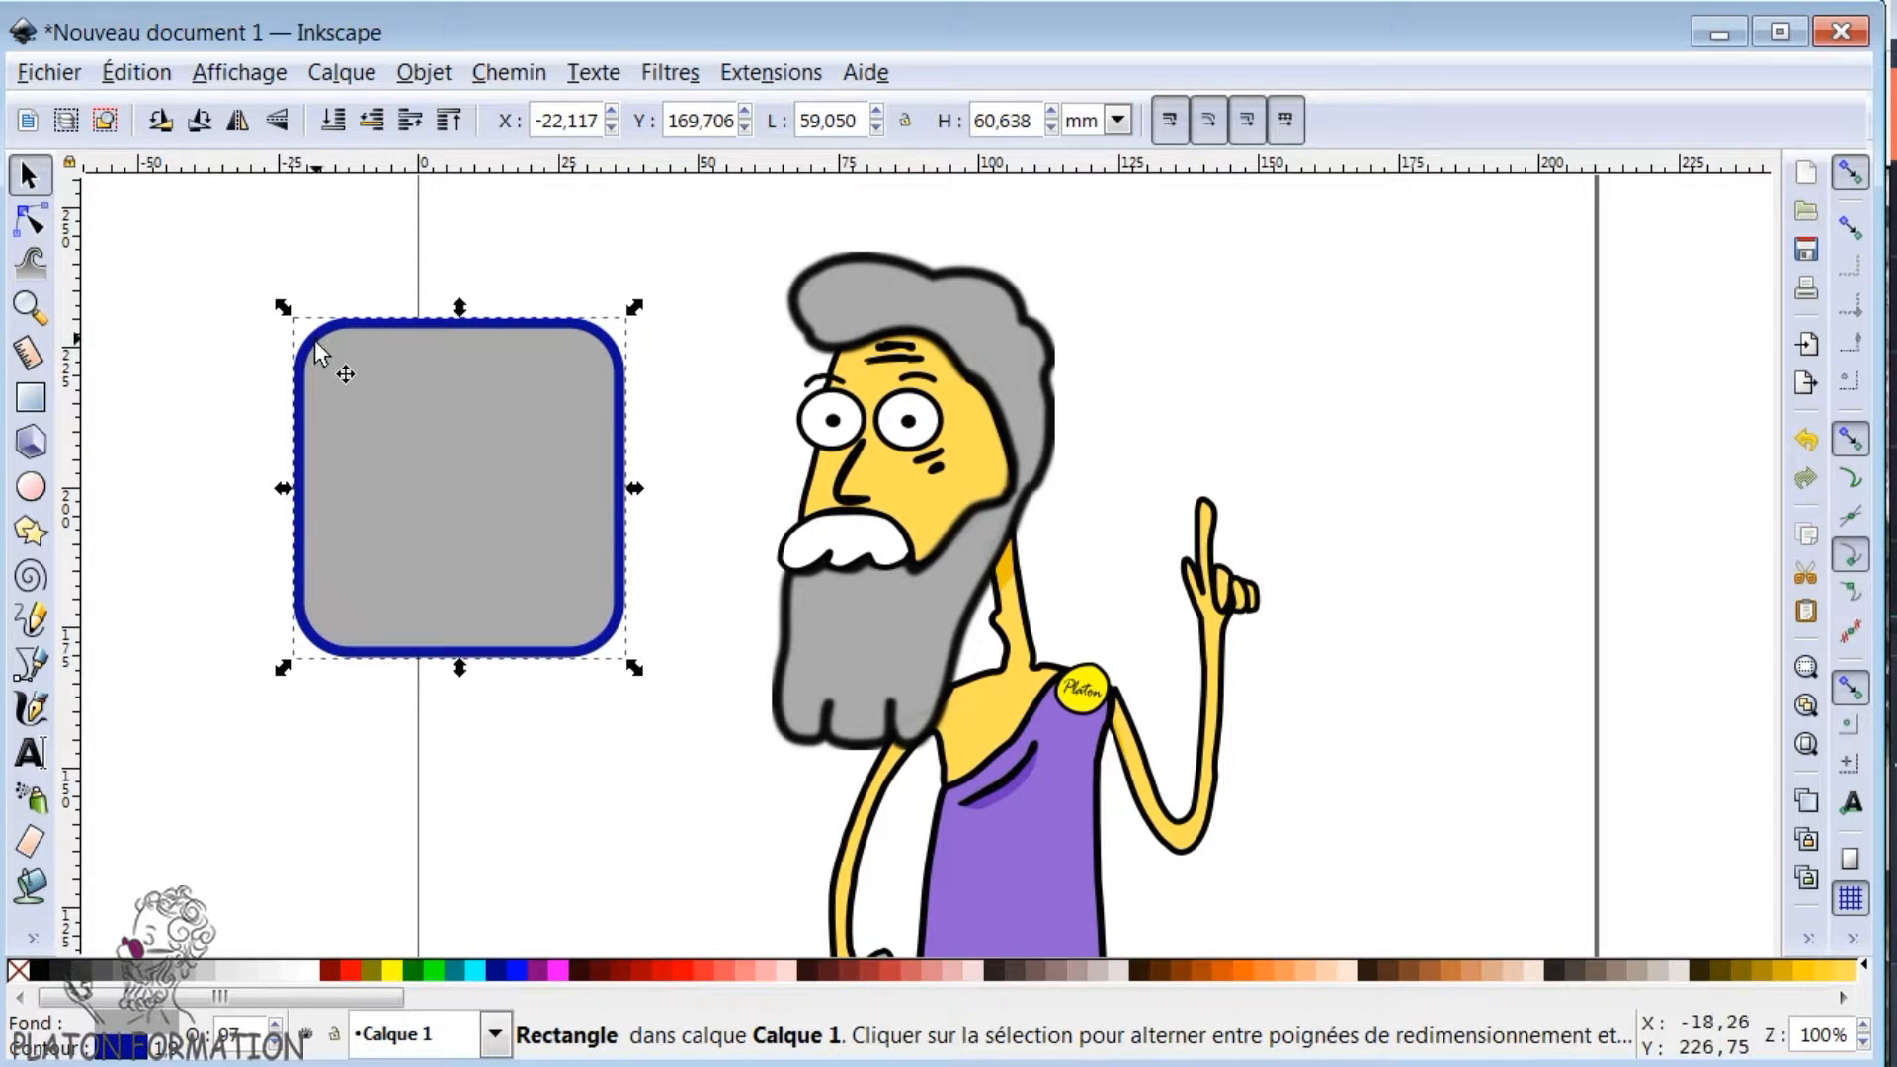
drag(282, 310, 310, 364)
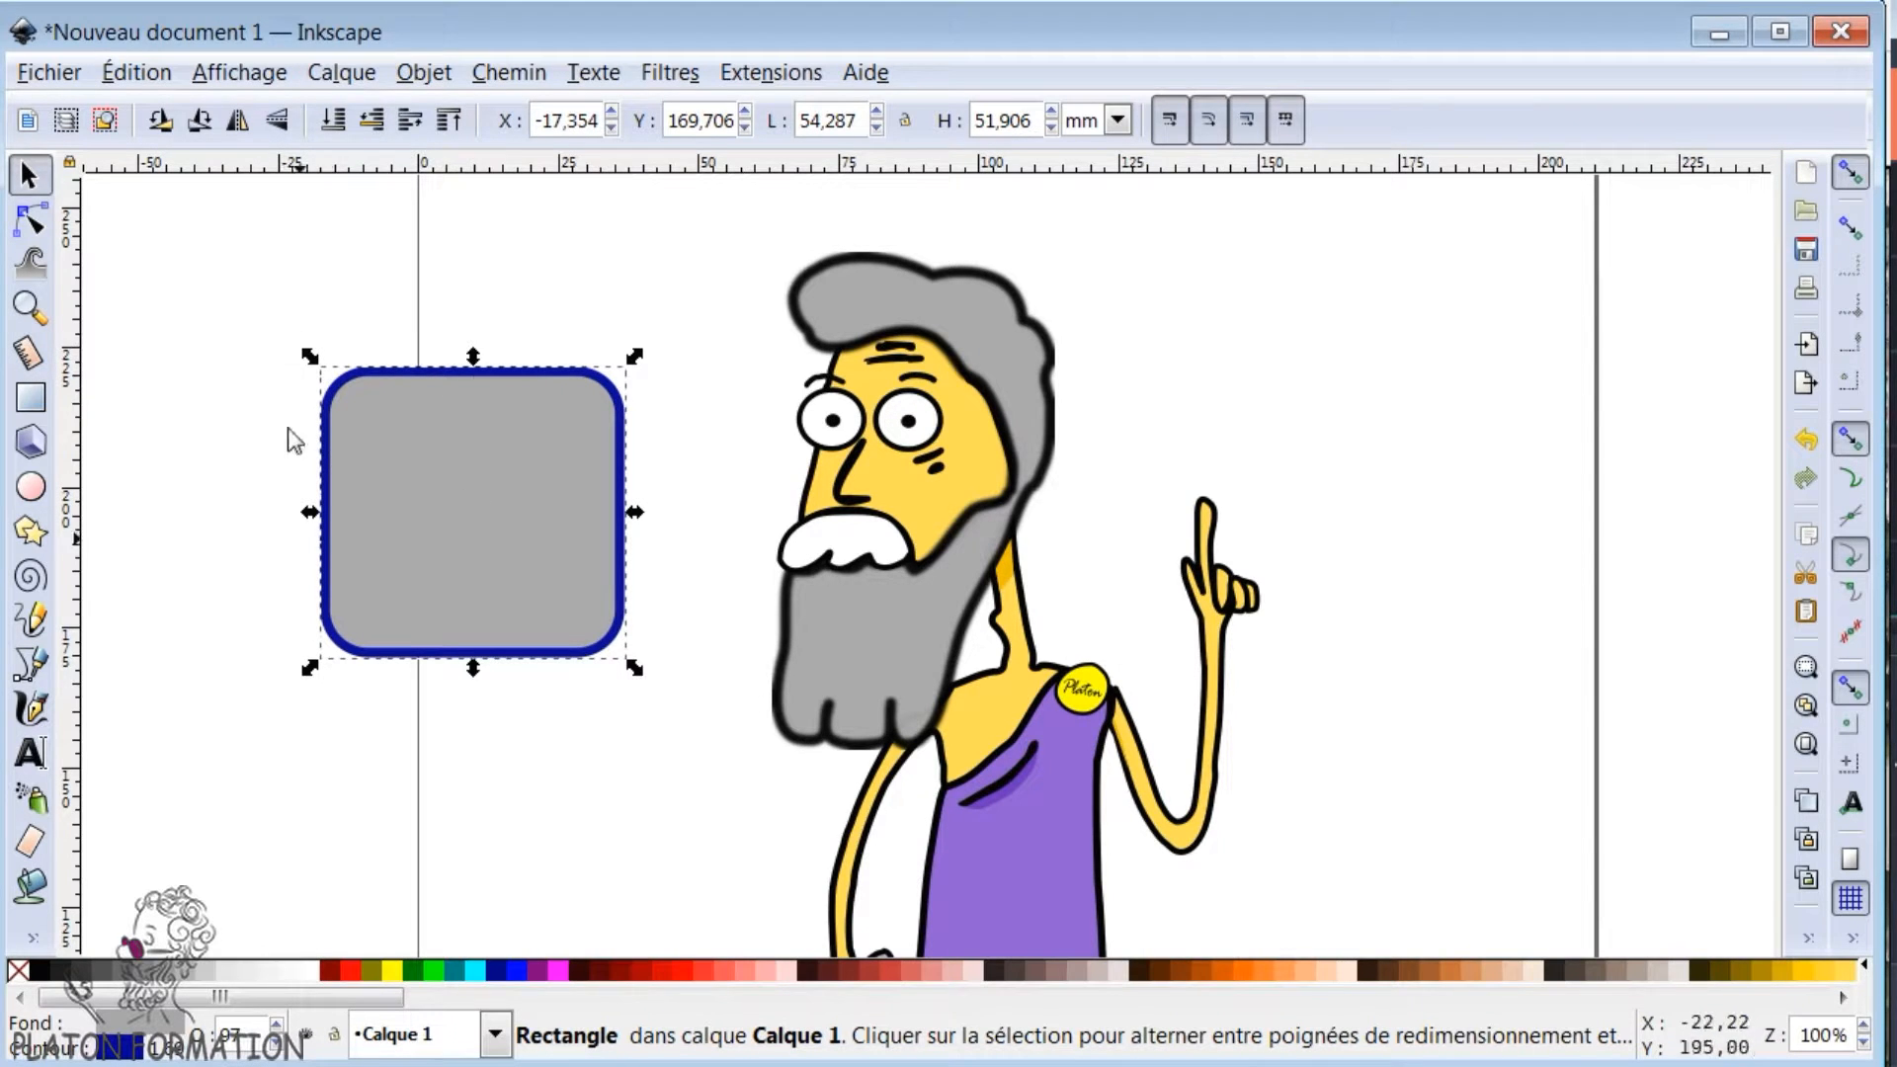
- Rotate the rounded rectangle by a quarter turn counter-clockwise, deselect it and select it again
click(341, 405)
drag(310, 358, 286, 737)
click(278, 798)
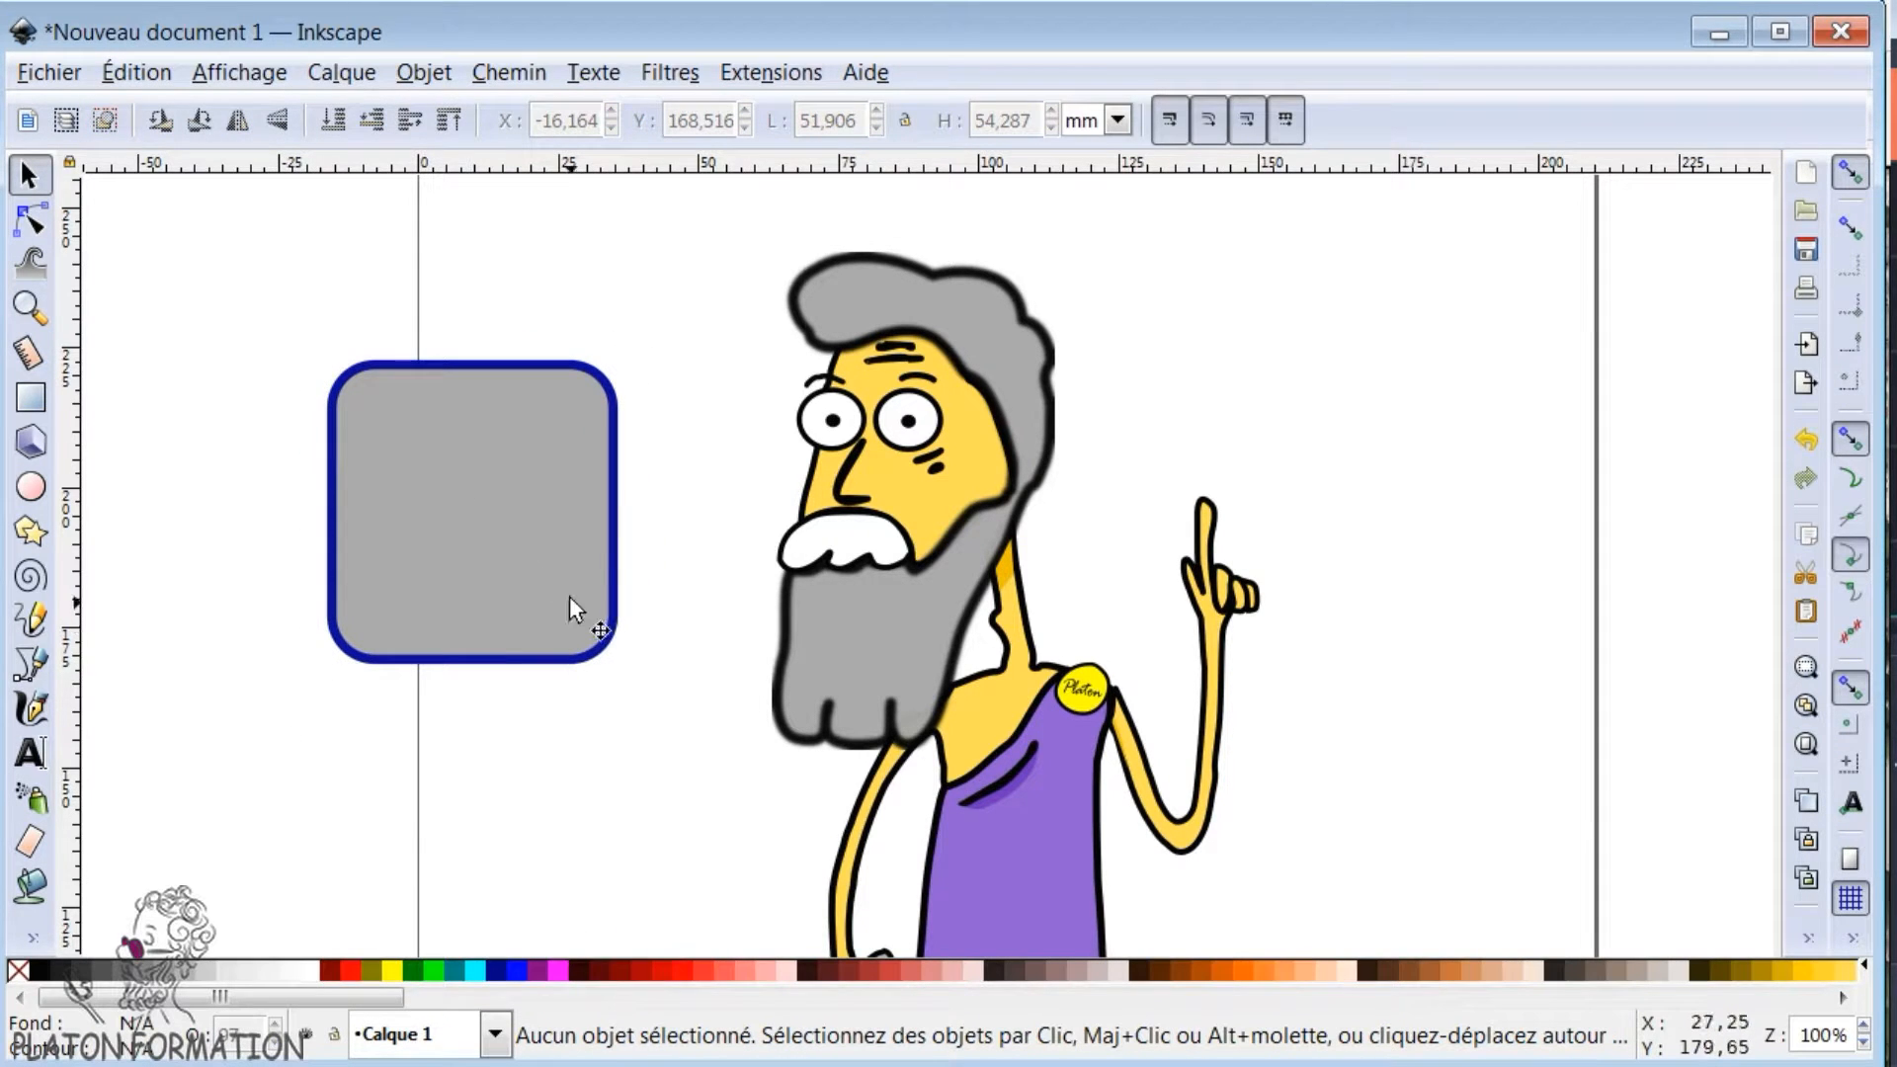
click(591, 656)
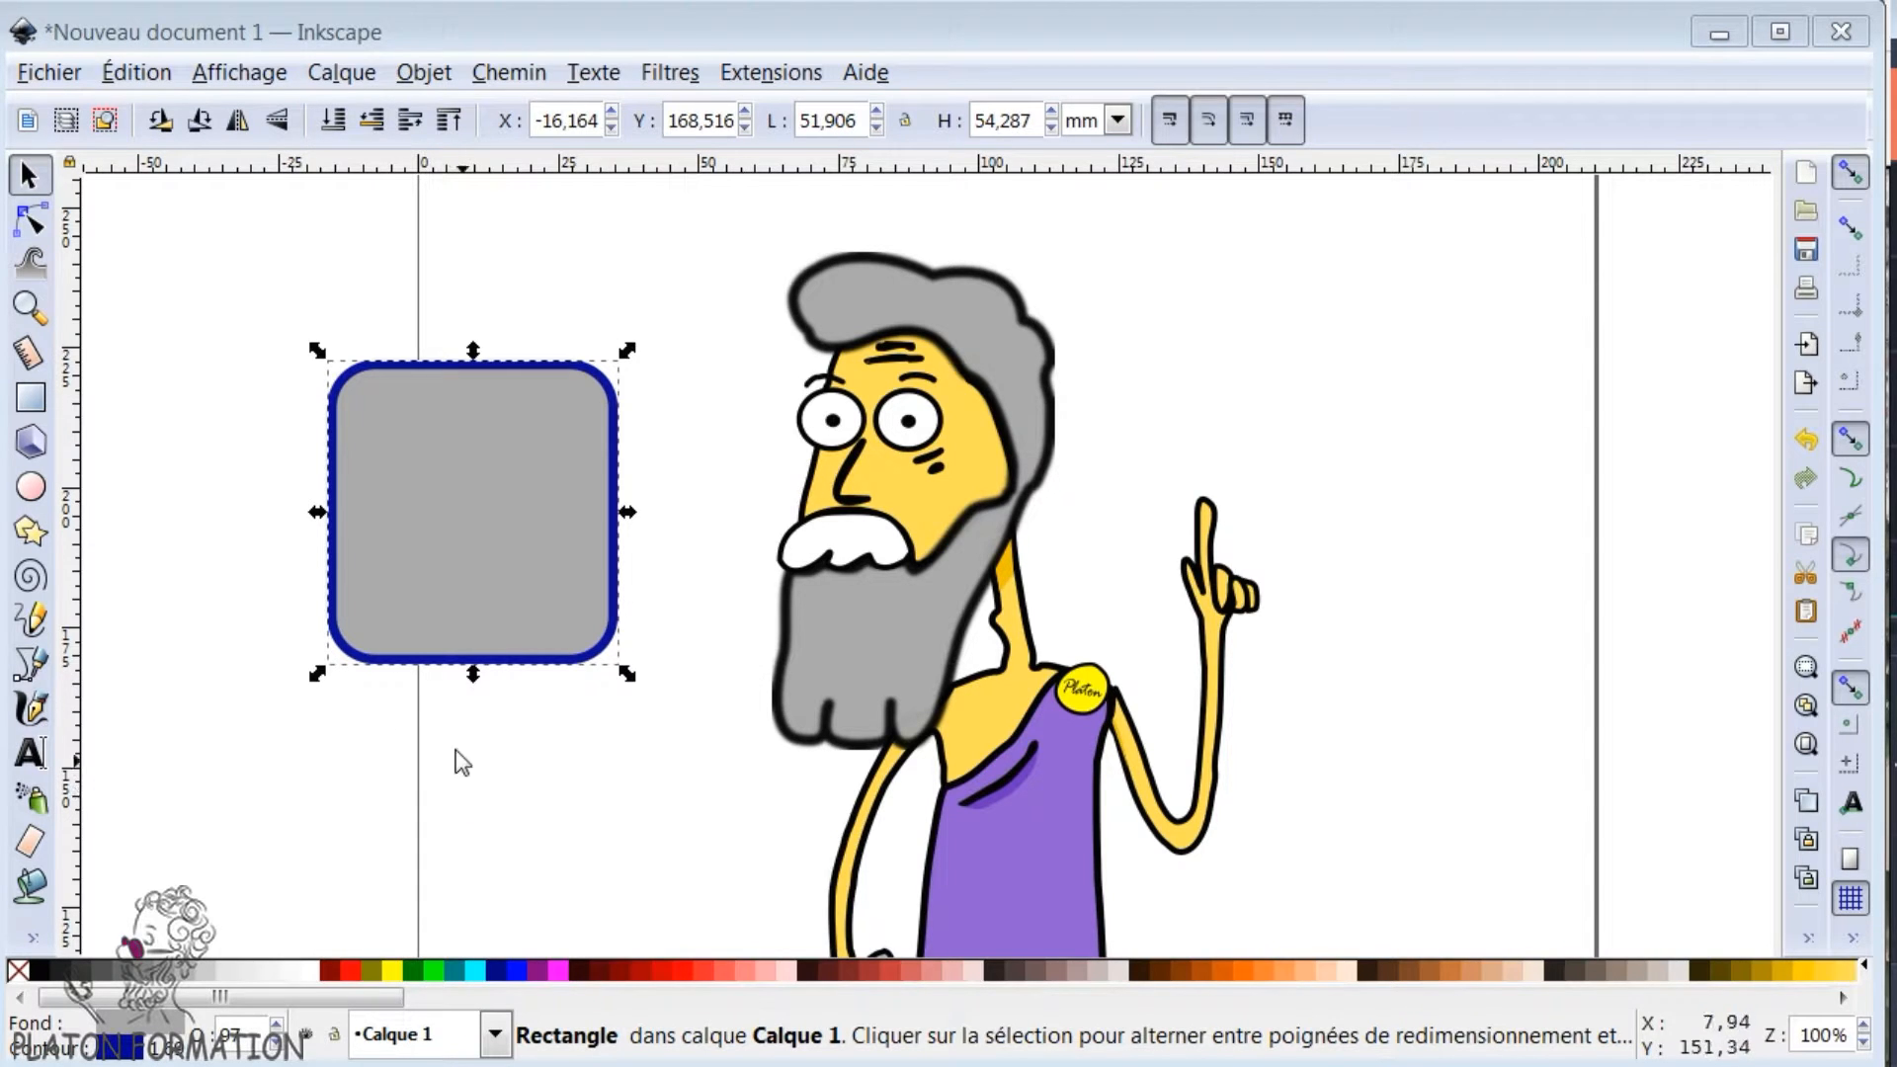
- Draw a closed Bézier path above the raised hand, with two straight edges and curved edges returning to its start, about 77,5 by 54,9 mm
click(30, 664)
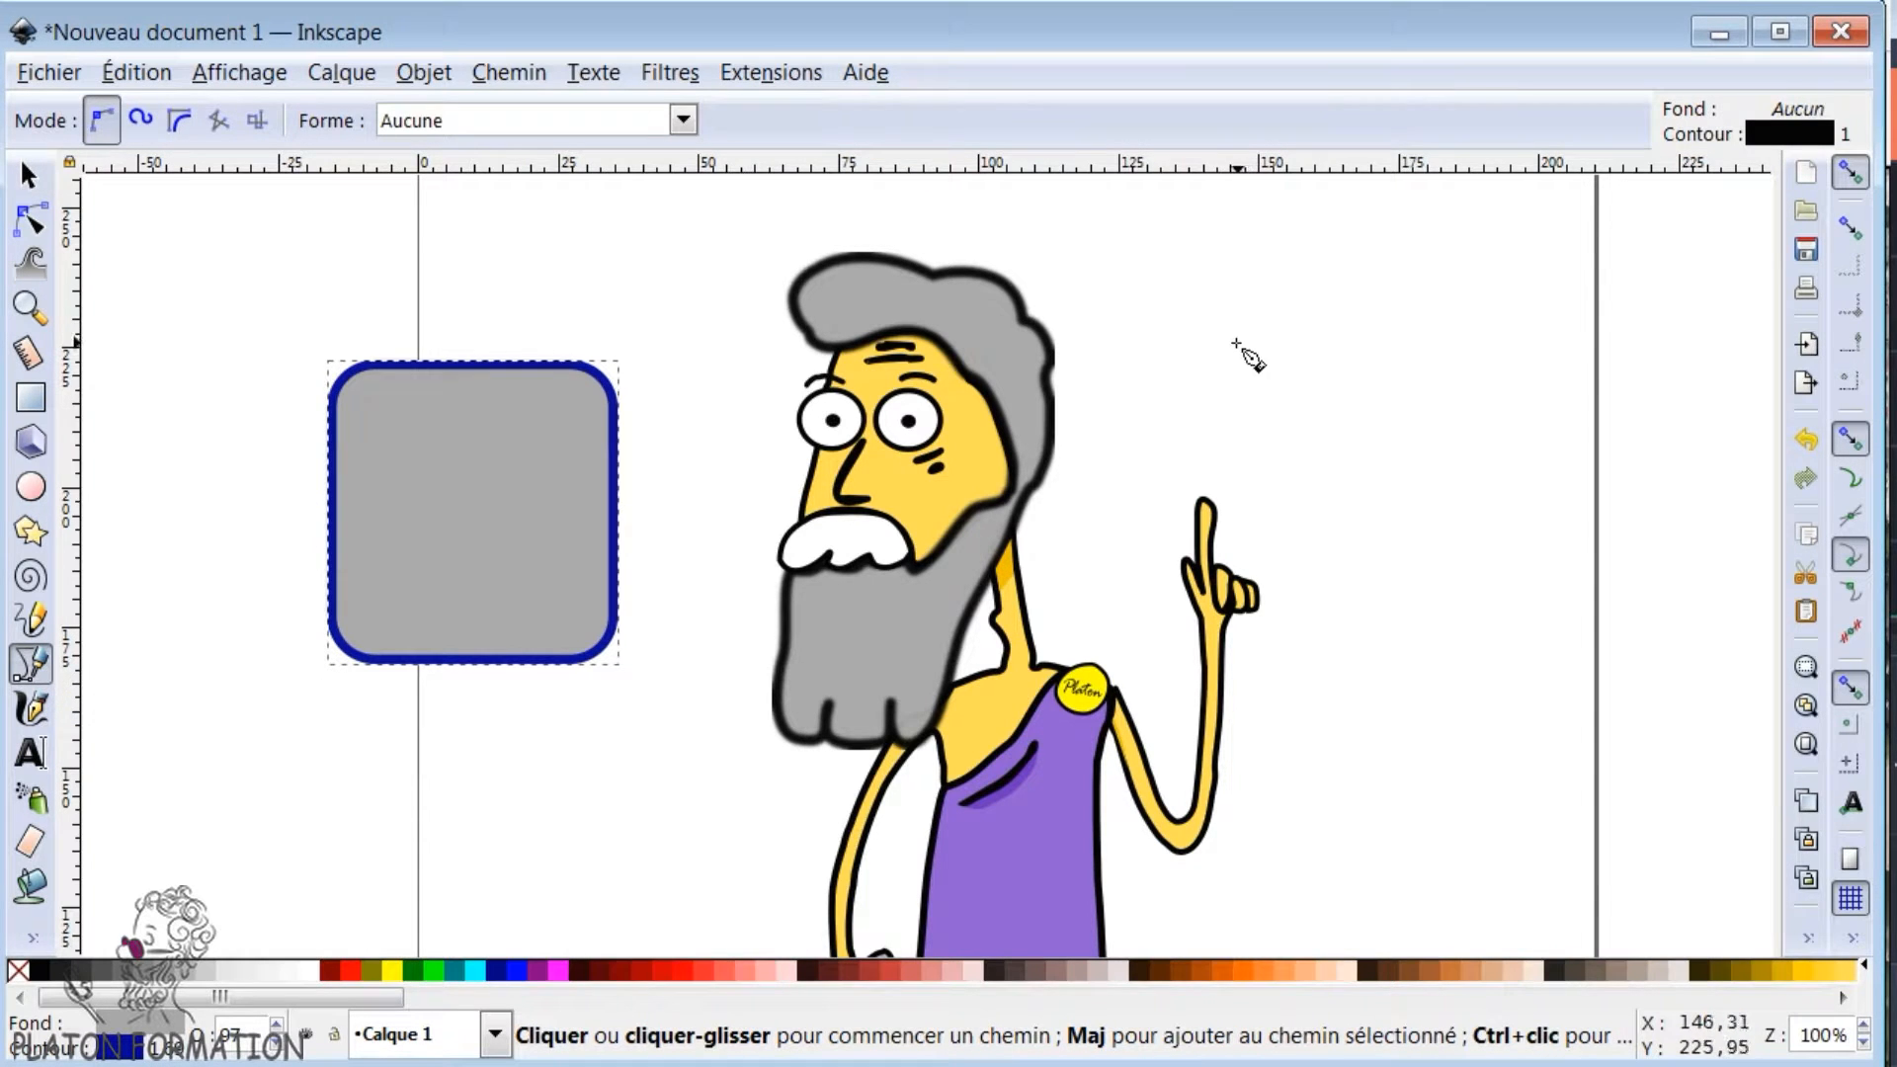
click(1186, 352)
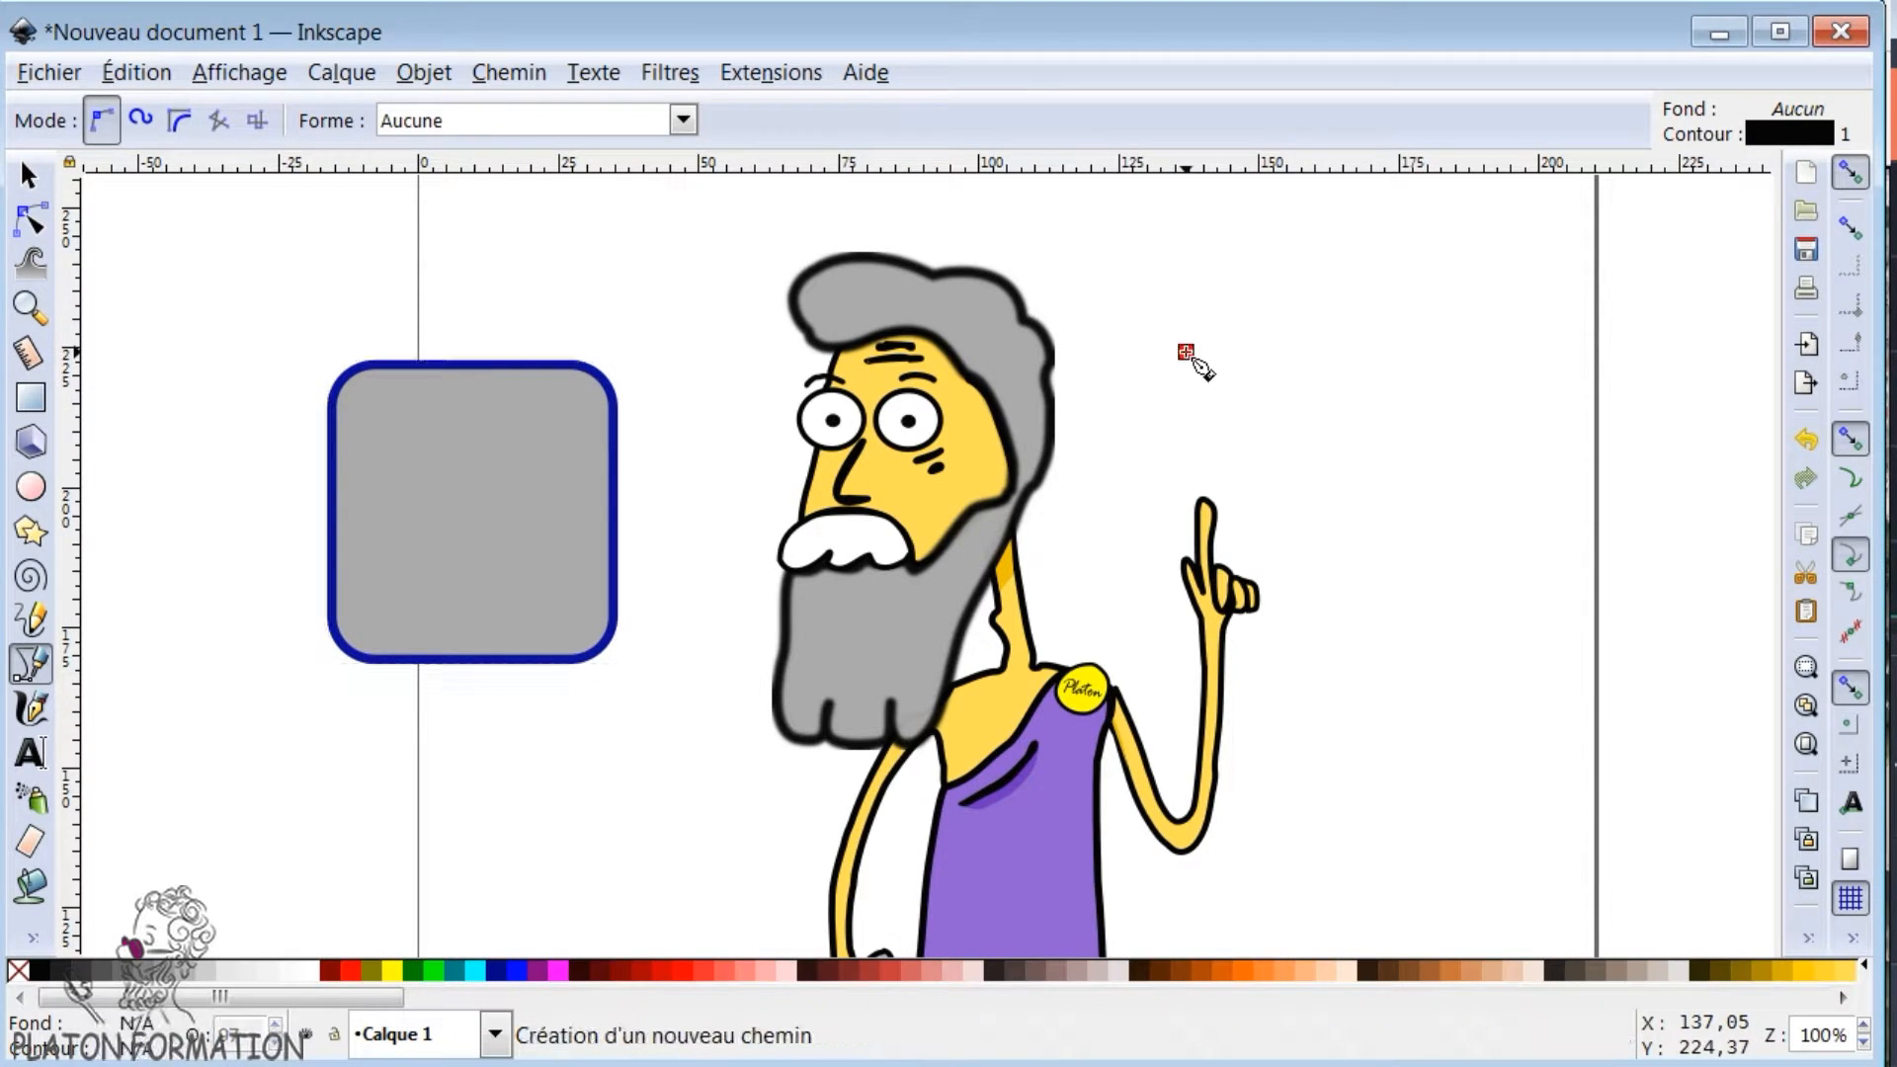
click(1531, 352)
click(1531, 654)
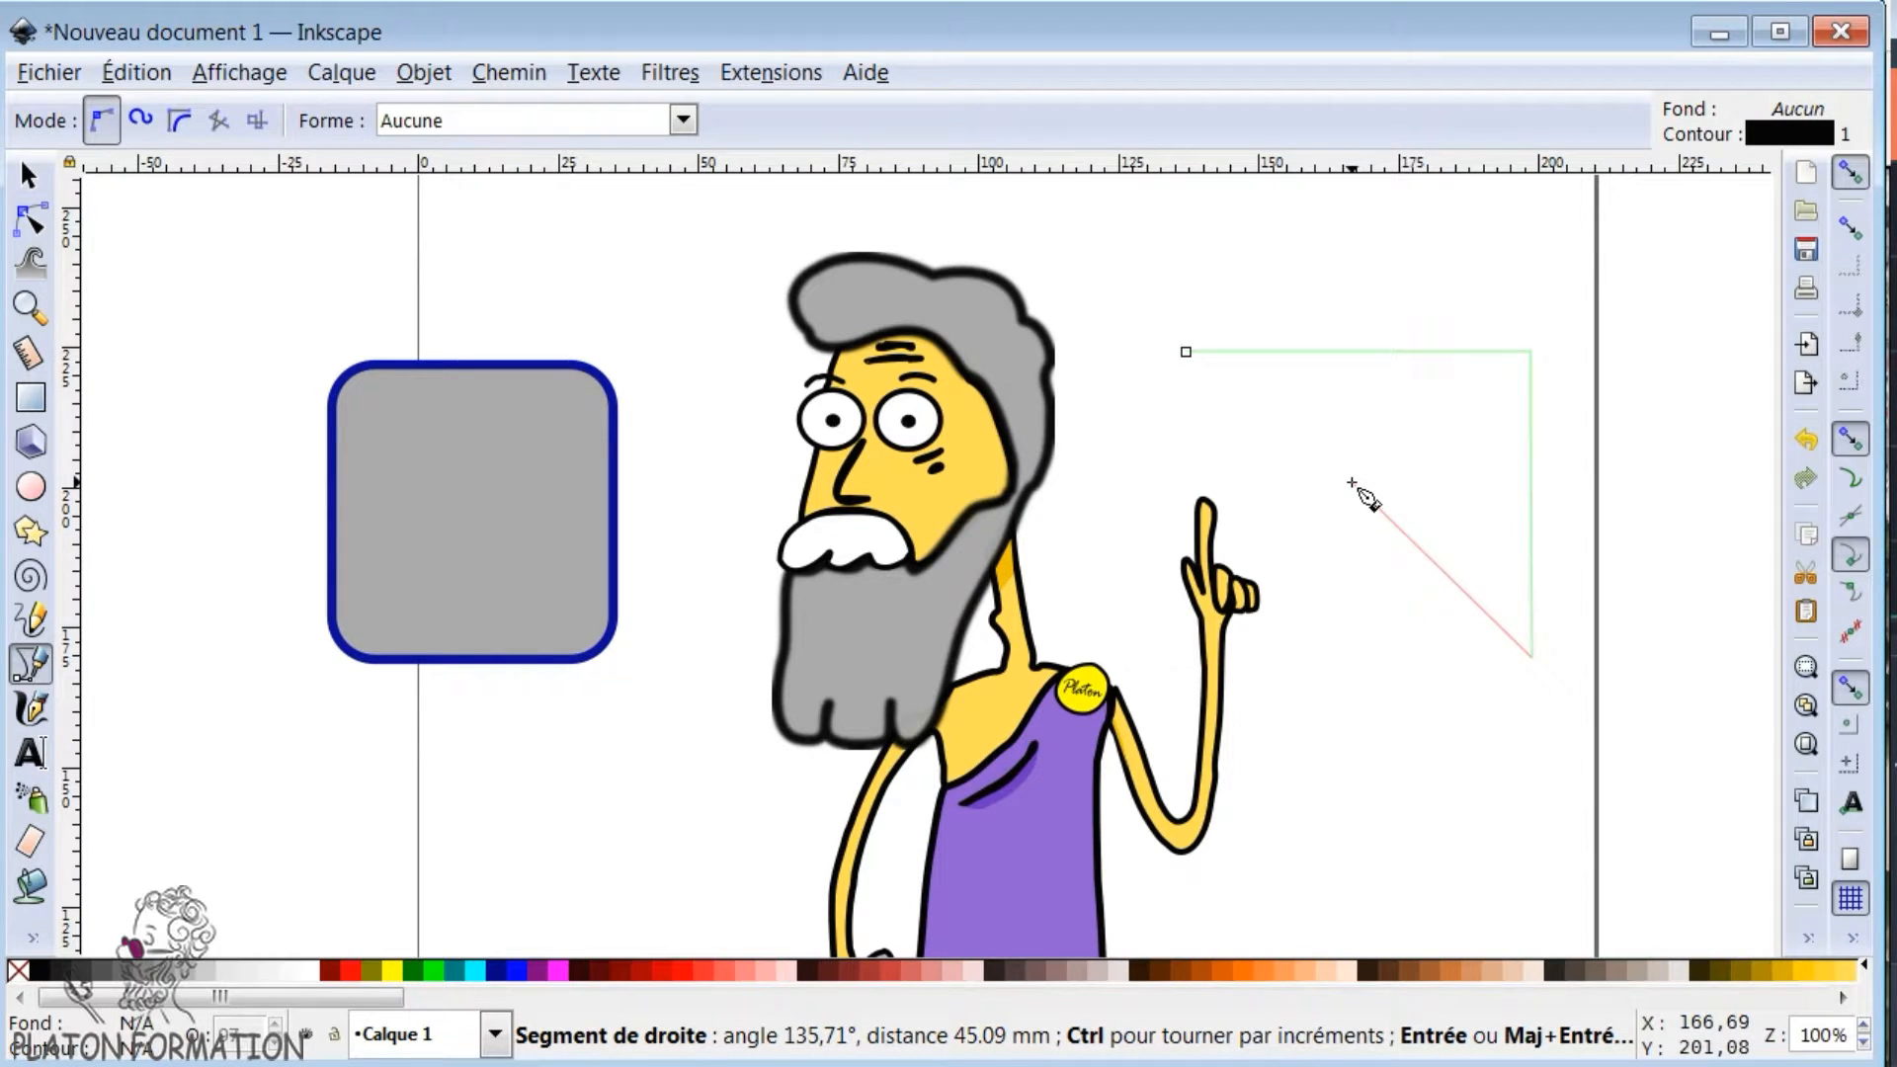
drag(1352, 482, 1247, 509)
drag(1145, 407, 1287, 399)
click(1187, 353)
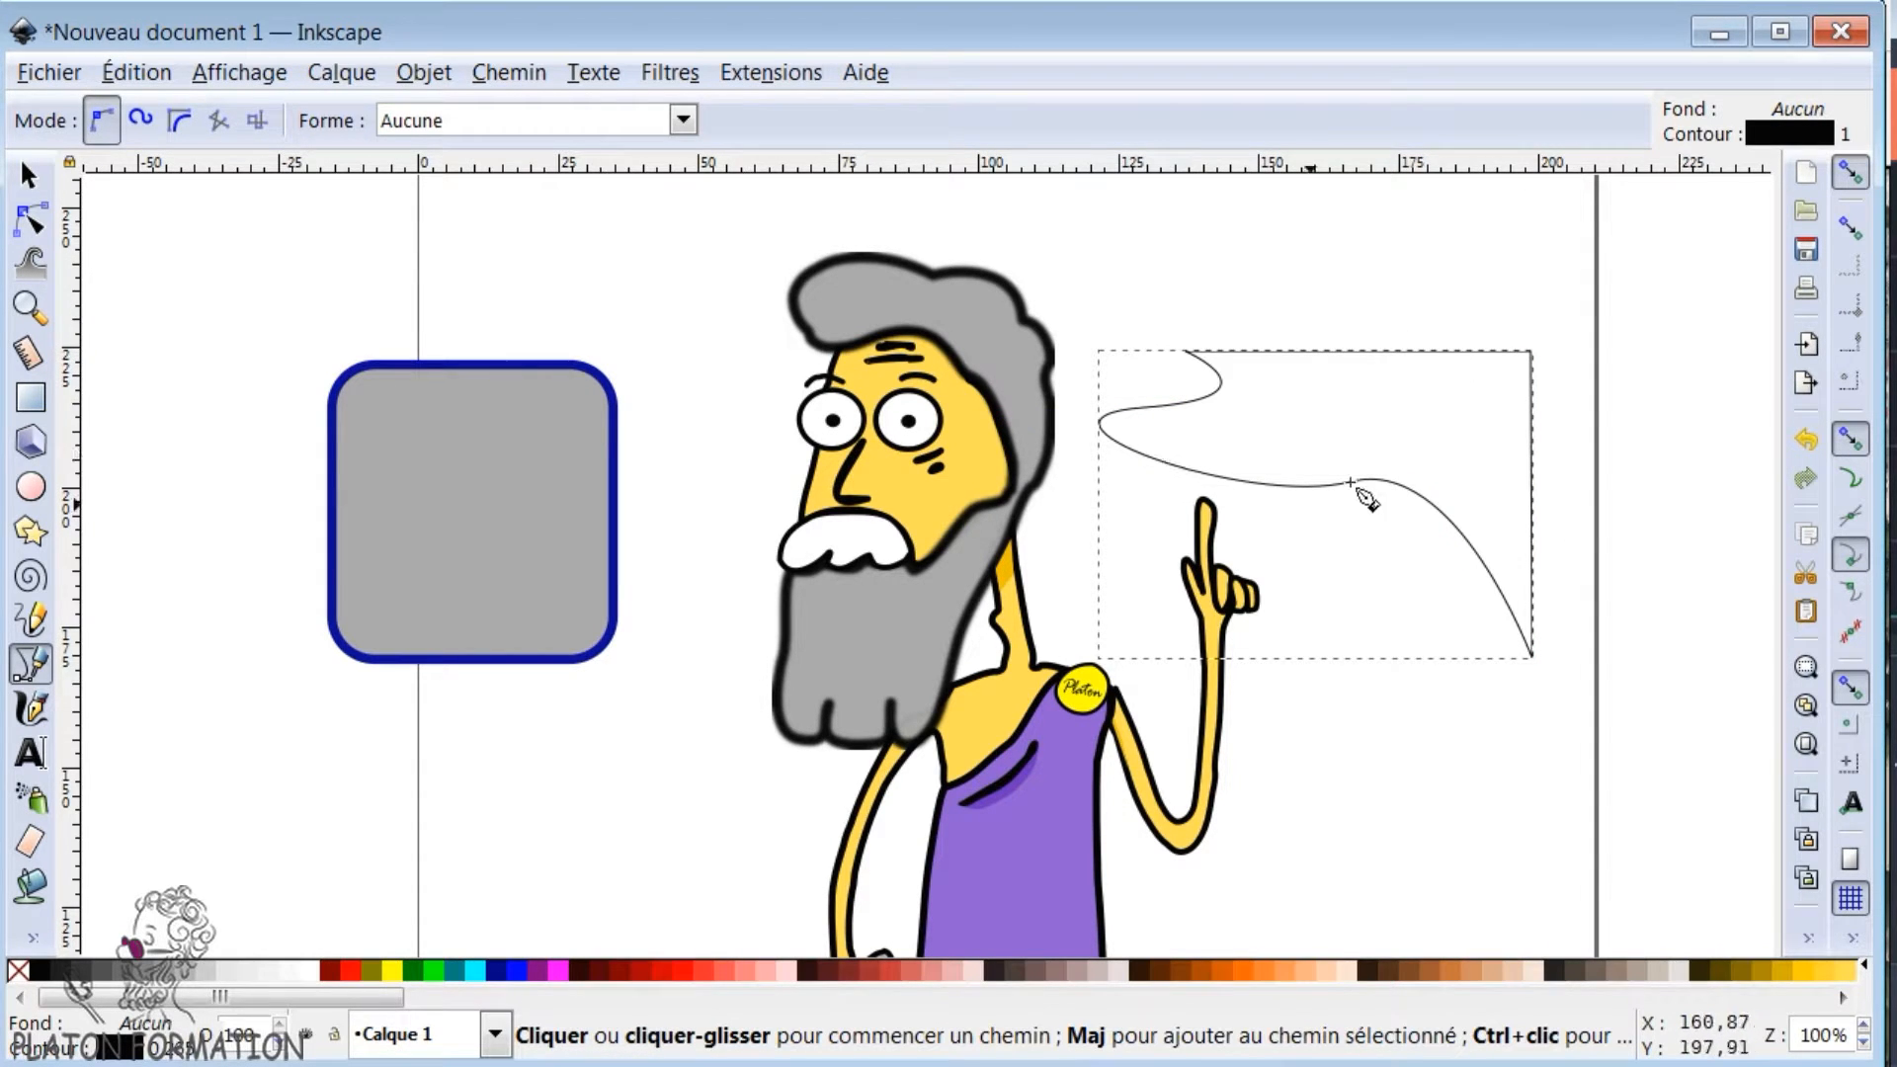
- Give the closed Bézier path a flat grey a6a6a6 fill, close the fill settings and delete the path
key(ctrl+shift+f)
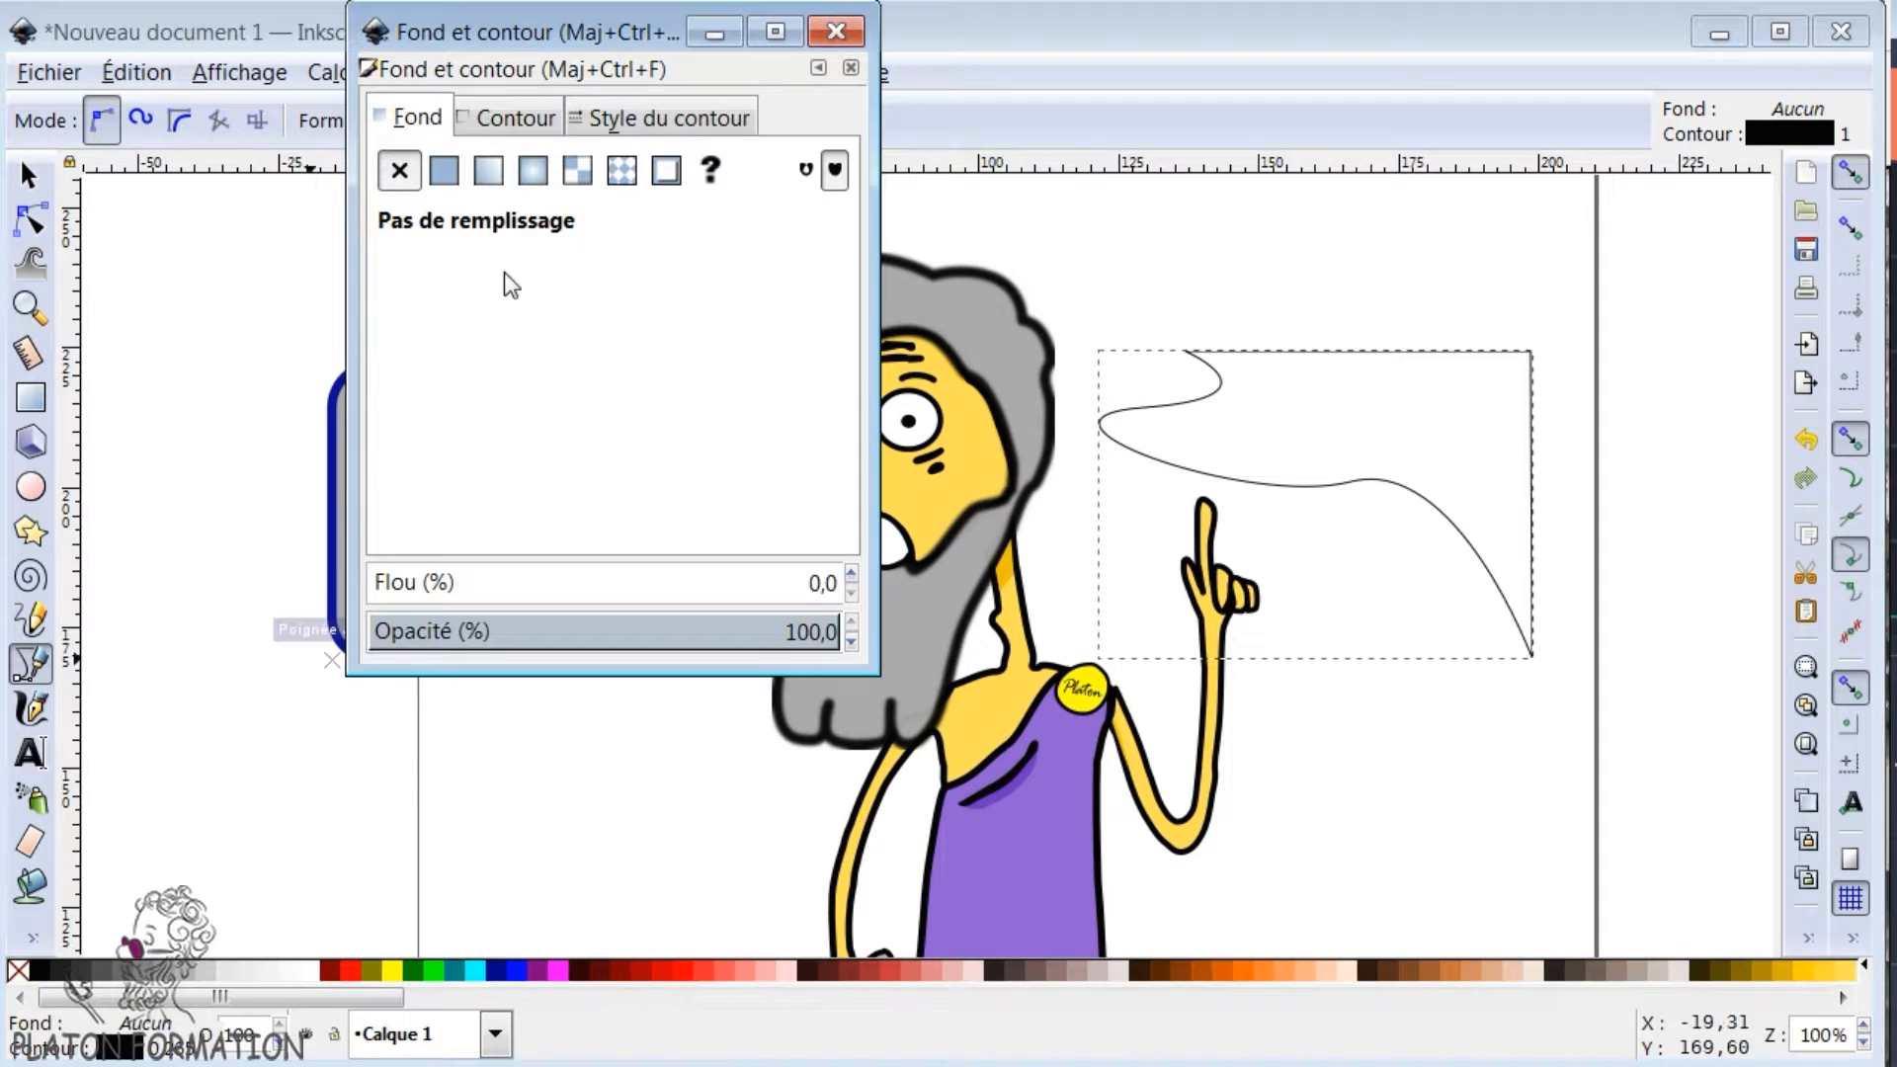
click(444, 172)
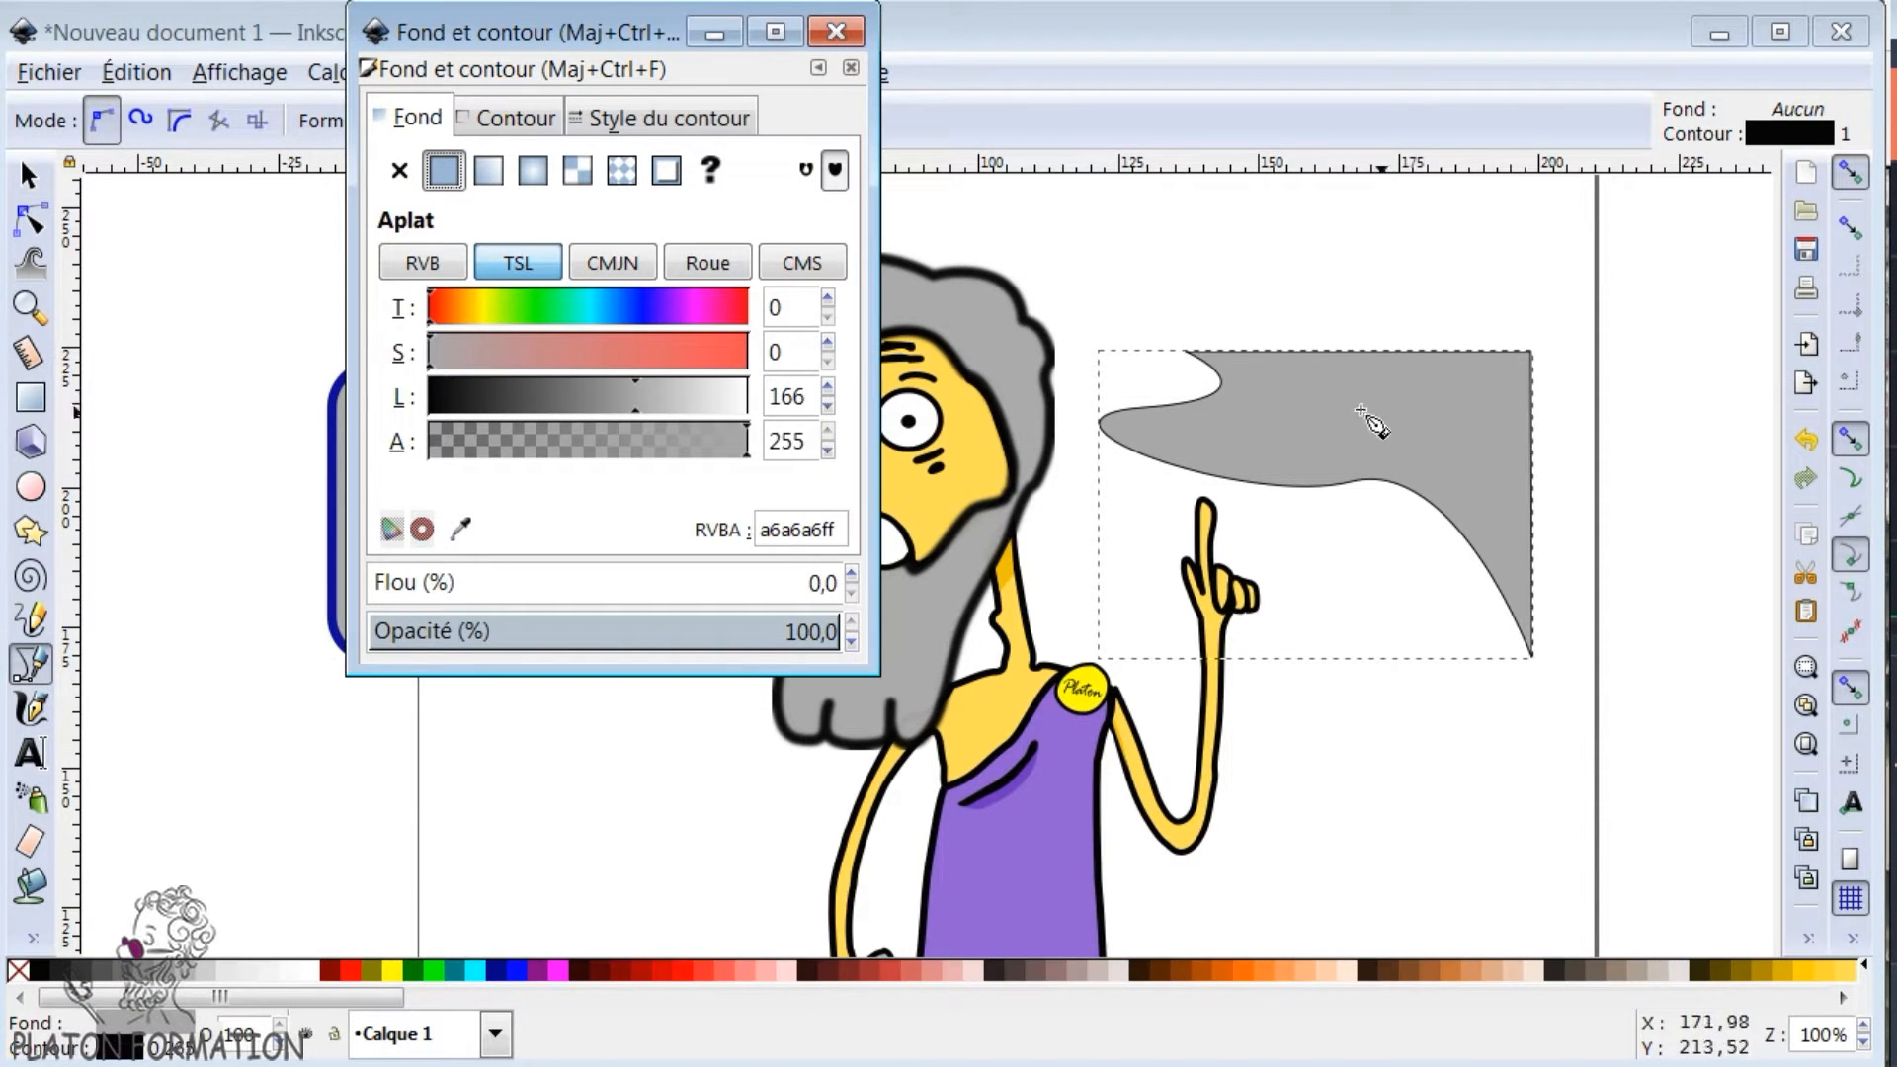
drag(633, 36, 683, 169)
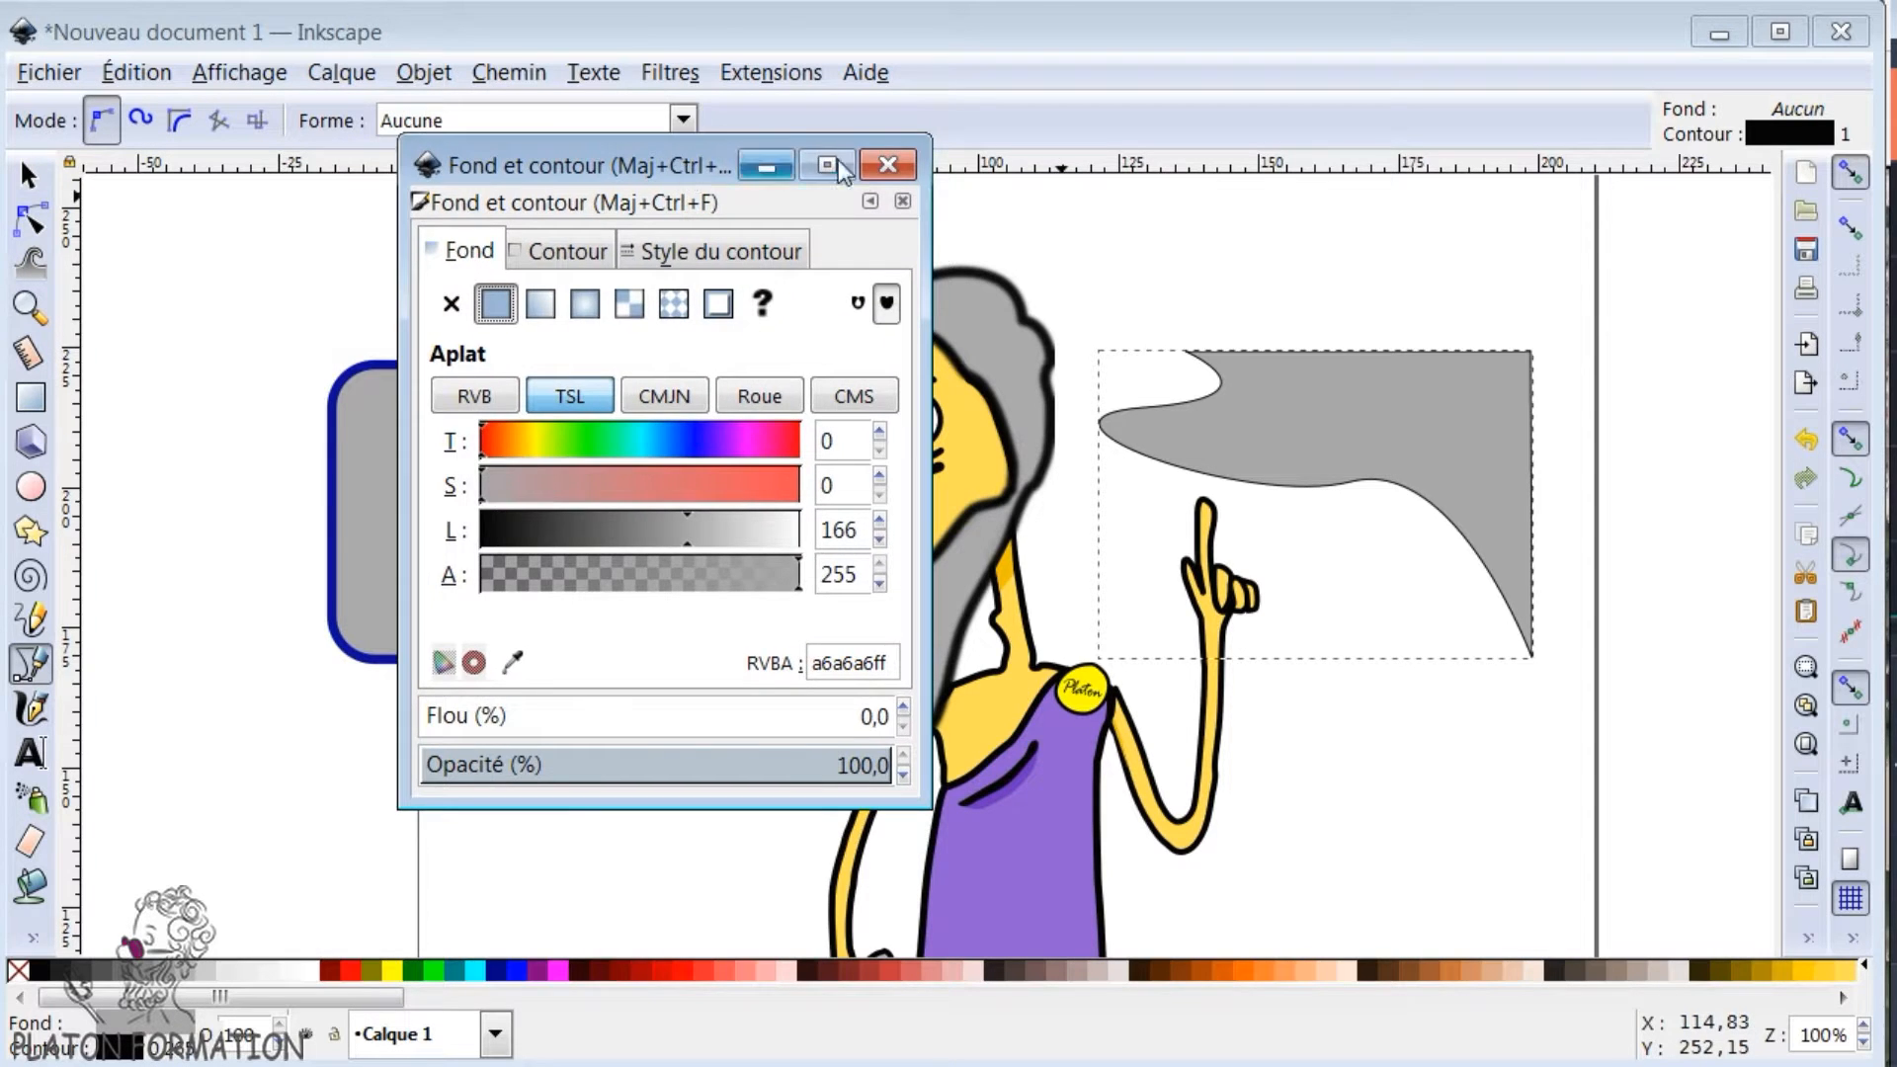
click(889, 165)
key(s)
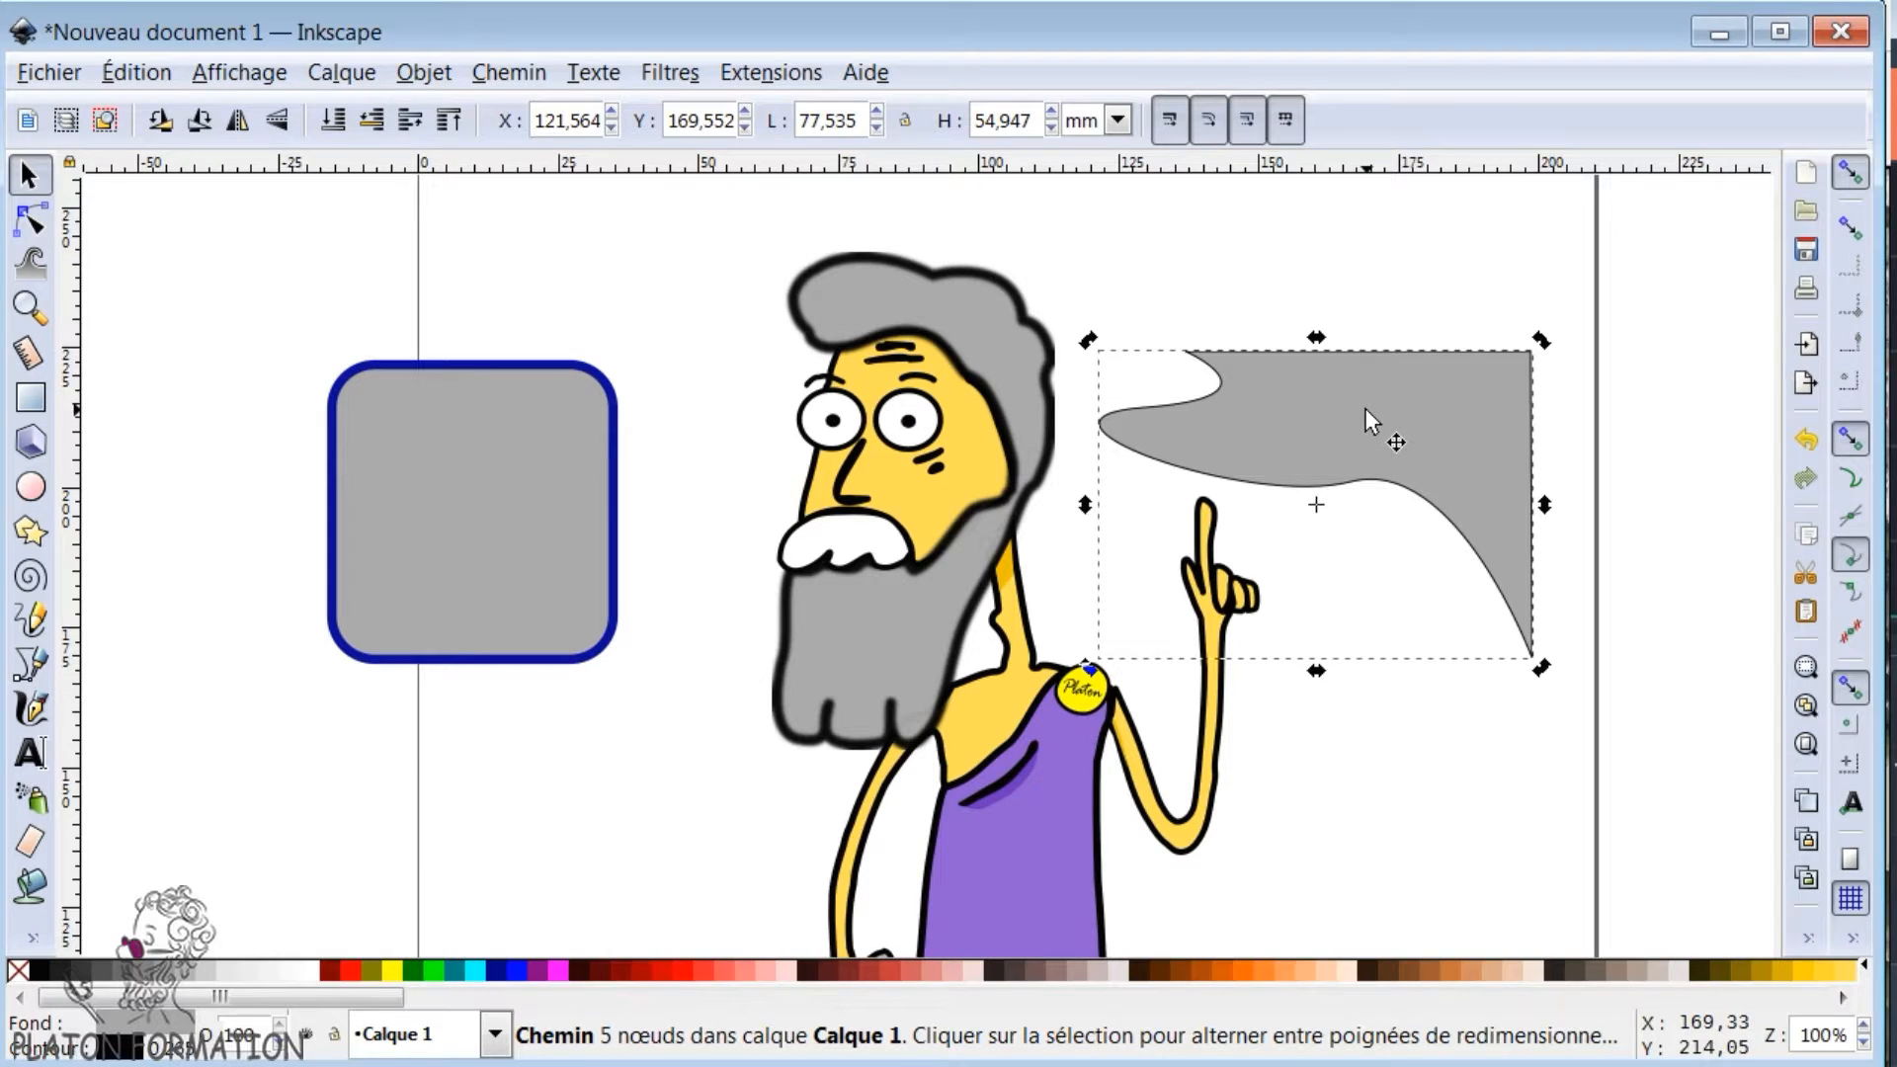
key(Delete)
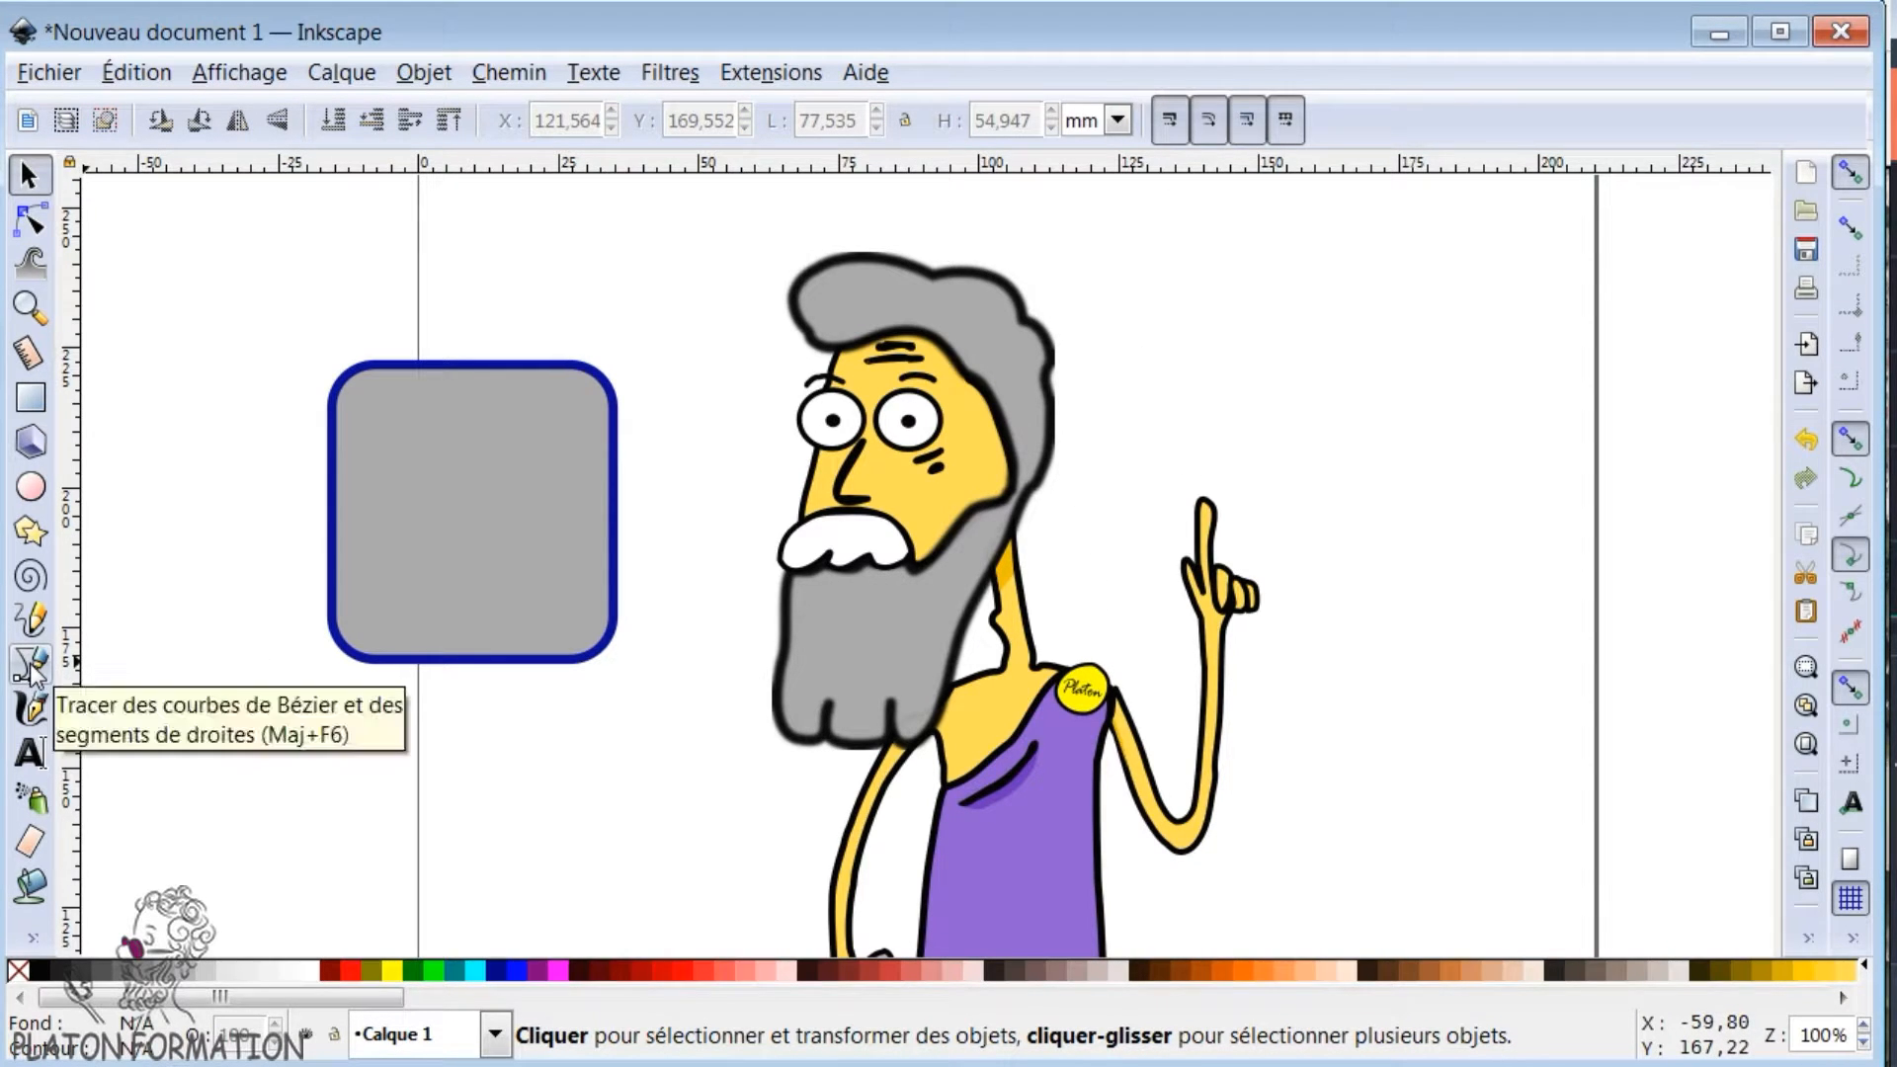
- Draw a calligraphic S beside the raised hand and pull part of its upper curve outward by editing its nodes
click(30, 708)
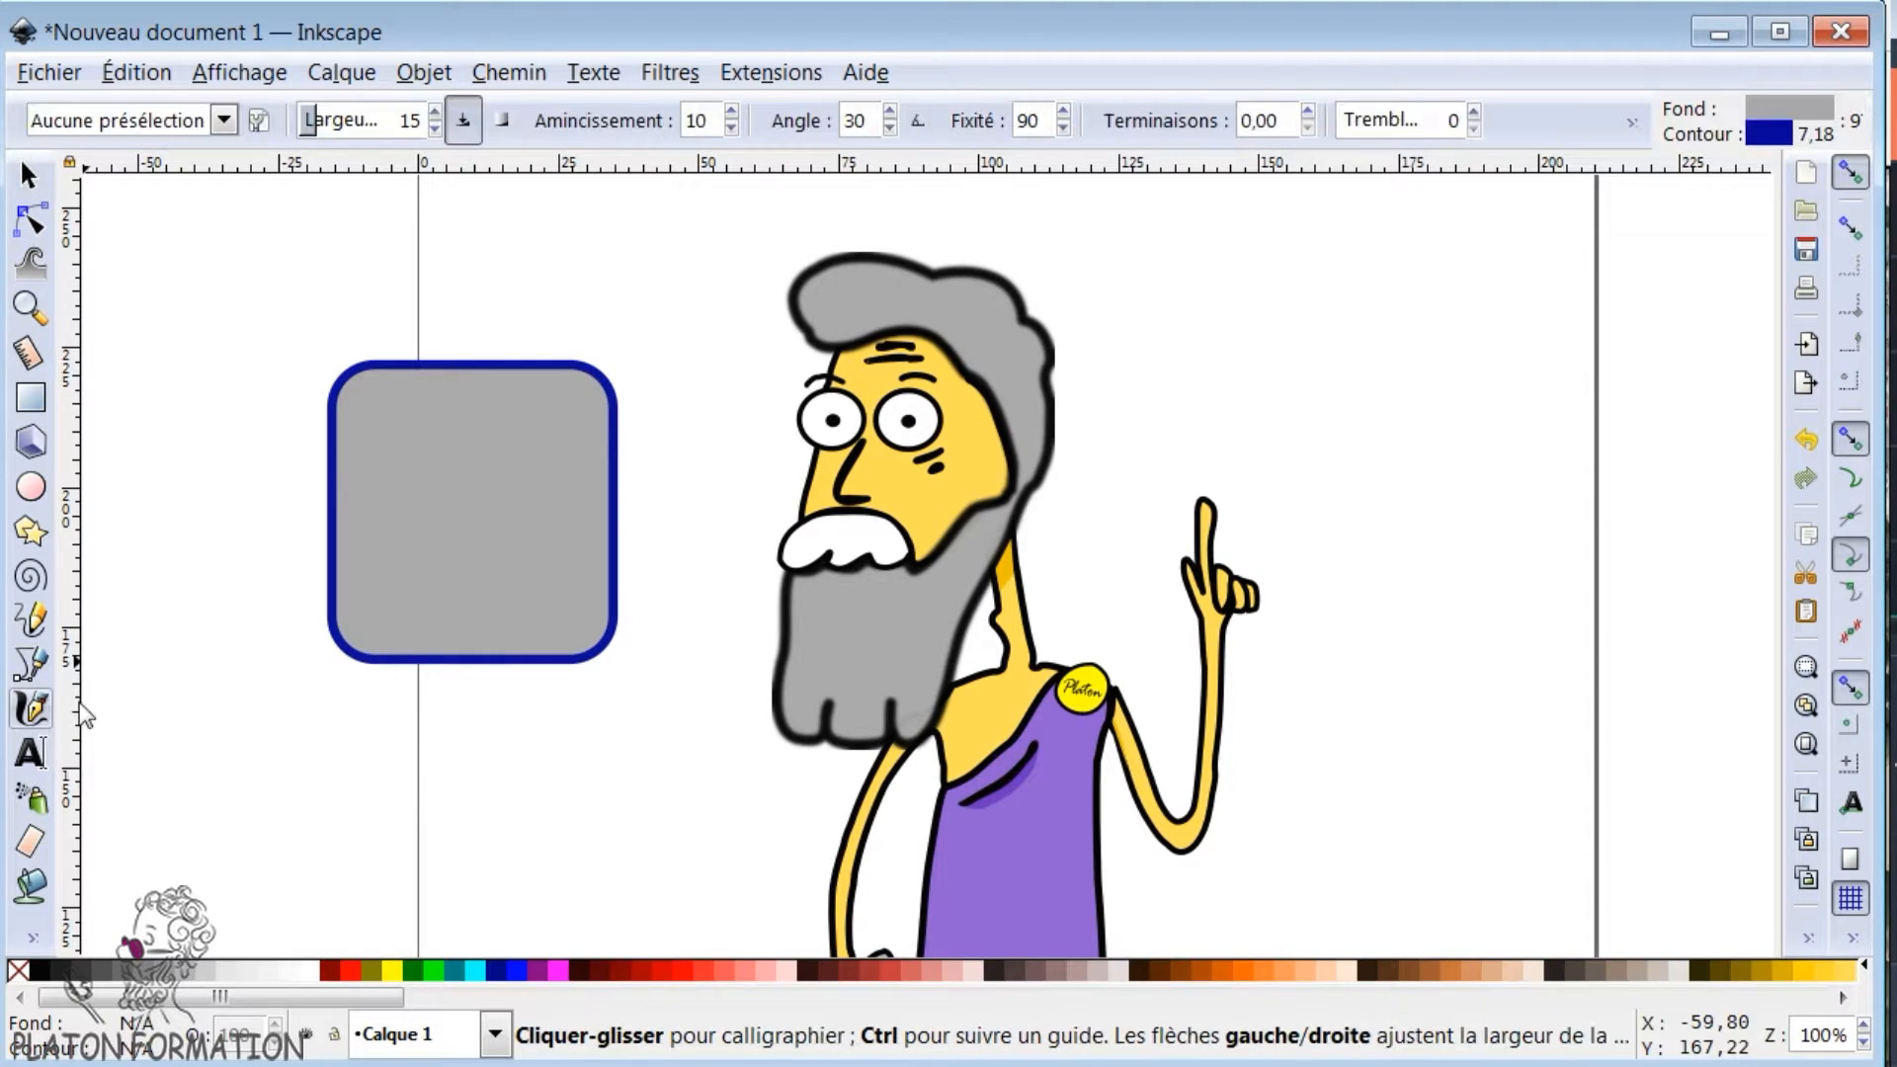
mouse_move(1498, 415)
mouse_down()
mouse_move(1325, 406)
mouse_move(1439, 780)
mouse_move(1367, 585)
mouse_up()
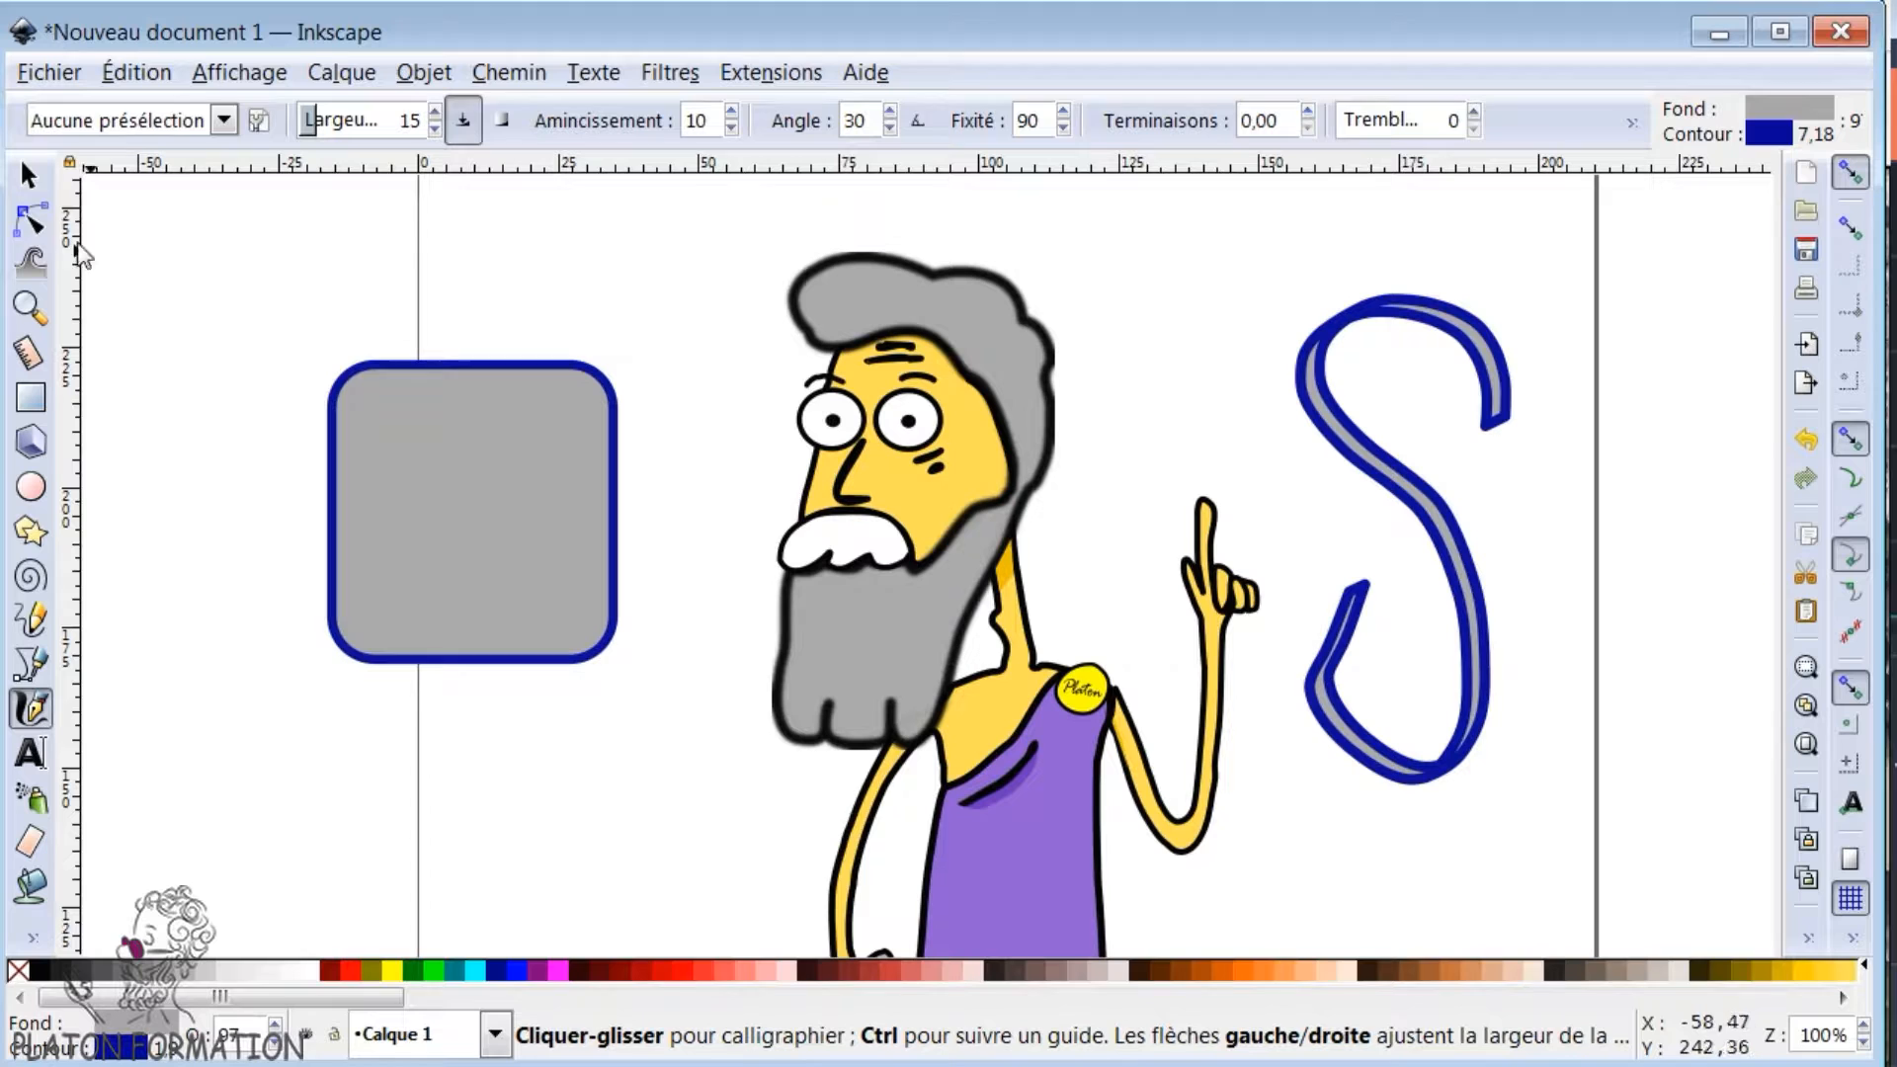
click(31, 221)
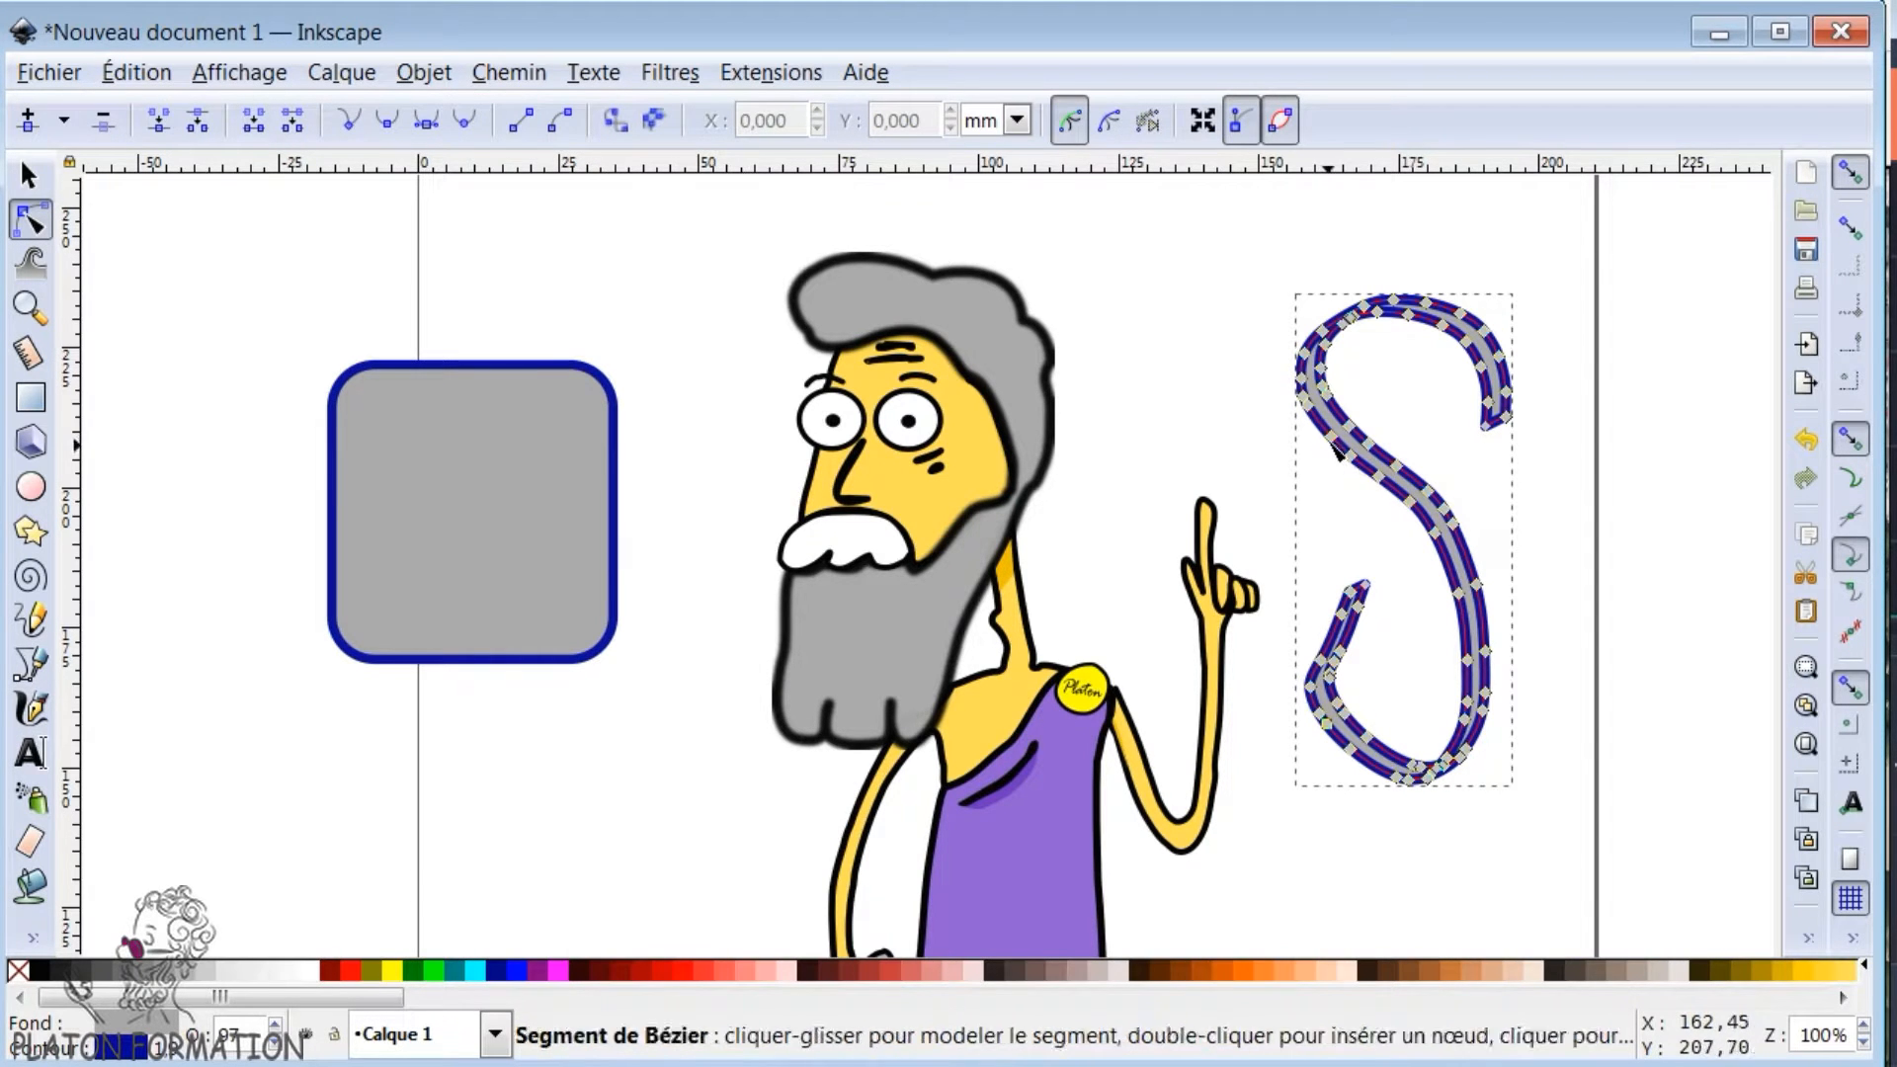
drag(1335, 444, 1322, 480)
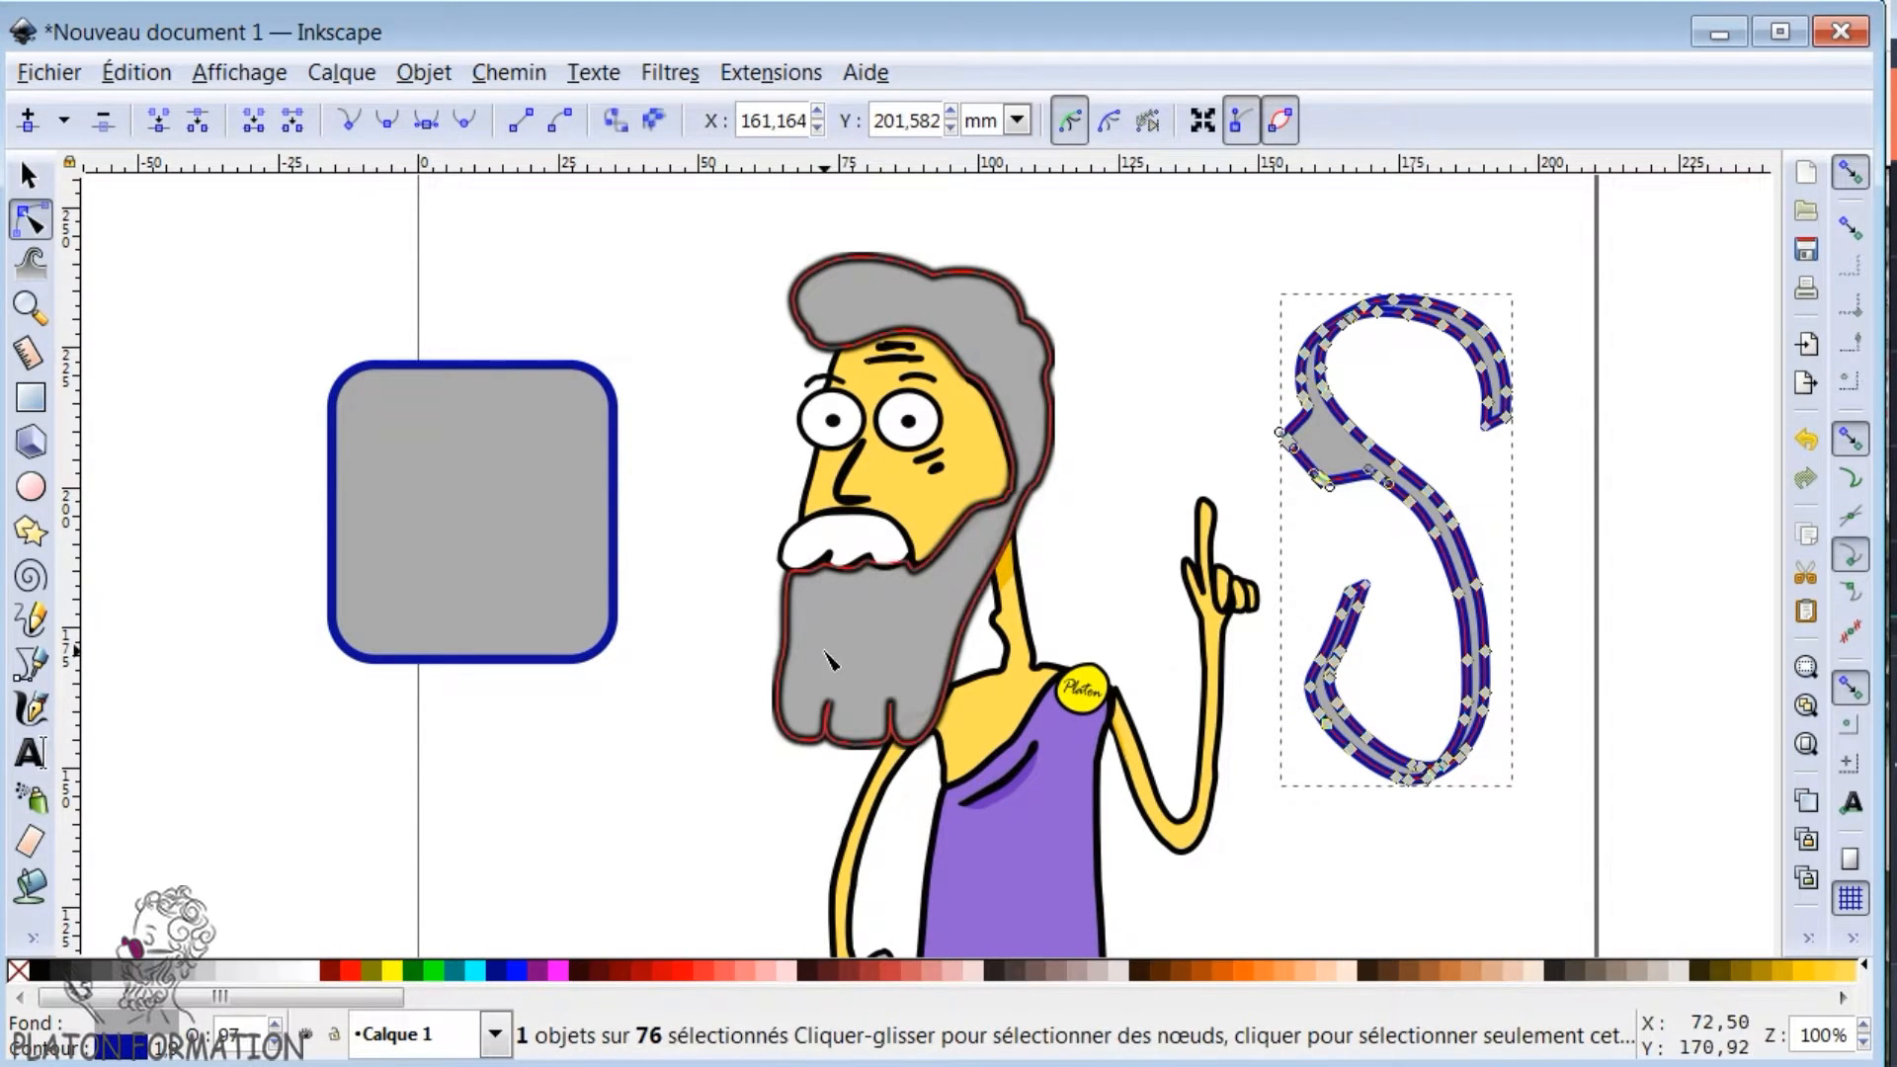
- Draw a freehand pencil line about 56,9 mm wide and 29,6 mm high below the rounded rectangle and display its nodes
click(31, 619)
mouse_move(320, 784)
mouse_down()
mouse_move(572, 790)
mouse_move(561, 730)
mouse_move(270, 662)
mouse_up()
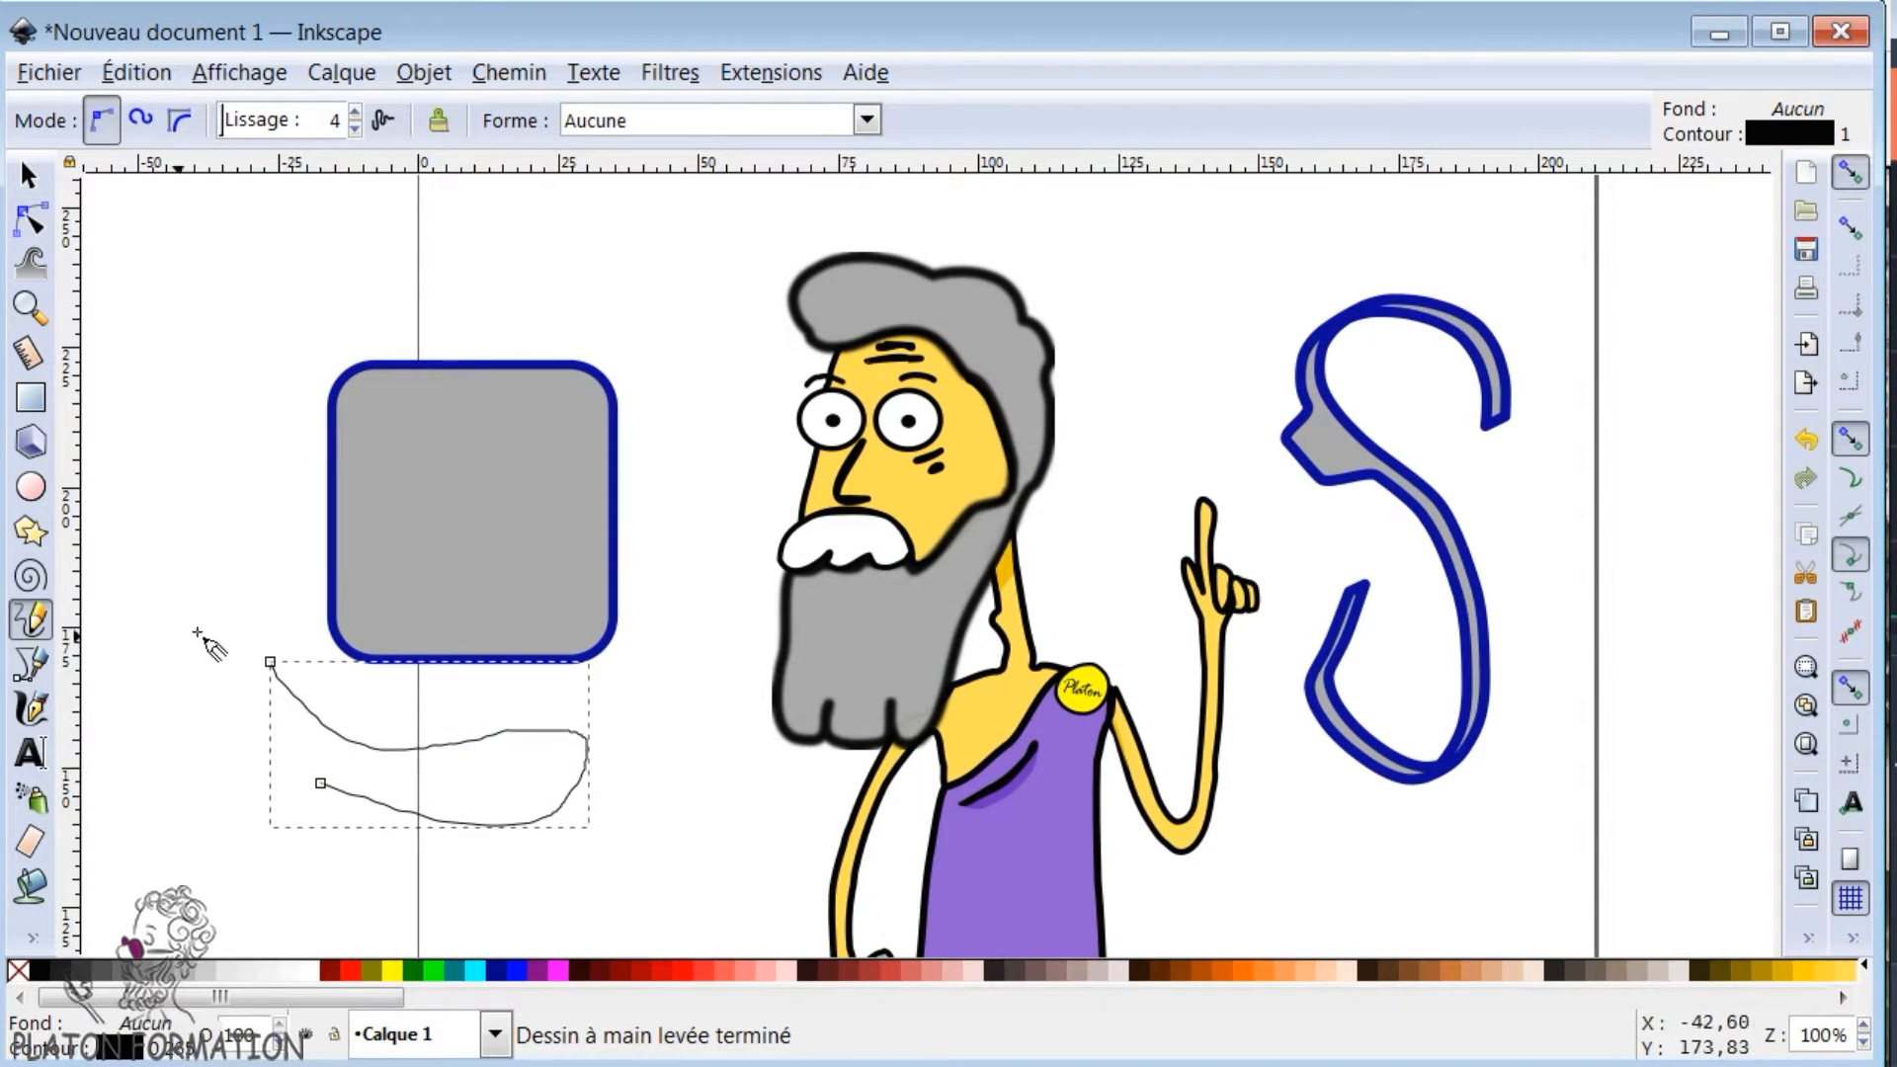
click(30, 223)
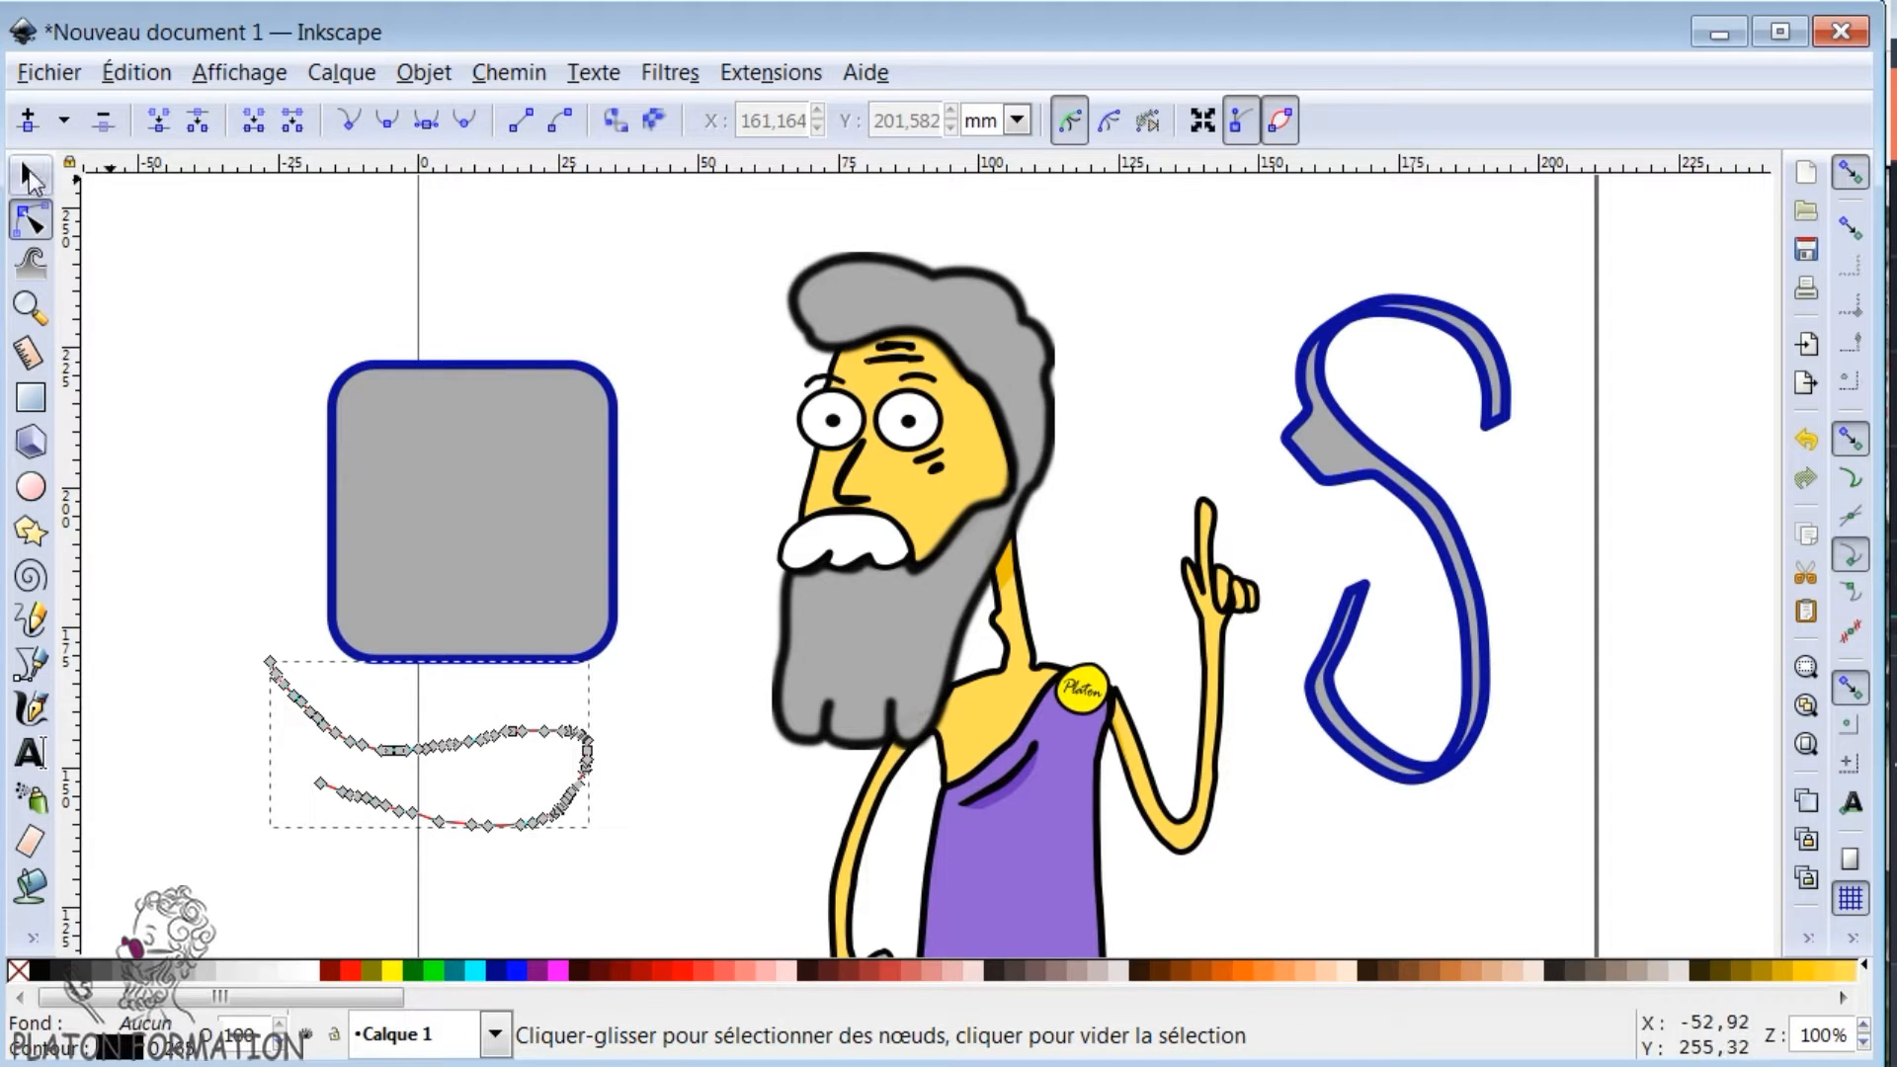
- Delete the freehand pencil line and the calligraphic S
click(29, 178)
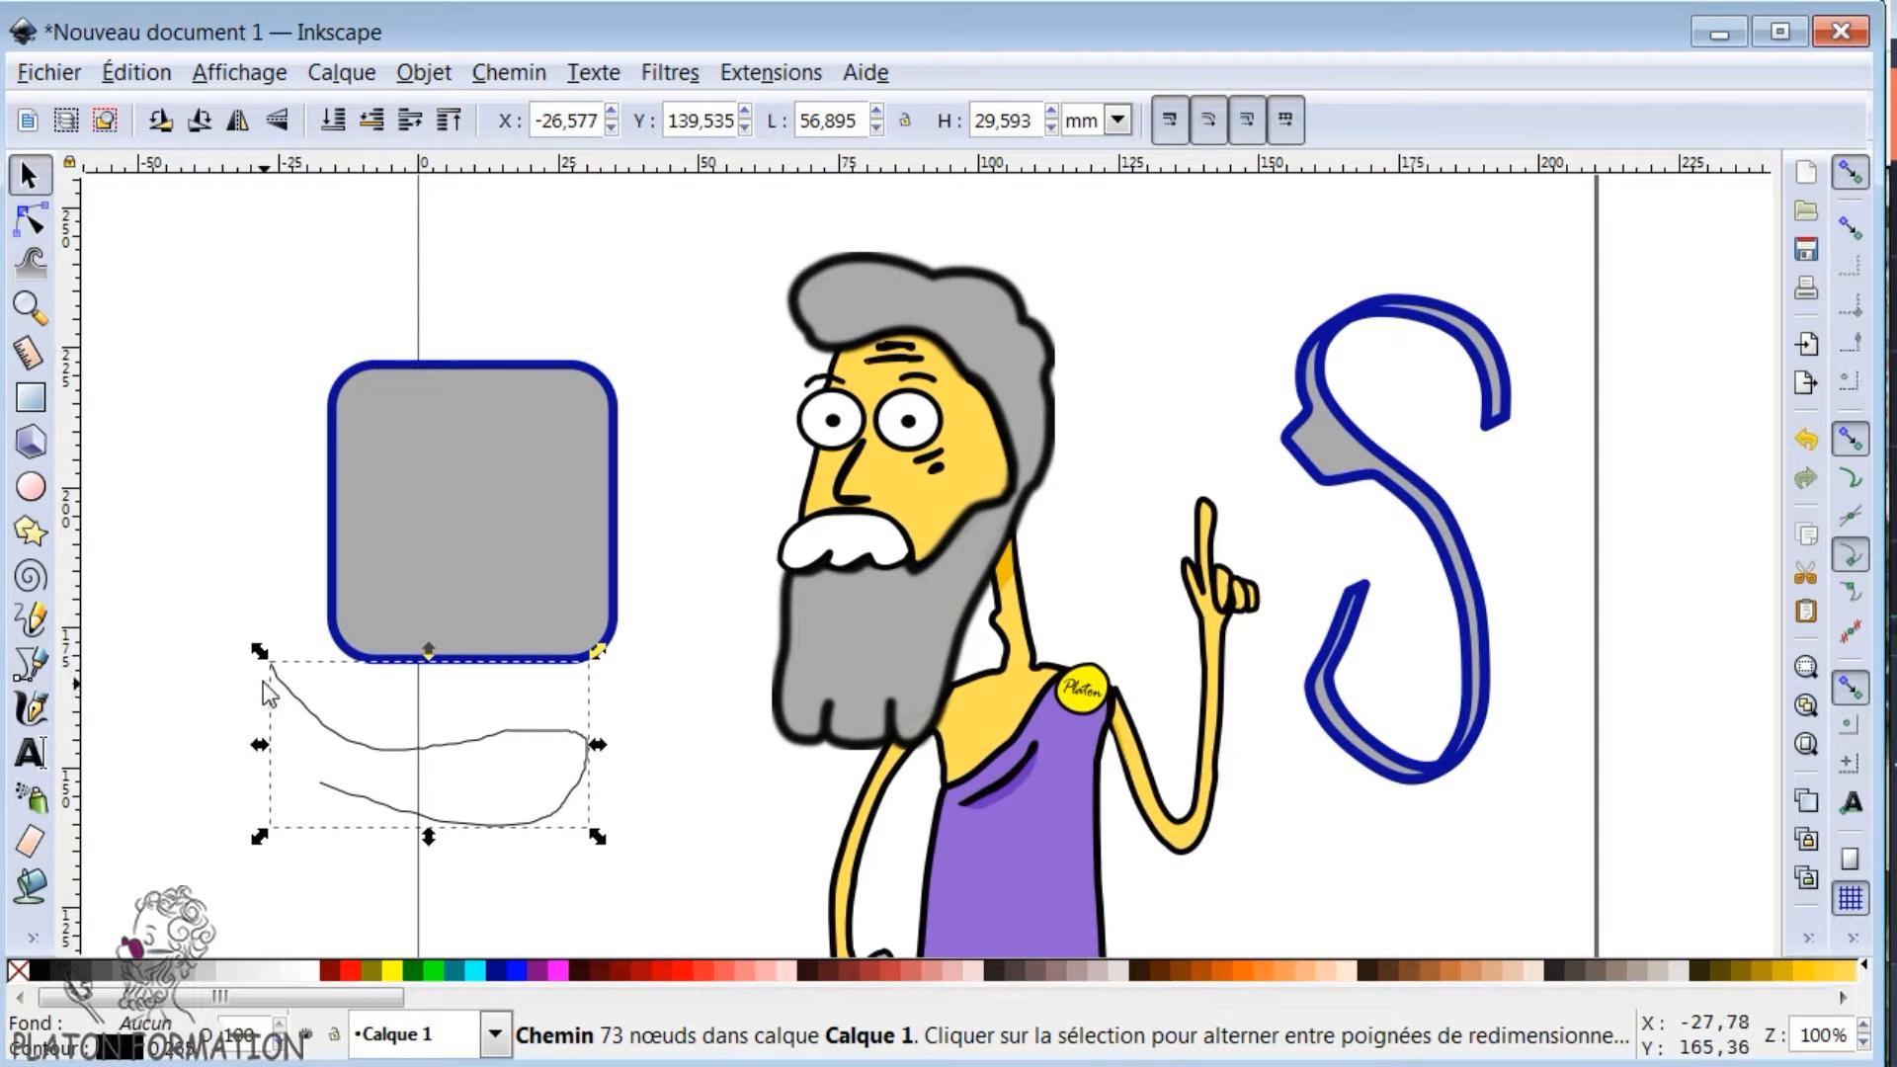
key(Delete)
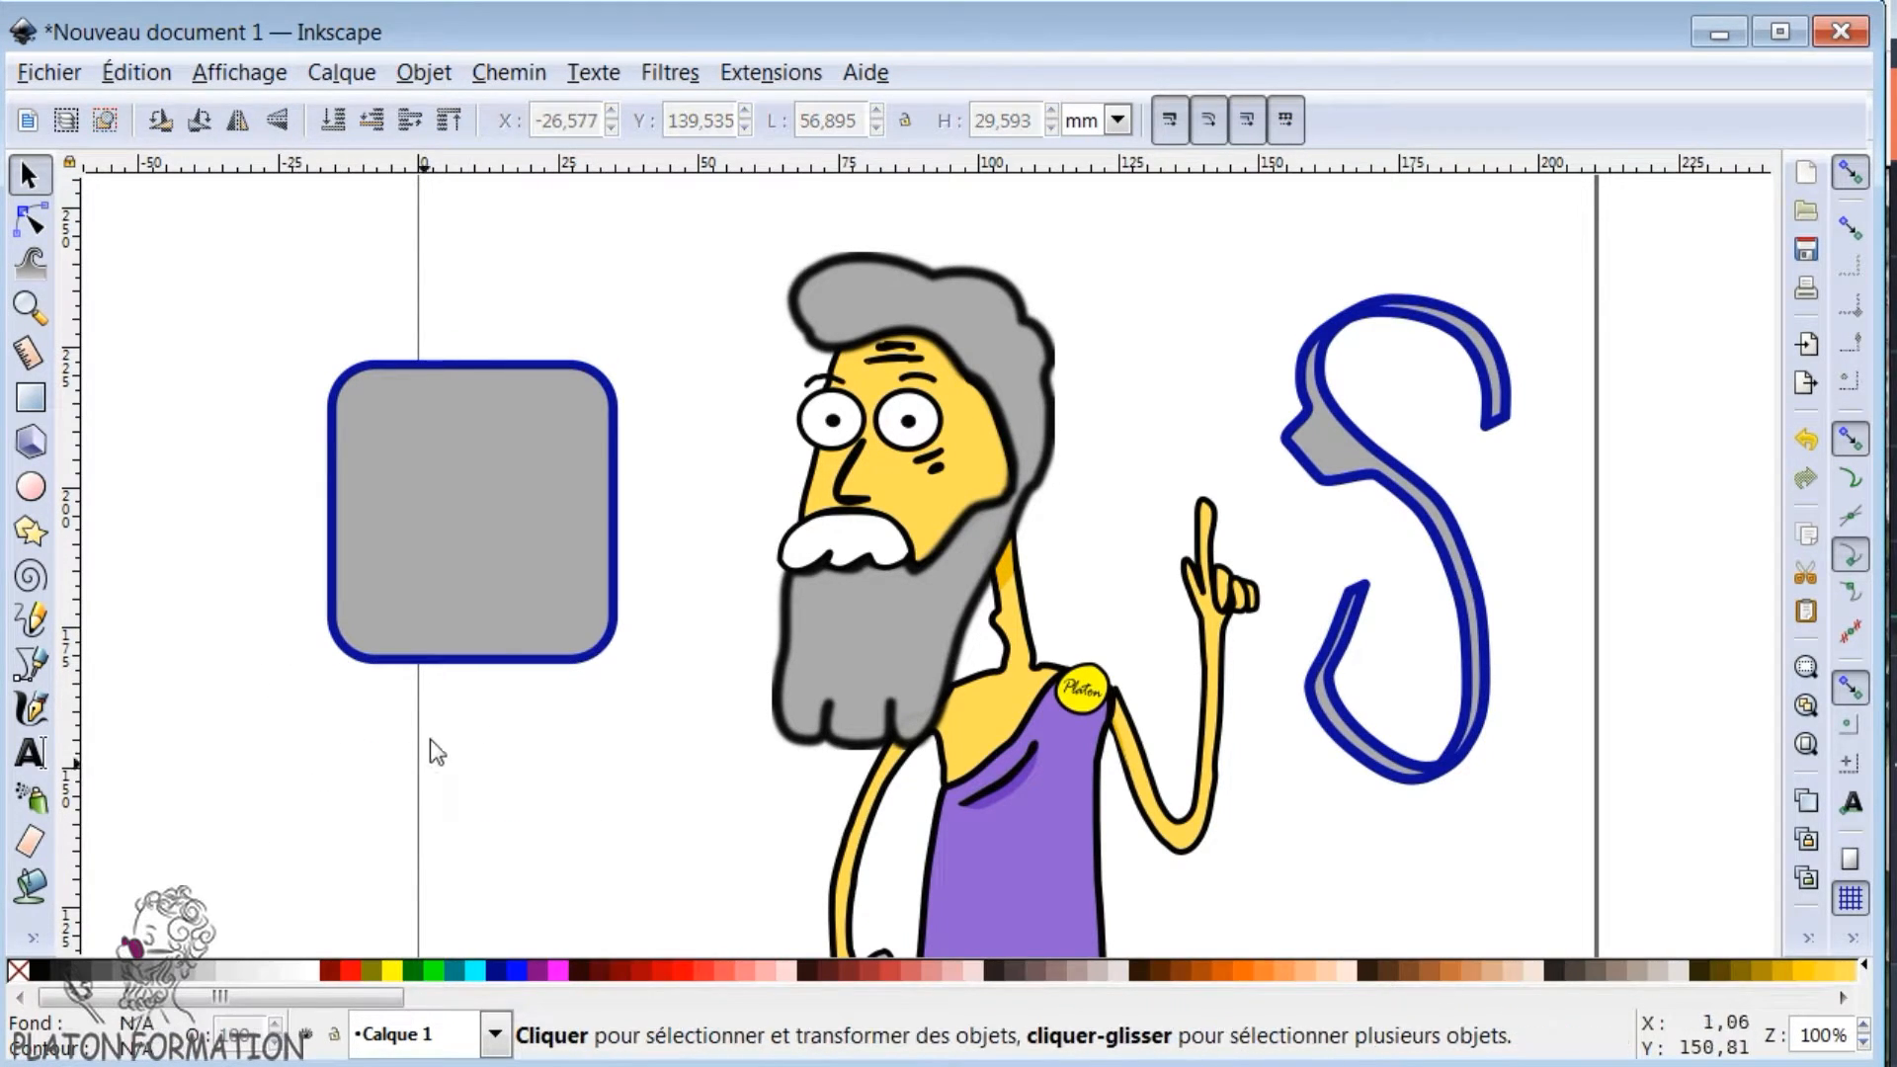
click(1445, 519)
key(Delete)
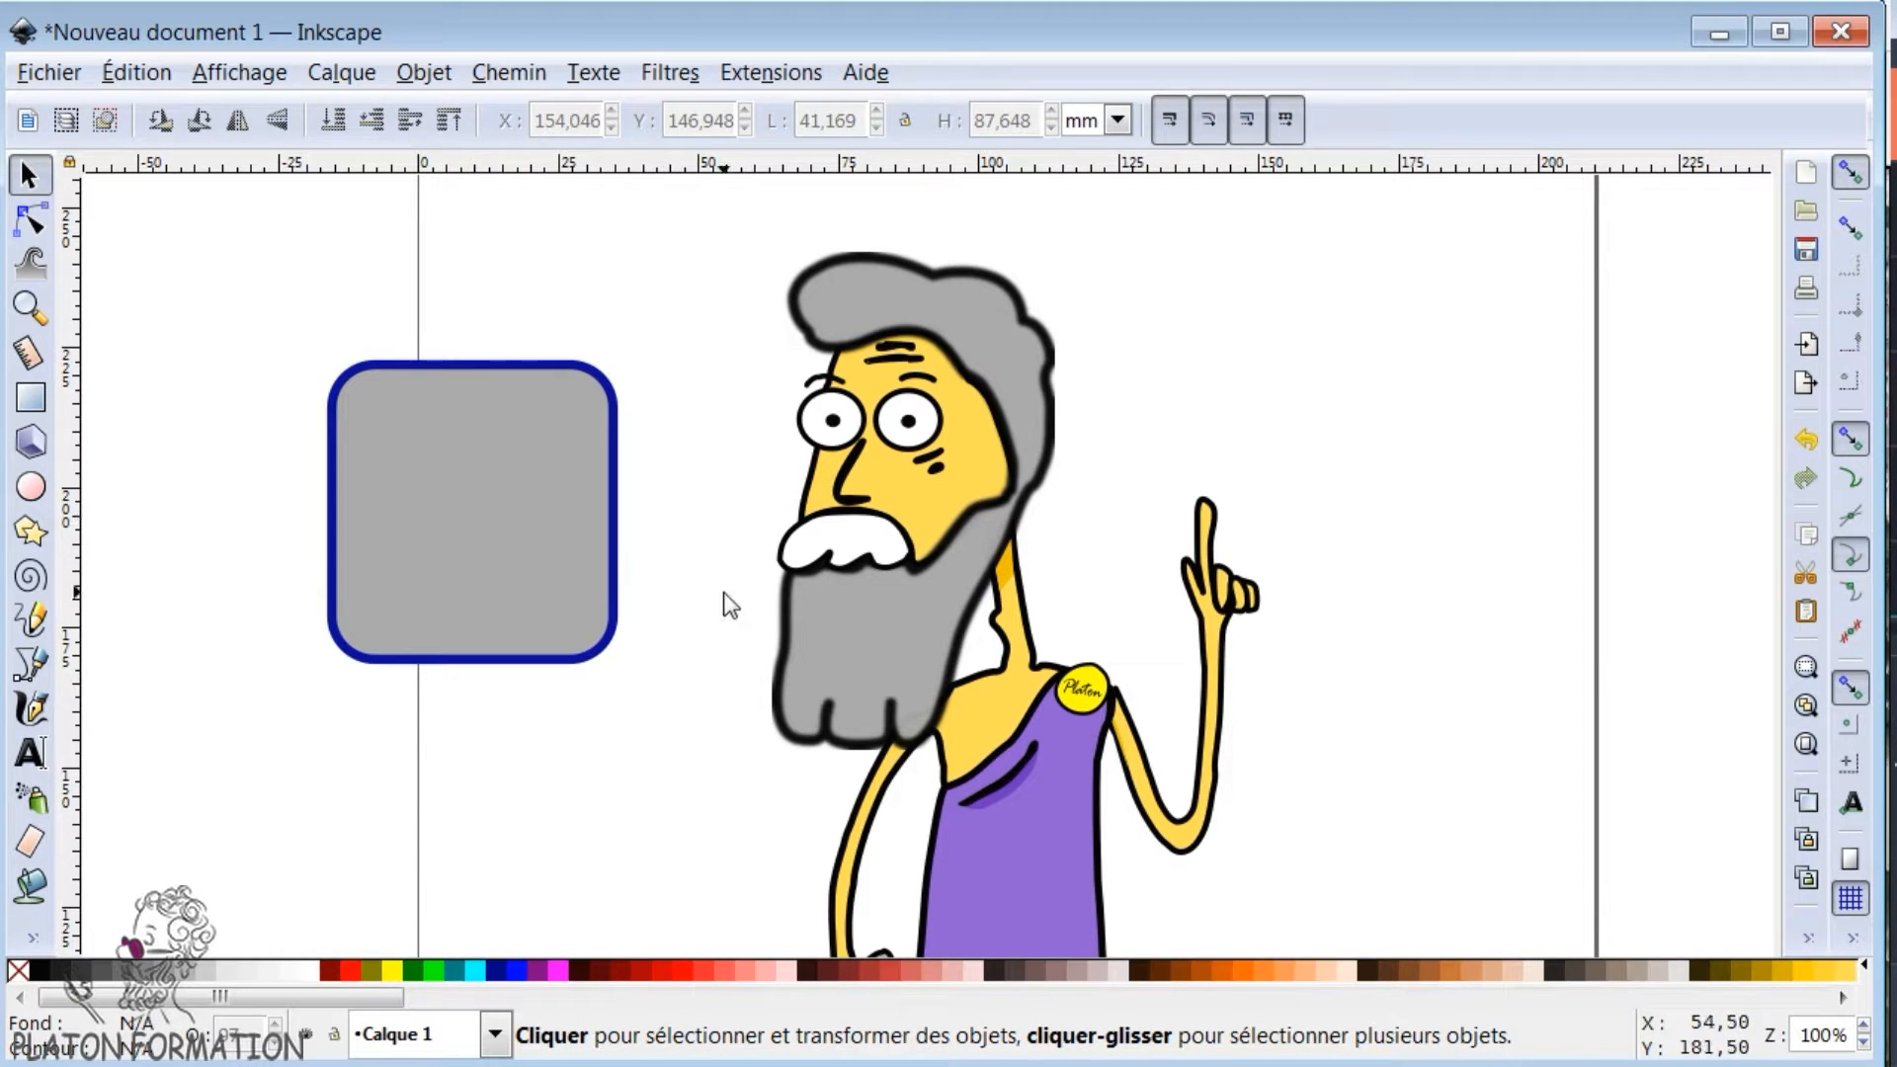
- Bucket-fill the purple tunic with the current grey fill and blue outline, and move the new shape below the rounded rectangle
key(n)
key(minus)
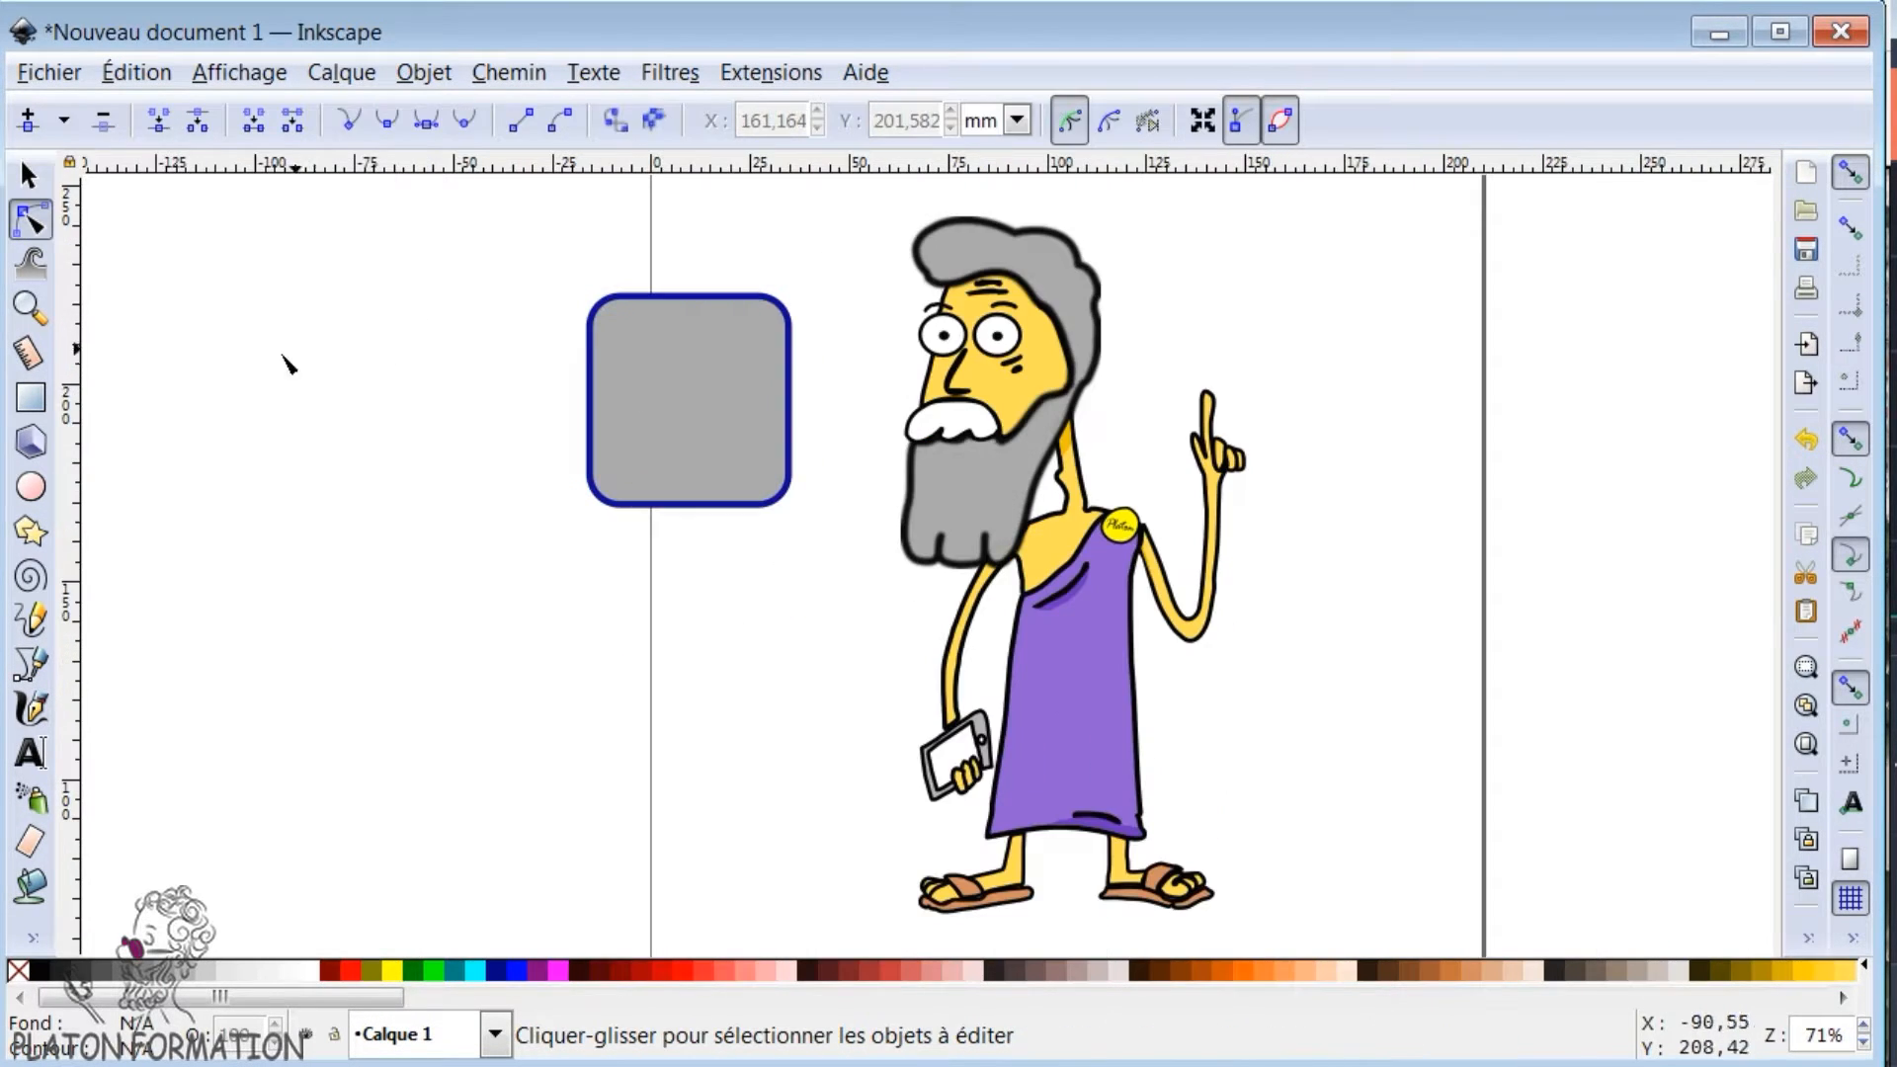
click(1032, 711)
key(Escape)
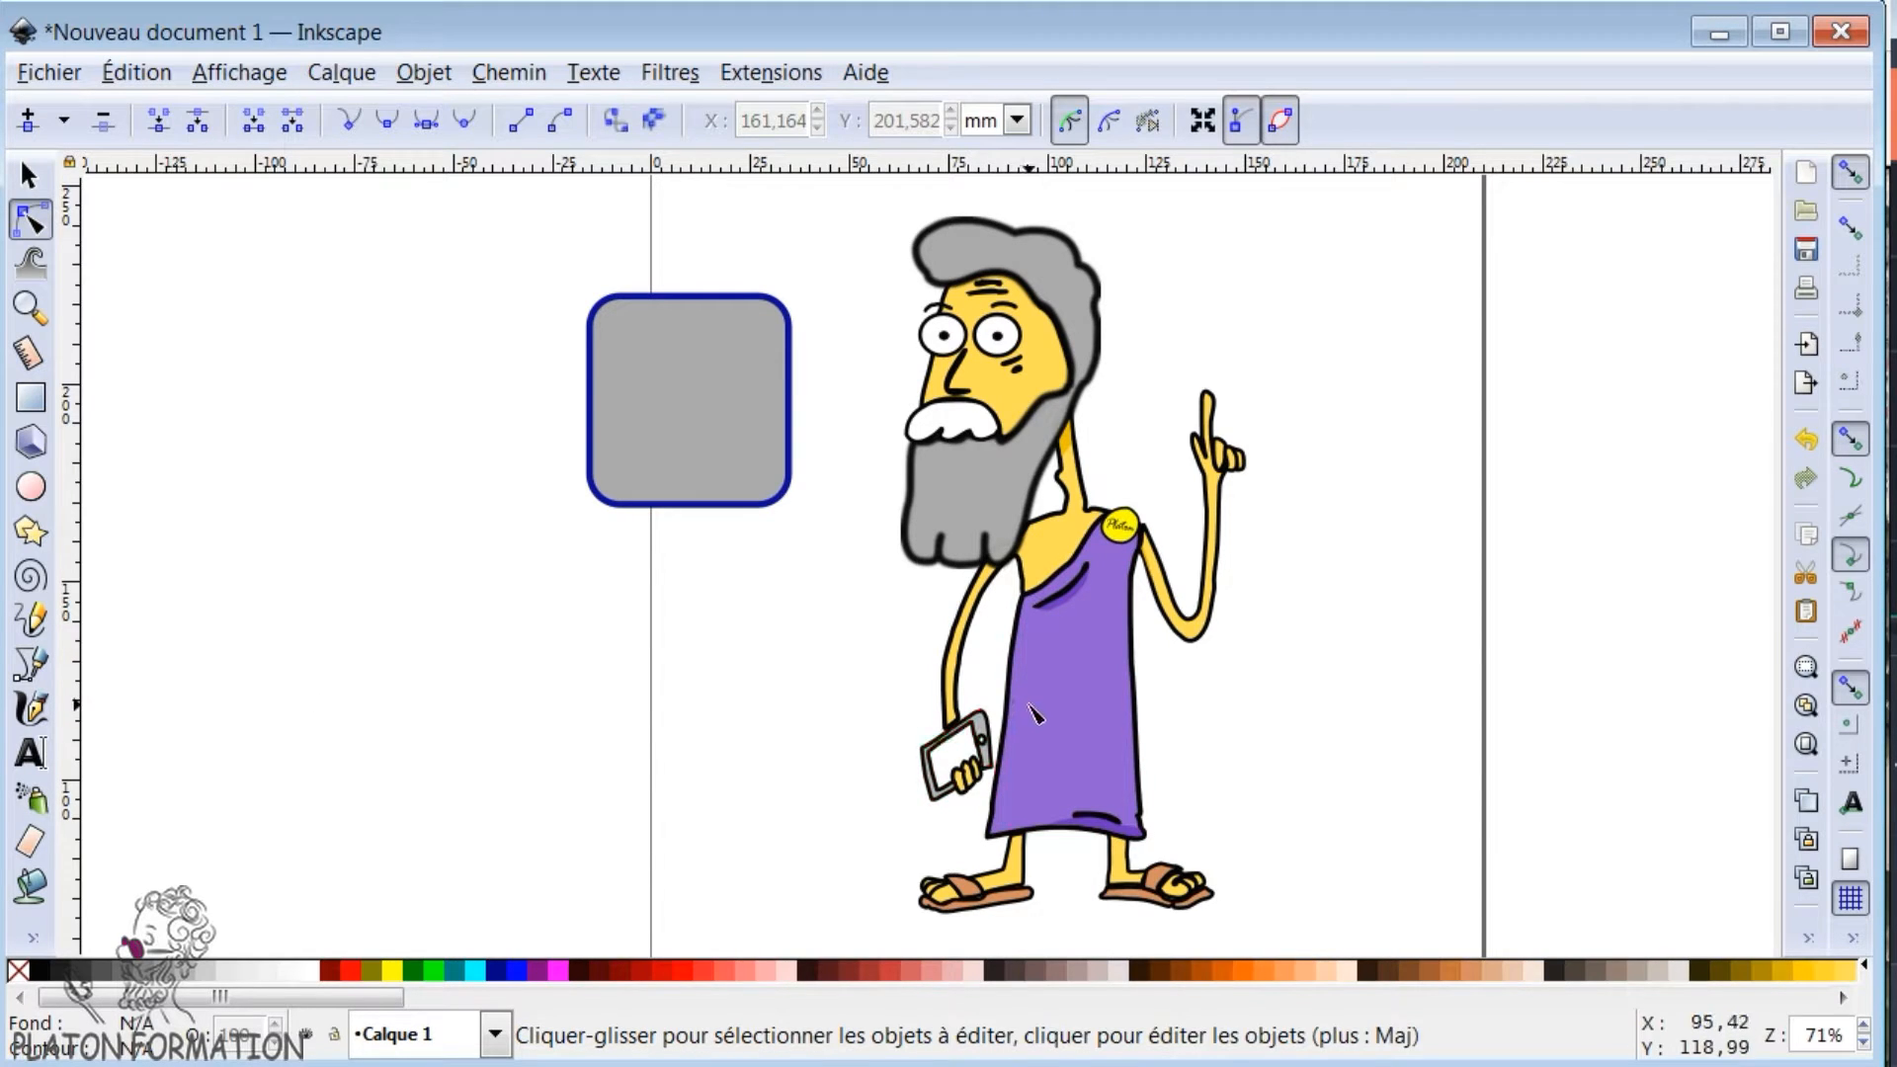
click(32, 885)
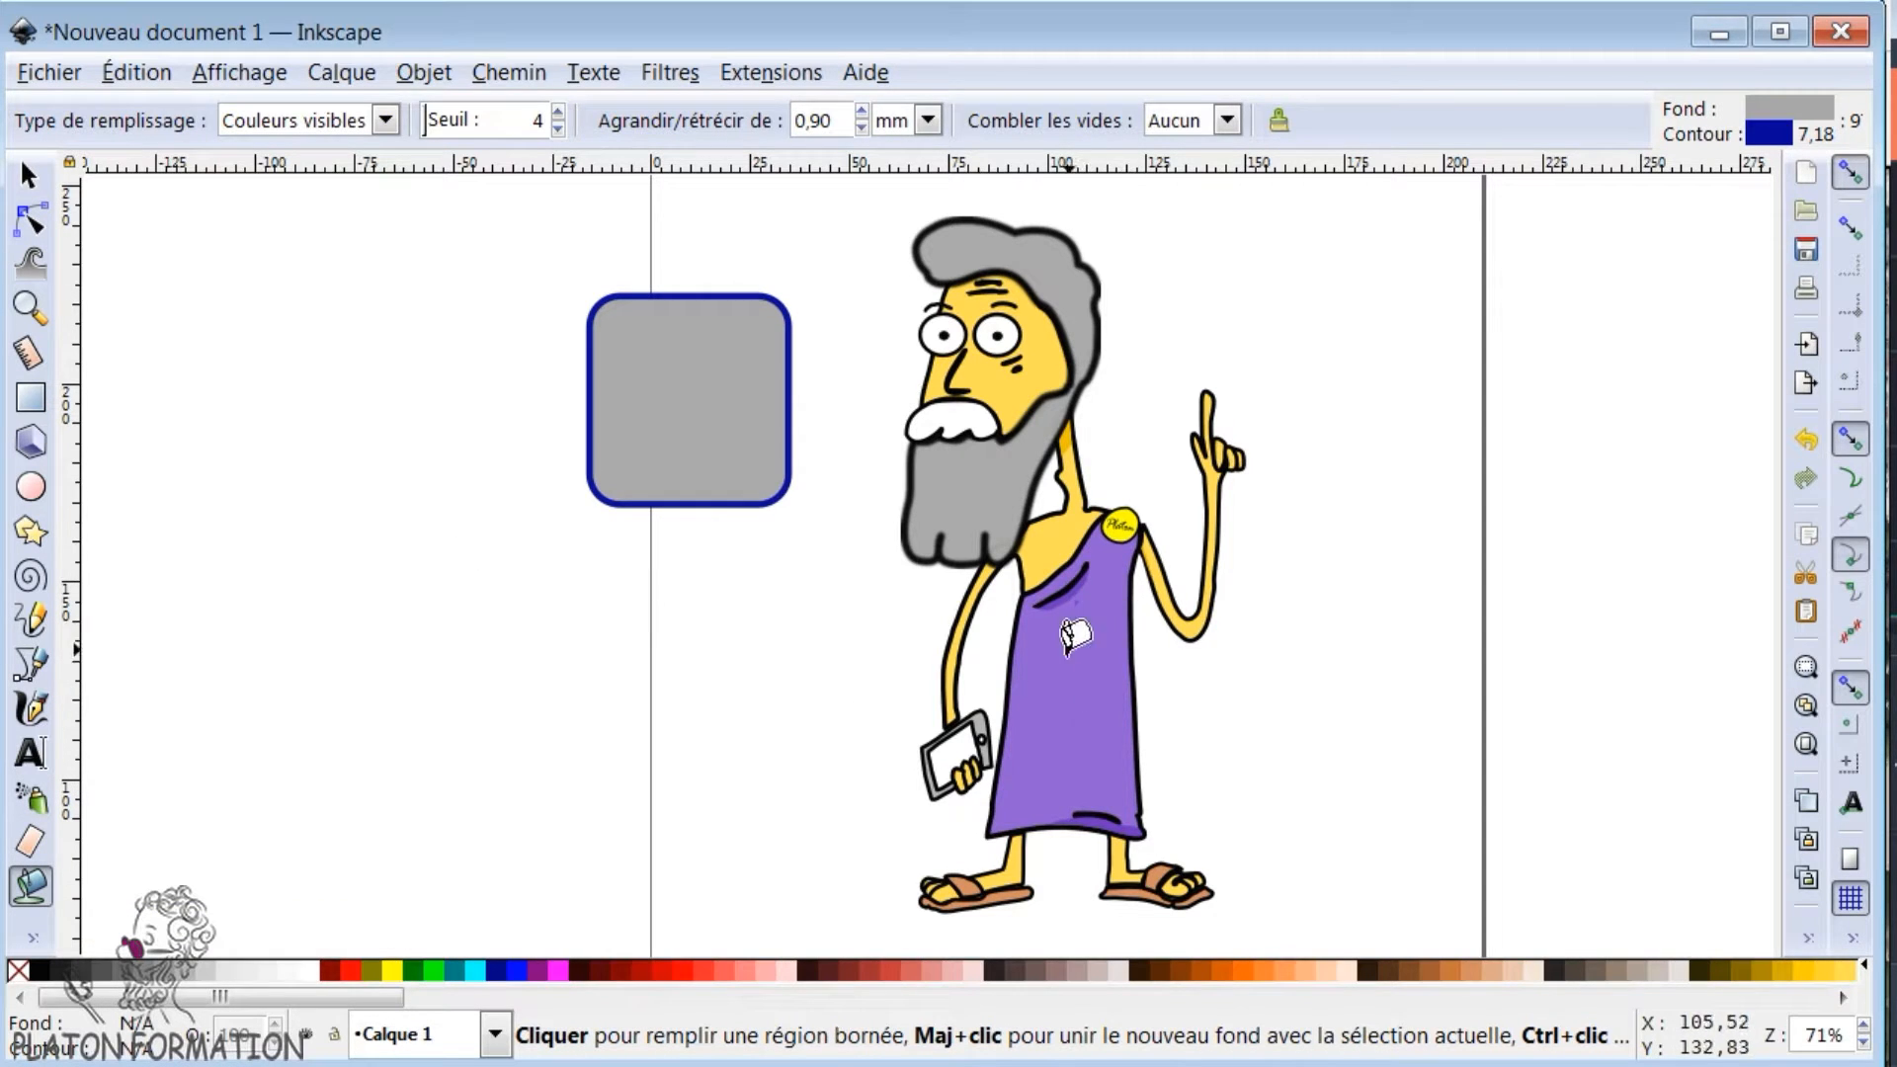
click(1071, 684)
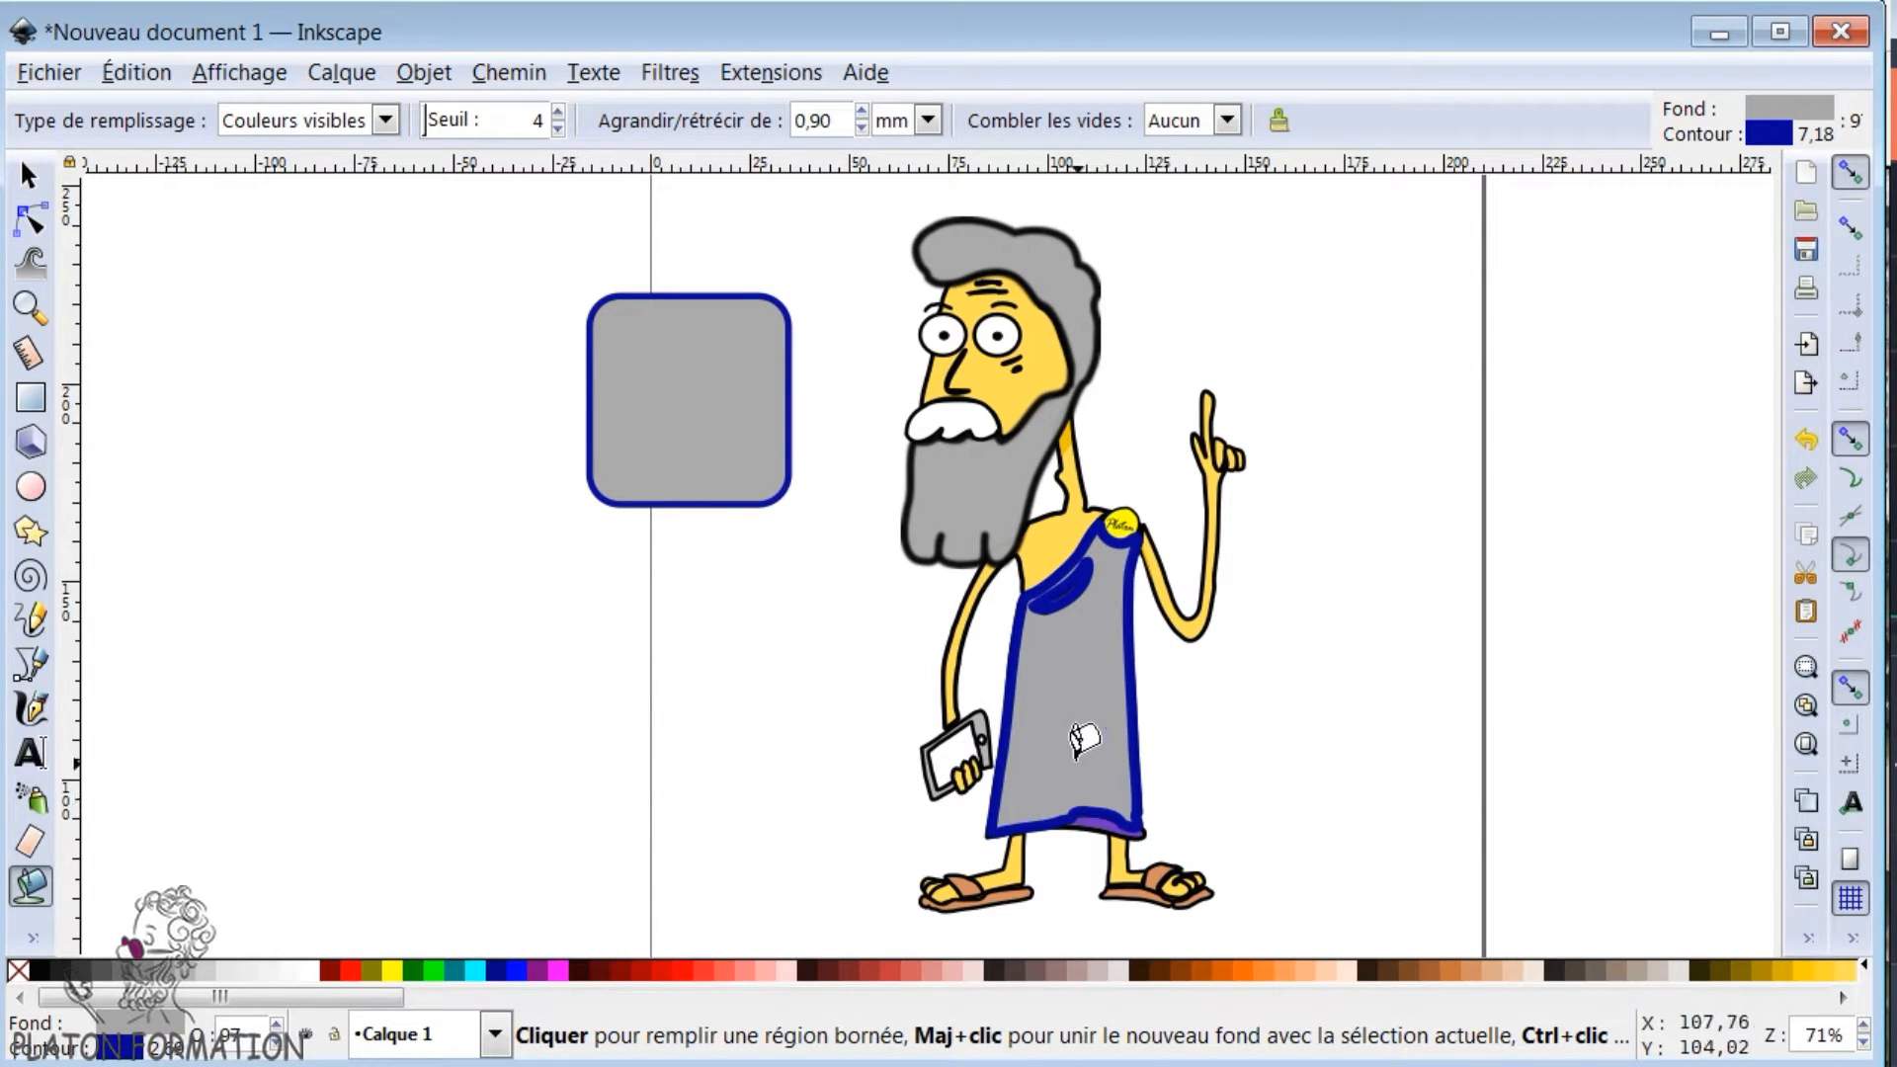
click(30, 180)
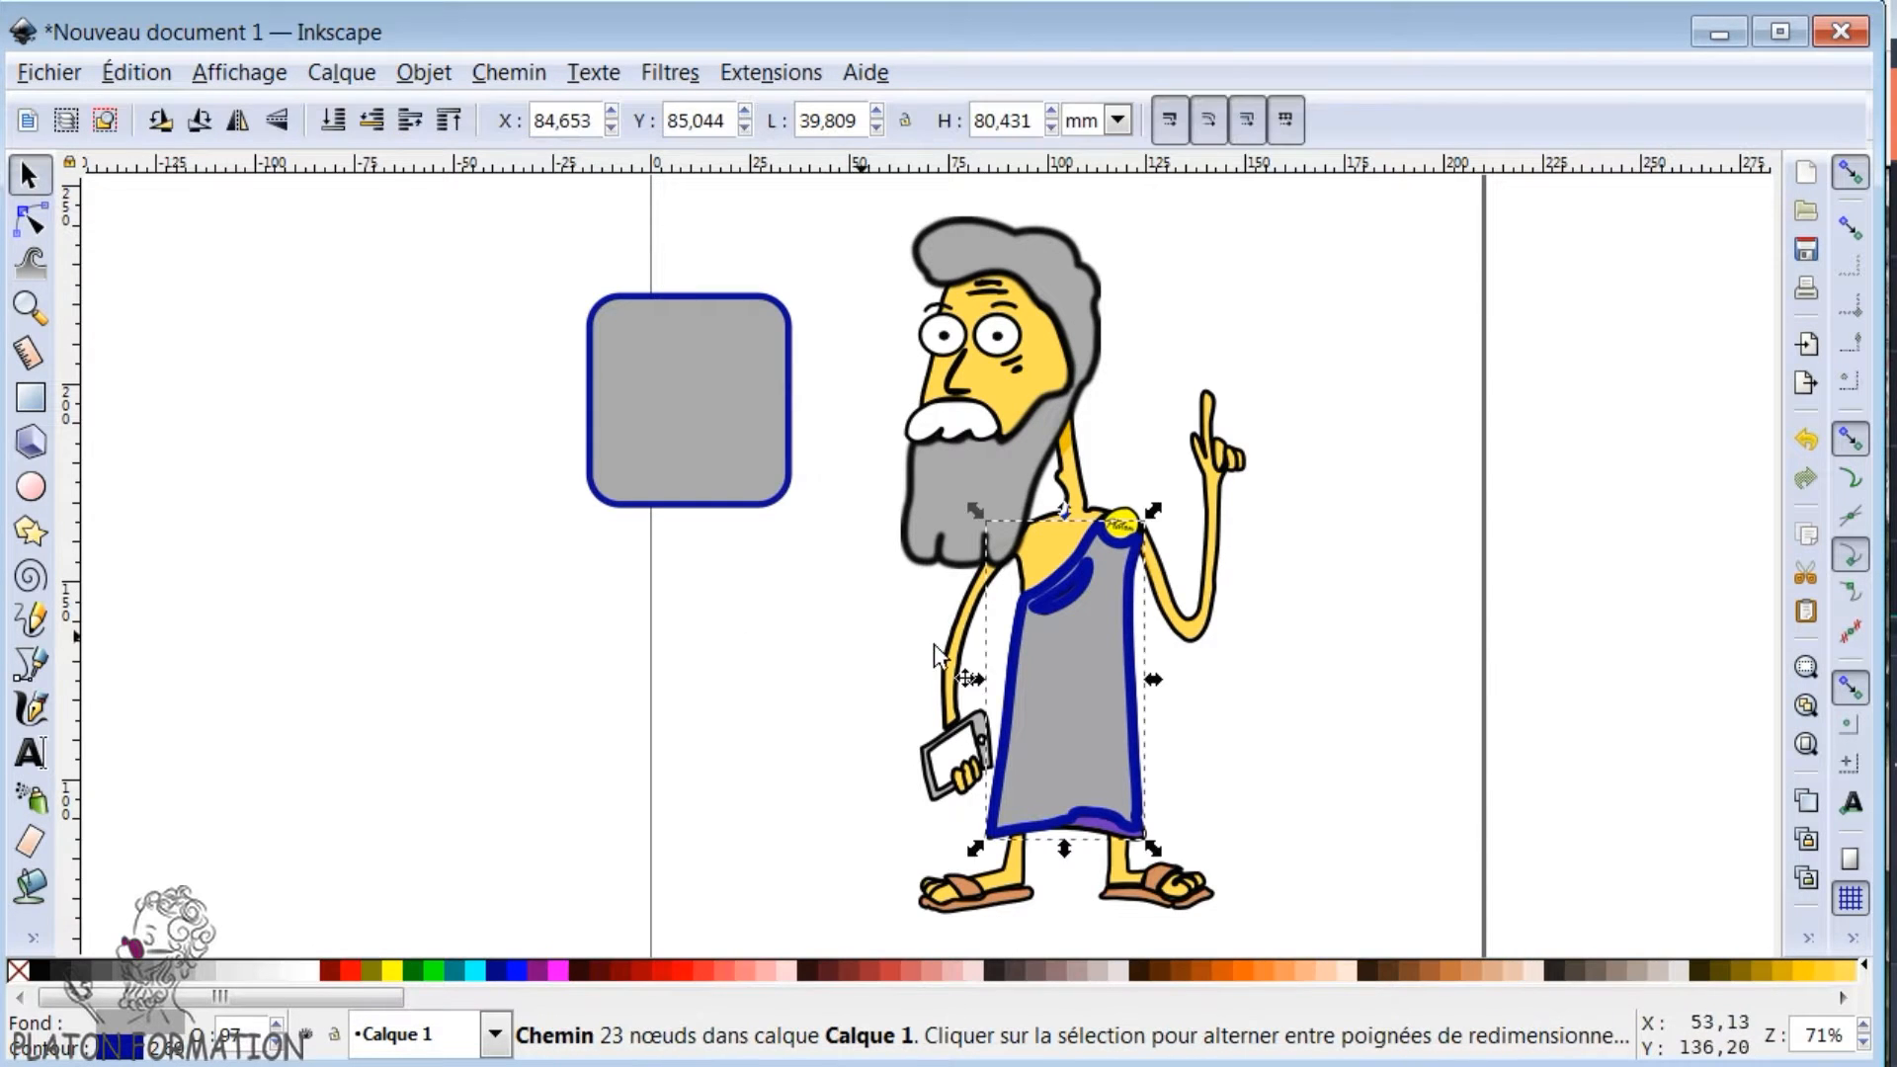
drag(1067, 696, 631, 732)
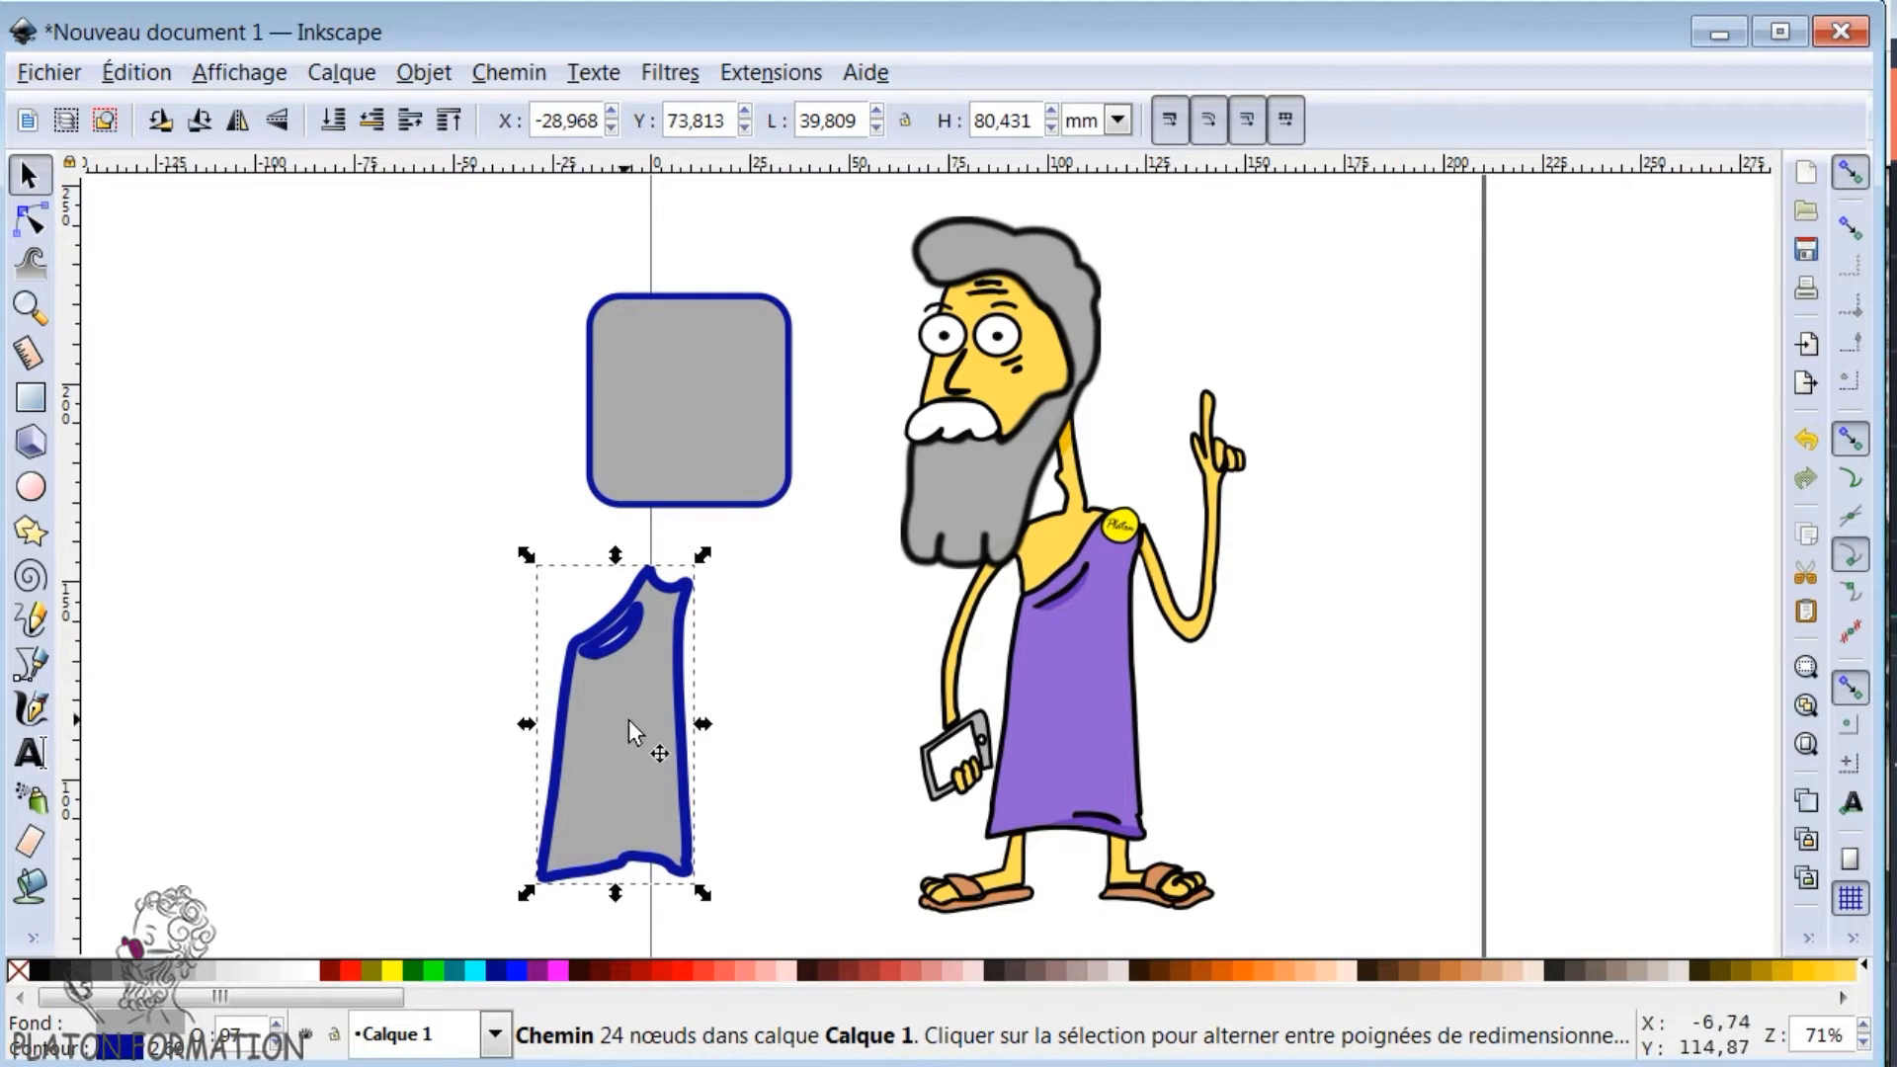
- Pull the character's head apart by moving the hair and beard, the moustache and the face away from their places
drag(976, 499, 1392, 514)
drag(949, 420, 801, 494)
drag(1014, 408, 1080, 444)
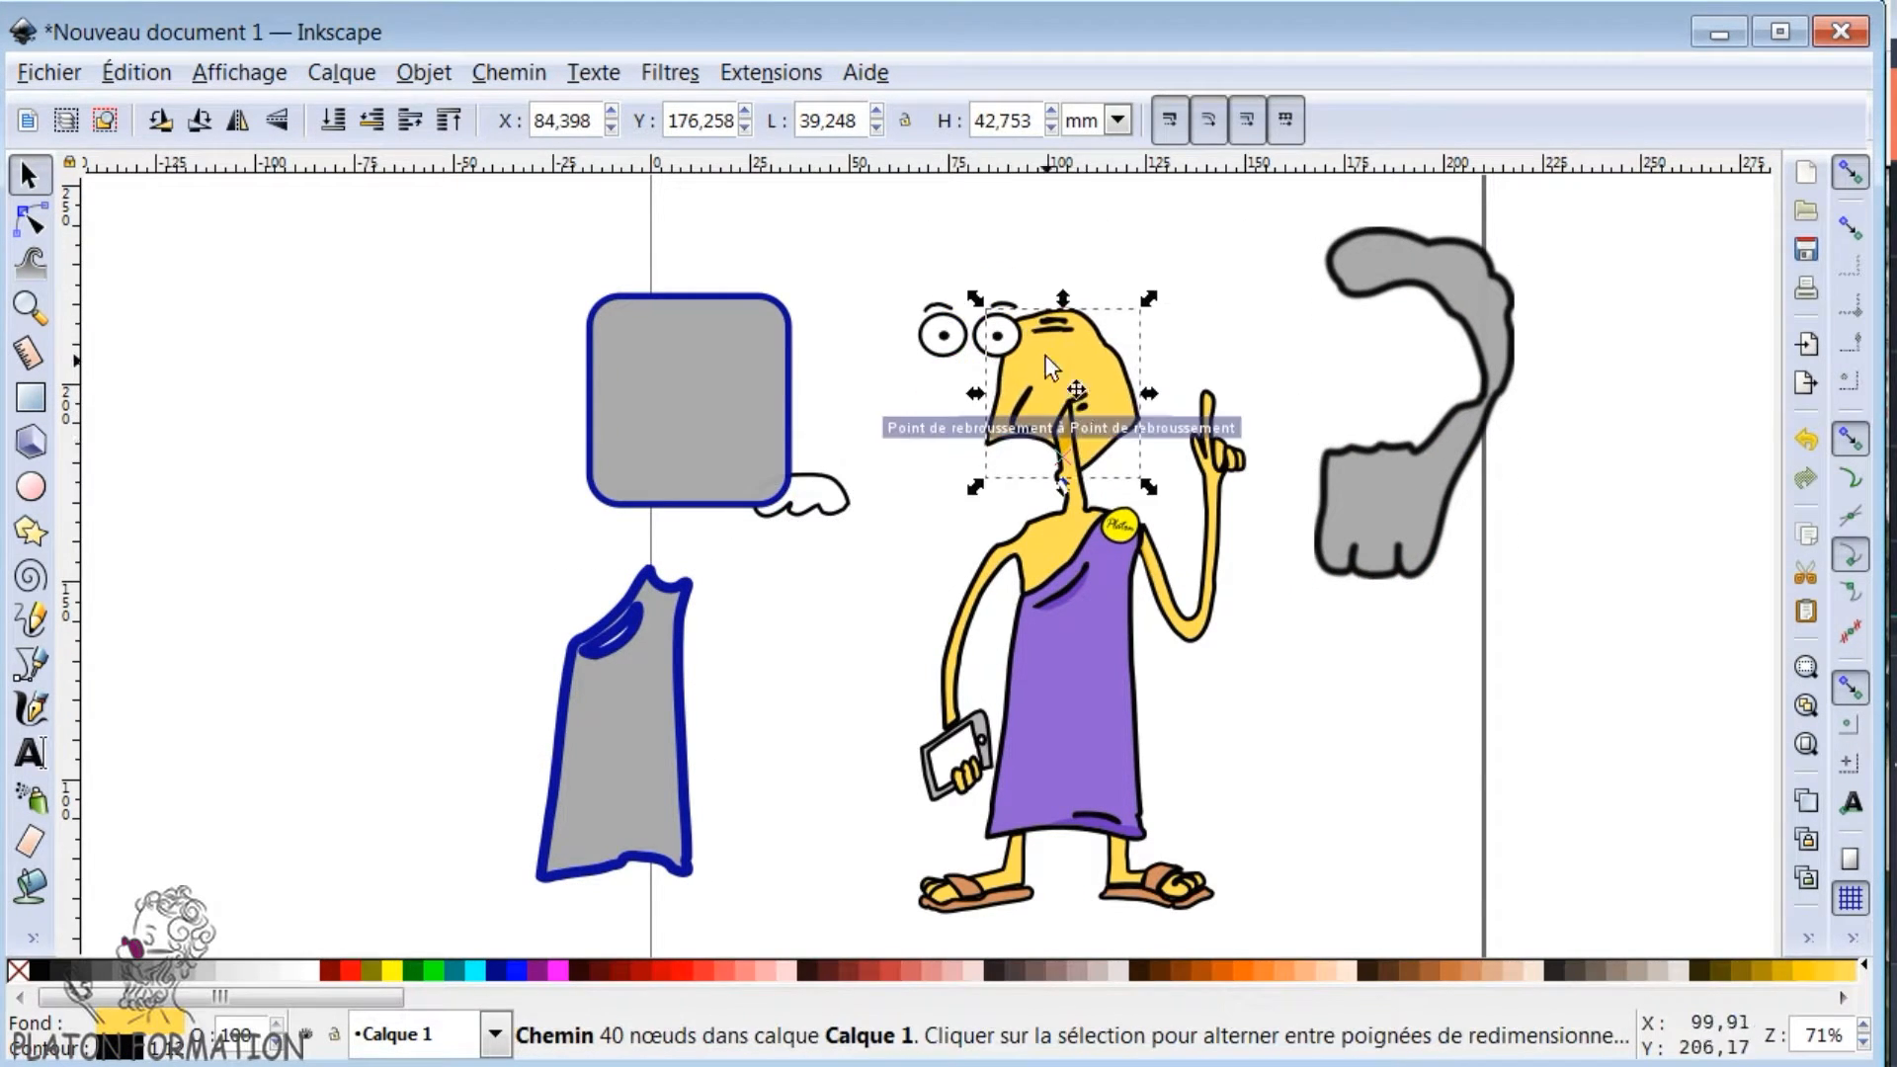
drag(1078, 376, 1121, 341)
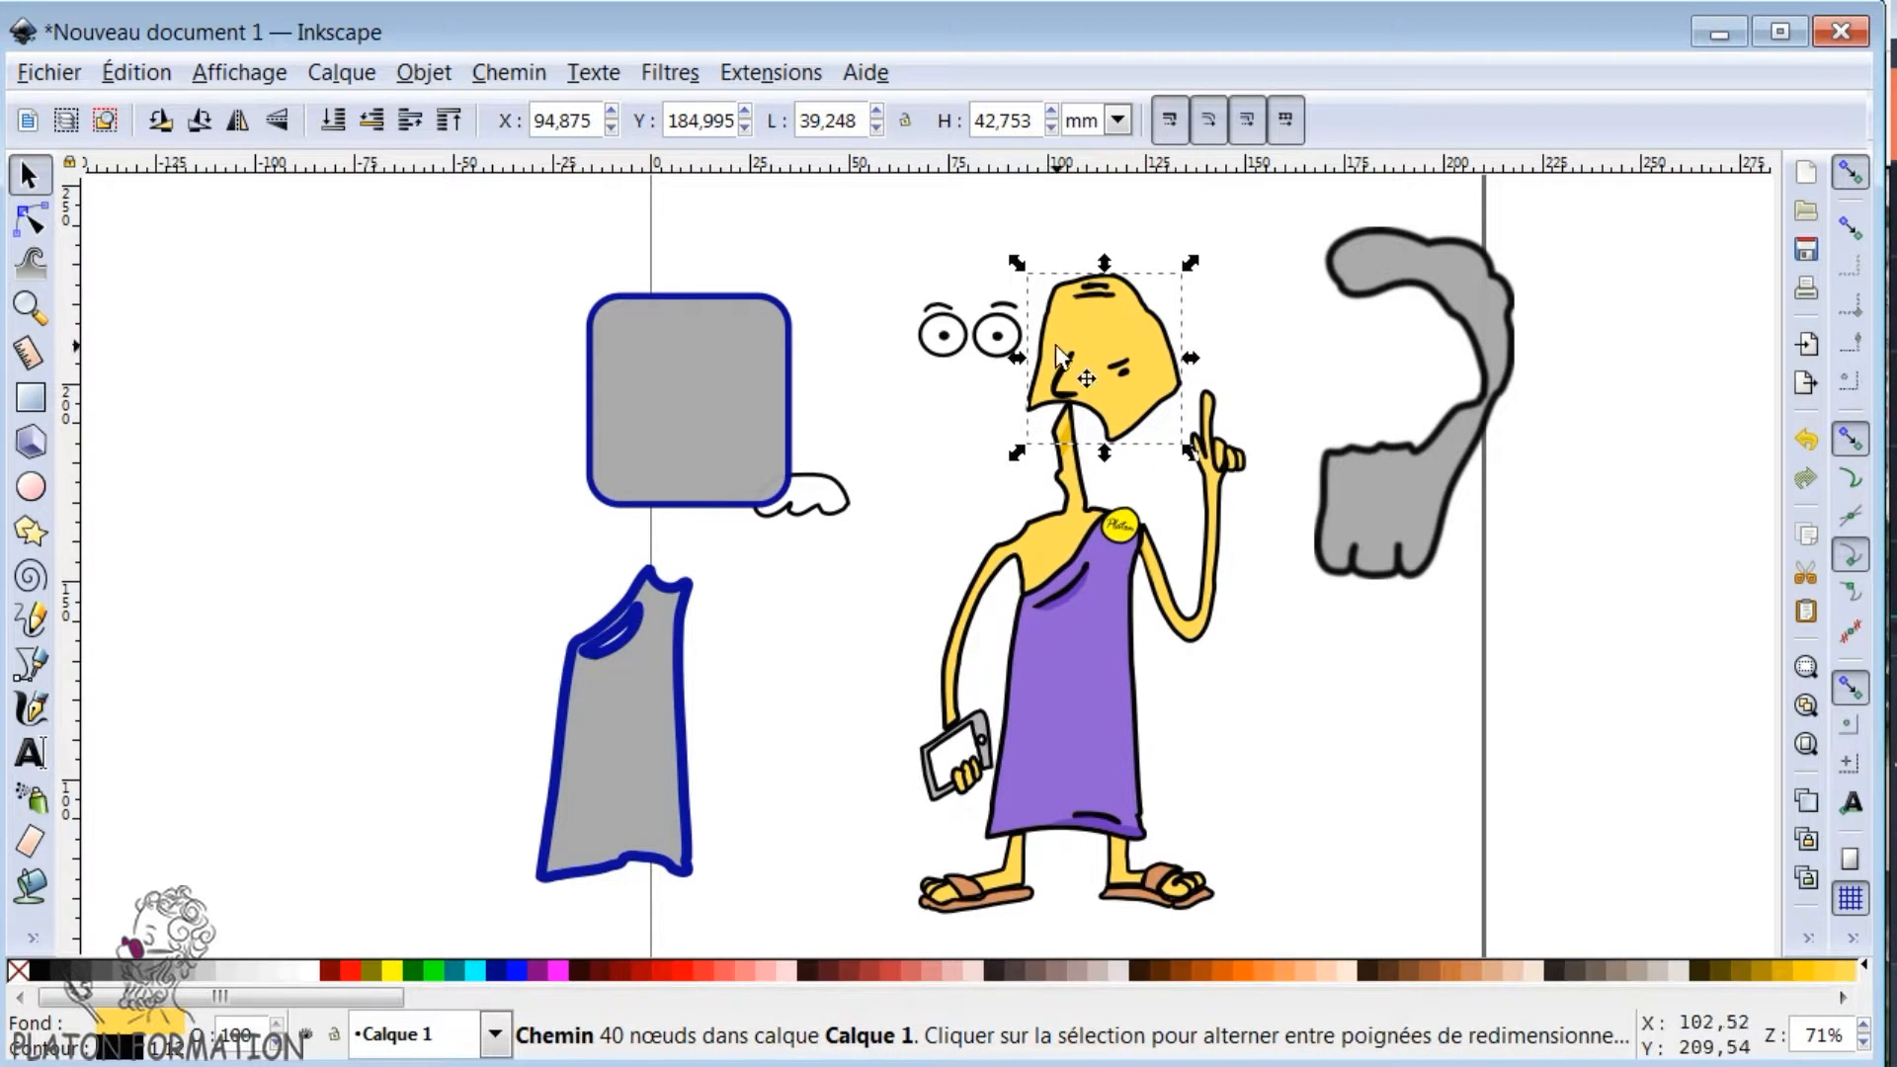
- Undo the moves of the face, the moustache and the hair and beard, and clear the selection
key(ctrl)
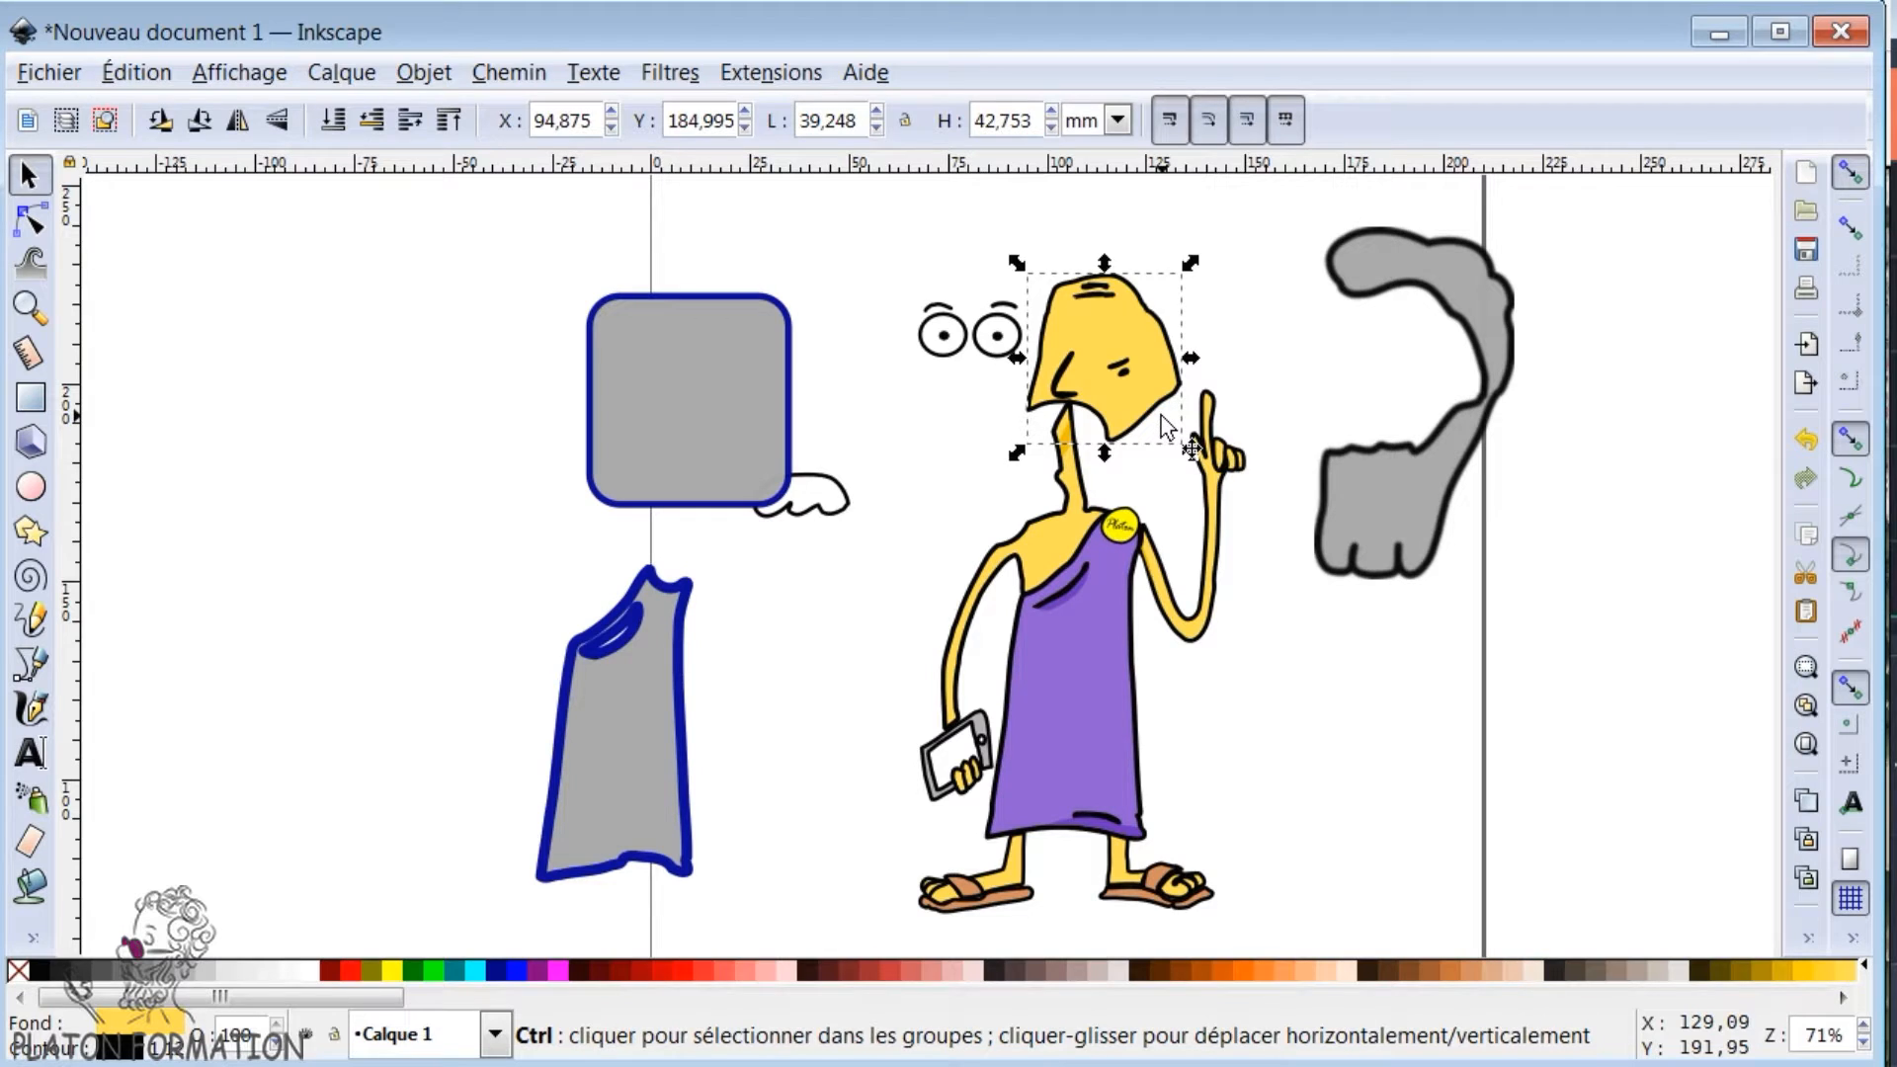
key(ctrl+z)
key(ctrl+z)
key(ctrl+z)
key(ctrl+z)
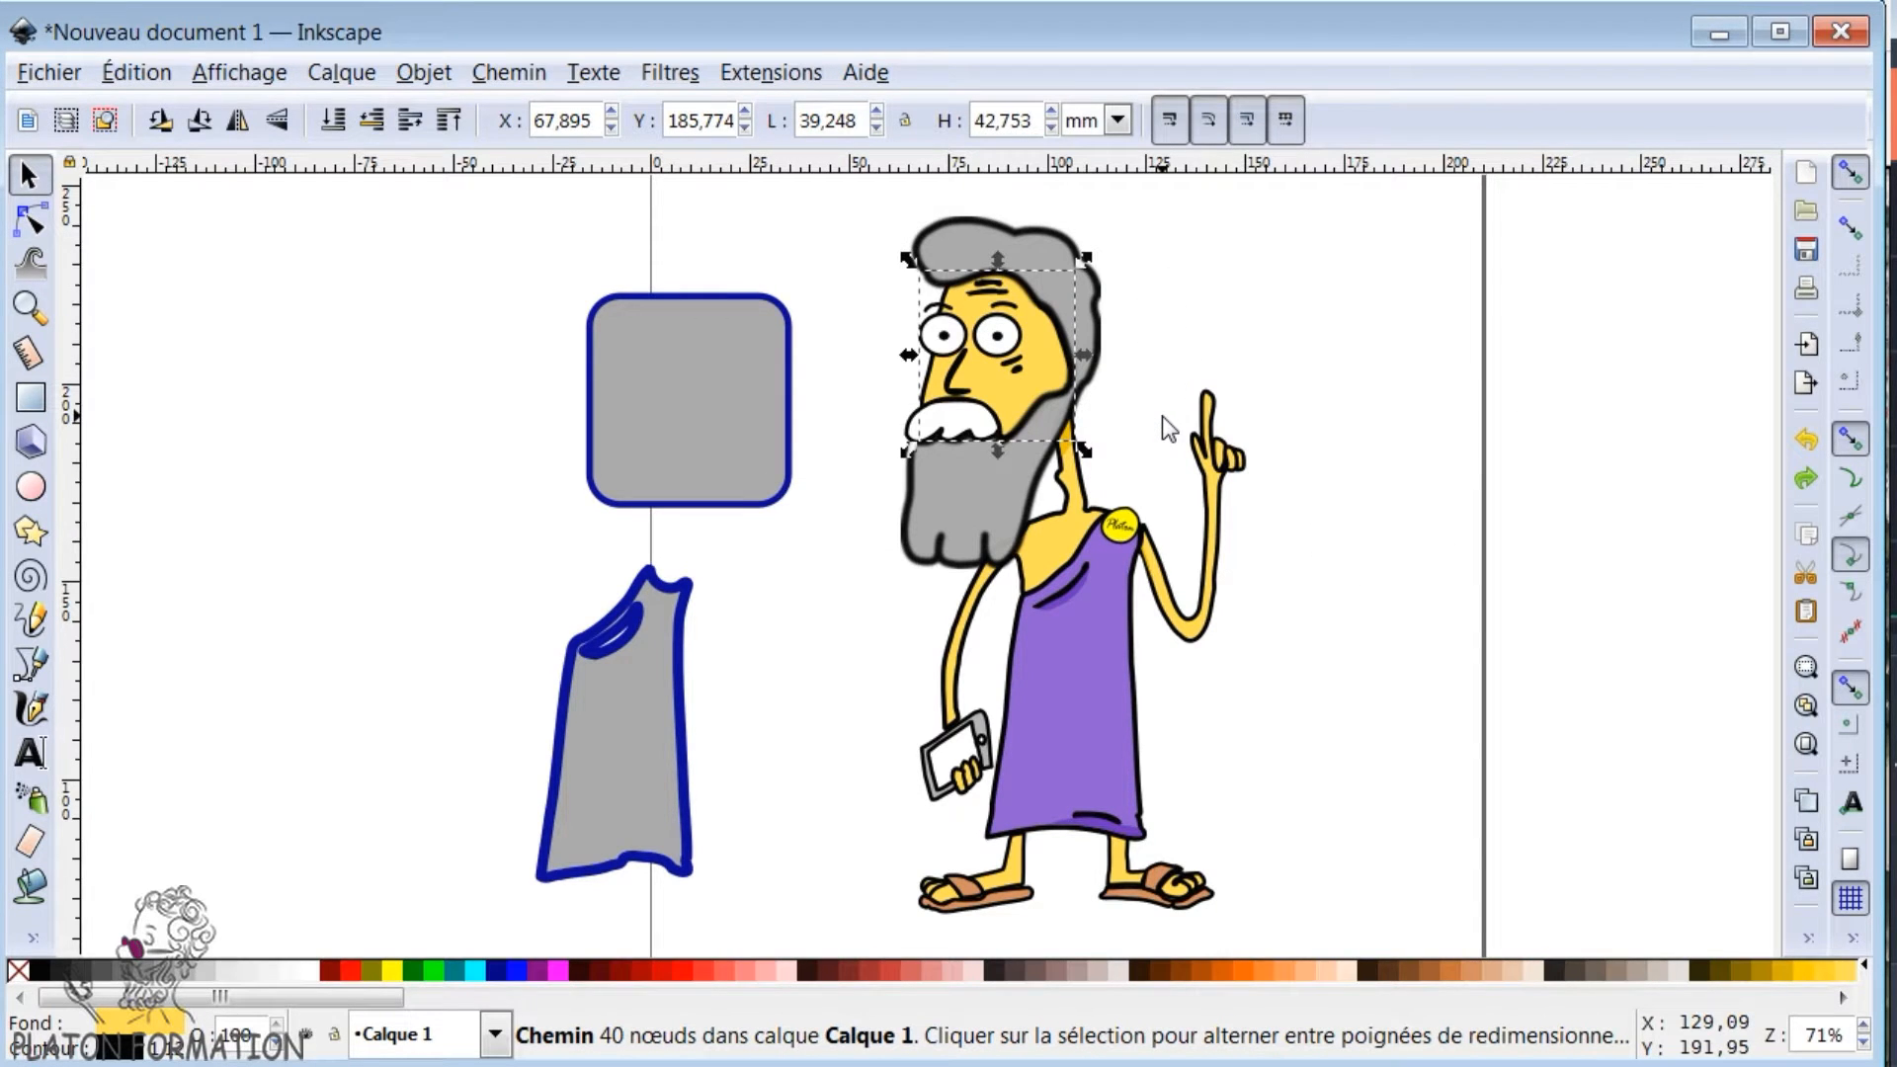
click(1283, 595)
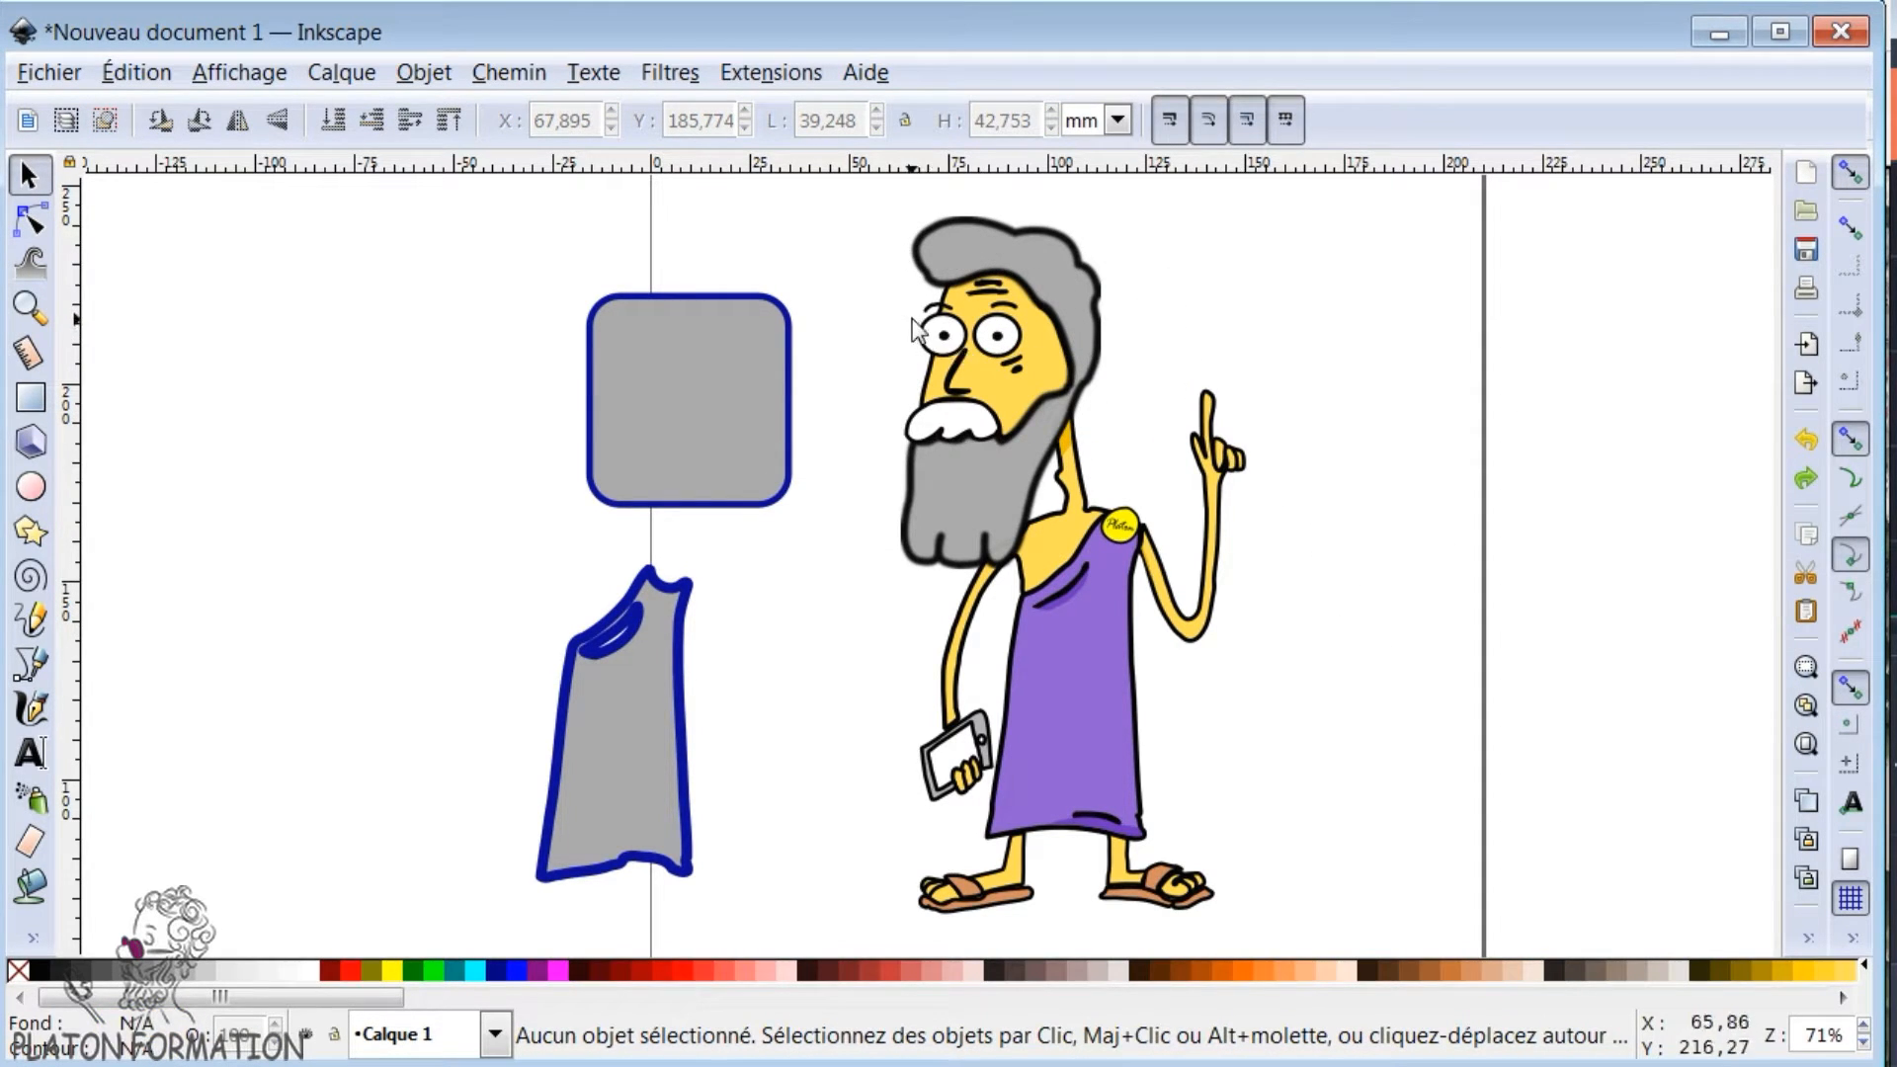
- Shift the black pupils of the character's two eyes up and to the left, and clear the selection
scroll(914, 331, up, 3)
scroll(999, 350, up, 2)
ctrl+click(1041, 422)
drag(1041, 422, 989, 366)
drag(1324, 422, 1278, 398)
scroll(796, 452, down, 6)
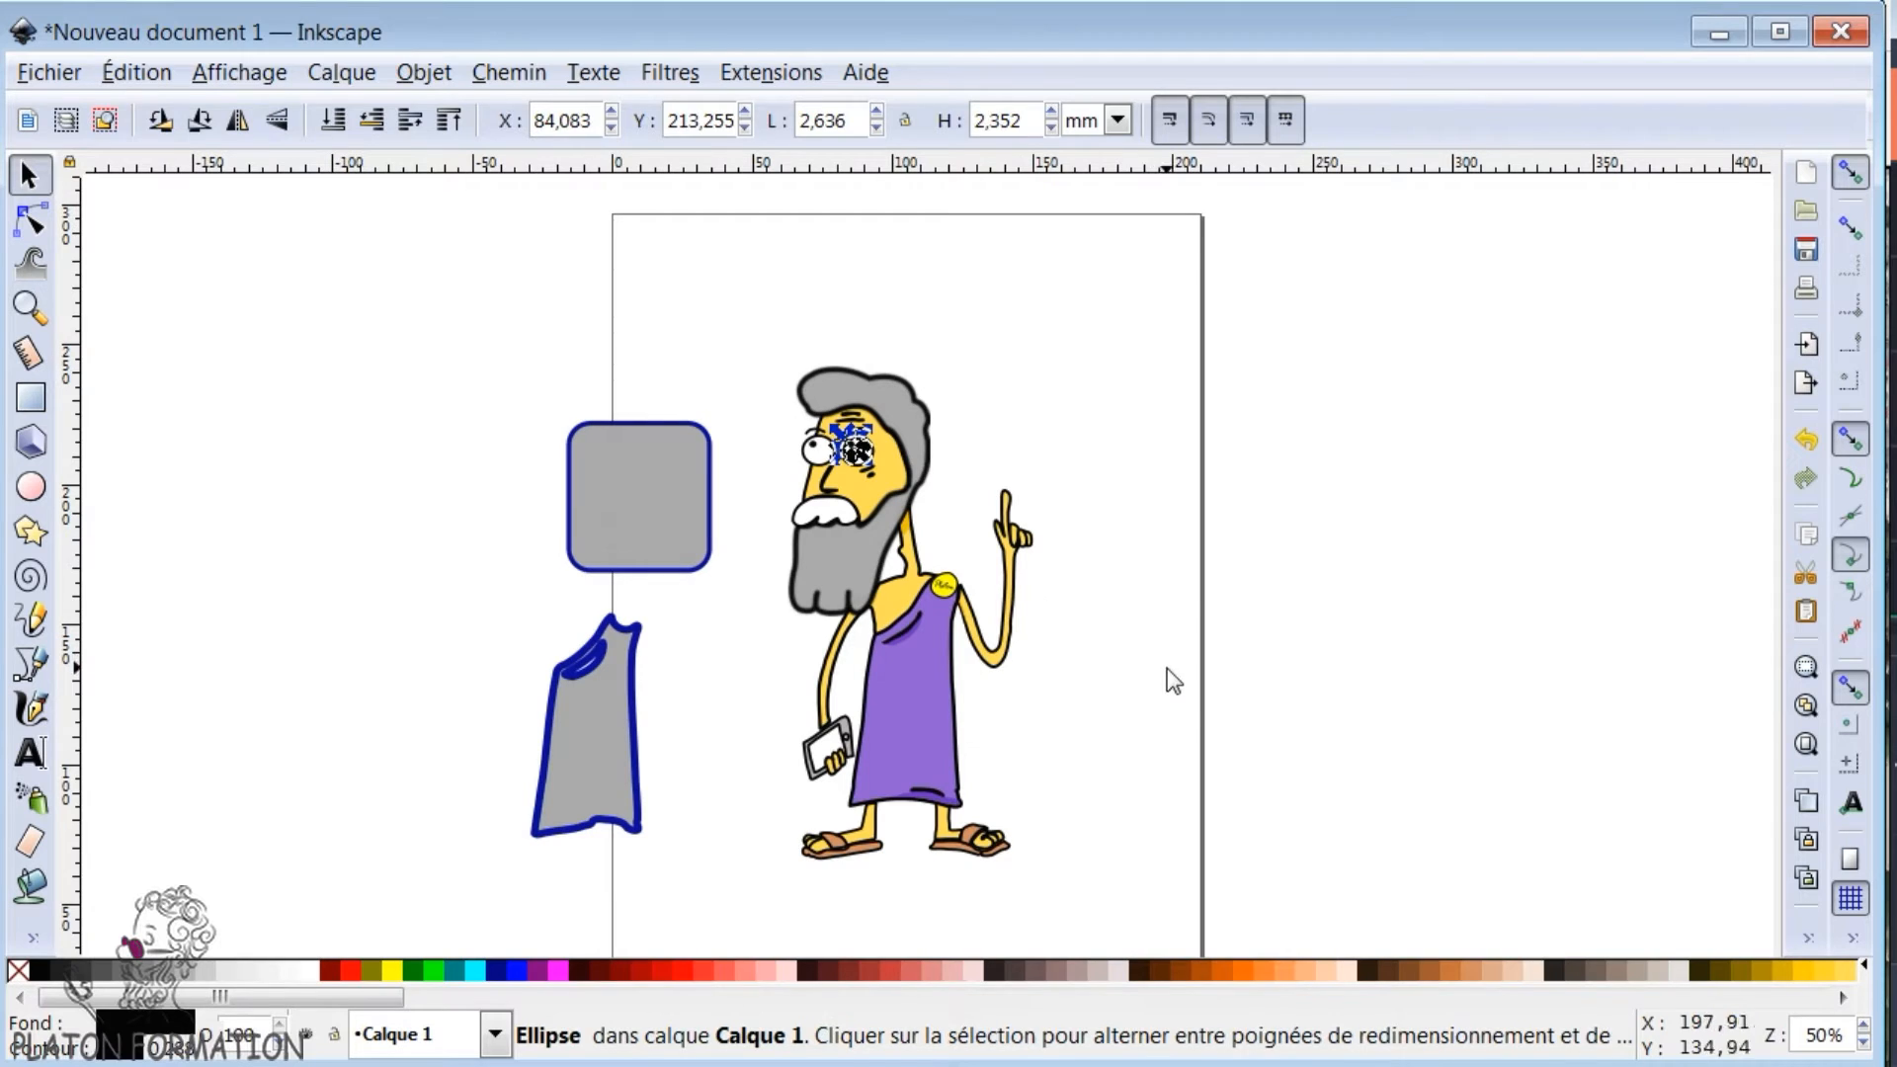
click(1173, 681)
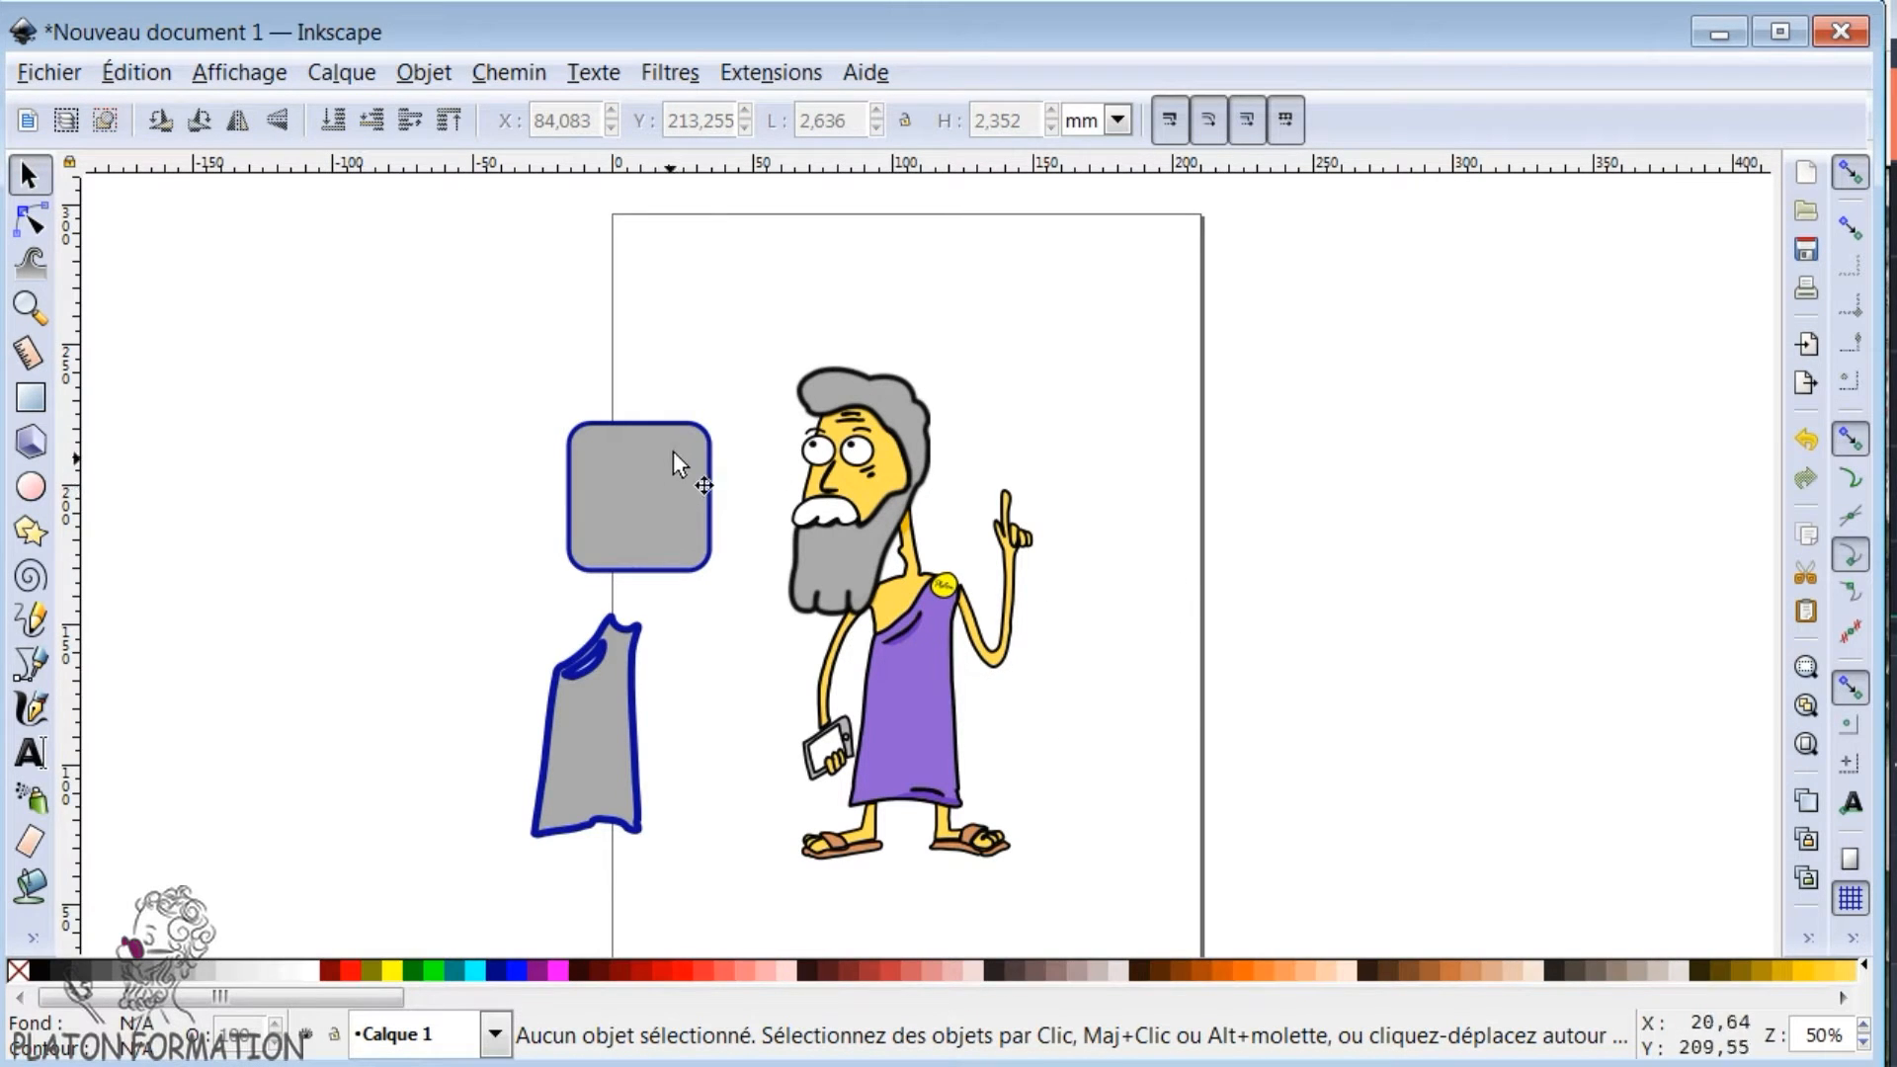
- Delete the grey rounded rectangle and the grey tunic shape beside the character
click(707, 494)
key(Delete)
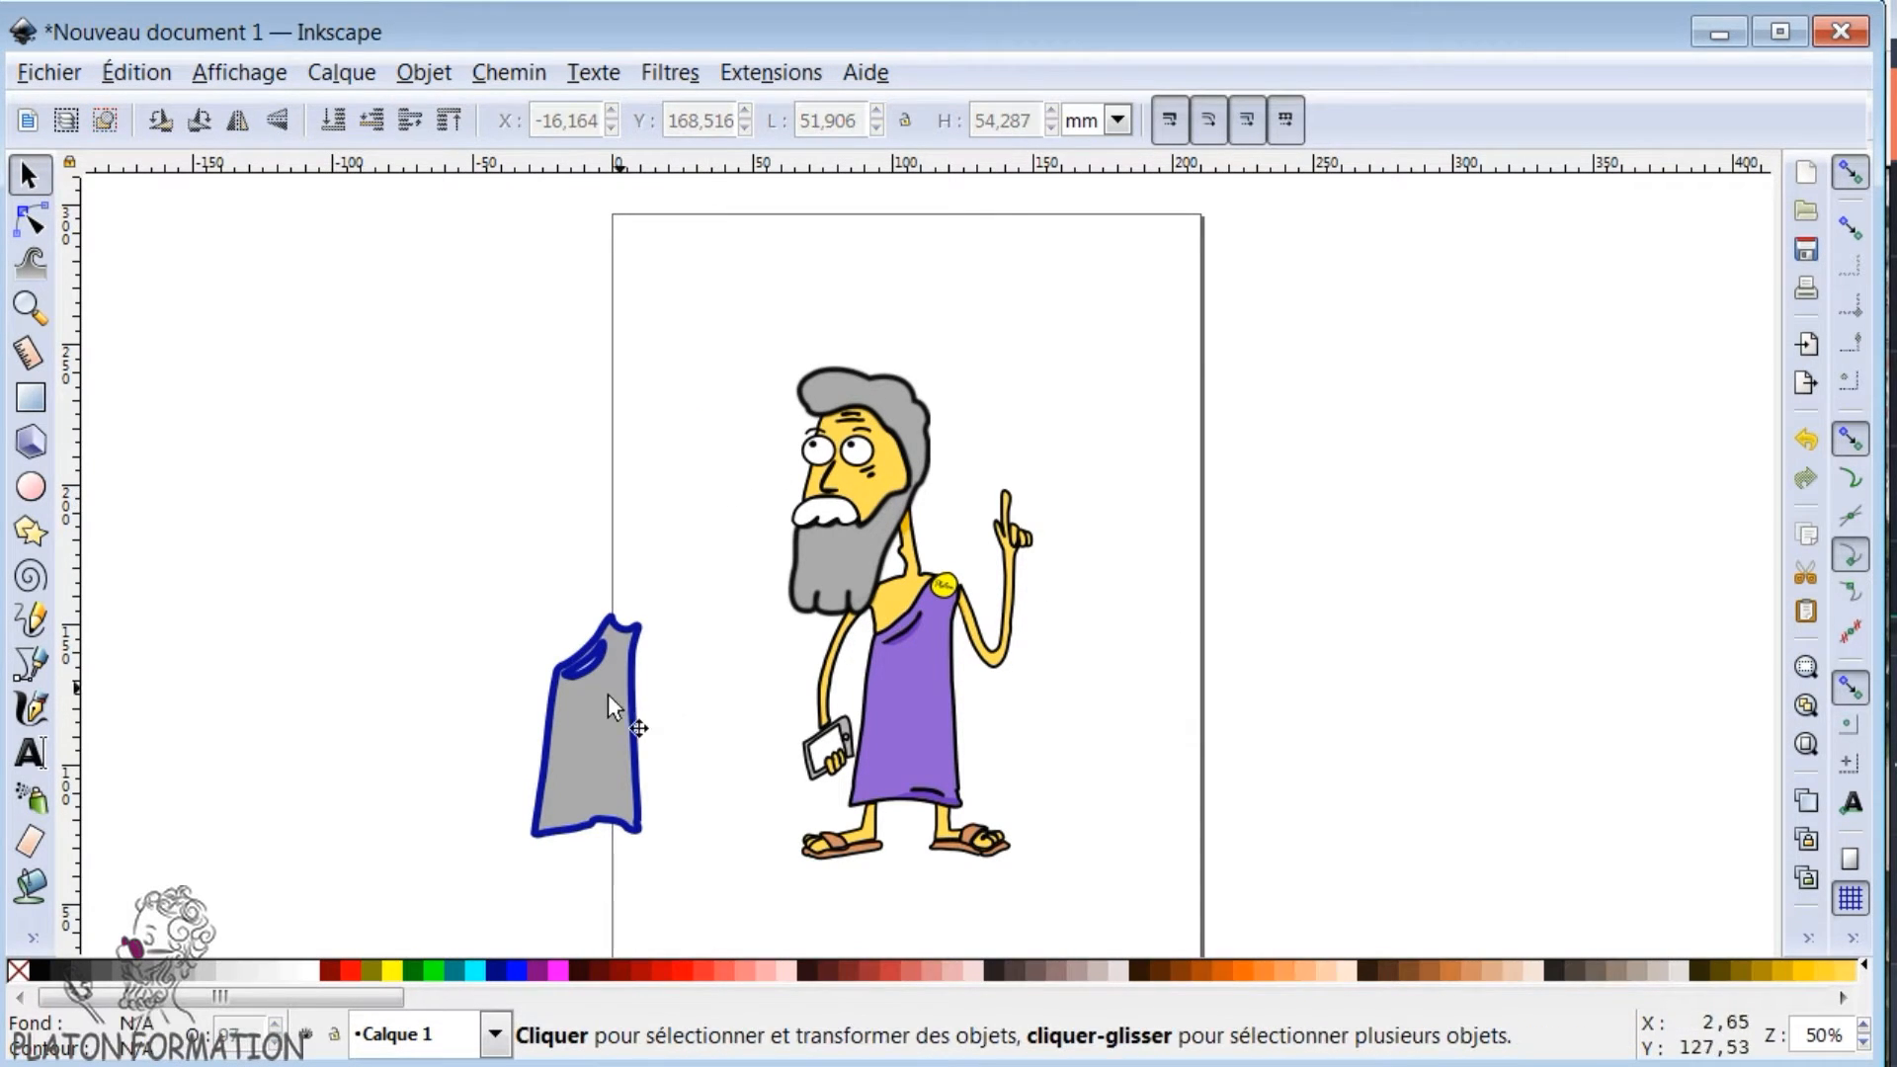
click(612, 731)
key(Delete)
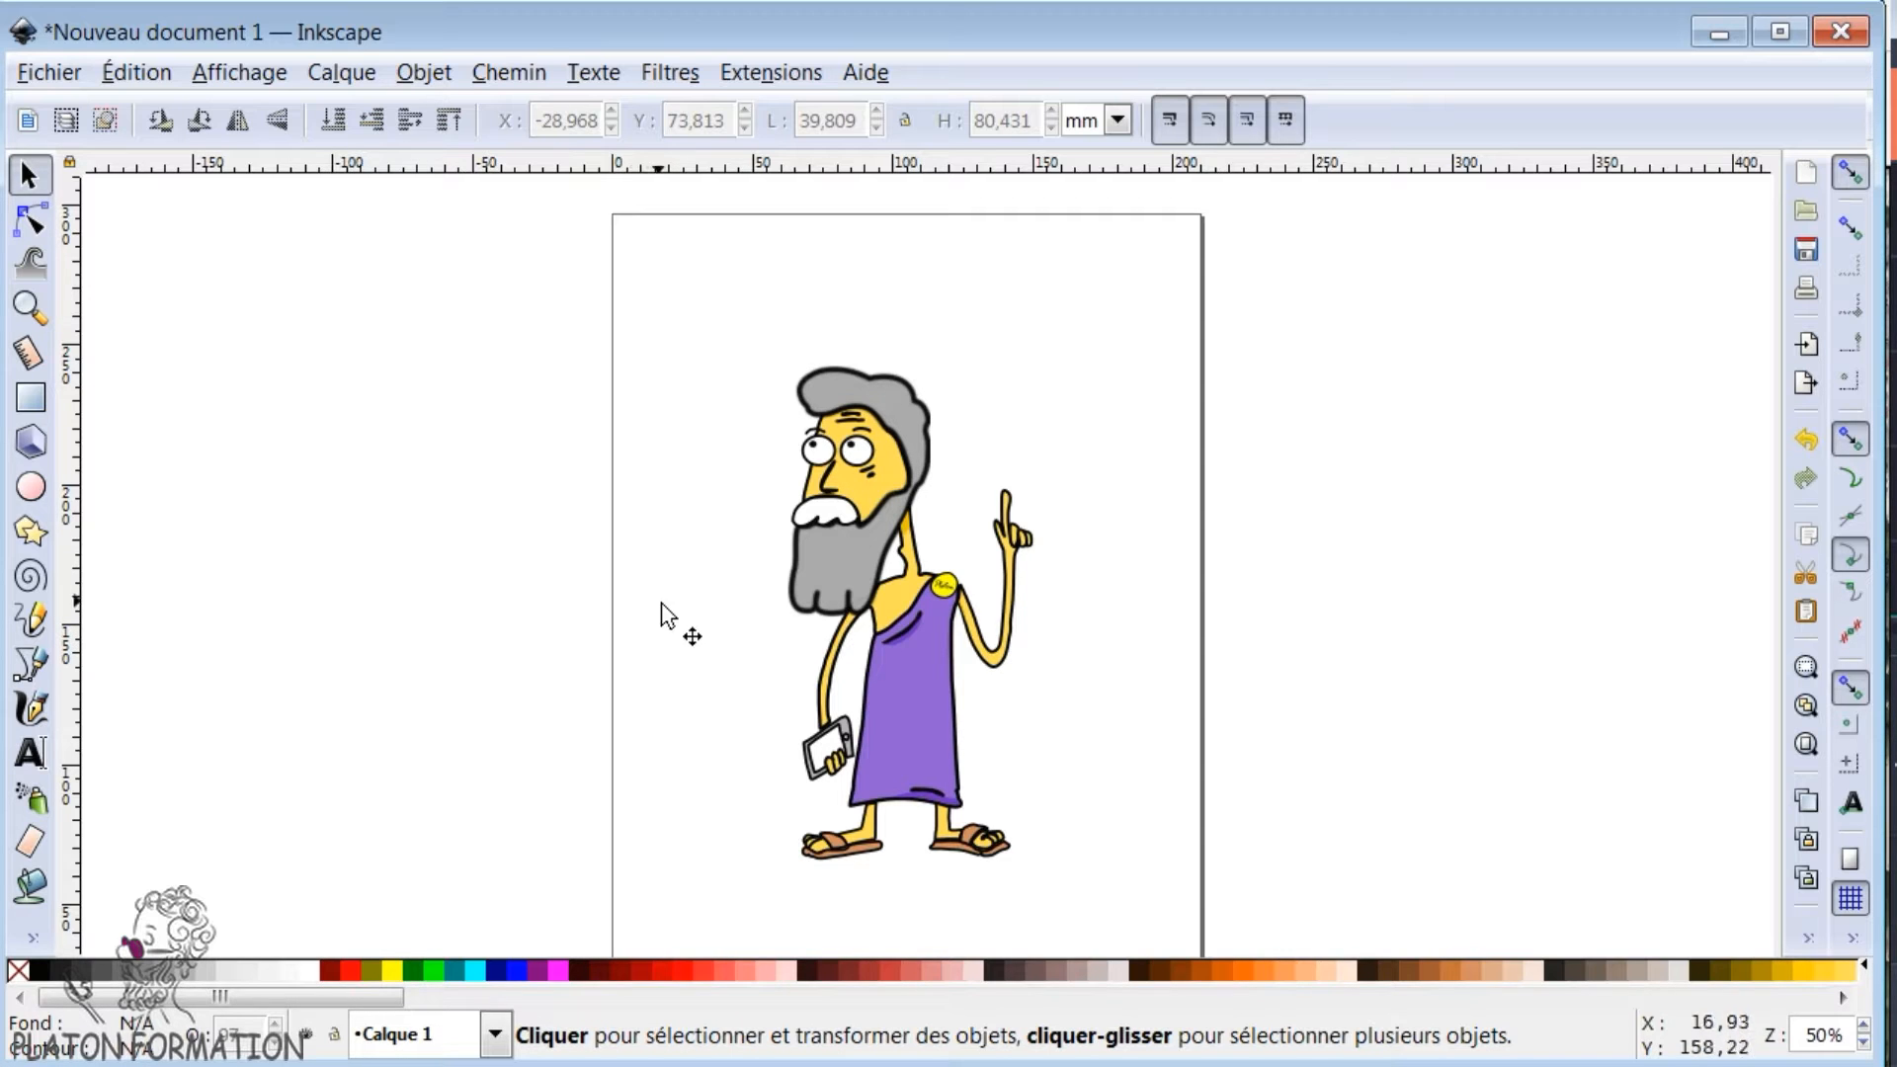
click(1185, 610)
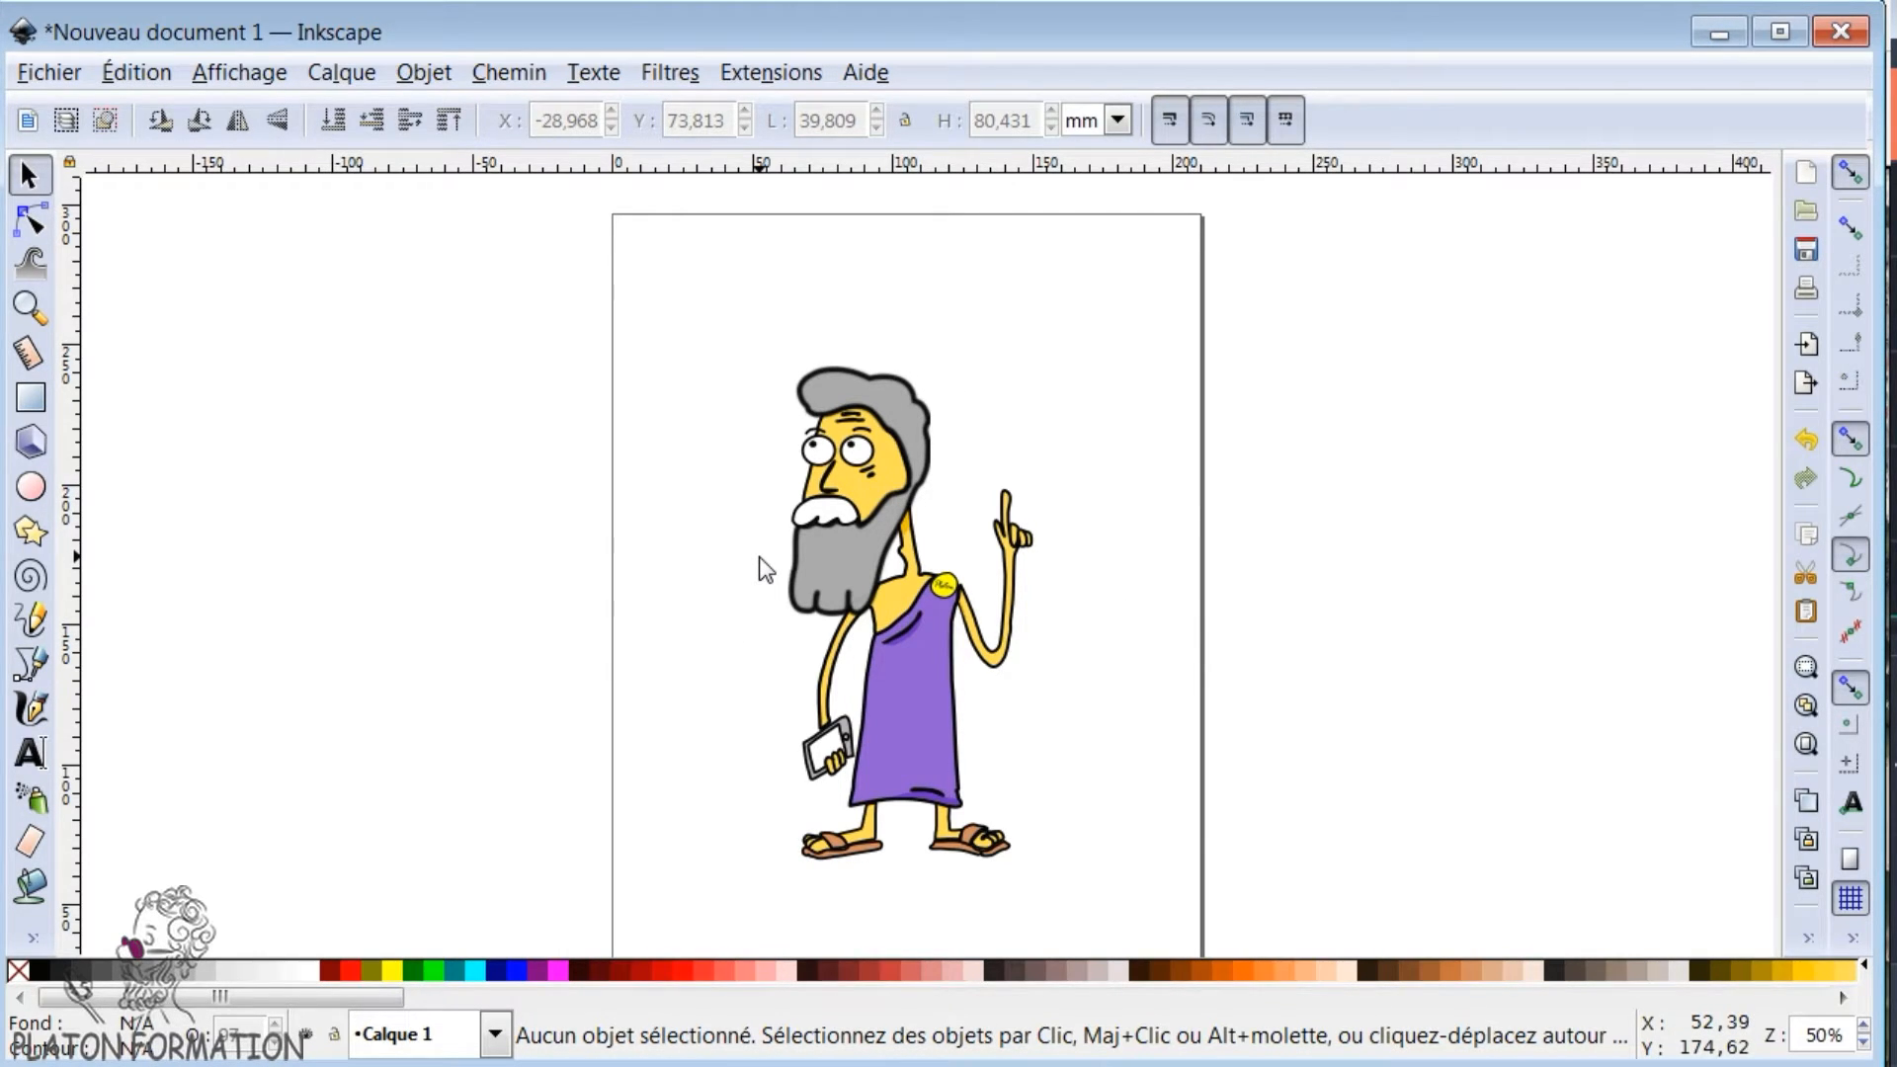
- Switch to the browser's Google Maps page of the Tour Eiffel and frame the lawns beside the tower from directly above
click(1715, 32)
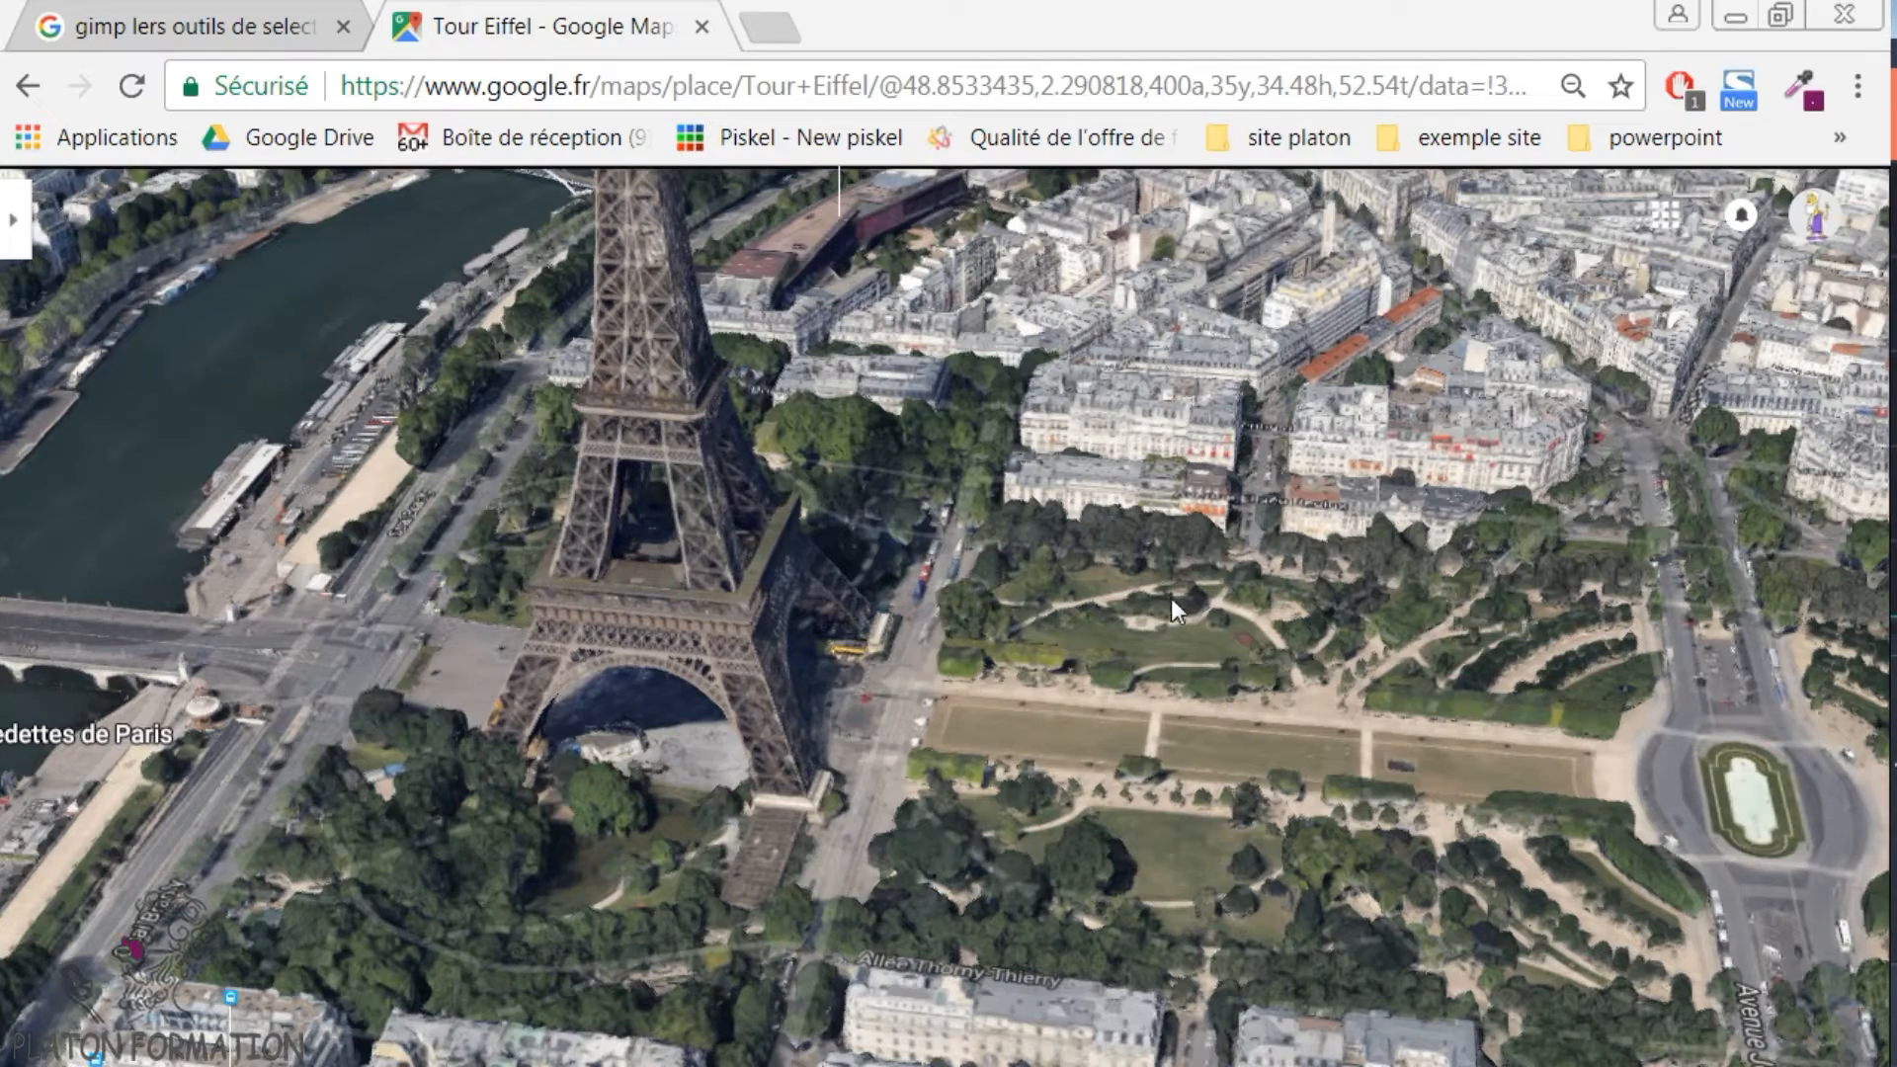
scroll(1206, 755, up, 2)
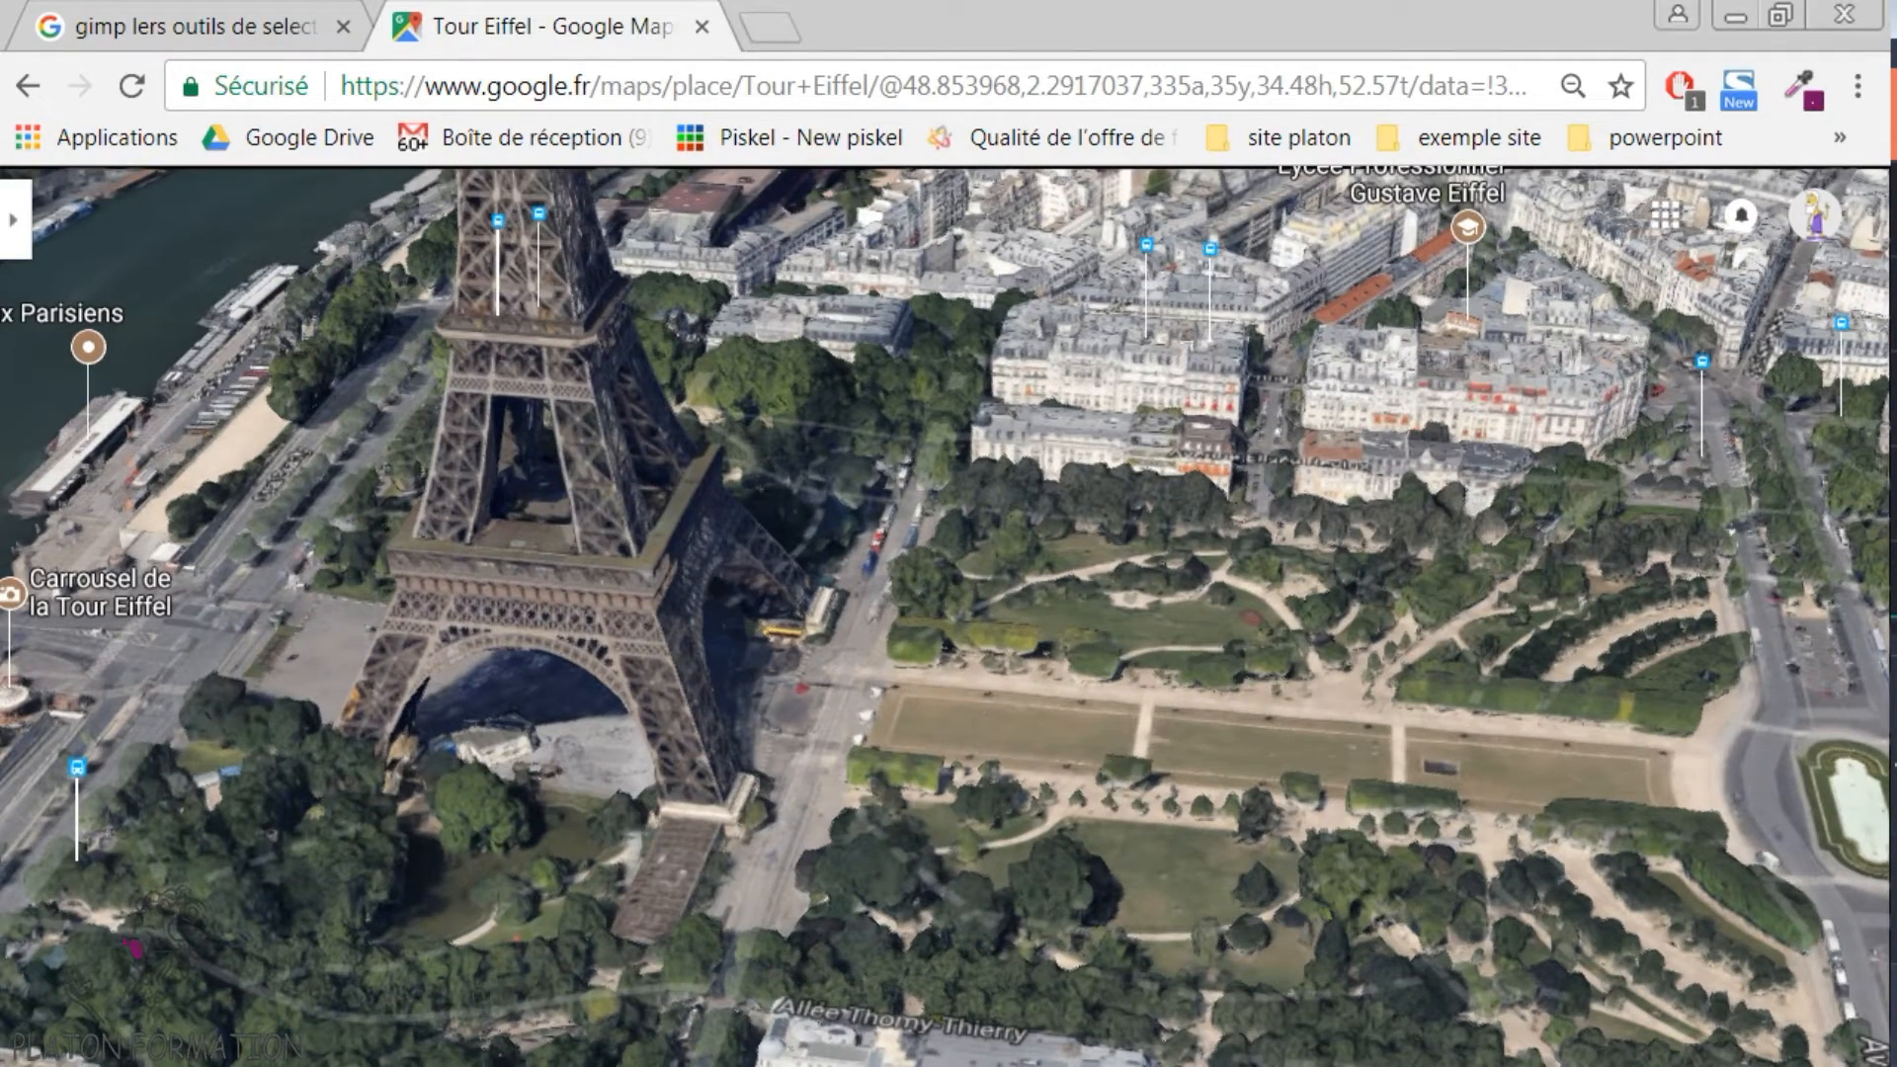
drag(1071, 482, 1118, 804)
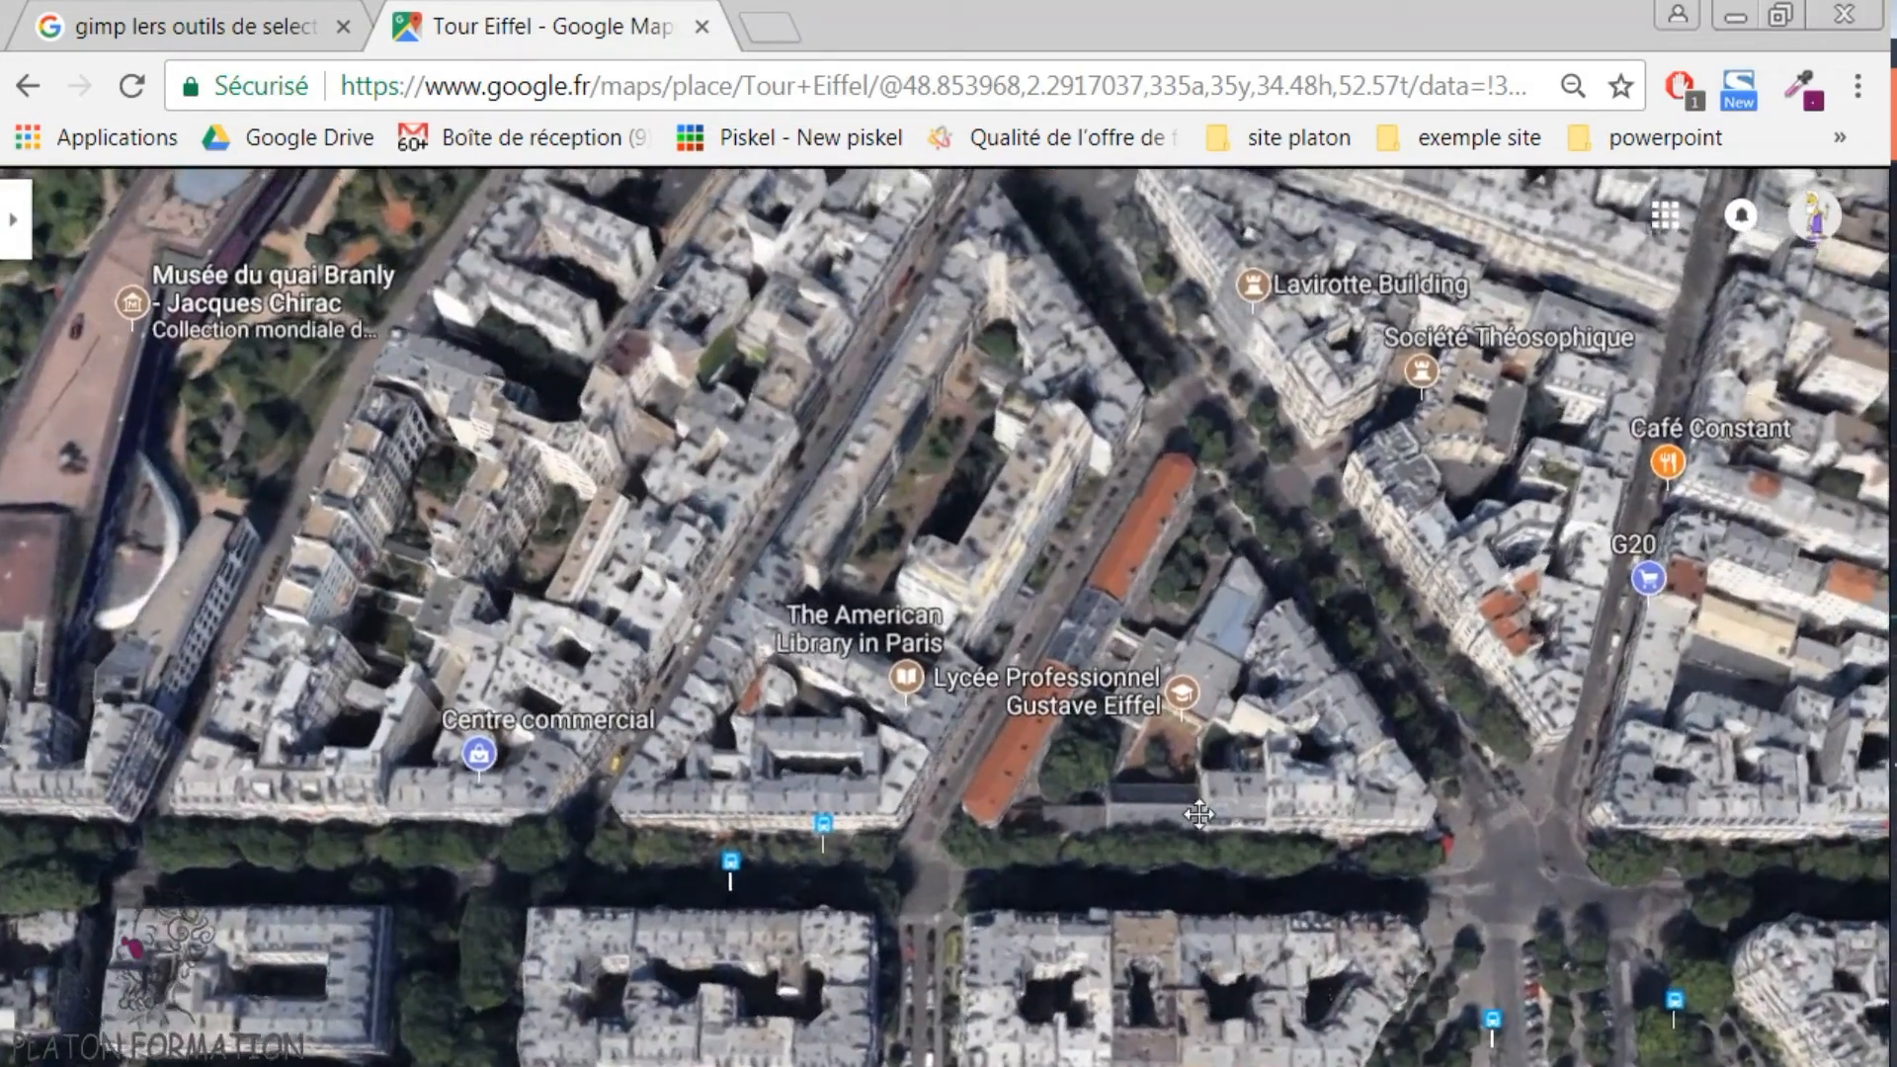
drag(1230, 951, 1119, 583)
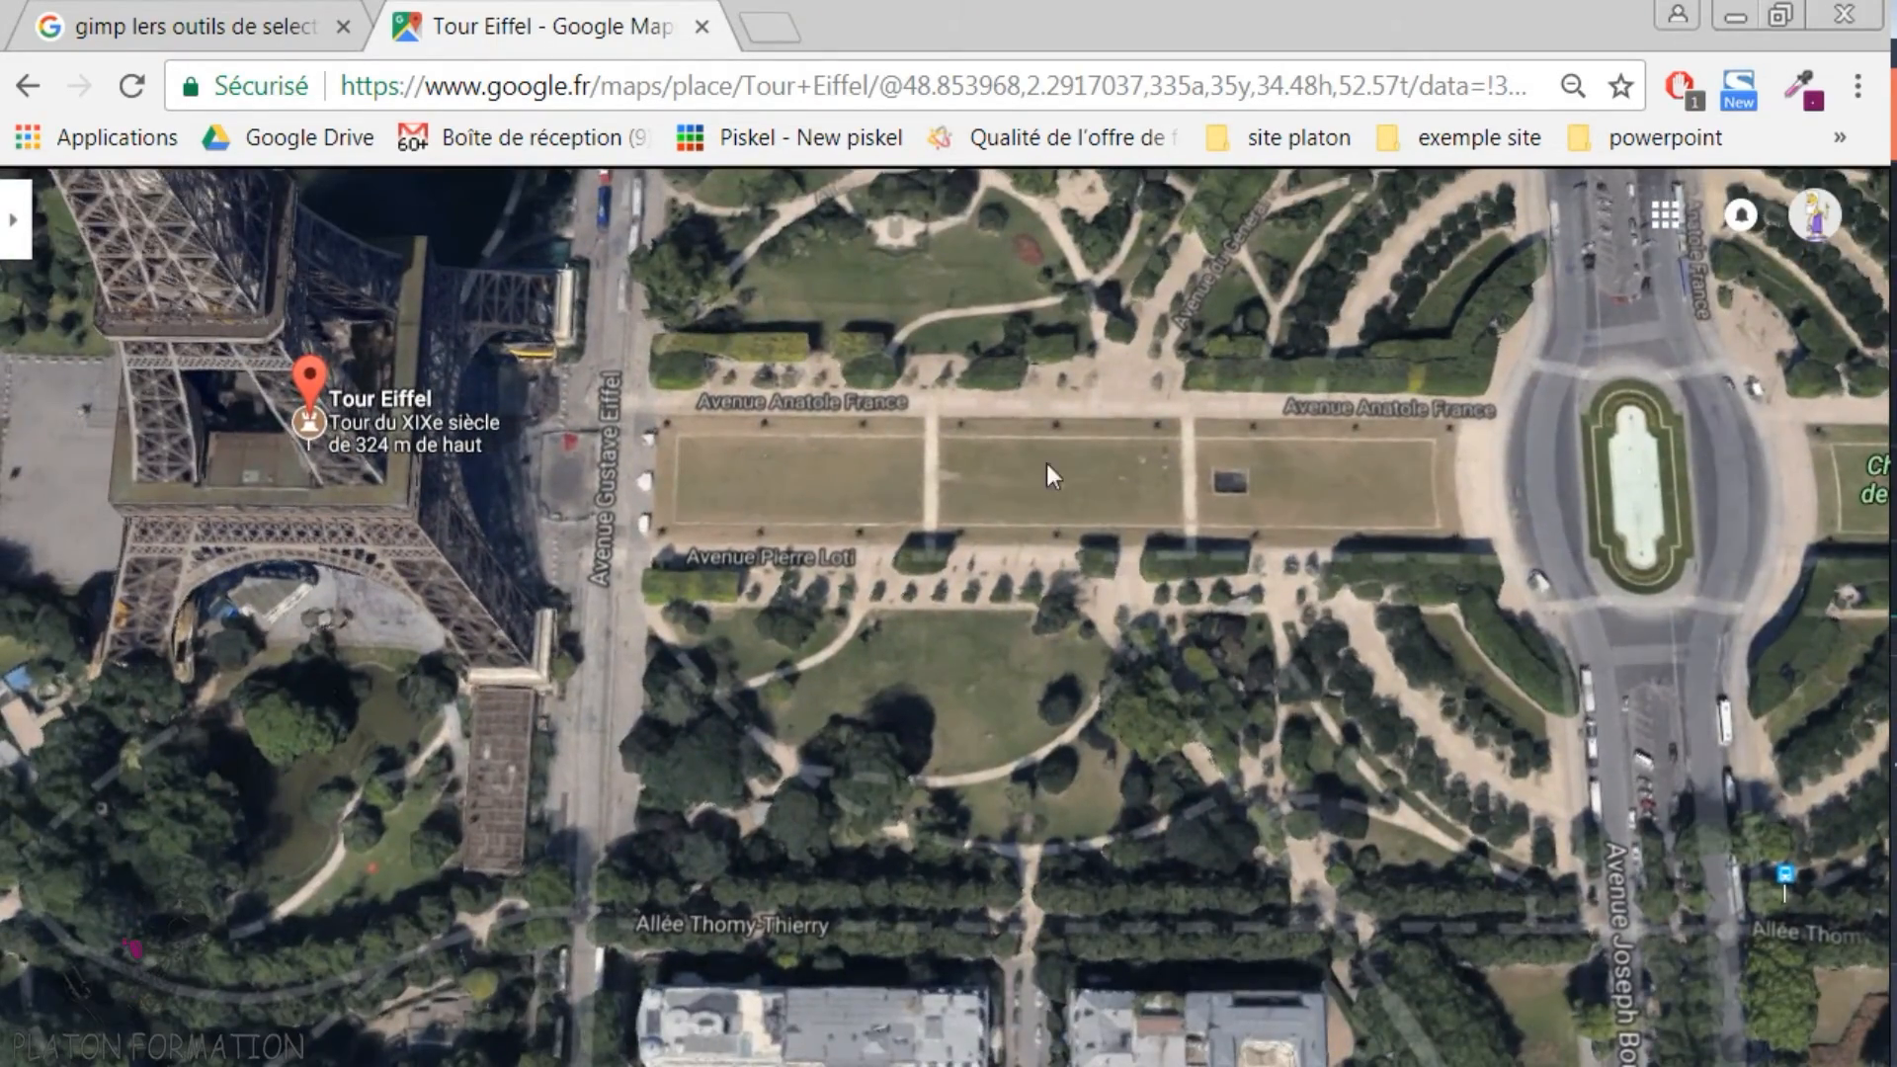
scroll(1011, 382, up, 2)
scroll(1130, 496, down, 1)
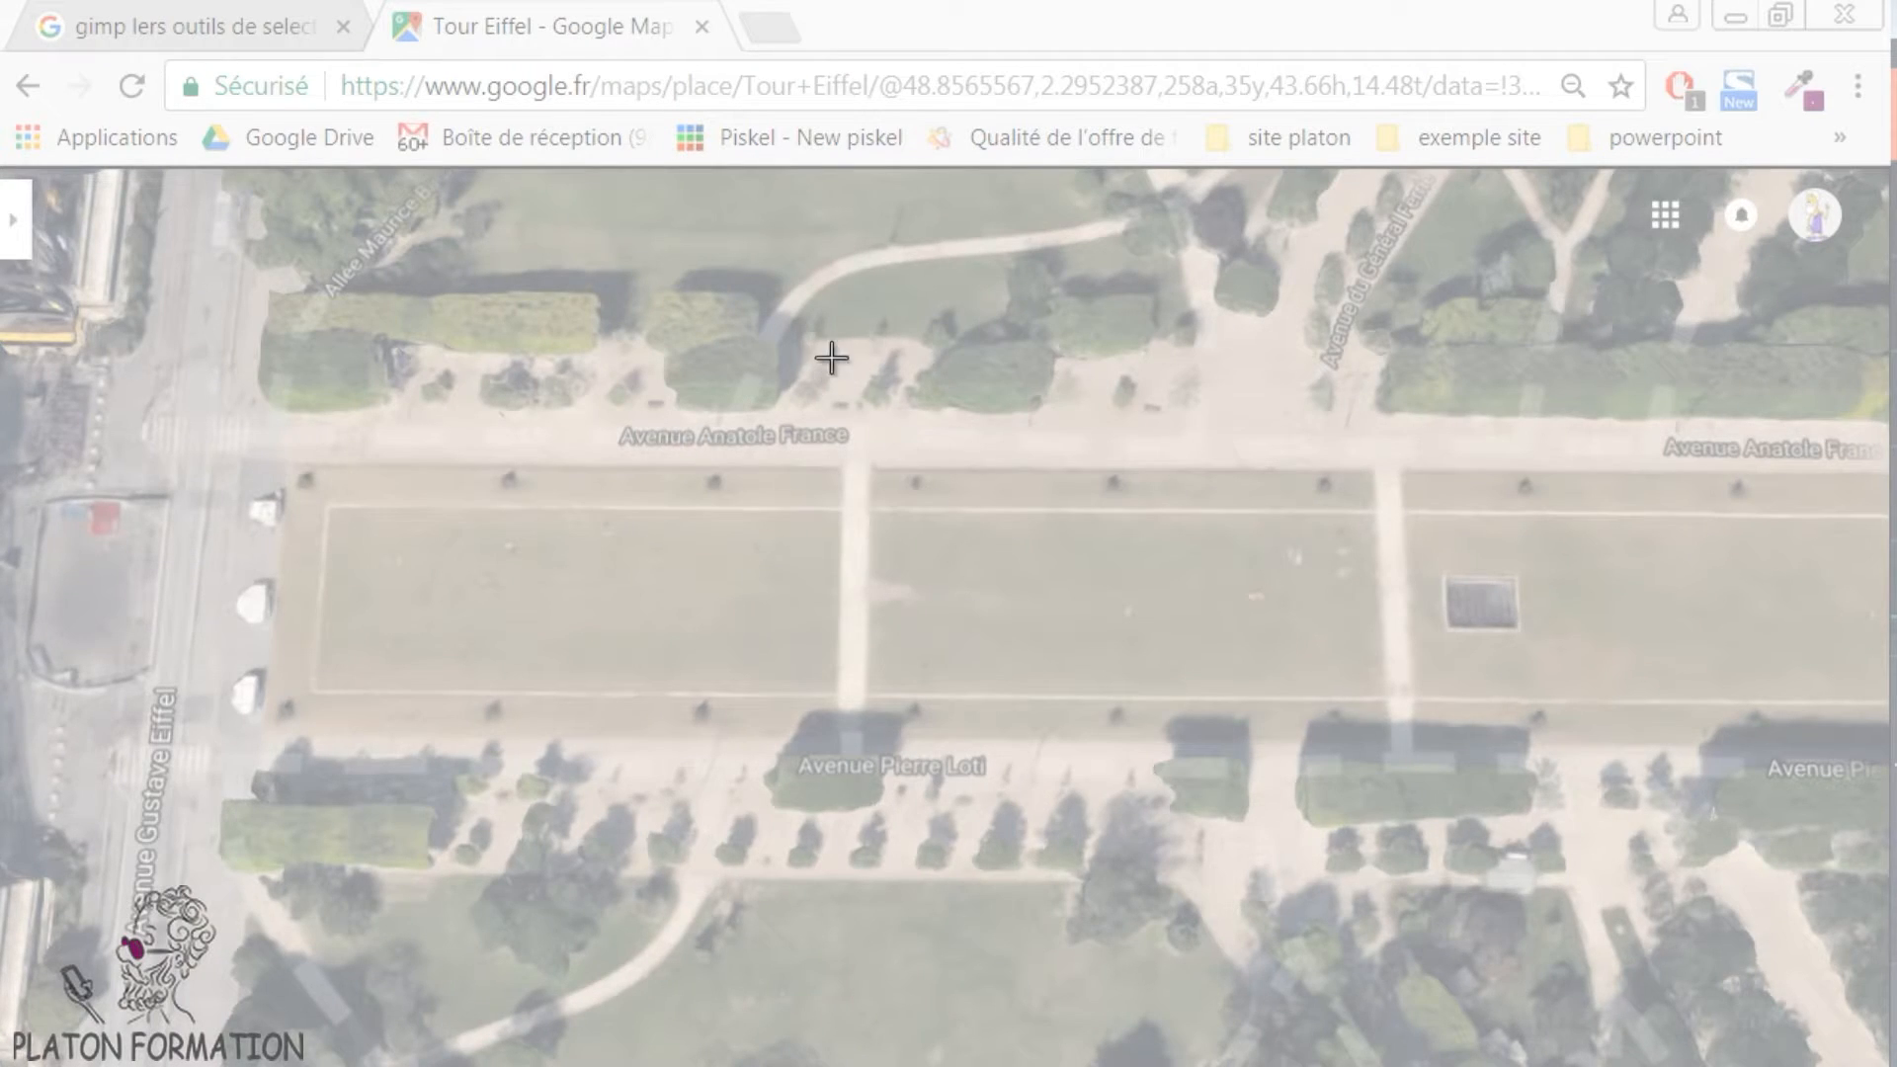
- Capture the central lawn area of the map with Outil Capture and save it as a PNG named Capture
drag(754, 293, 1528, 941)
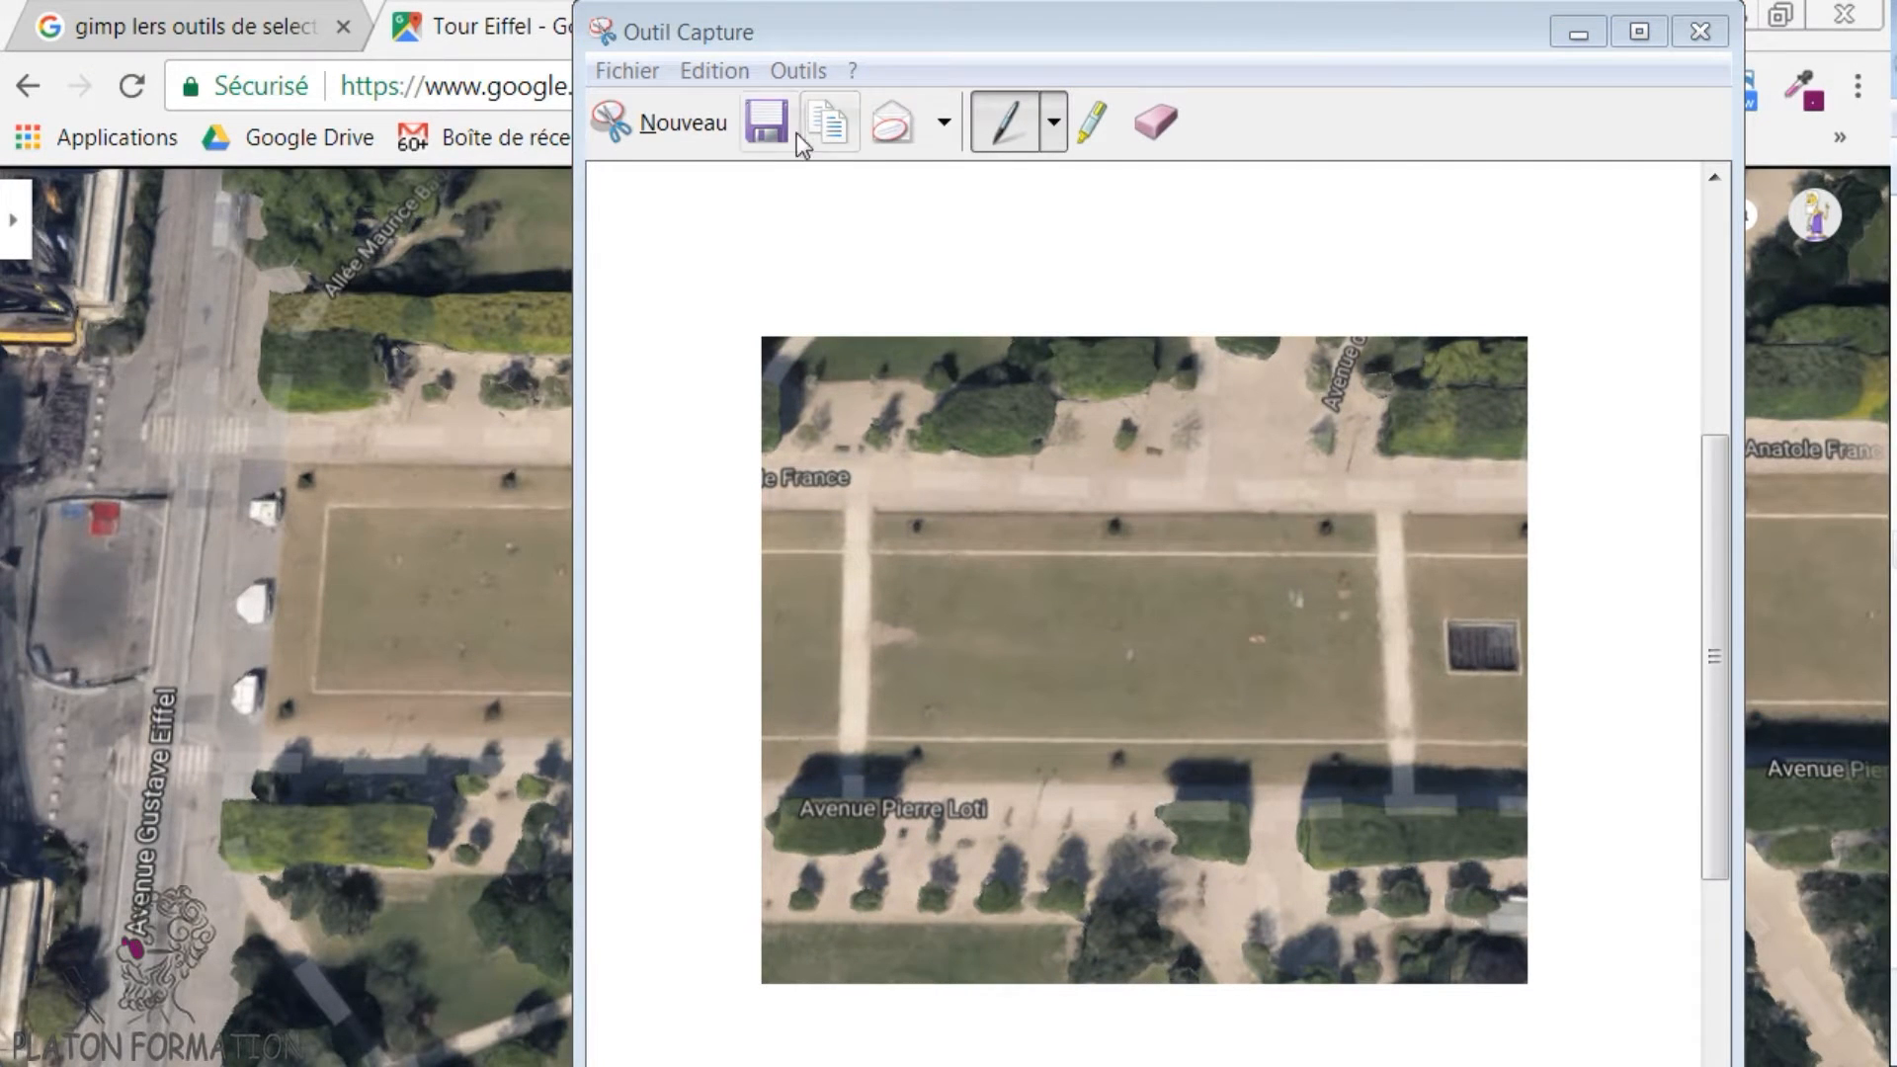
click(766, 121)
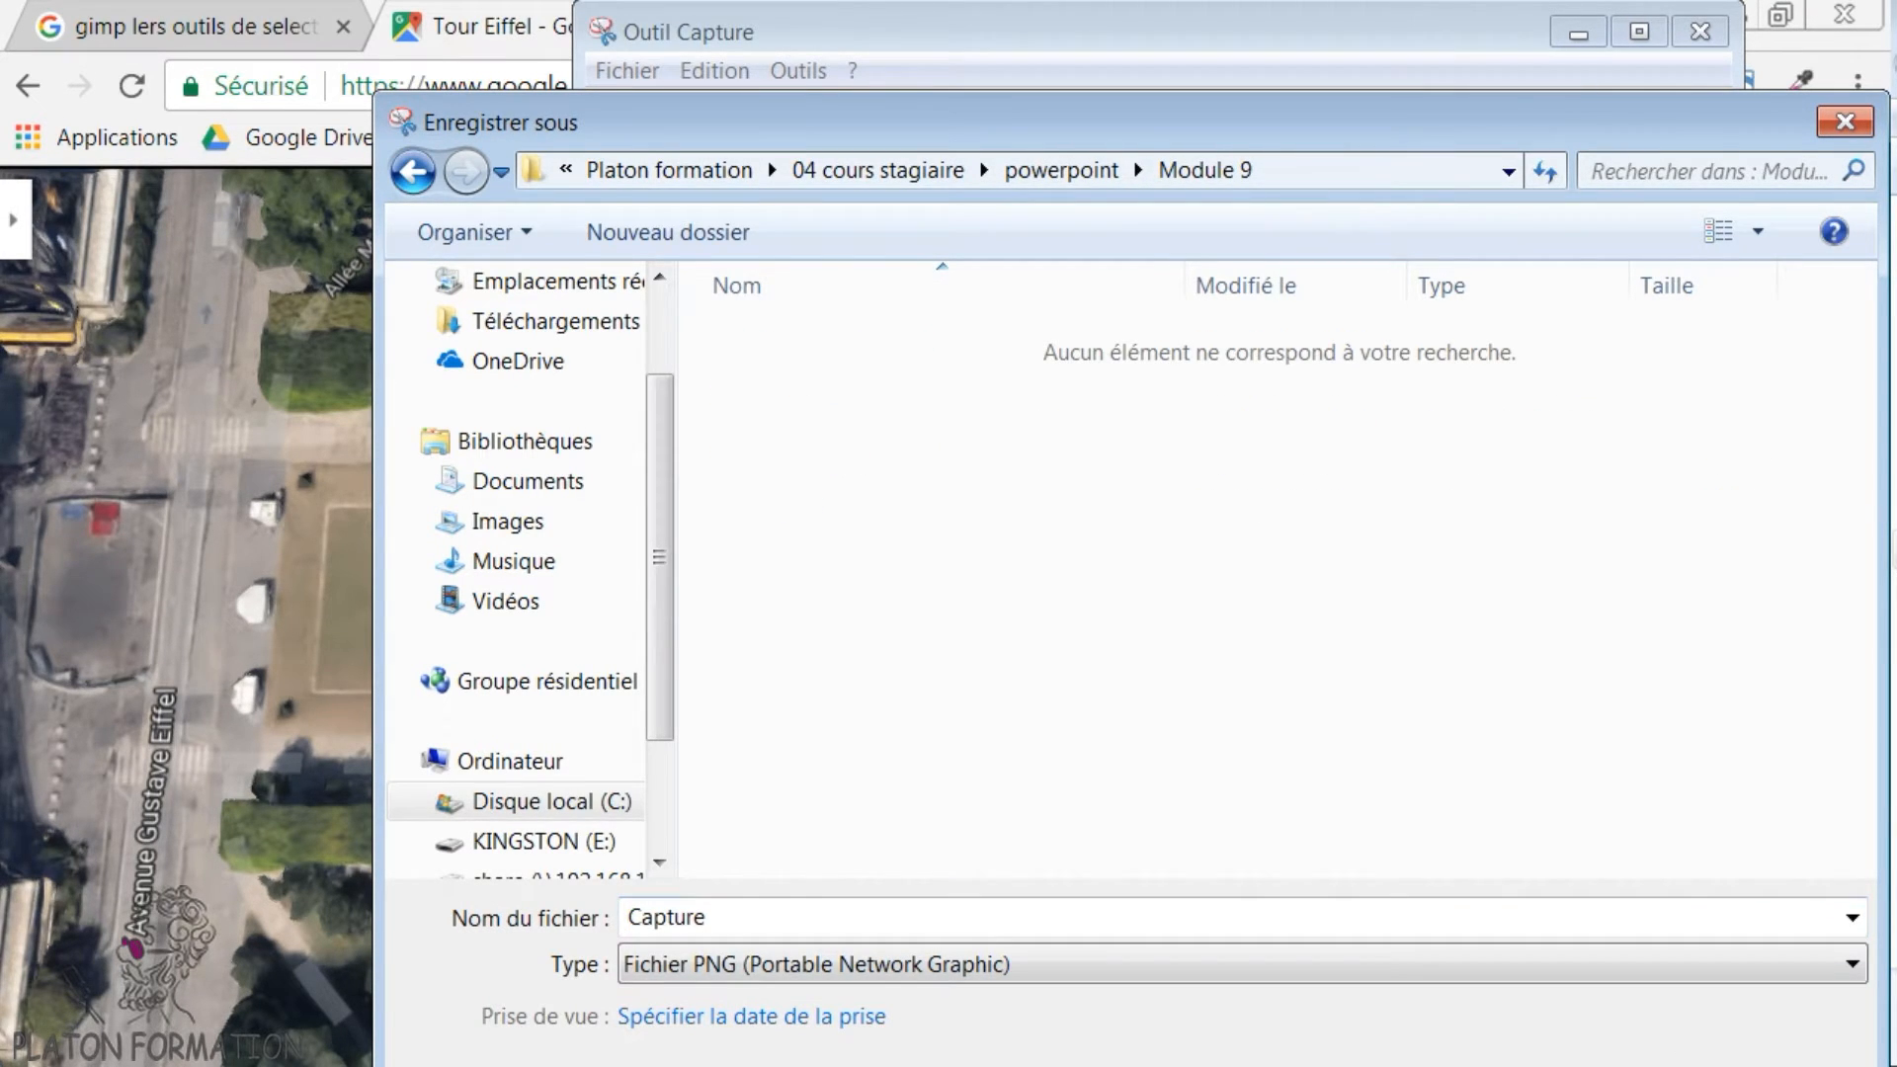
key(Return)
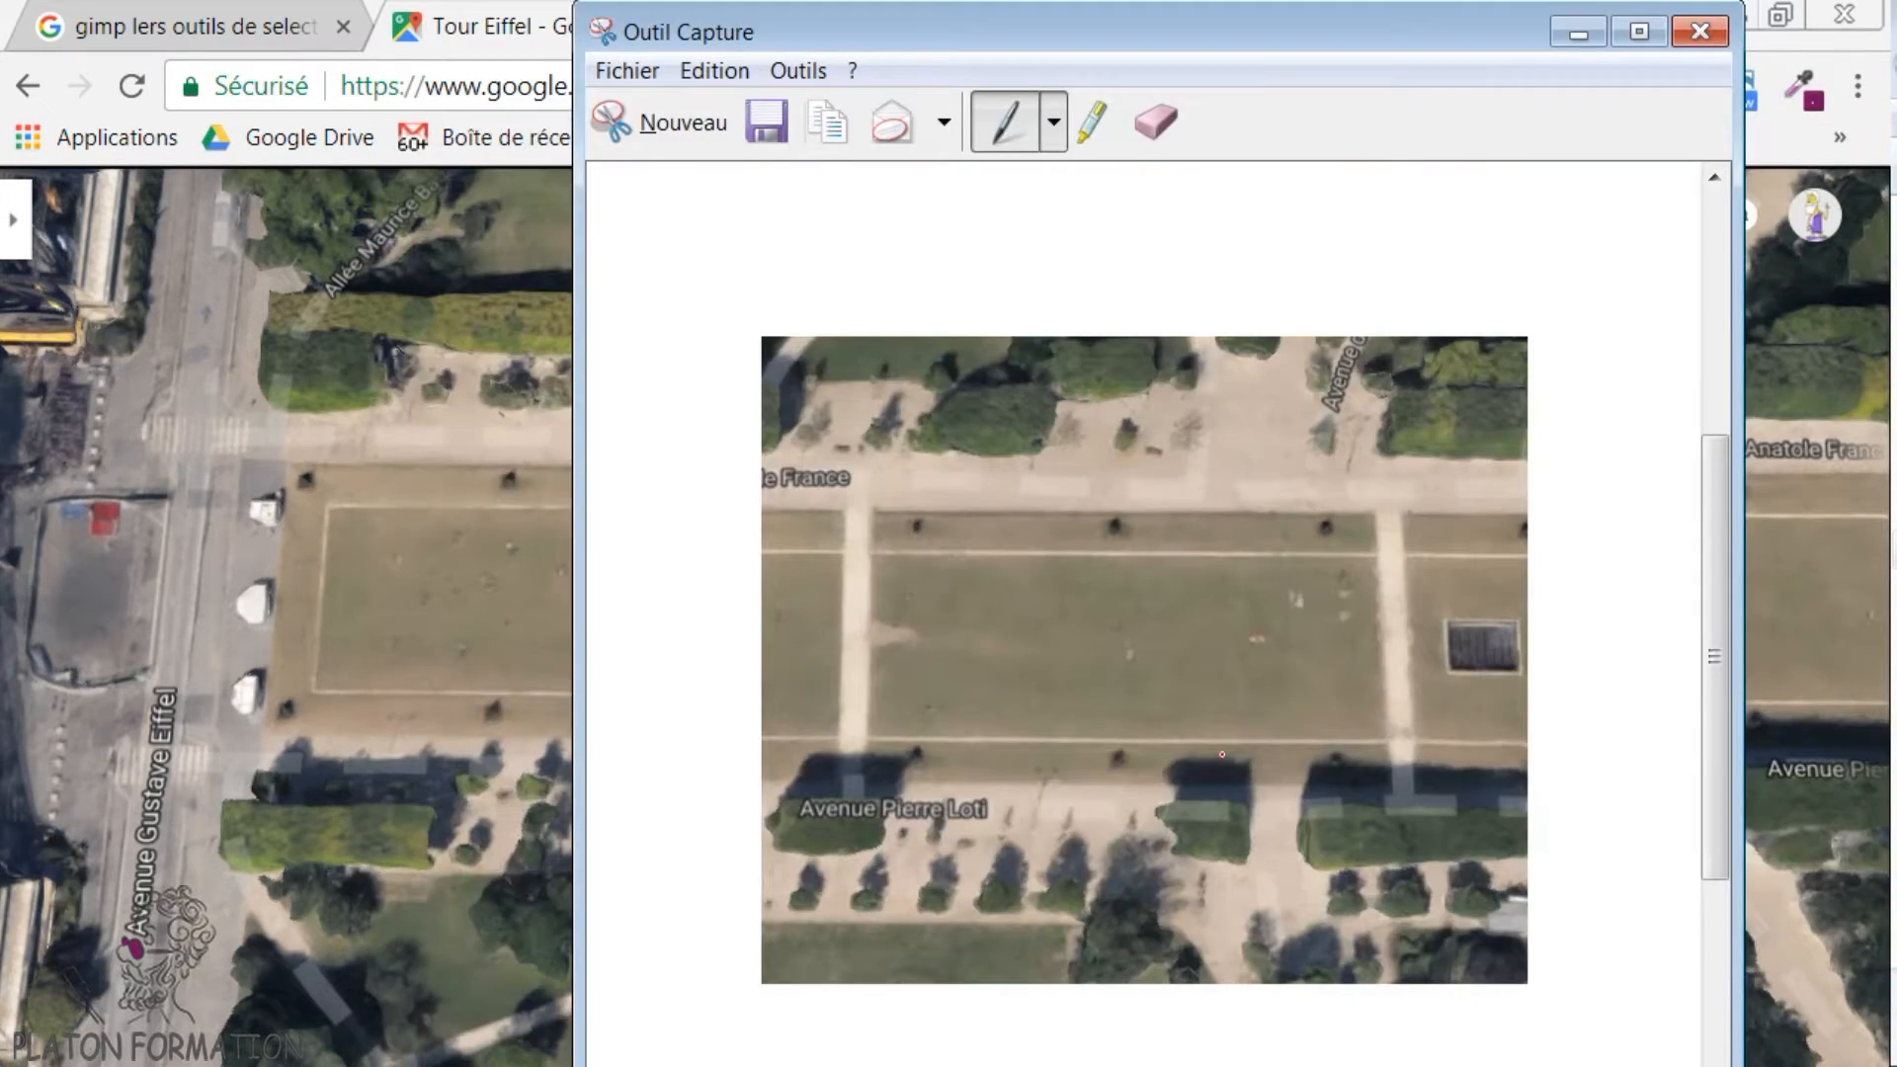
- Switch back to Inkscape and try opening the Capture image, embedded, with resolution from the file and default rendering
key(alt+Tab)
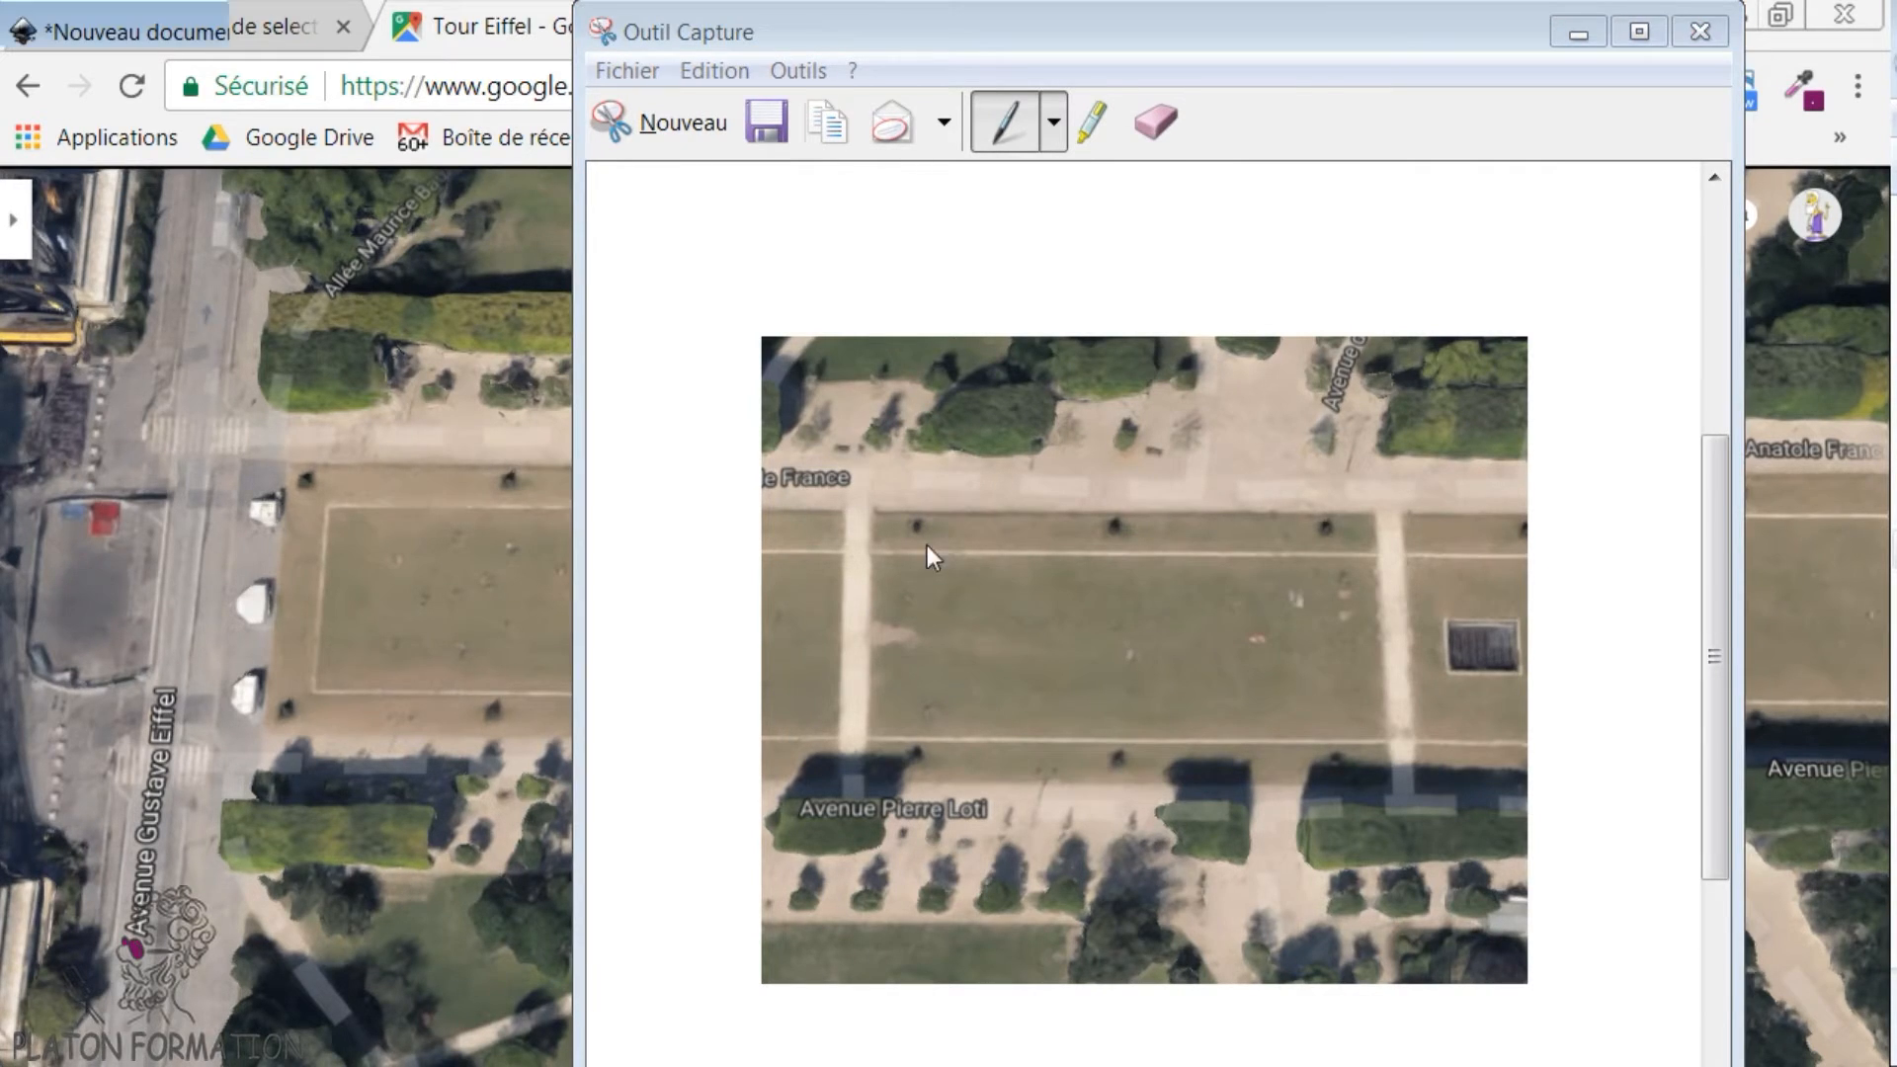
click(60, 75)
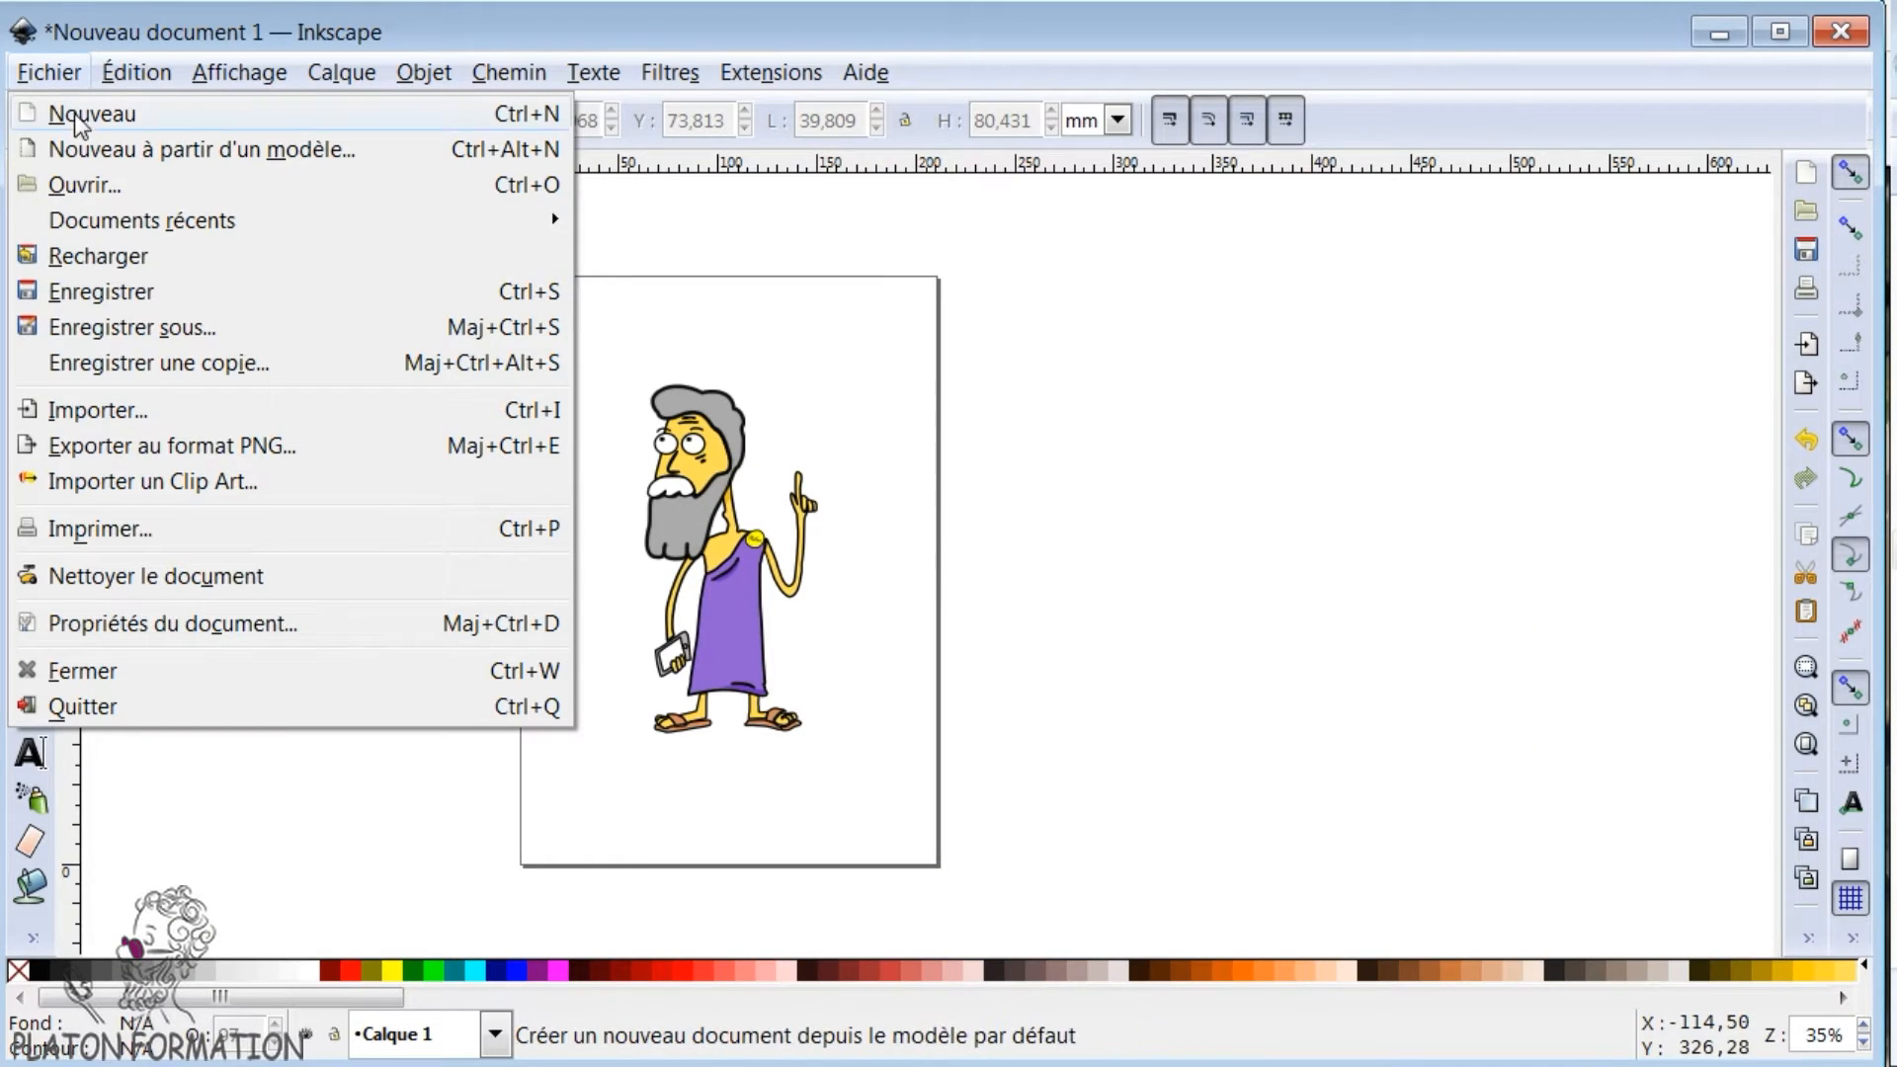
click(72, 190)
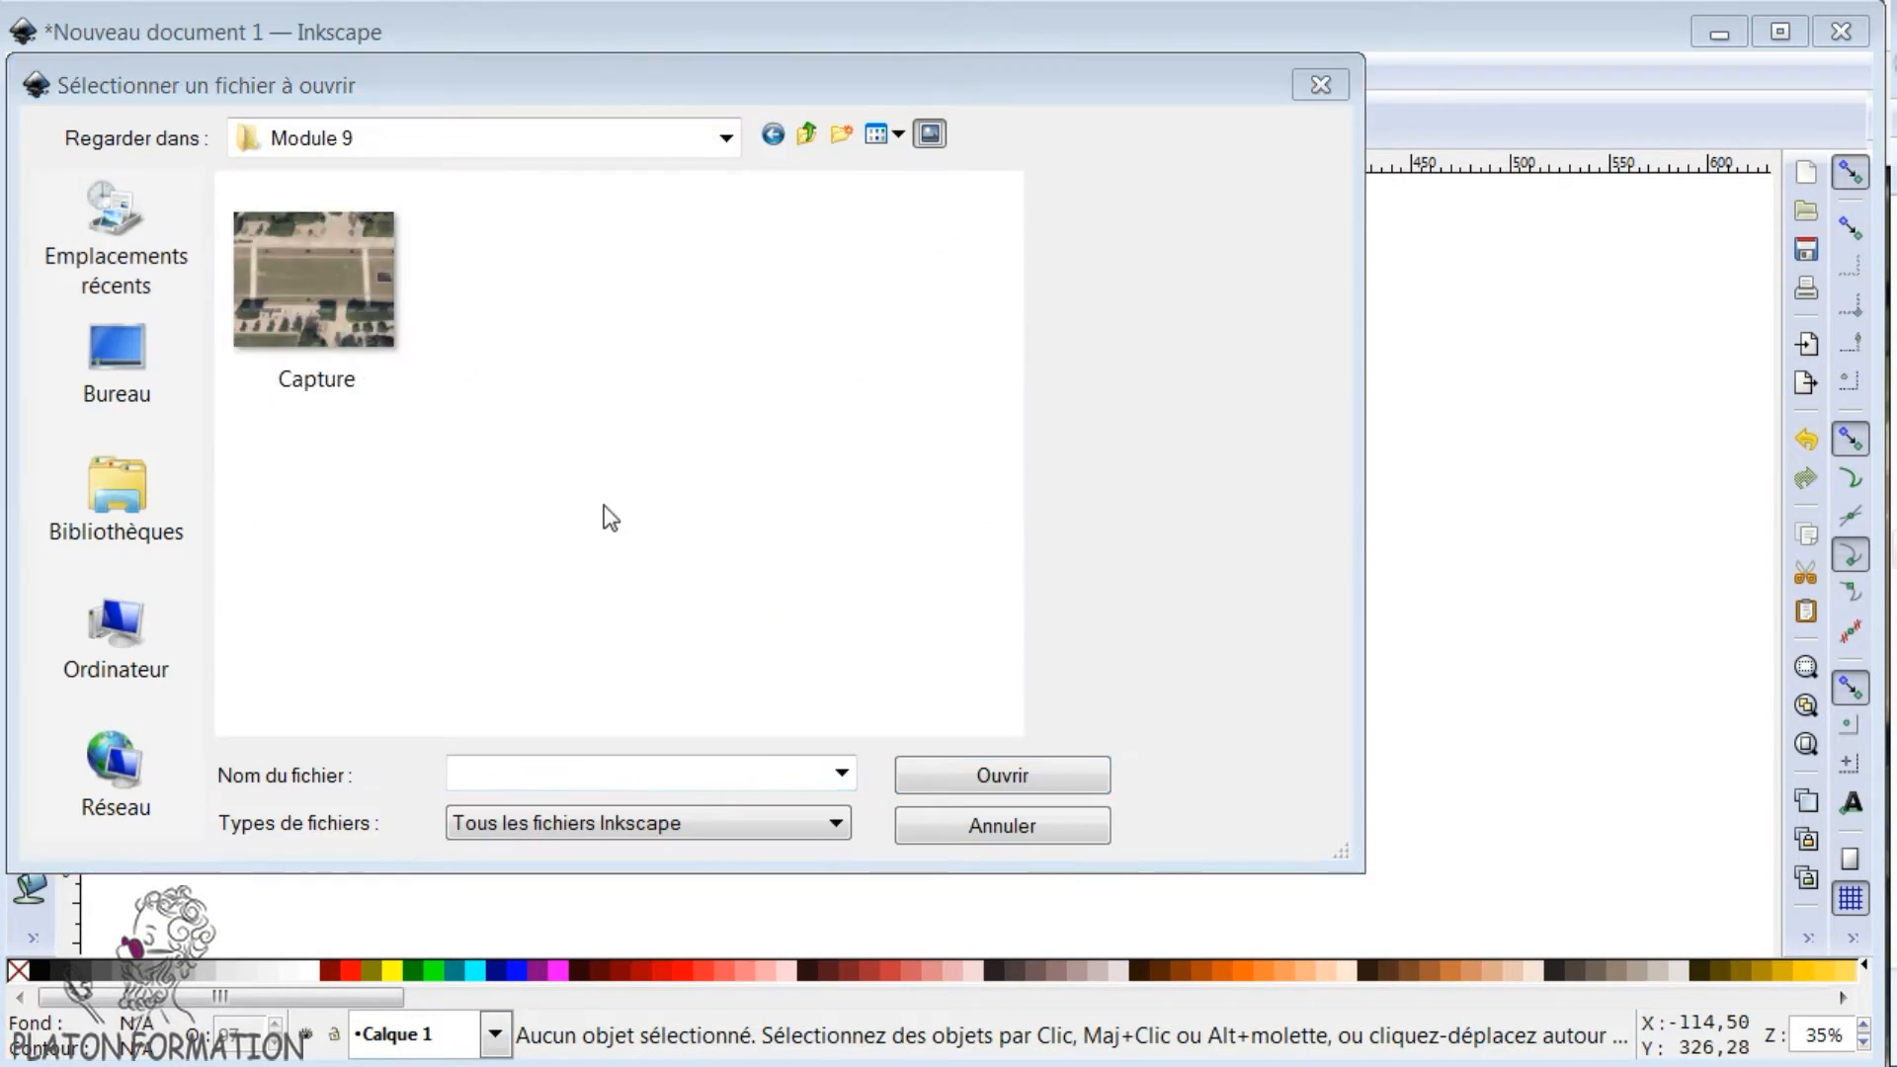
click(317, 294)
click(998, 766)
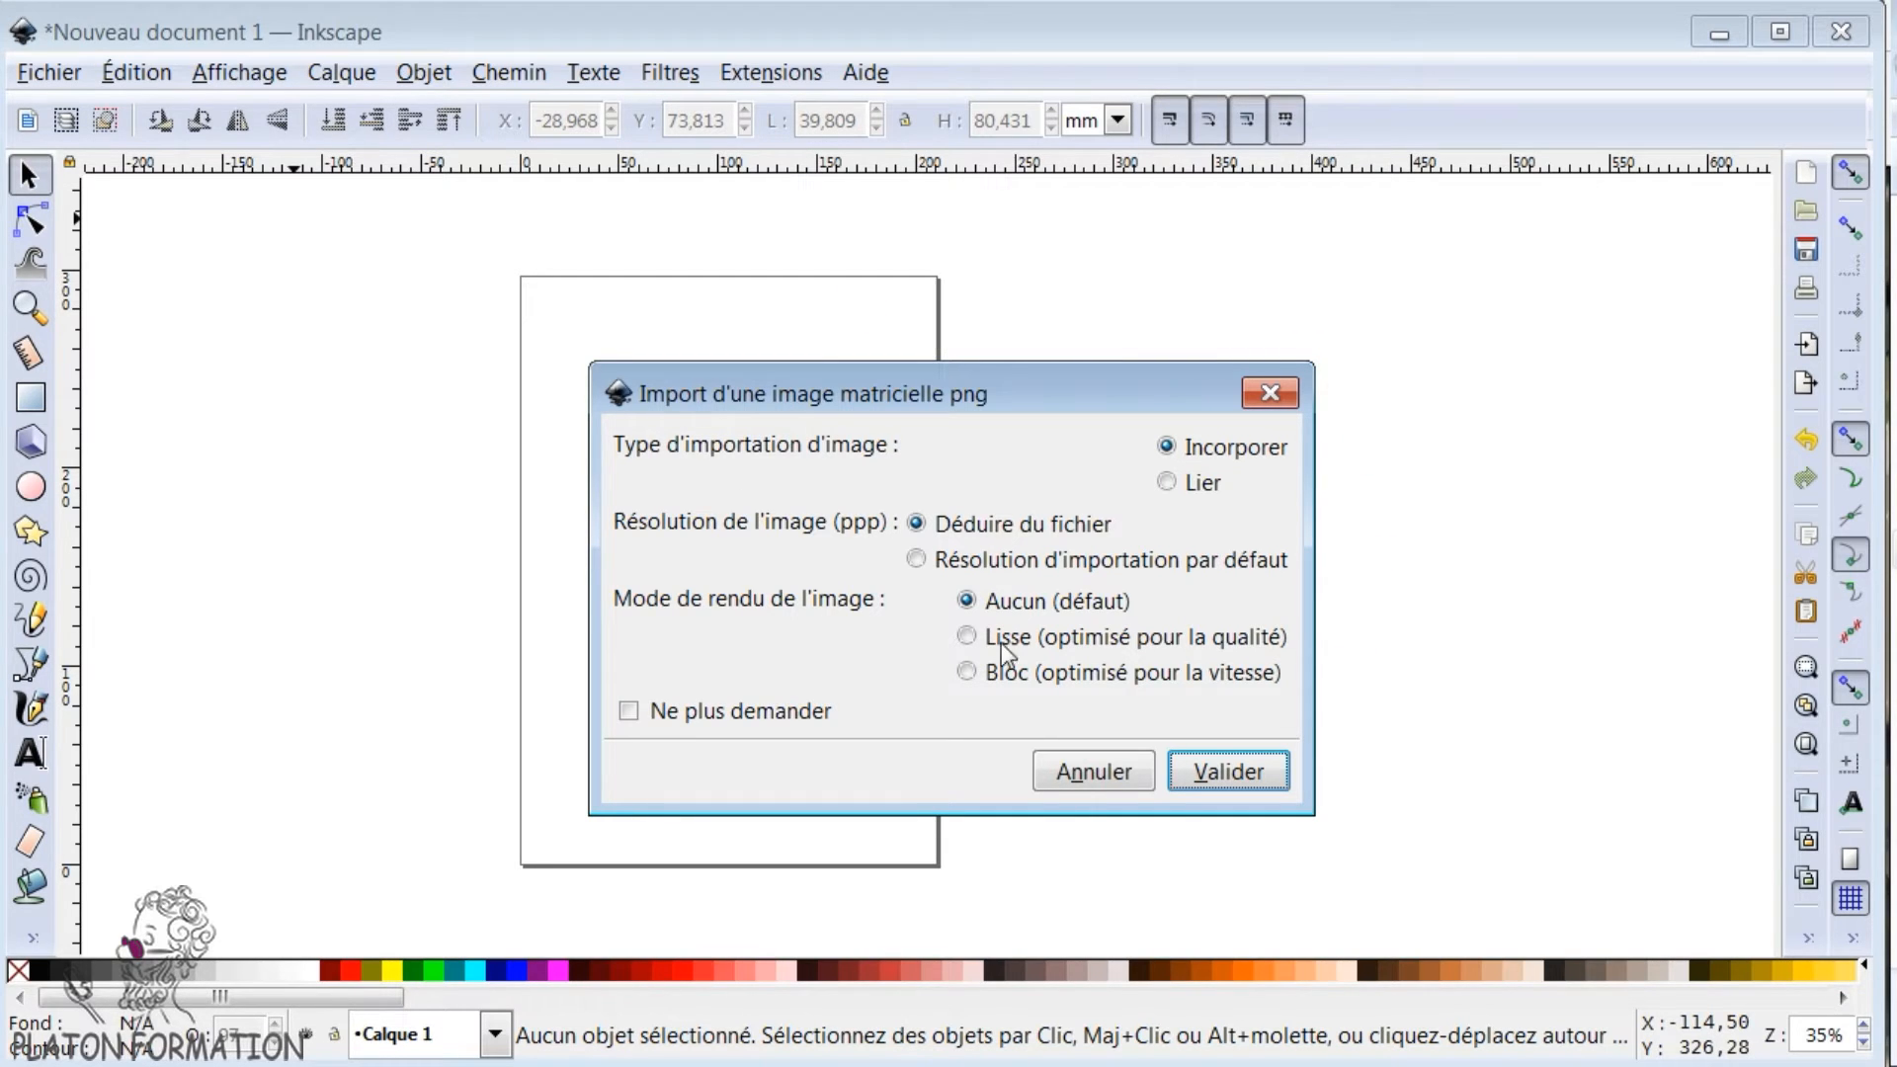
click(1225, 772)
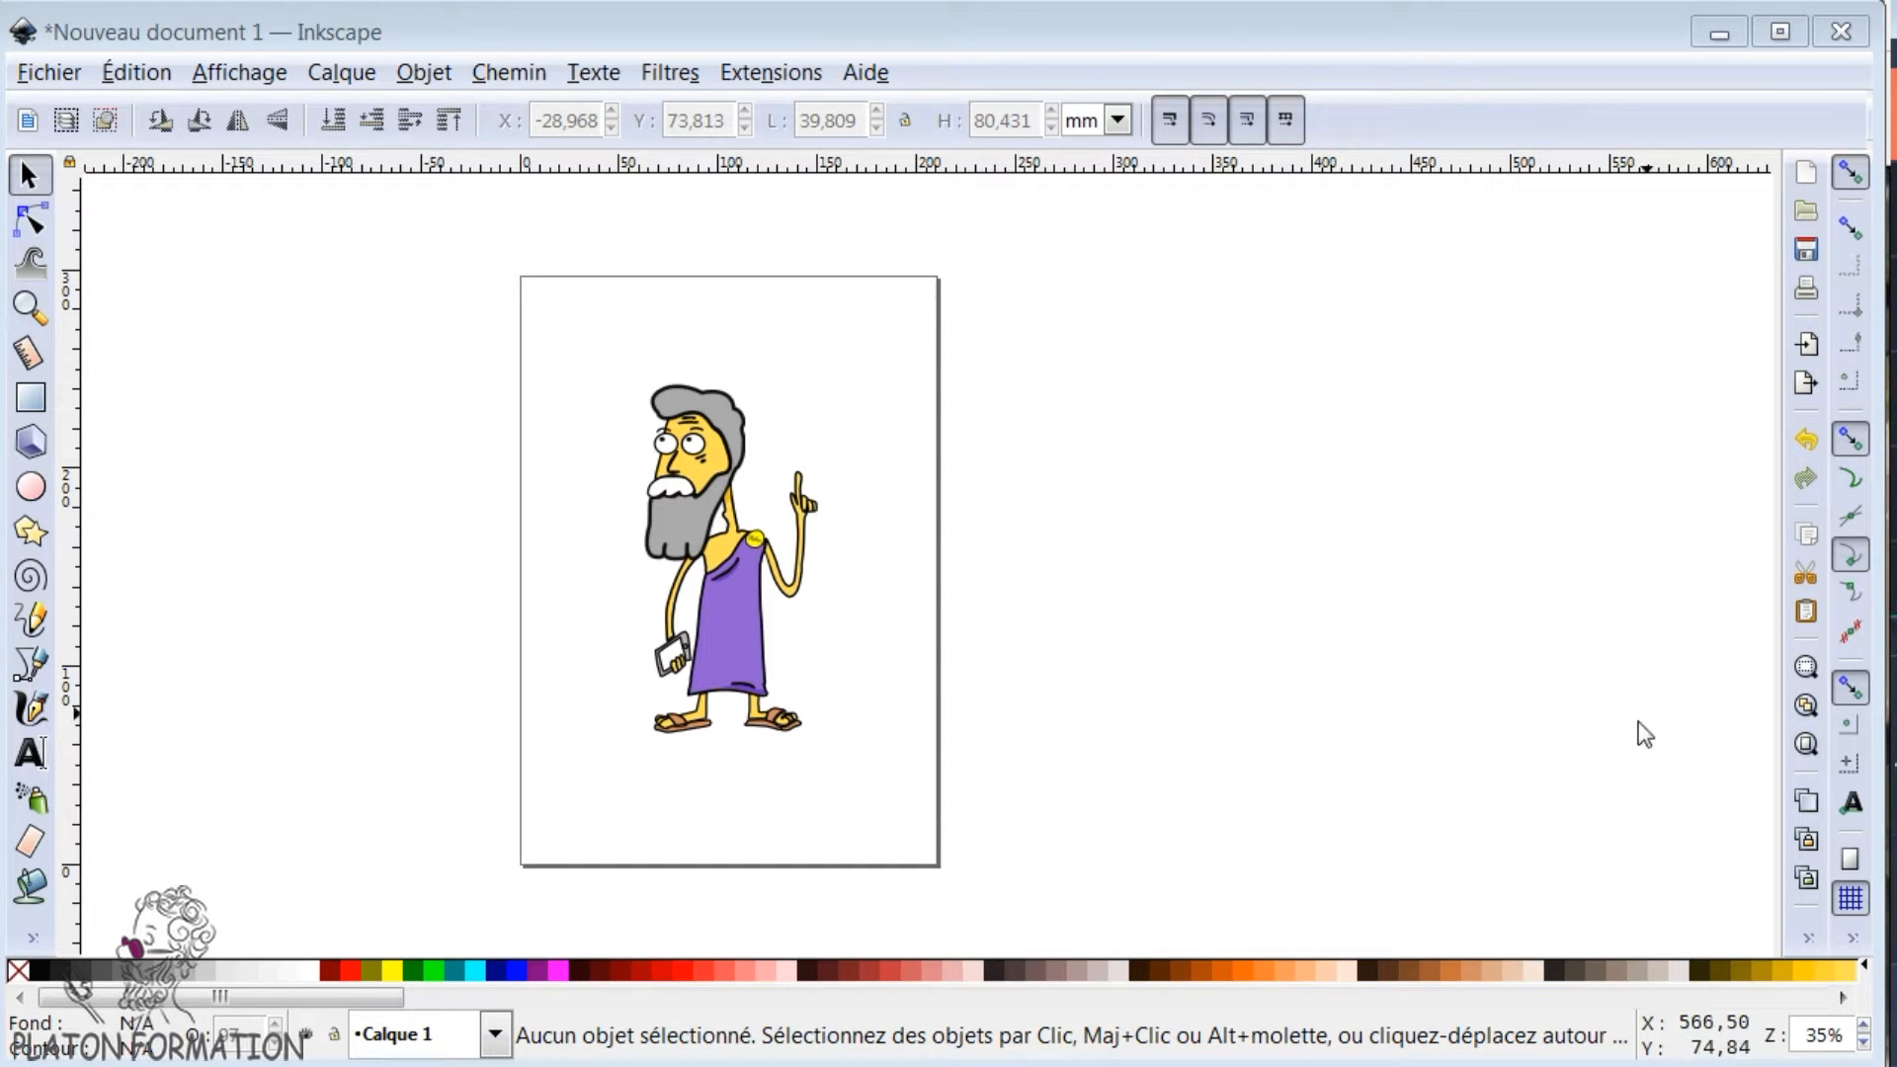
- Import the Capture image from the file explorer window into the character's drawing, embedded with the default resolution and rendering options
drag(1896, 188, 1719, 185)
drag(1610, 566, 411, 602)
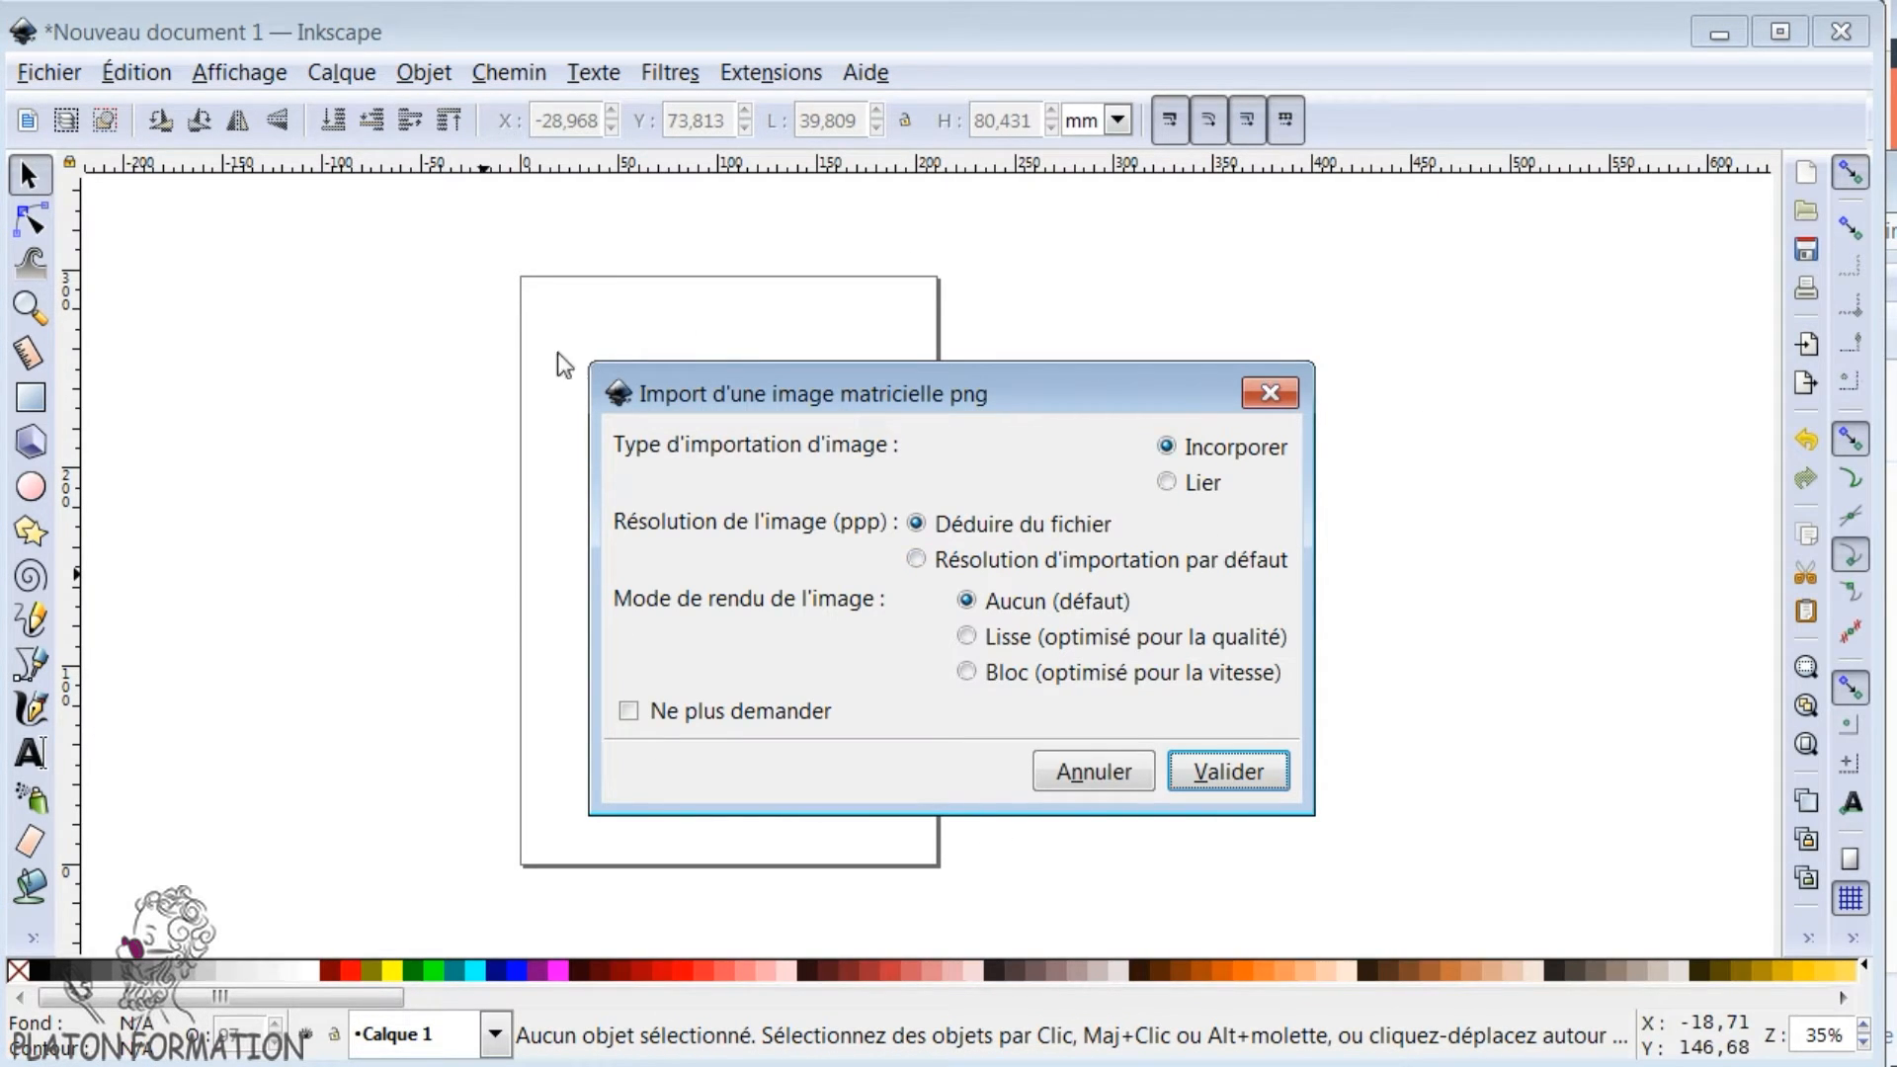
click(1211, 775)
- Shift the imported photo aside and move the whole character off the page to the right
drag(1219, 784, 987, 656)
drag(553, 343, 874, 819)
drag(746, 660, 1338, 666)
- Place the aerial photo on the page and enlarge it to about 201 by 170 mm, nearly filling the page width
drag(1000, 659, 681, 609)
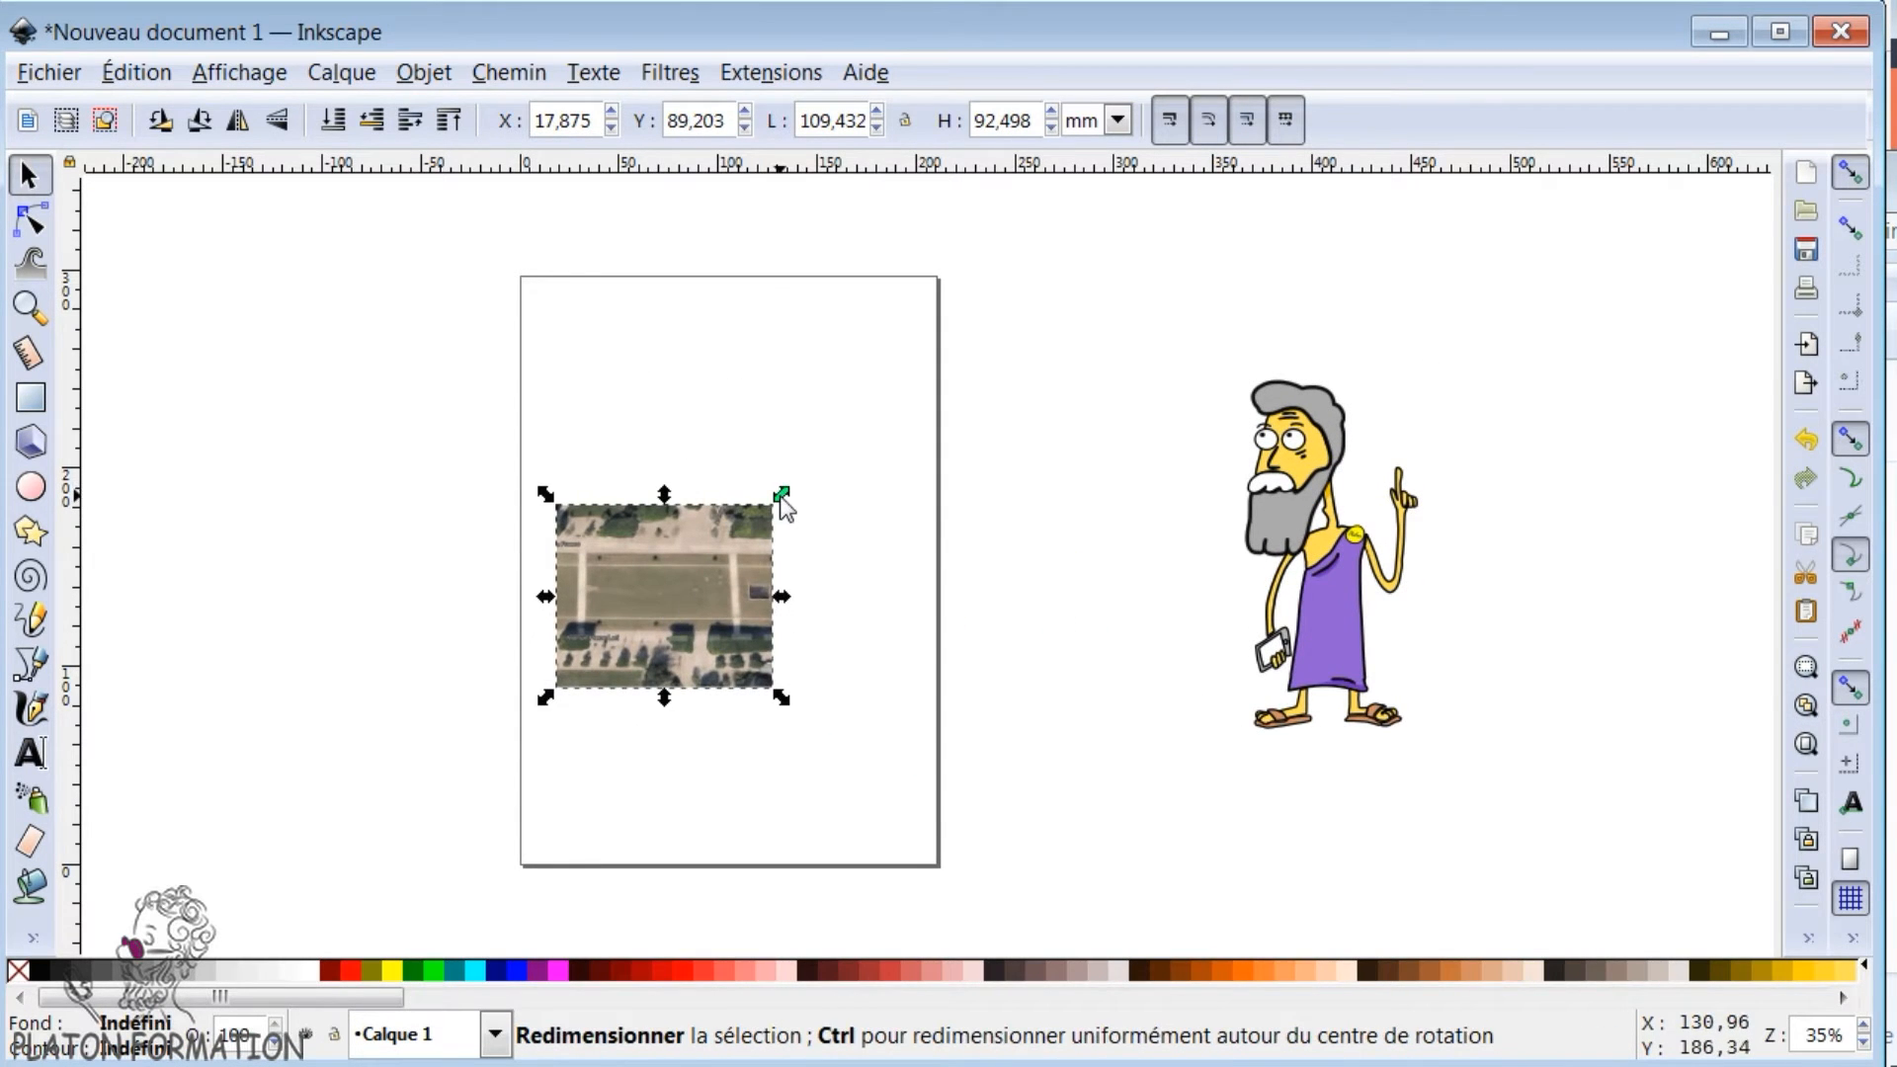
drag(780, 496, 1033, 375)
drag(838, 507, 813, 535)
ctrl+scroll(496, 531, up, 2)
ctrl+scroll(1440, 454, up, 1)
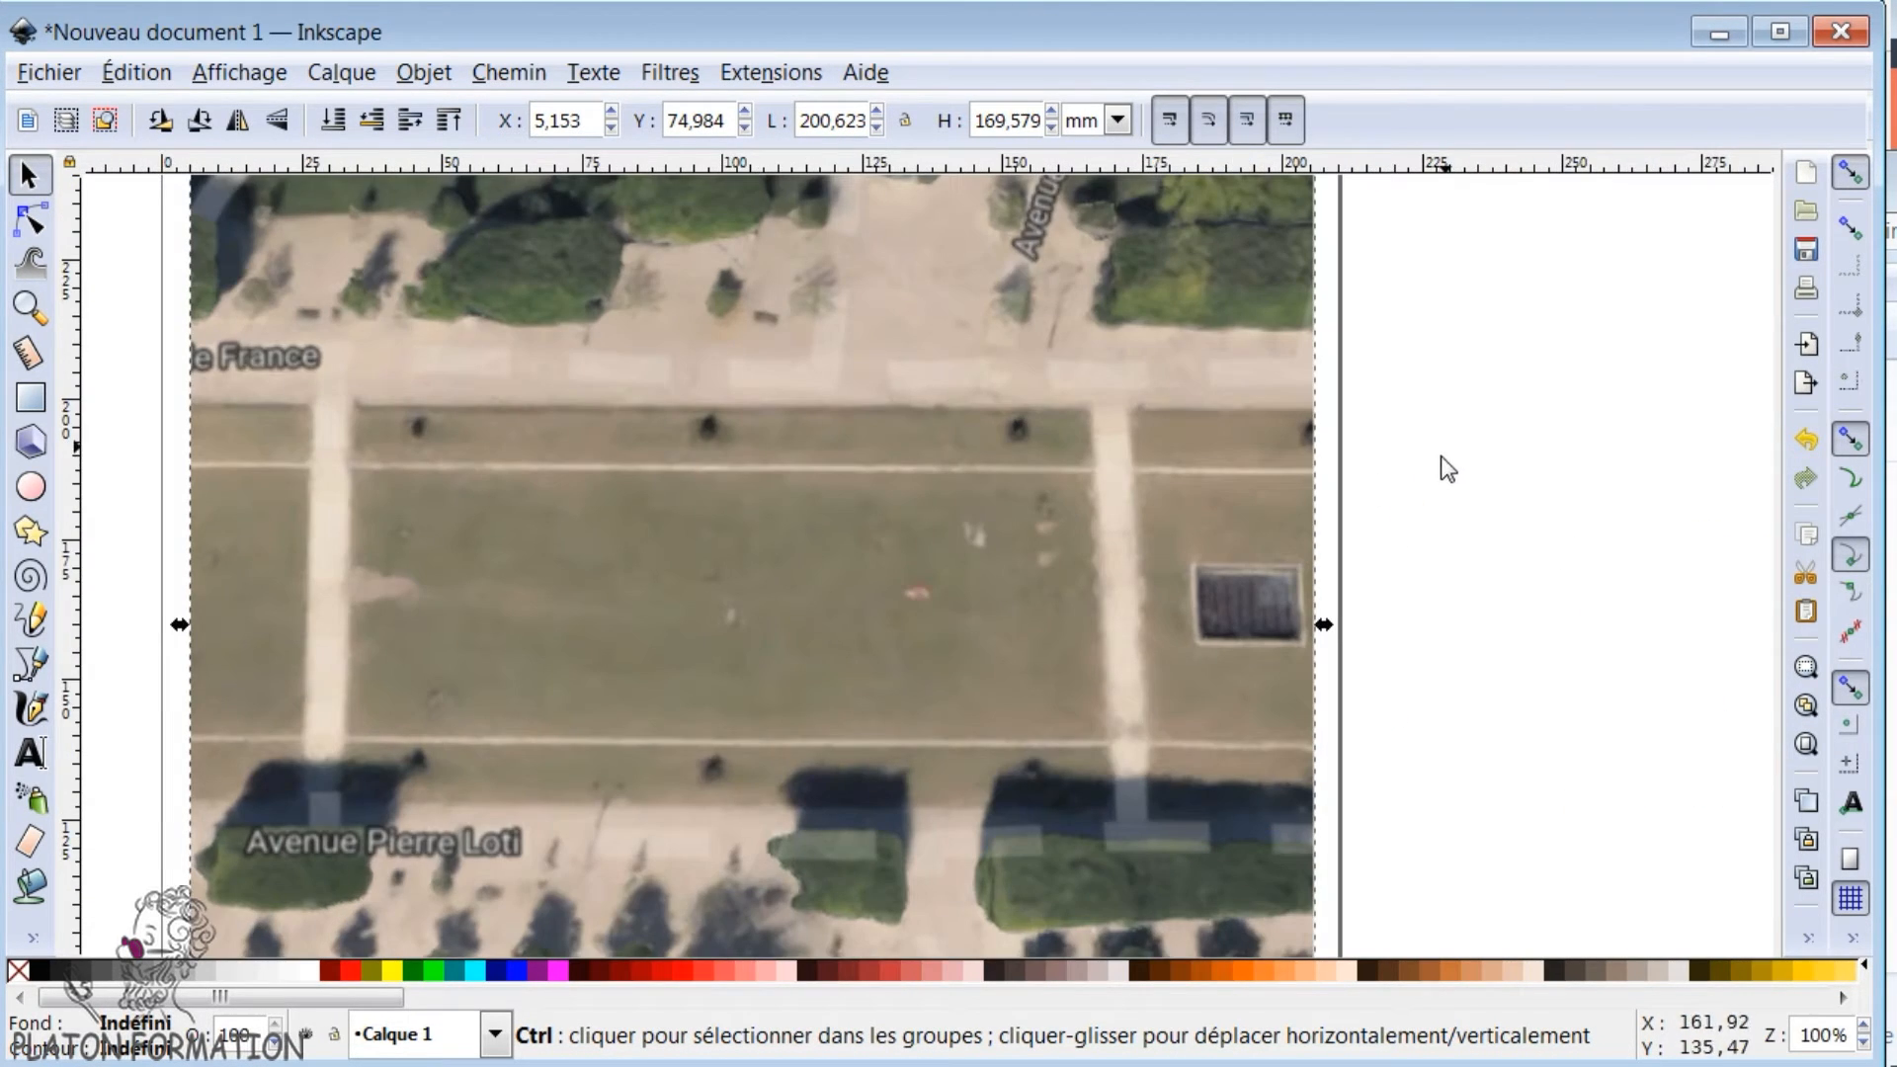
ctrl+scroll(821, 584, down, 1)
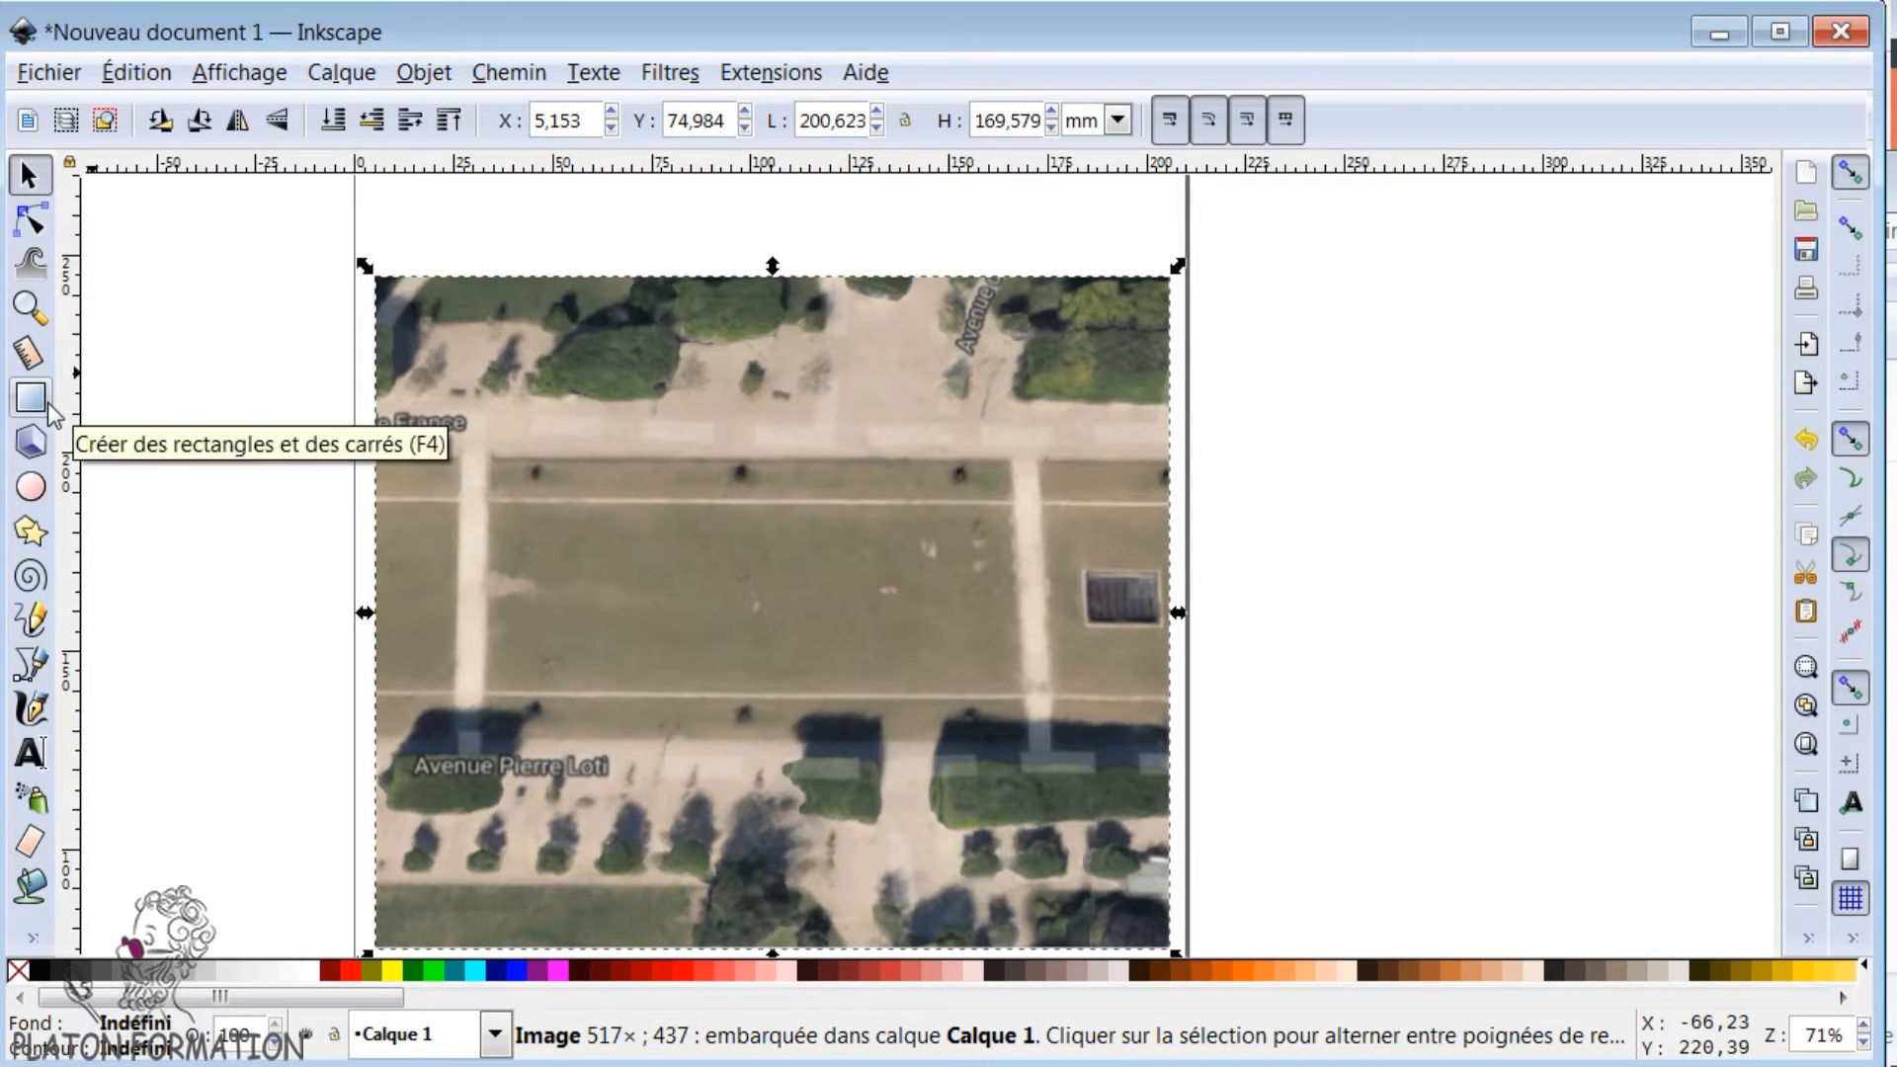
- Draw a closed L-shaped building outline about 52 by 40 mm on the central lawn with straight Bézier segments
click(30, 219)
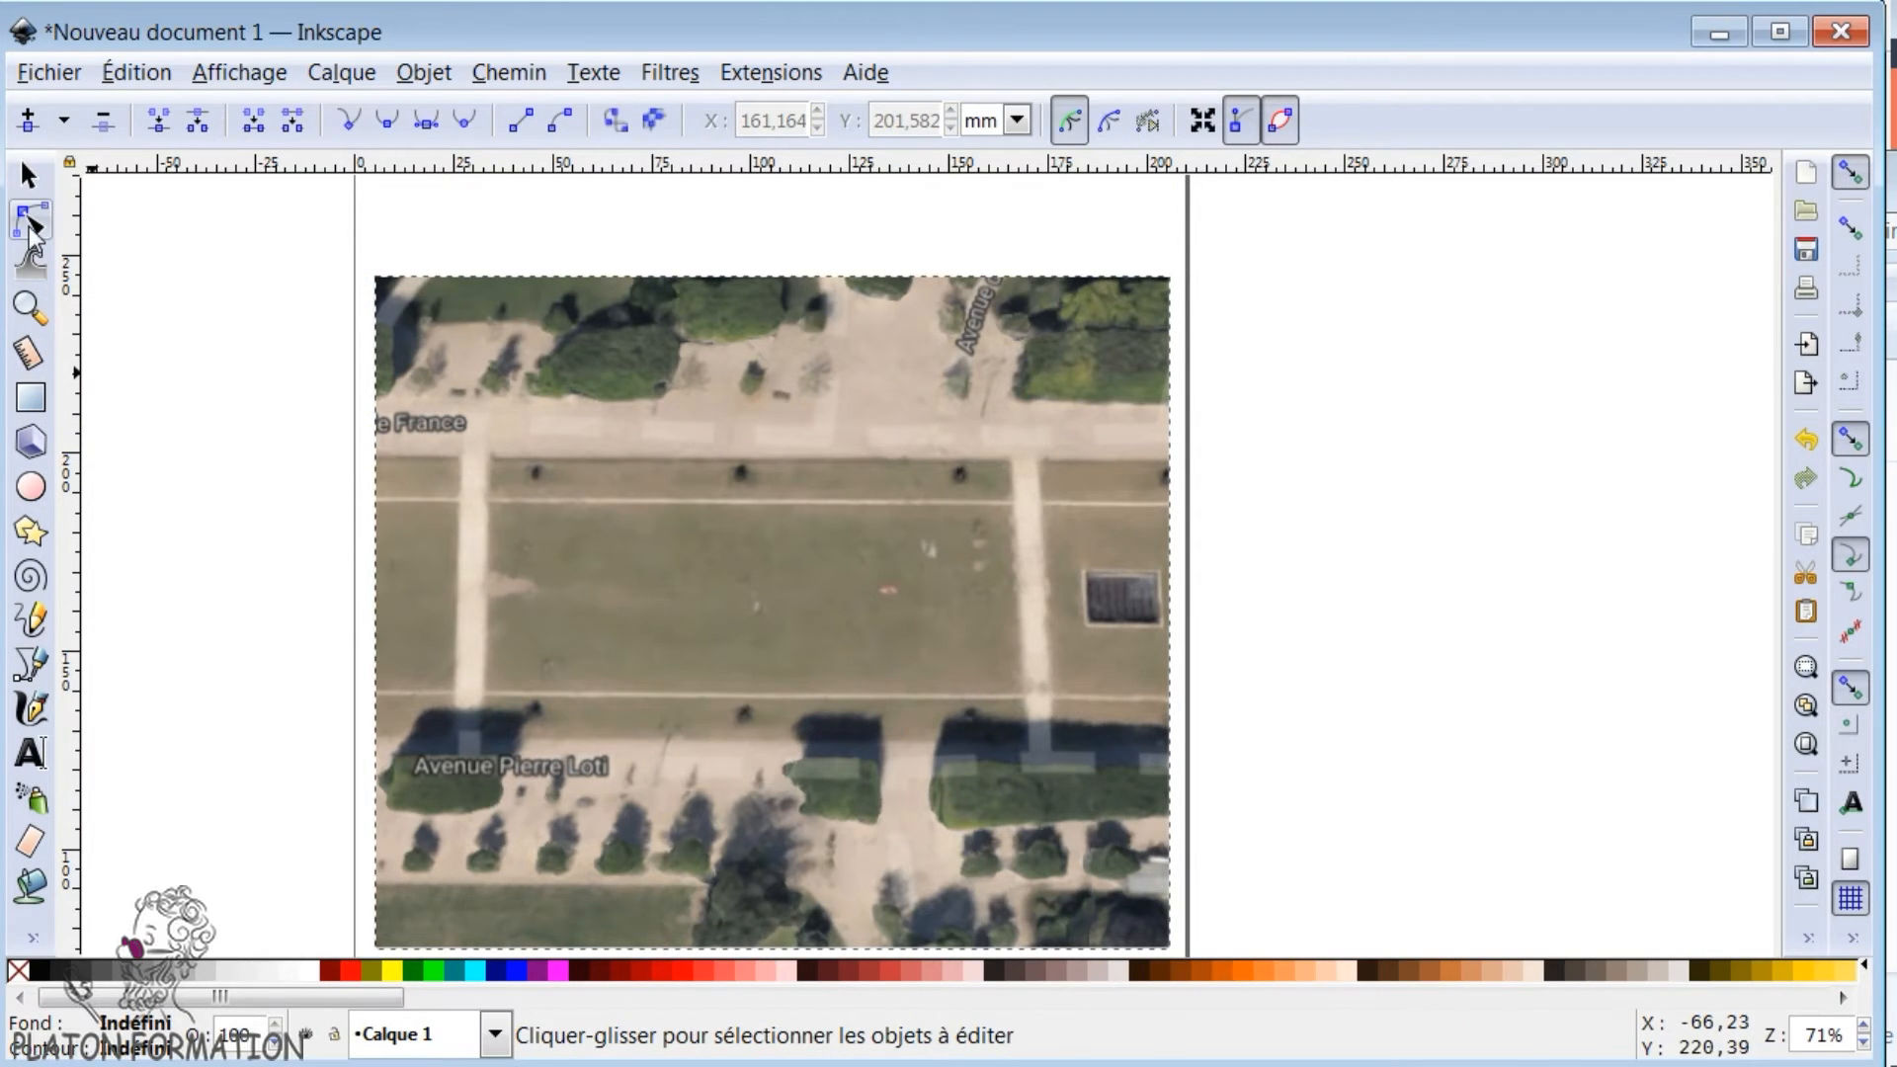
click(22, 668)
click(684, 516)
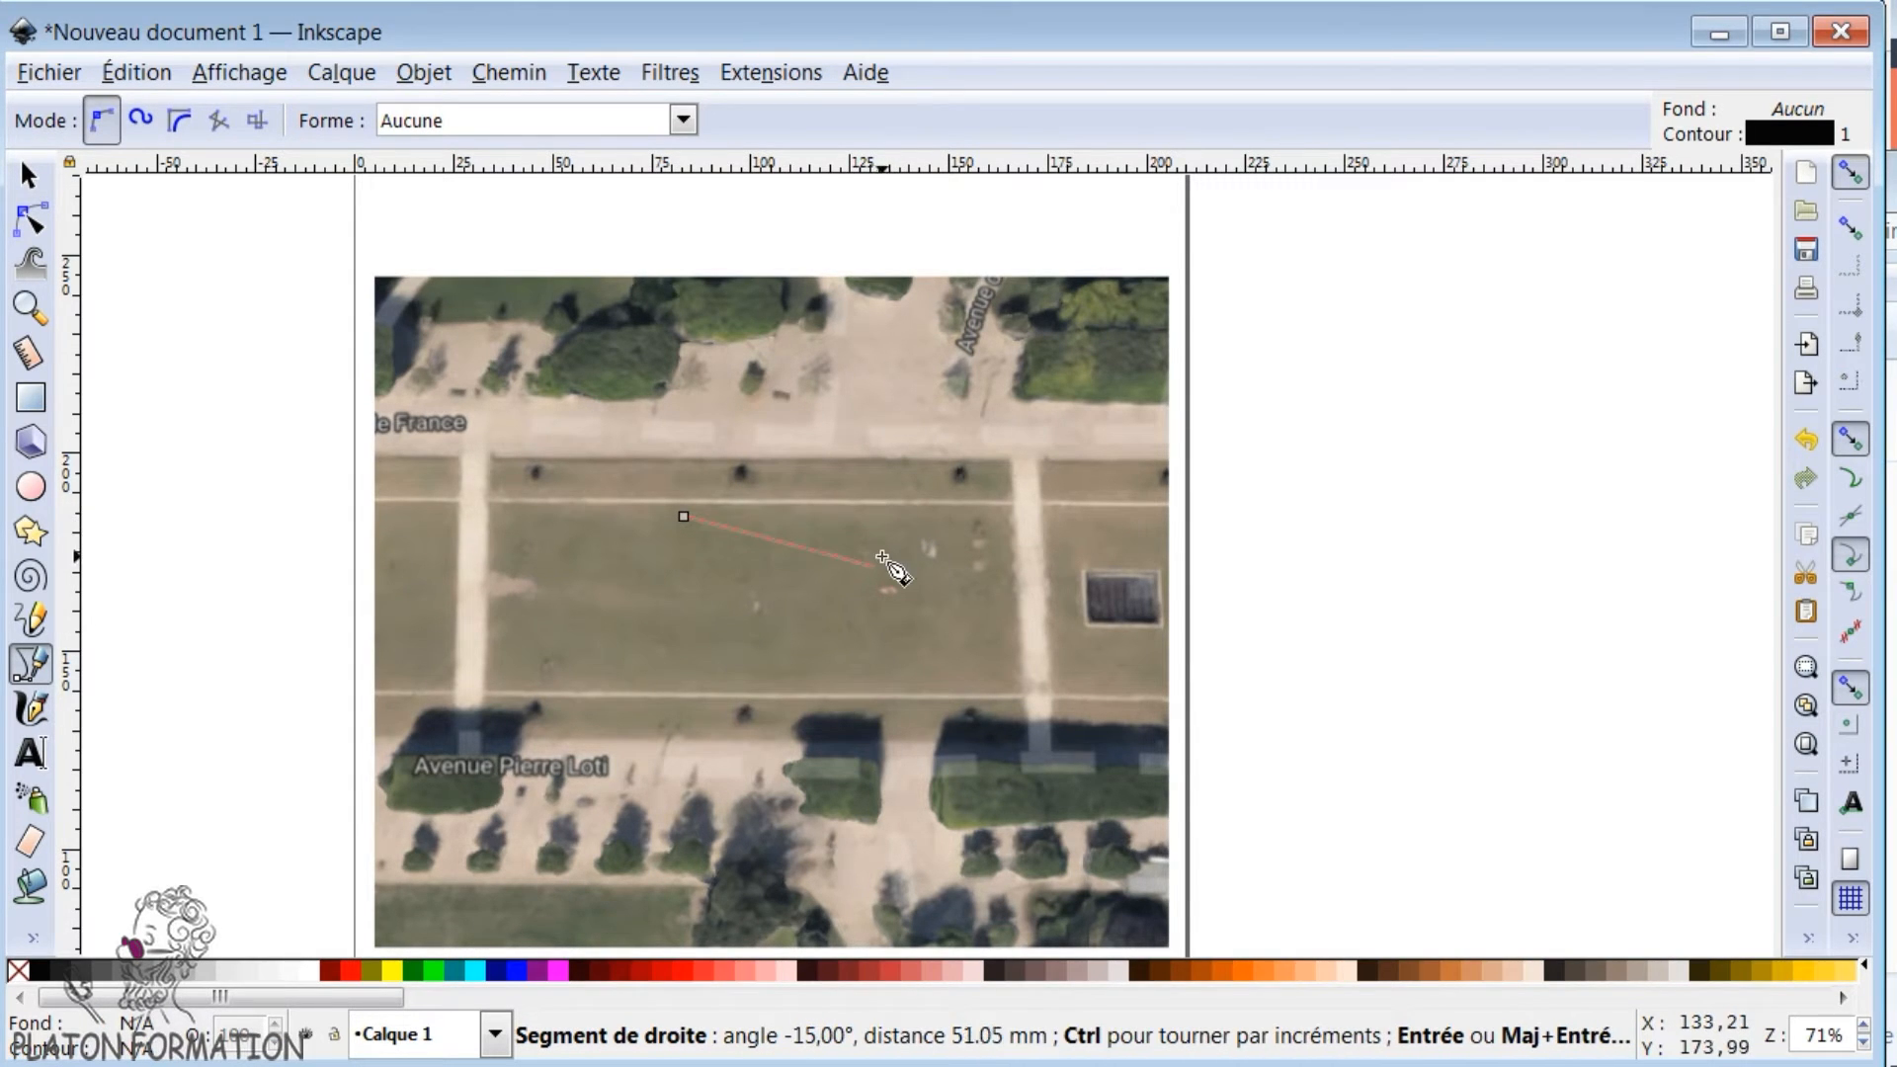
click(881, 516)
click(881, 618)
click(814, 617)
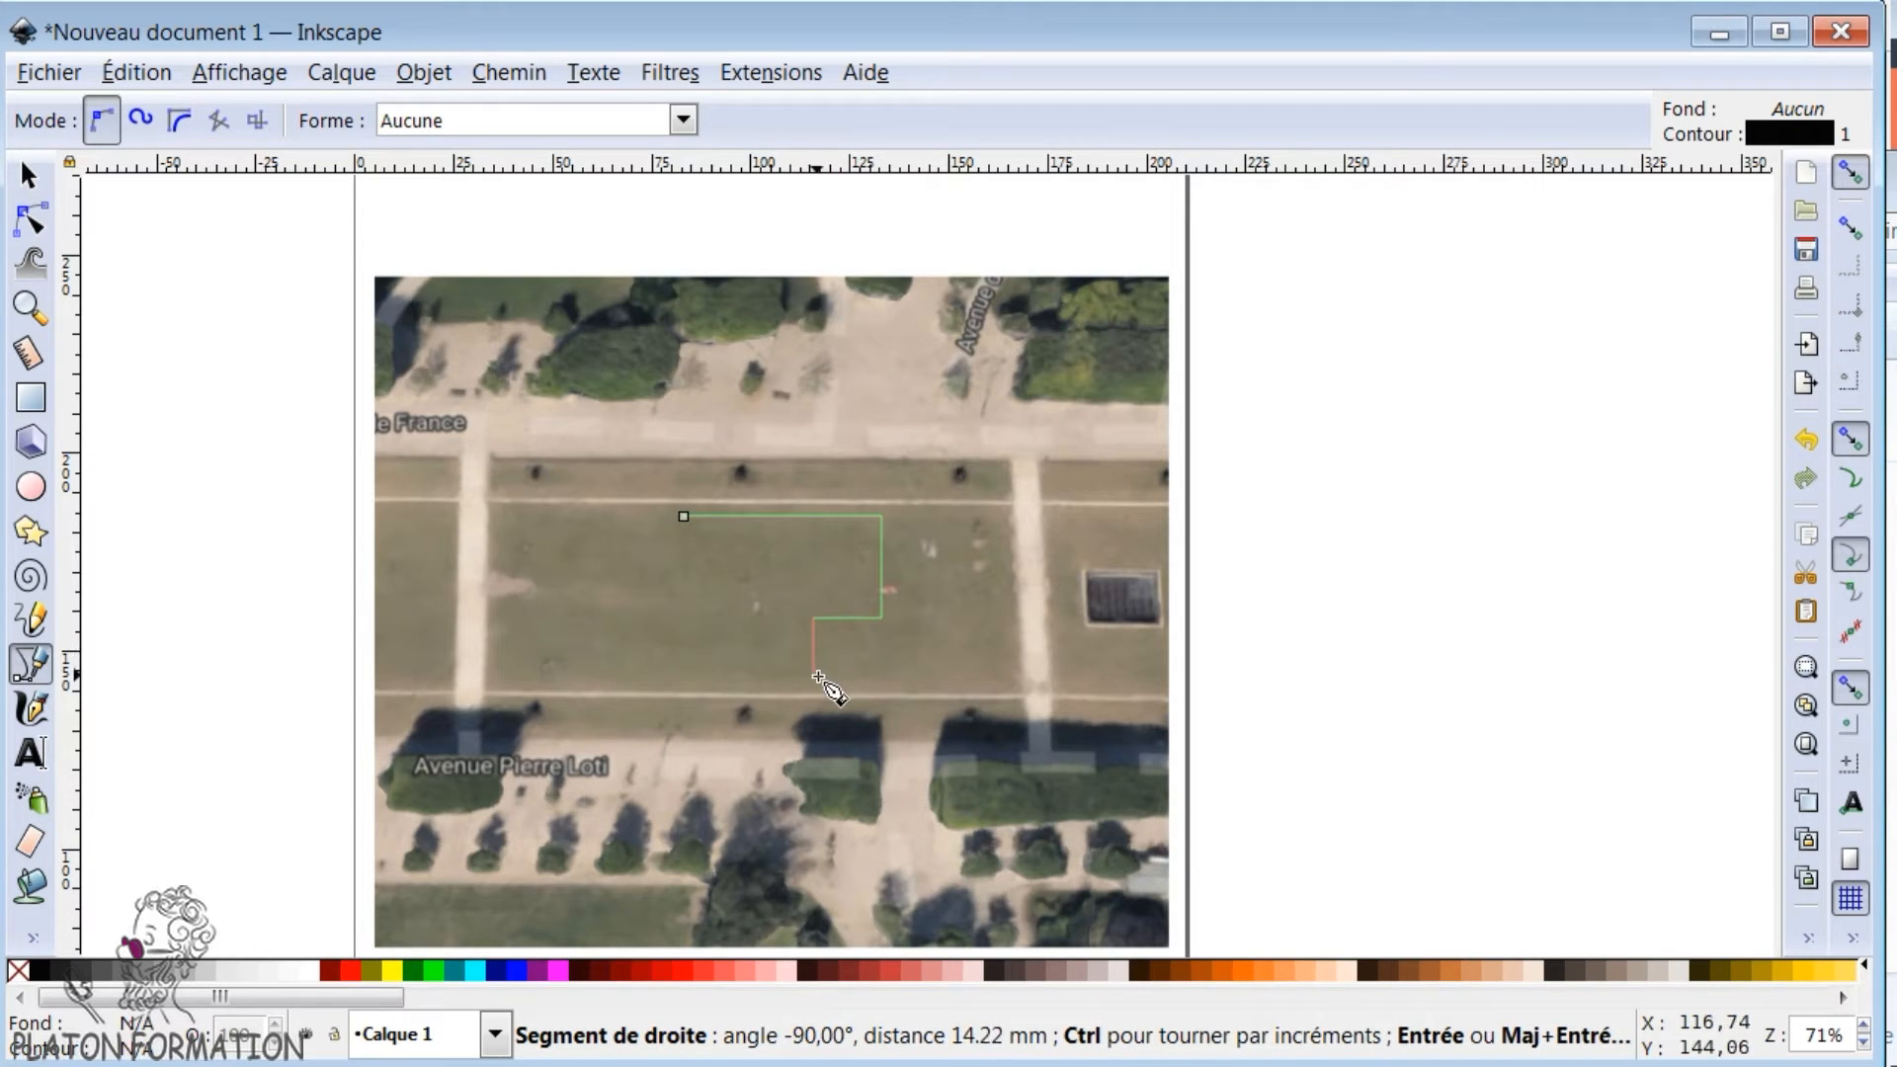
click(813, 677)
click(676, 676)
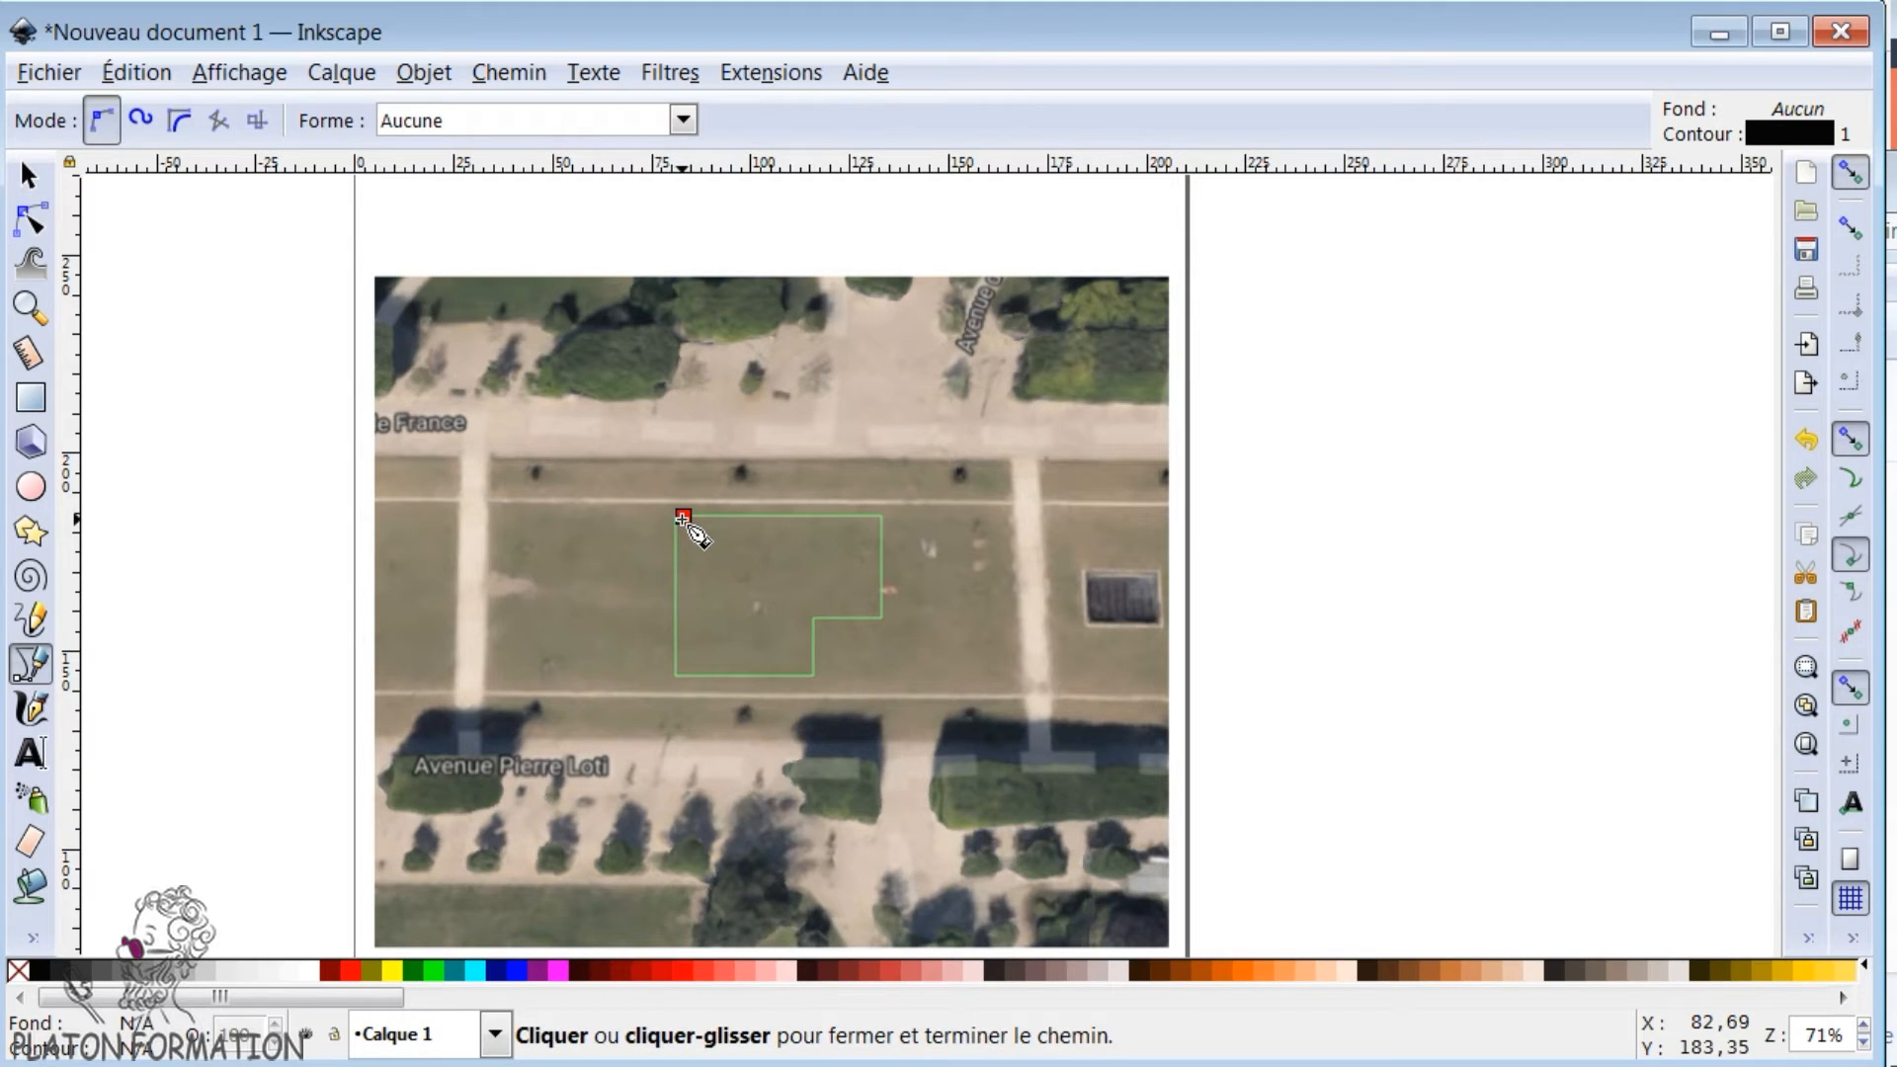
click(675, 516)
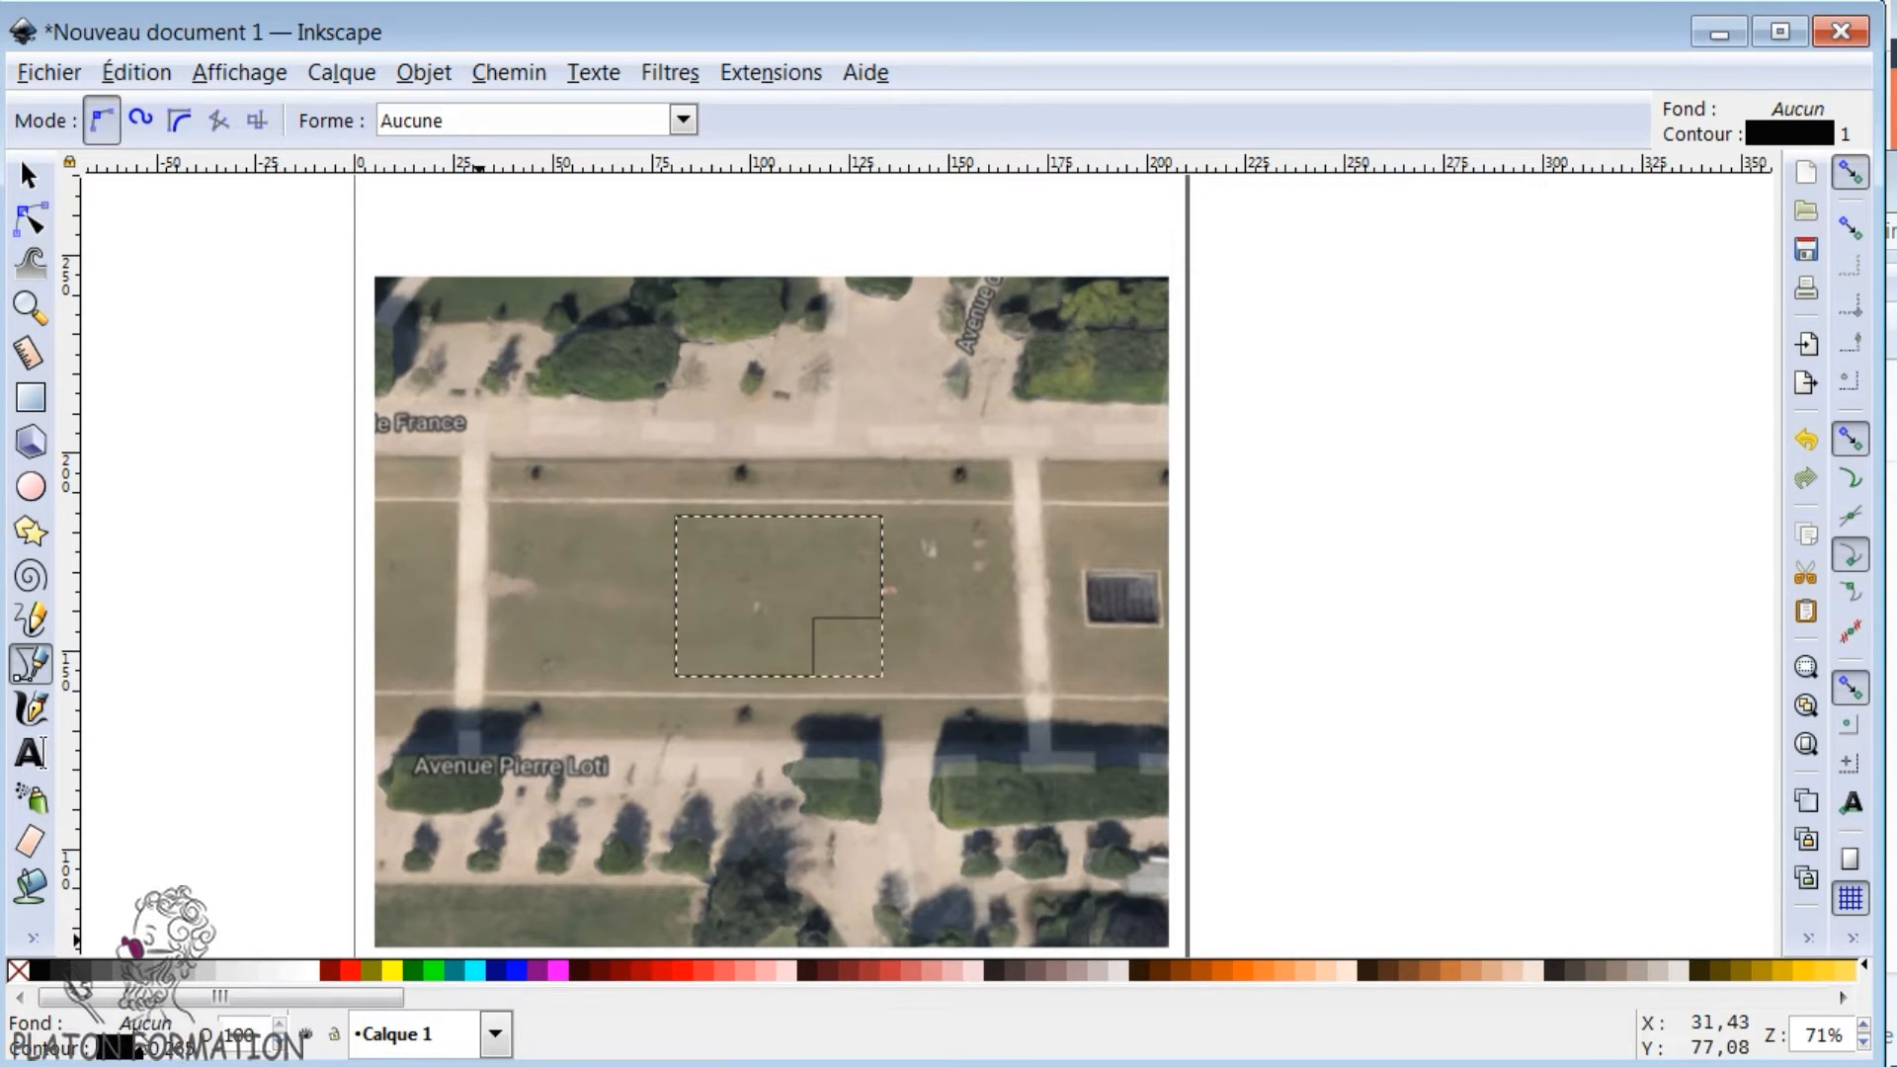
- Give the L-shaped building a flat light red fill and remove its stroke
click(138, 1025)
drag(813, 74, 1176, 214)
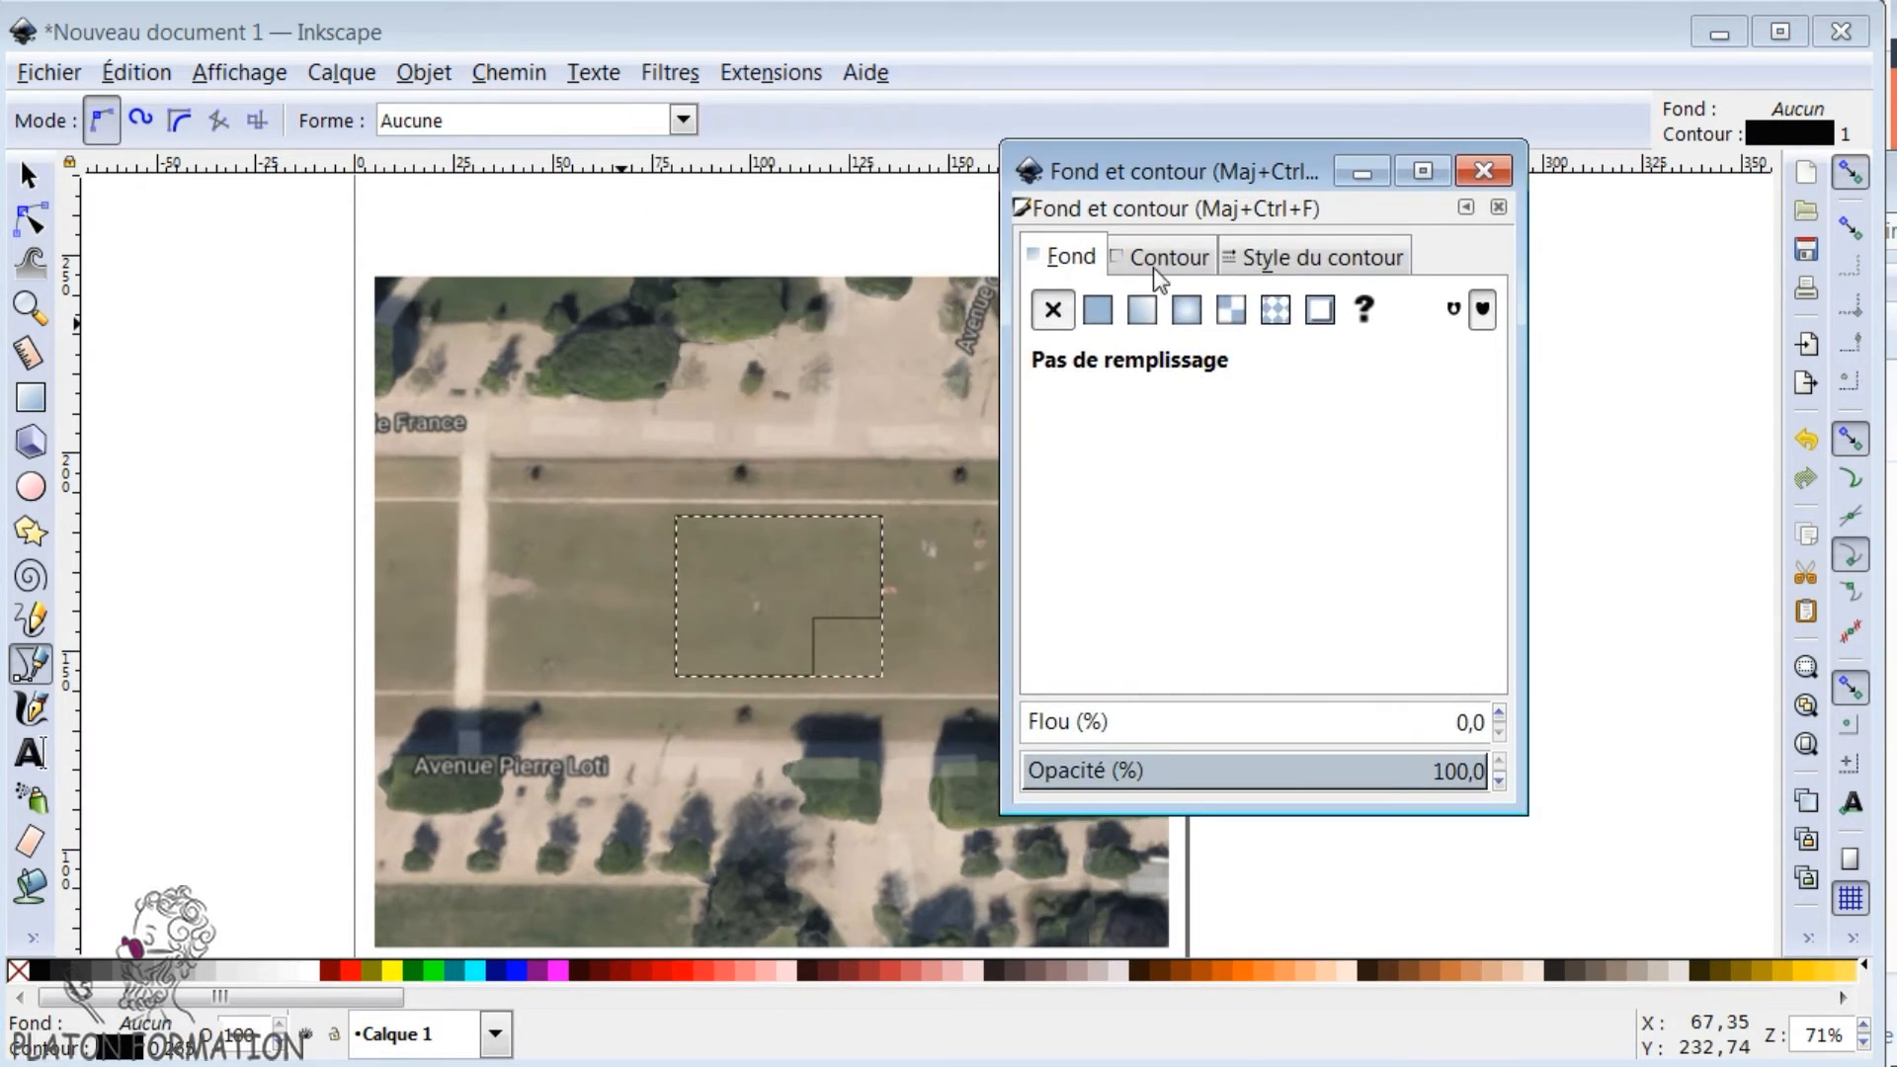
click(1095, 309)
drag(1355, 490, 1240, 491)
click(1151, 254)
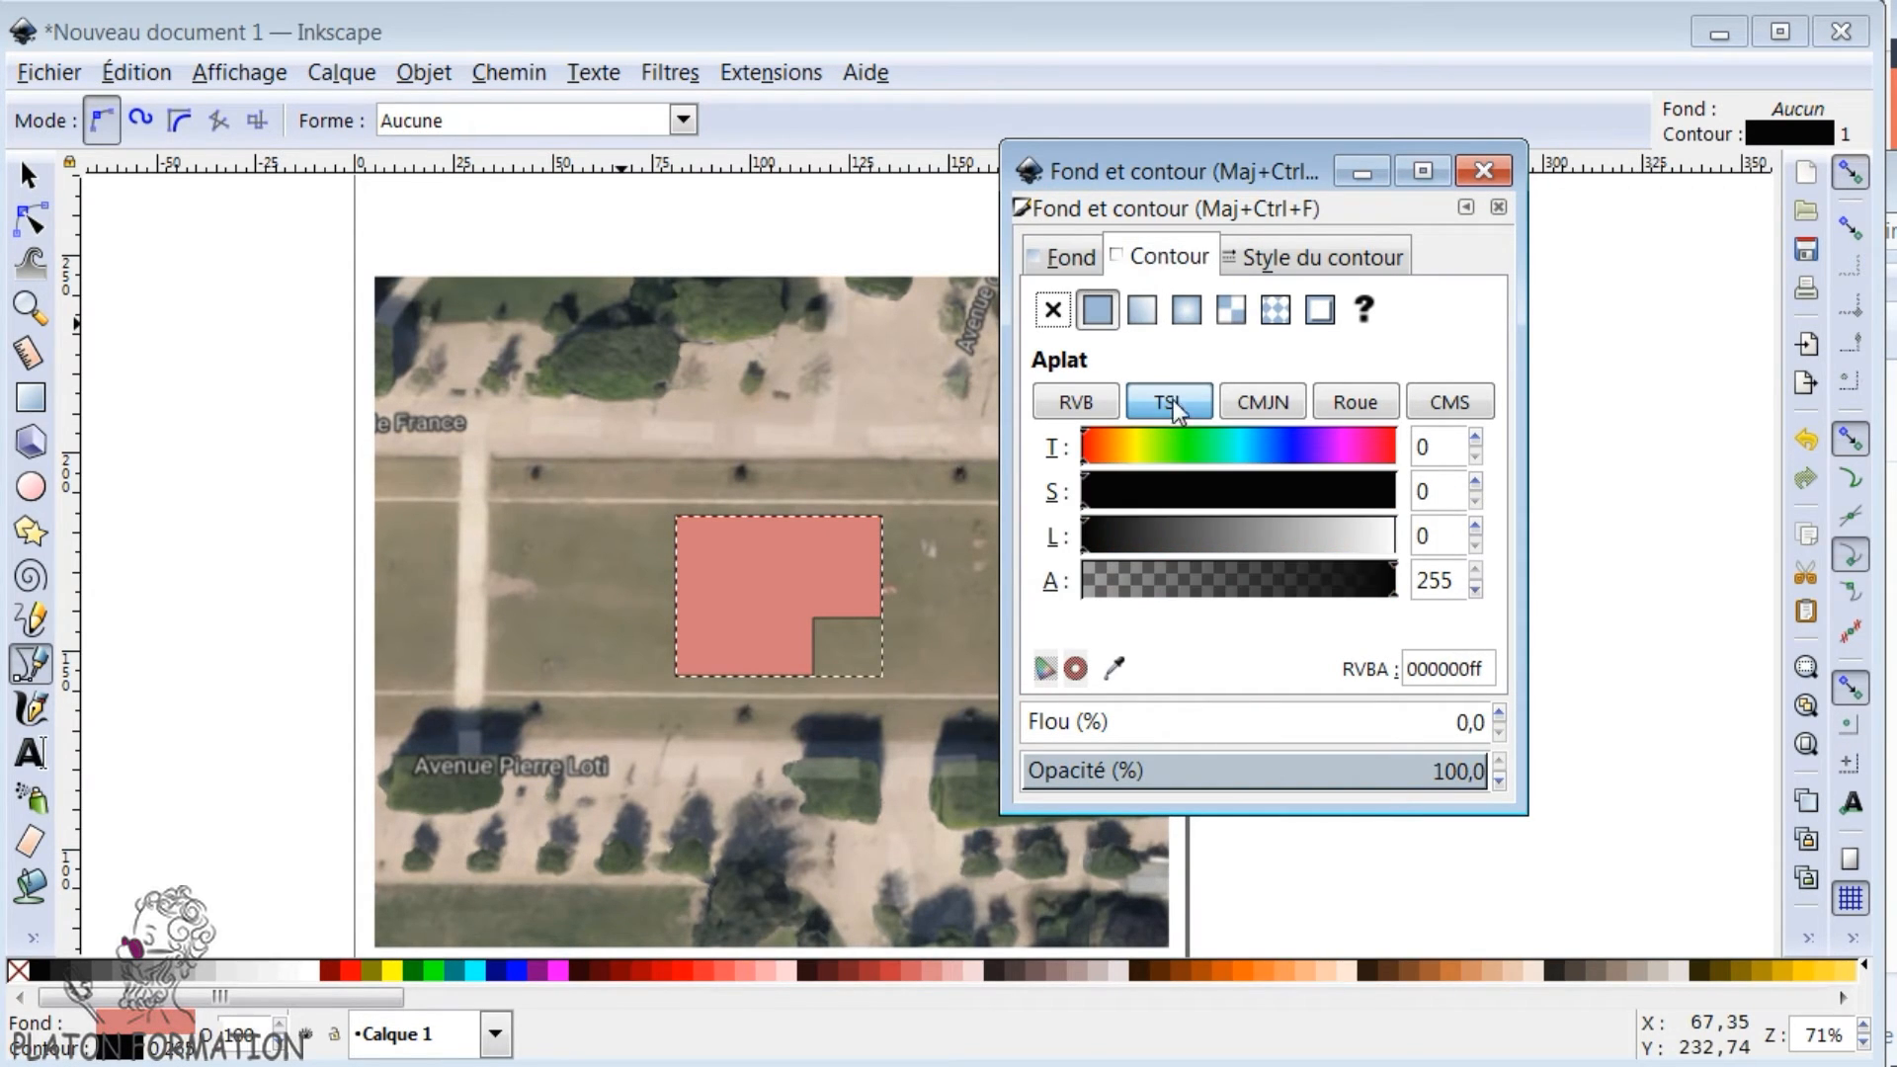
click(1053, 309)
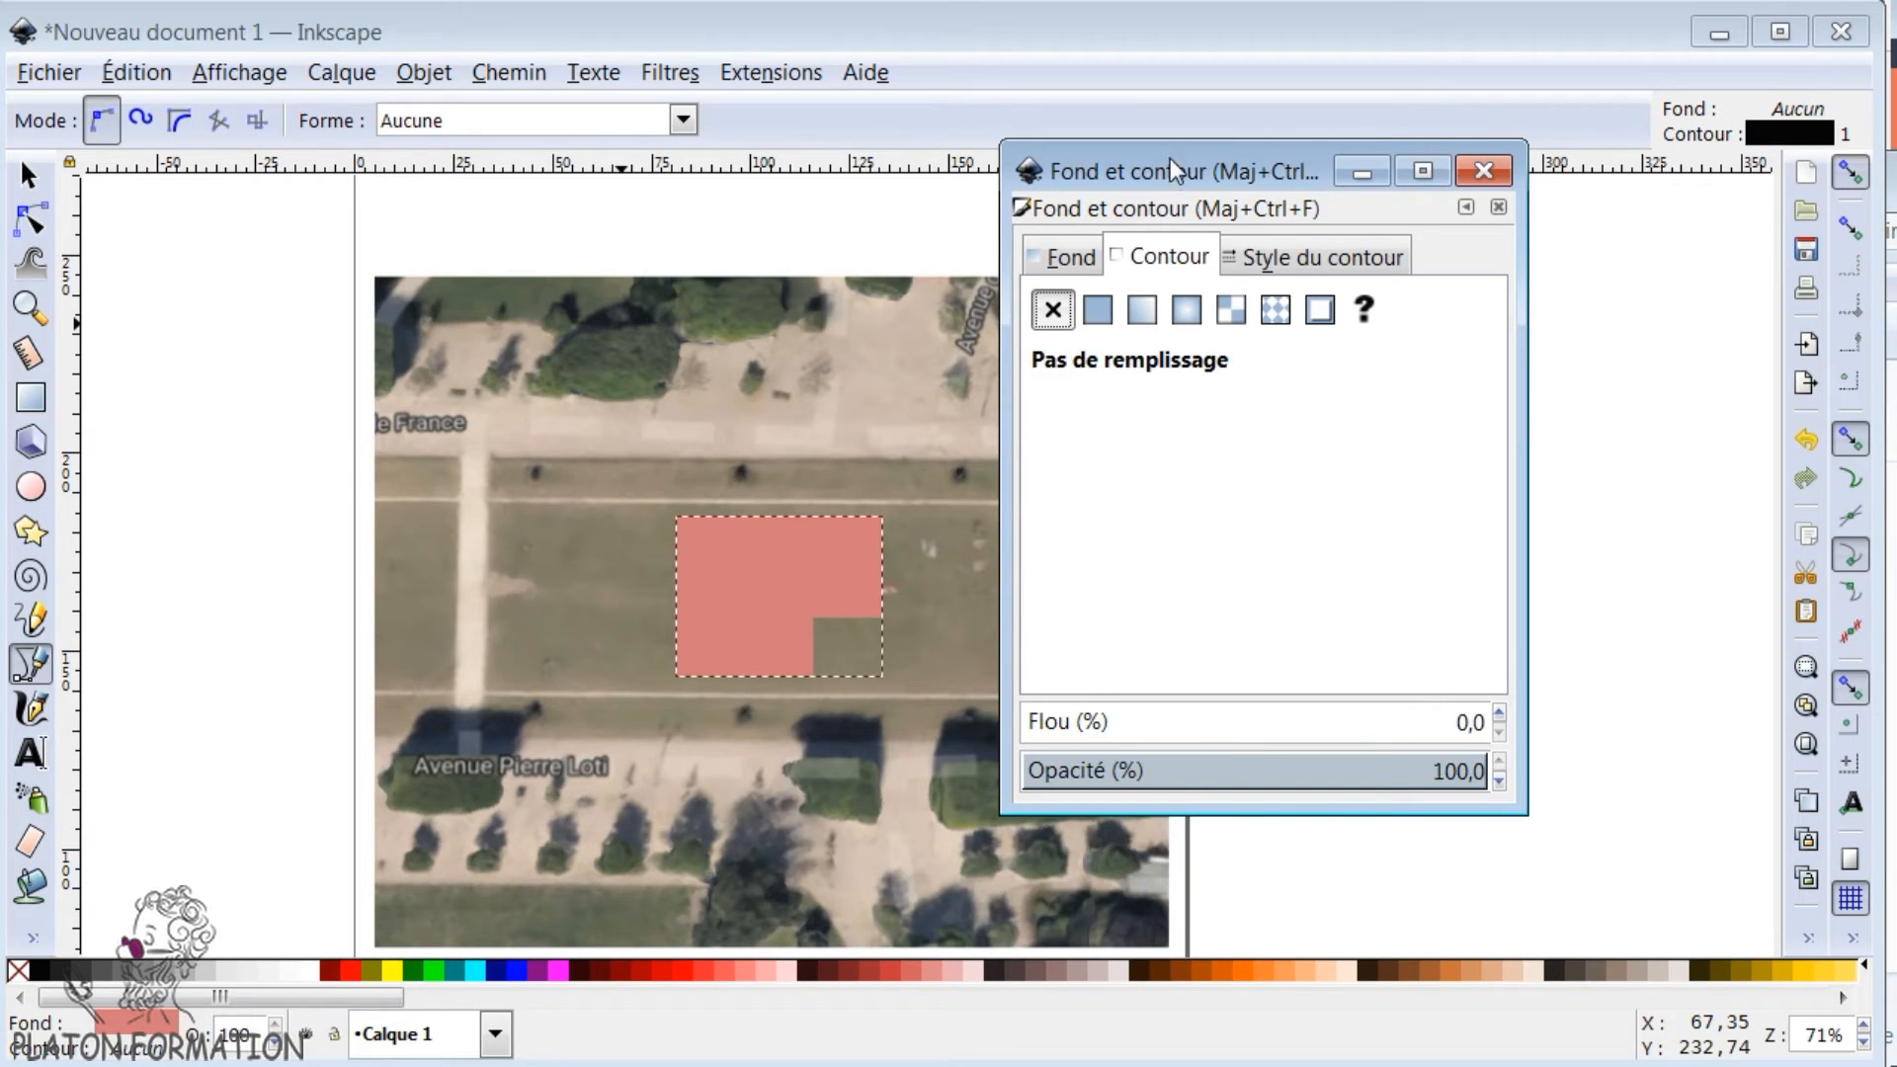
drag(1170, 163, 1354, 195)
click(1669, 202)
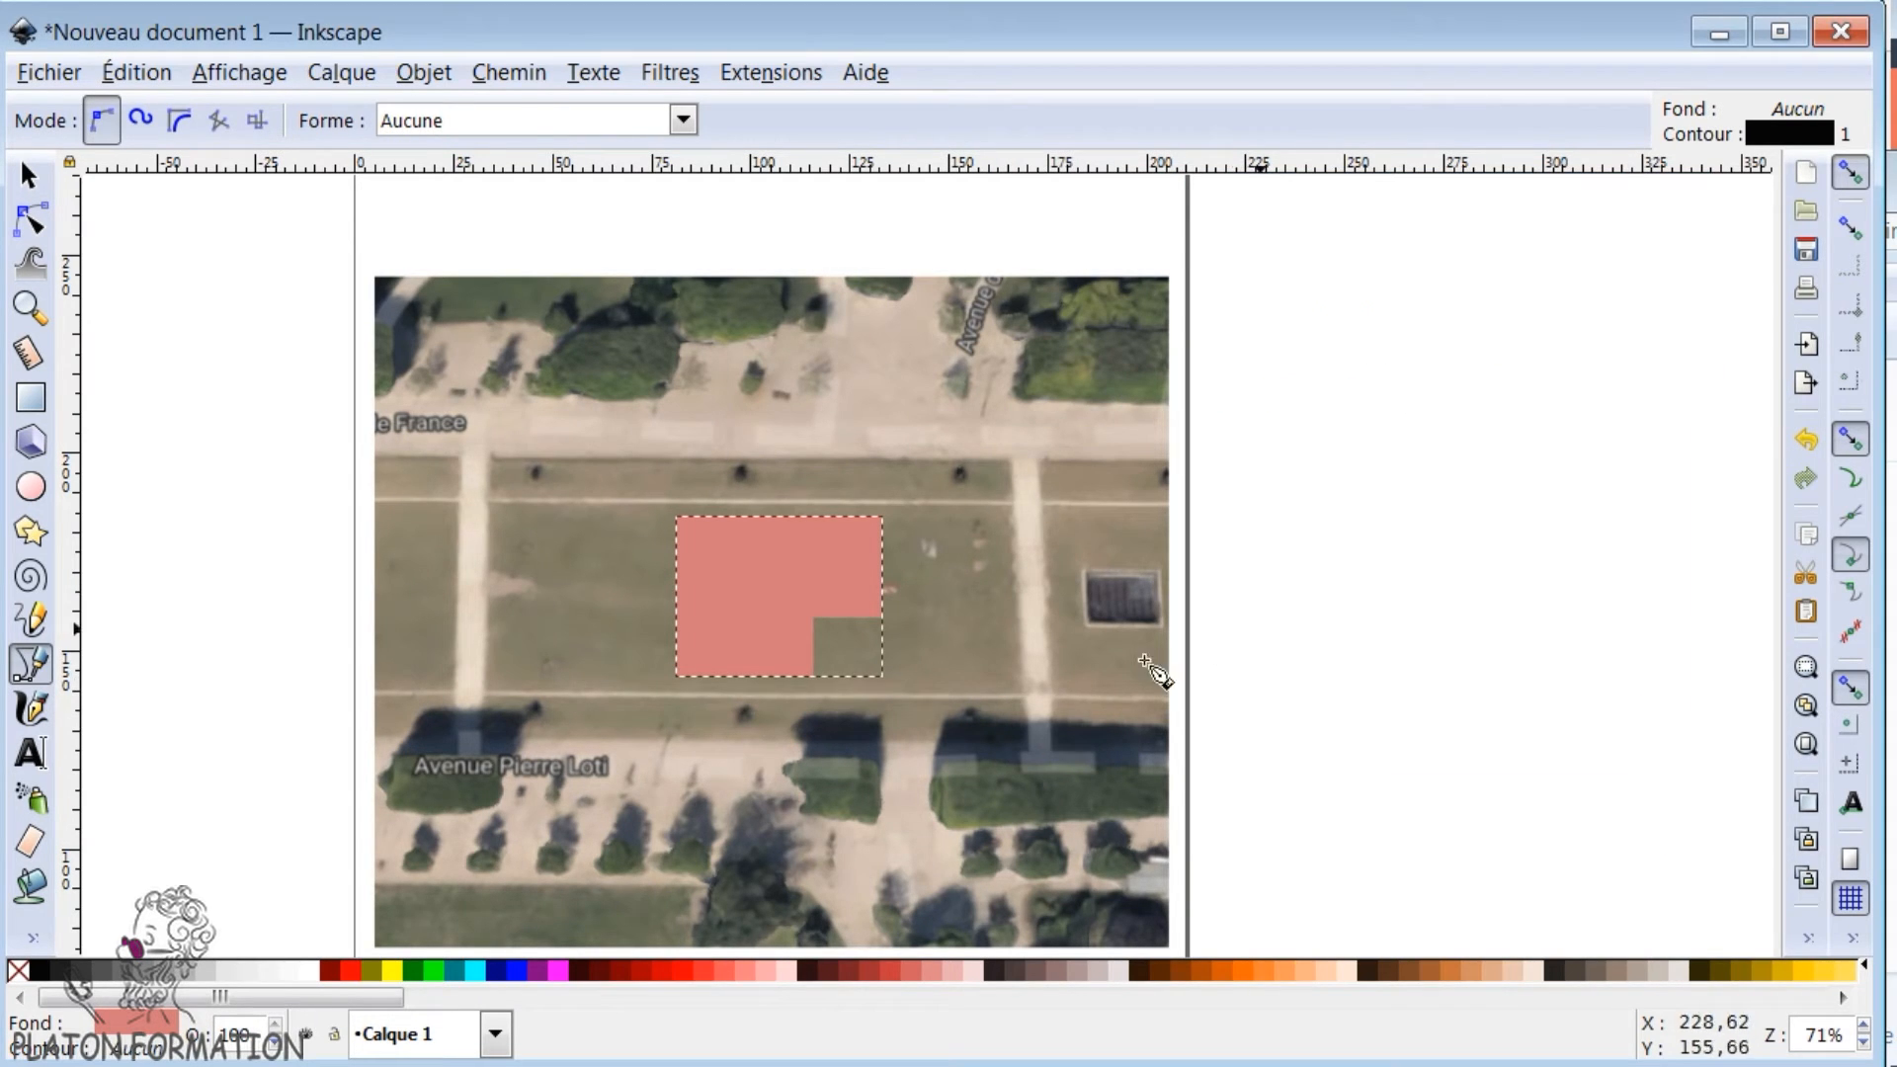
- Draw a straight, nearly horizontal path about 75 mm long from the photo's left edge to the building's lower-left corner
scroll(1186, 687, down, 1)
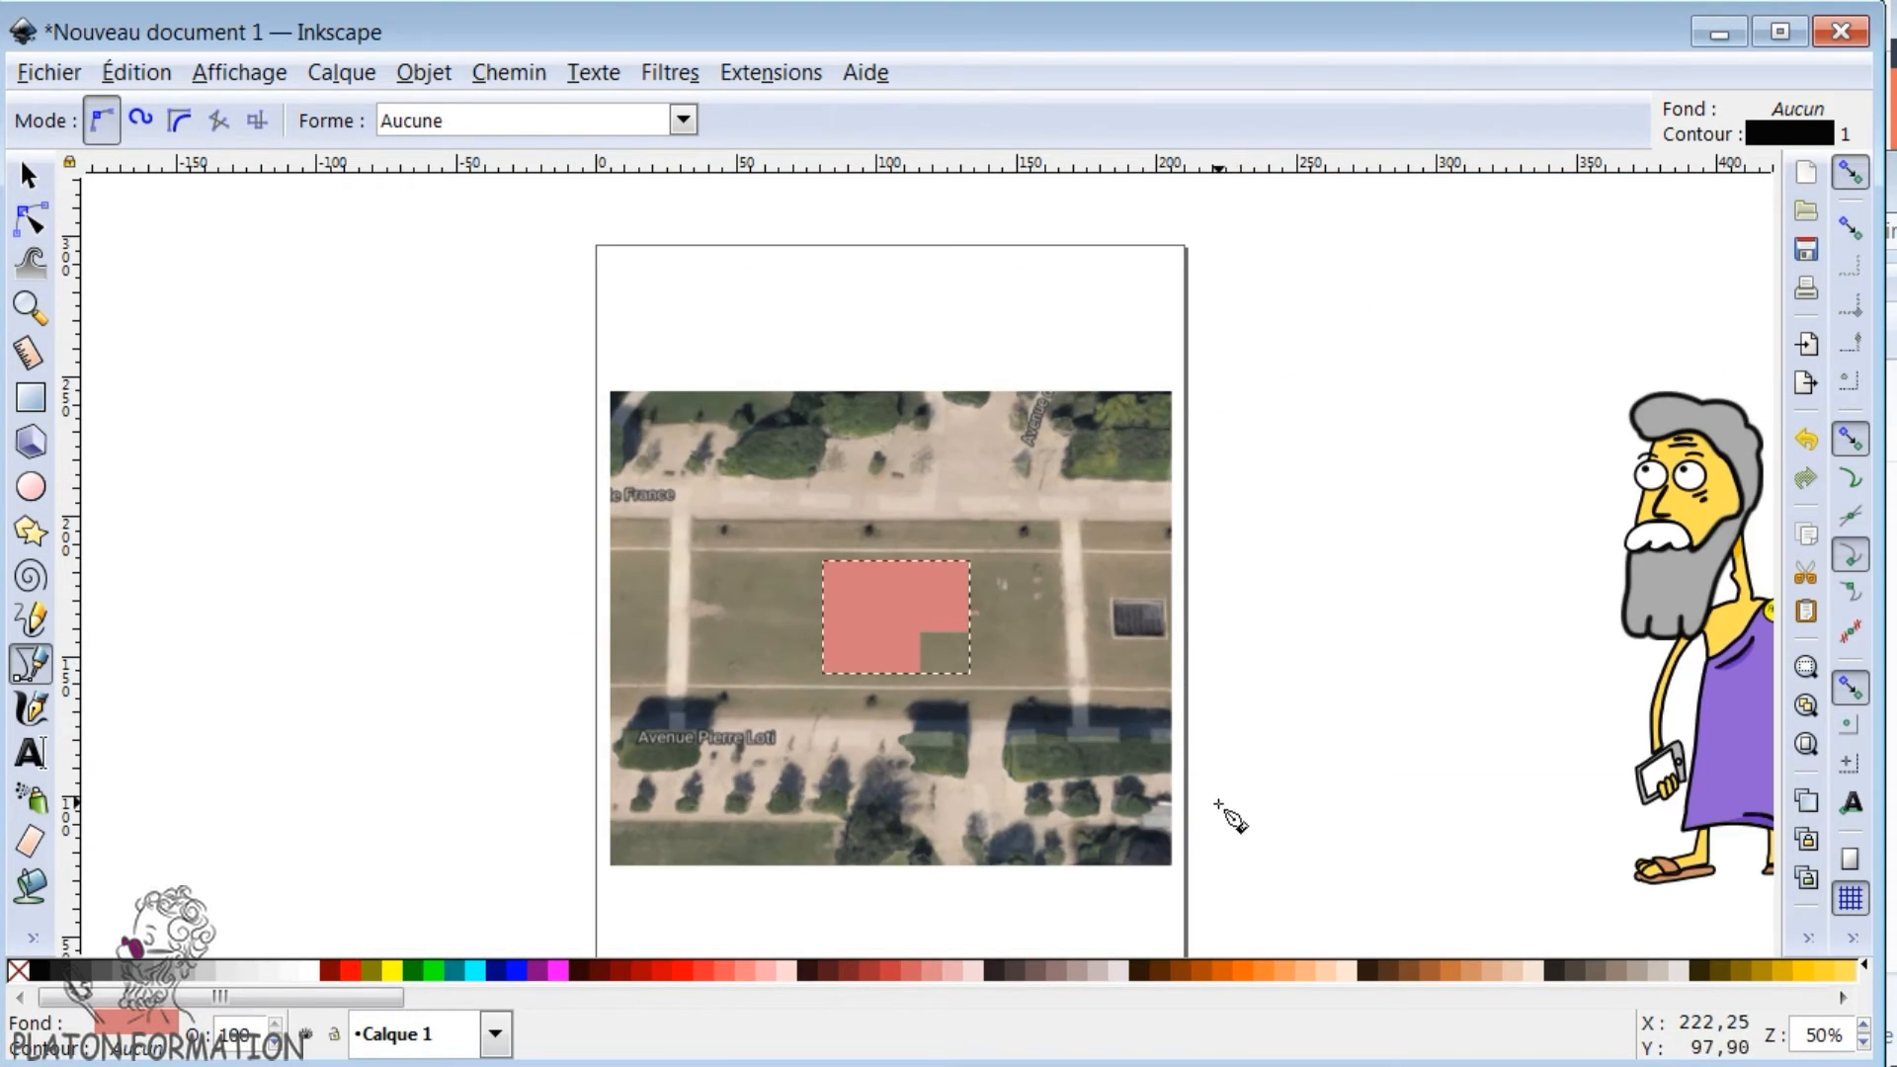
scroll(1221, 805, up, 1)
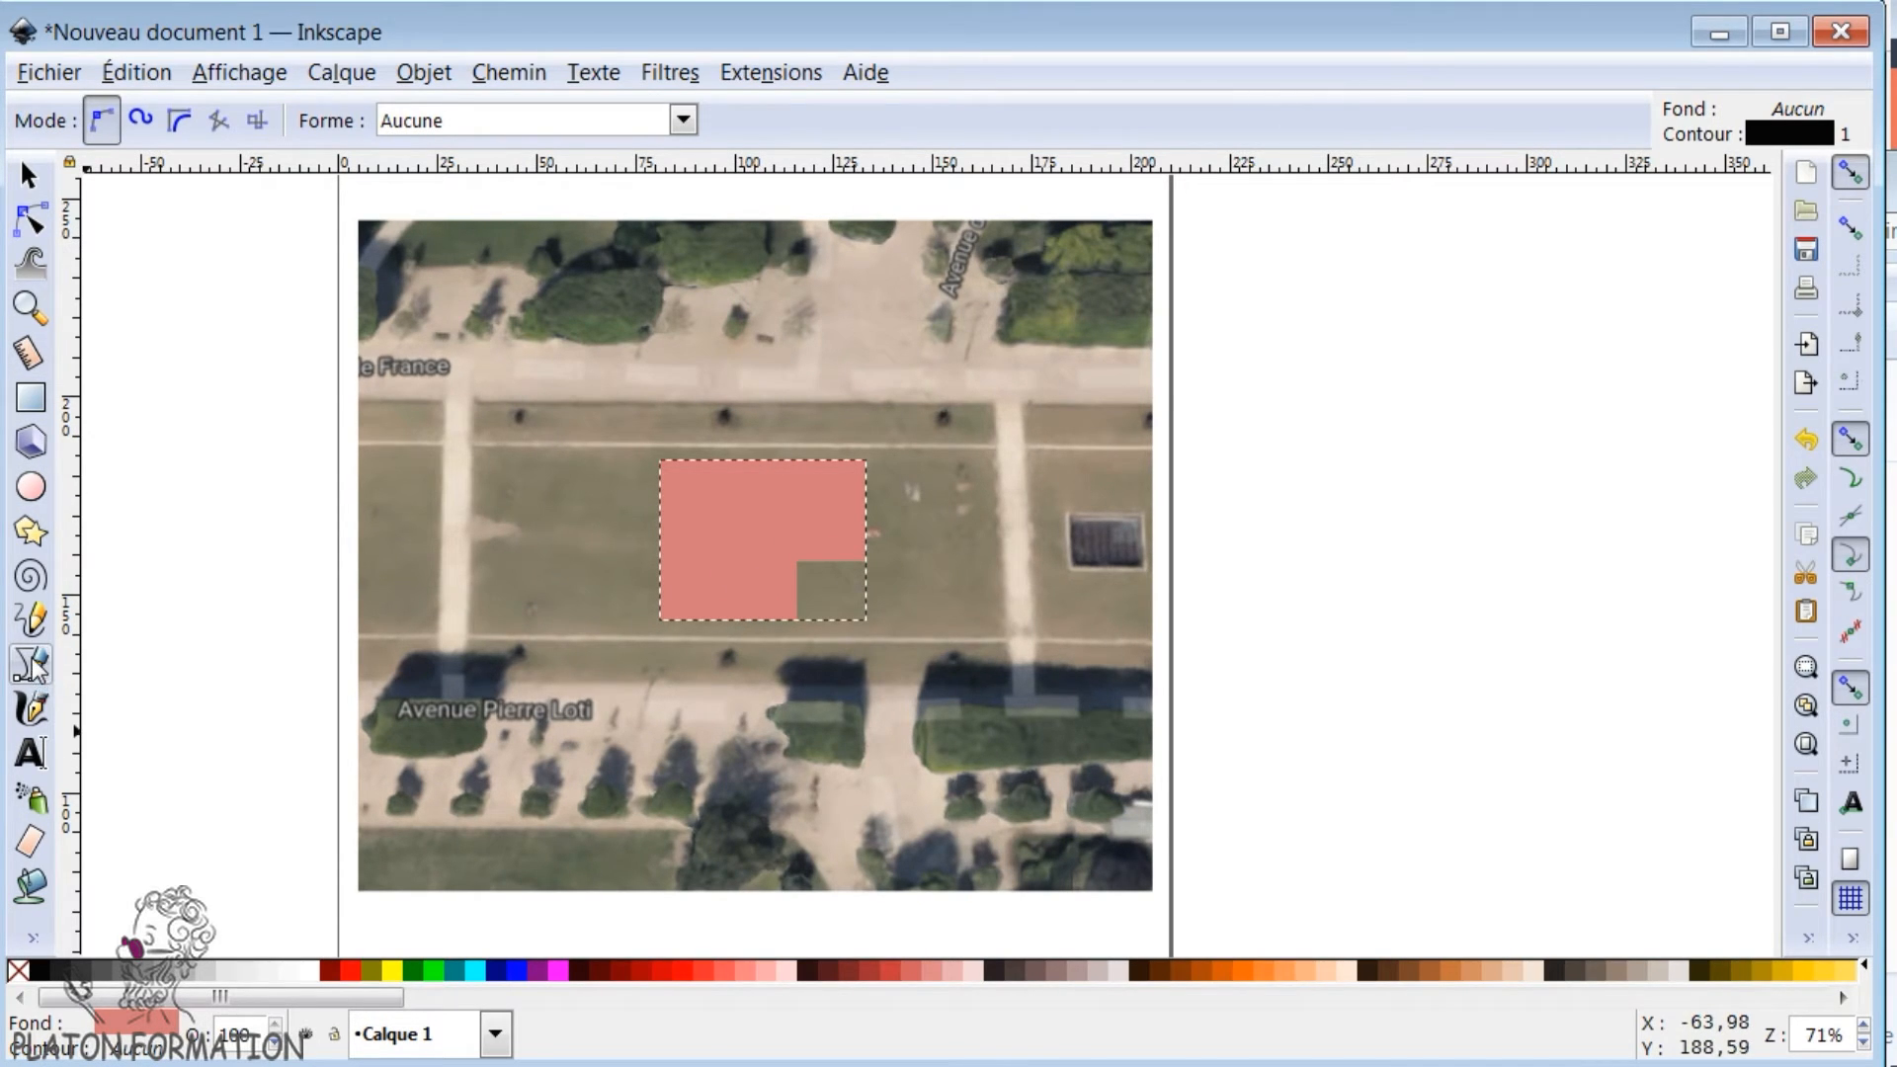
click(360, 612)
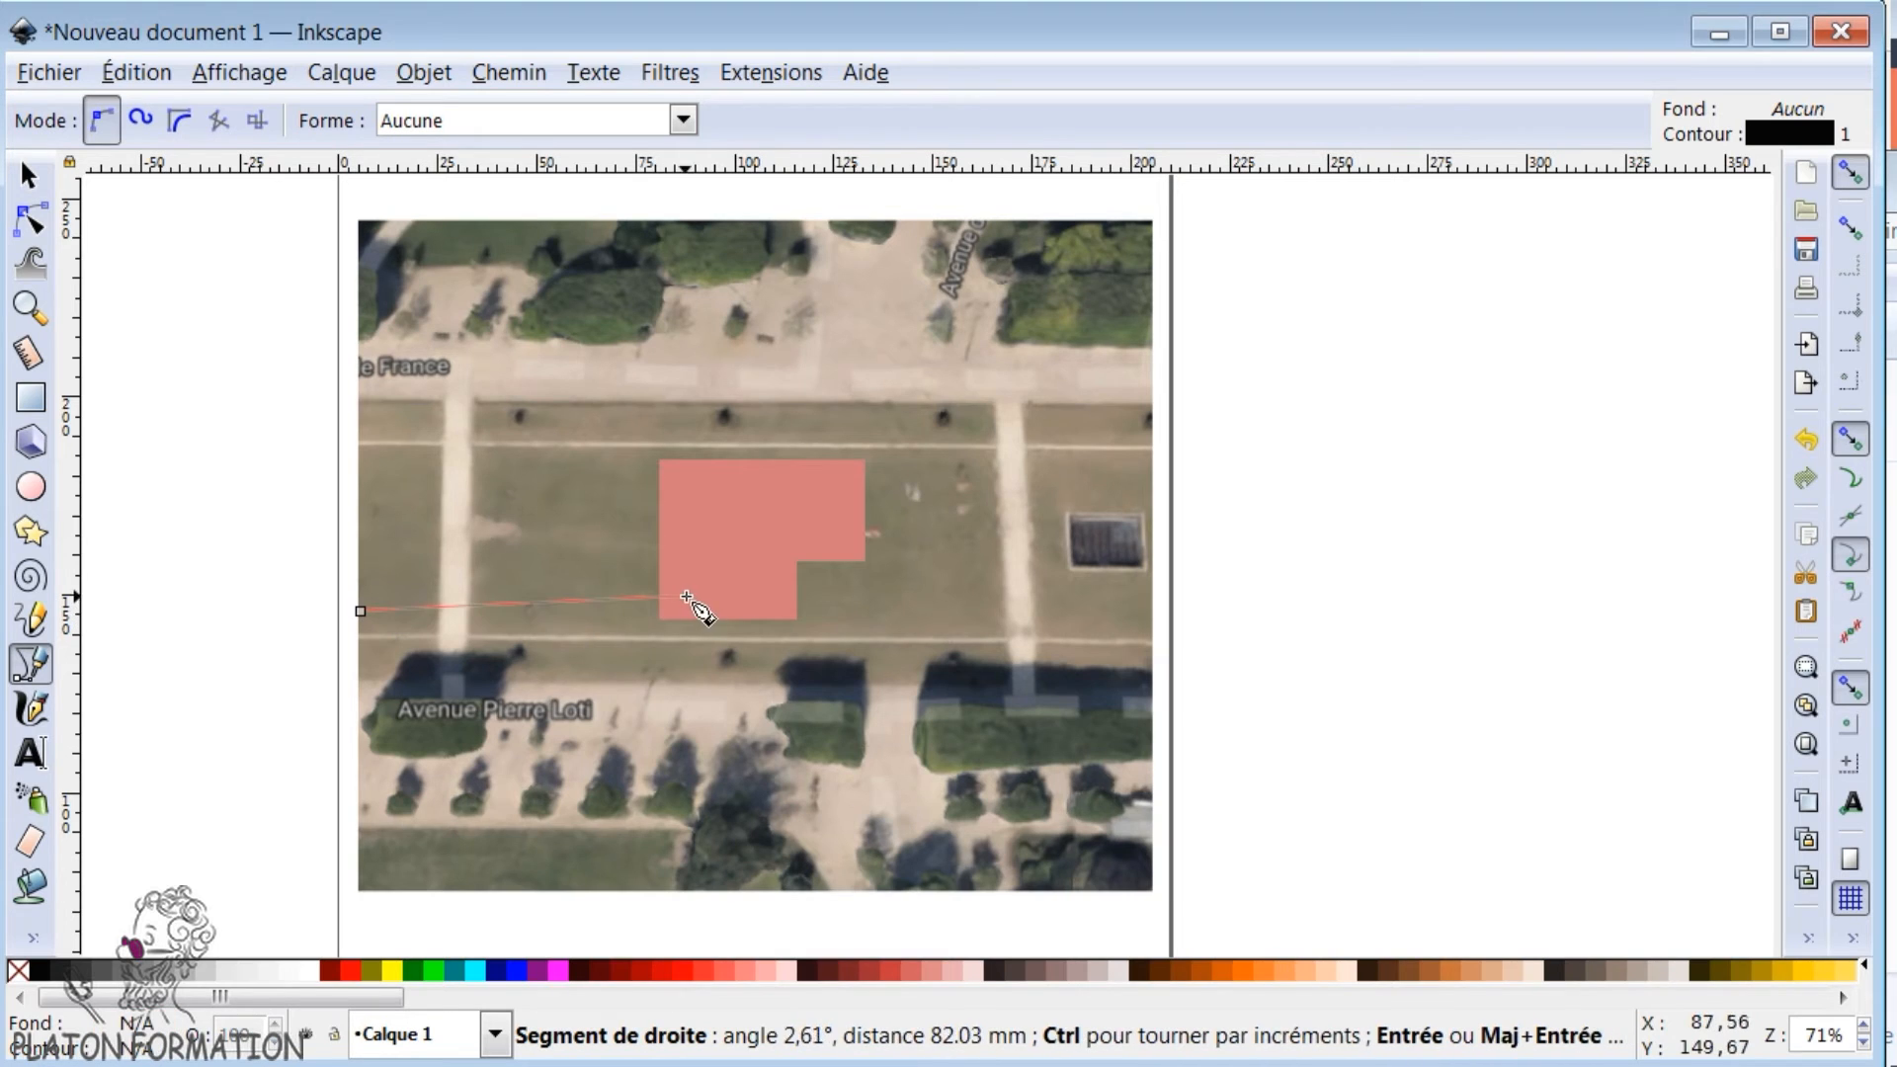
click(676, 619)
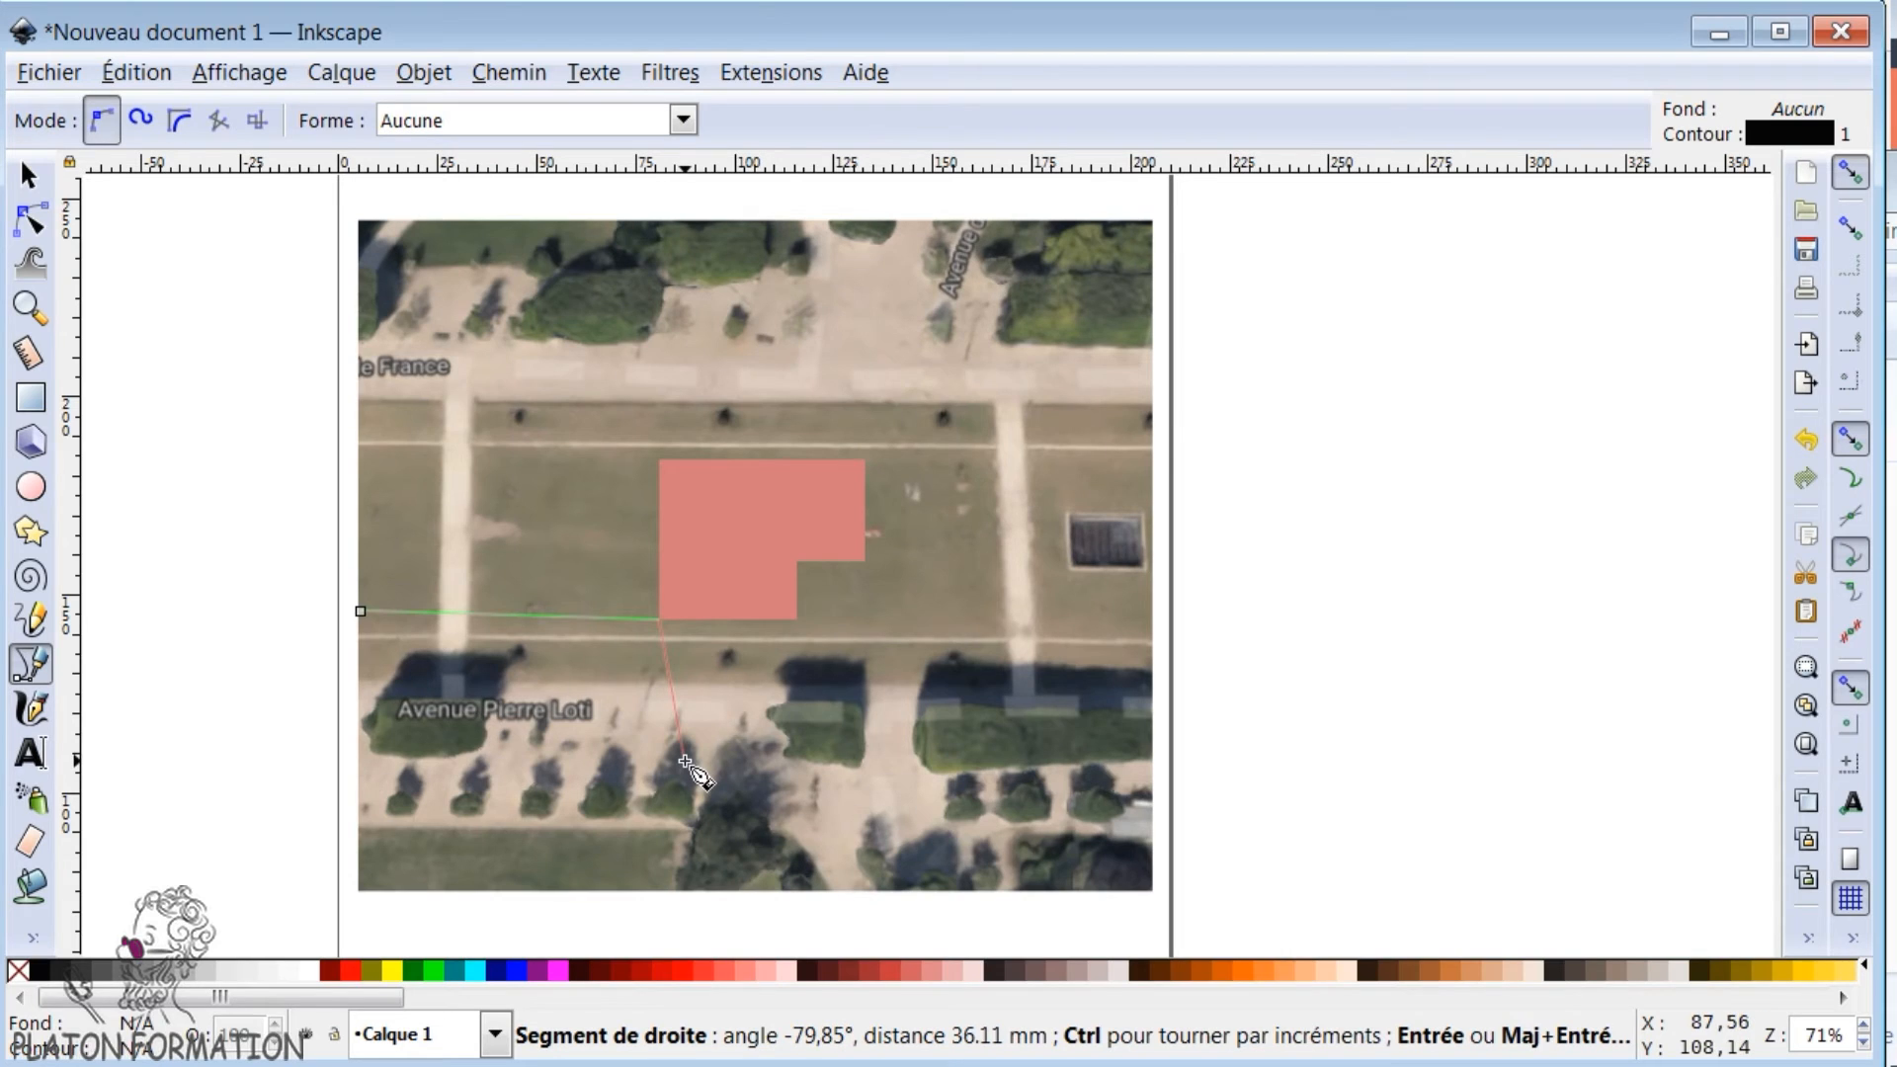
key(Return)
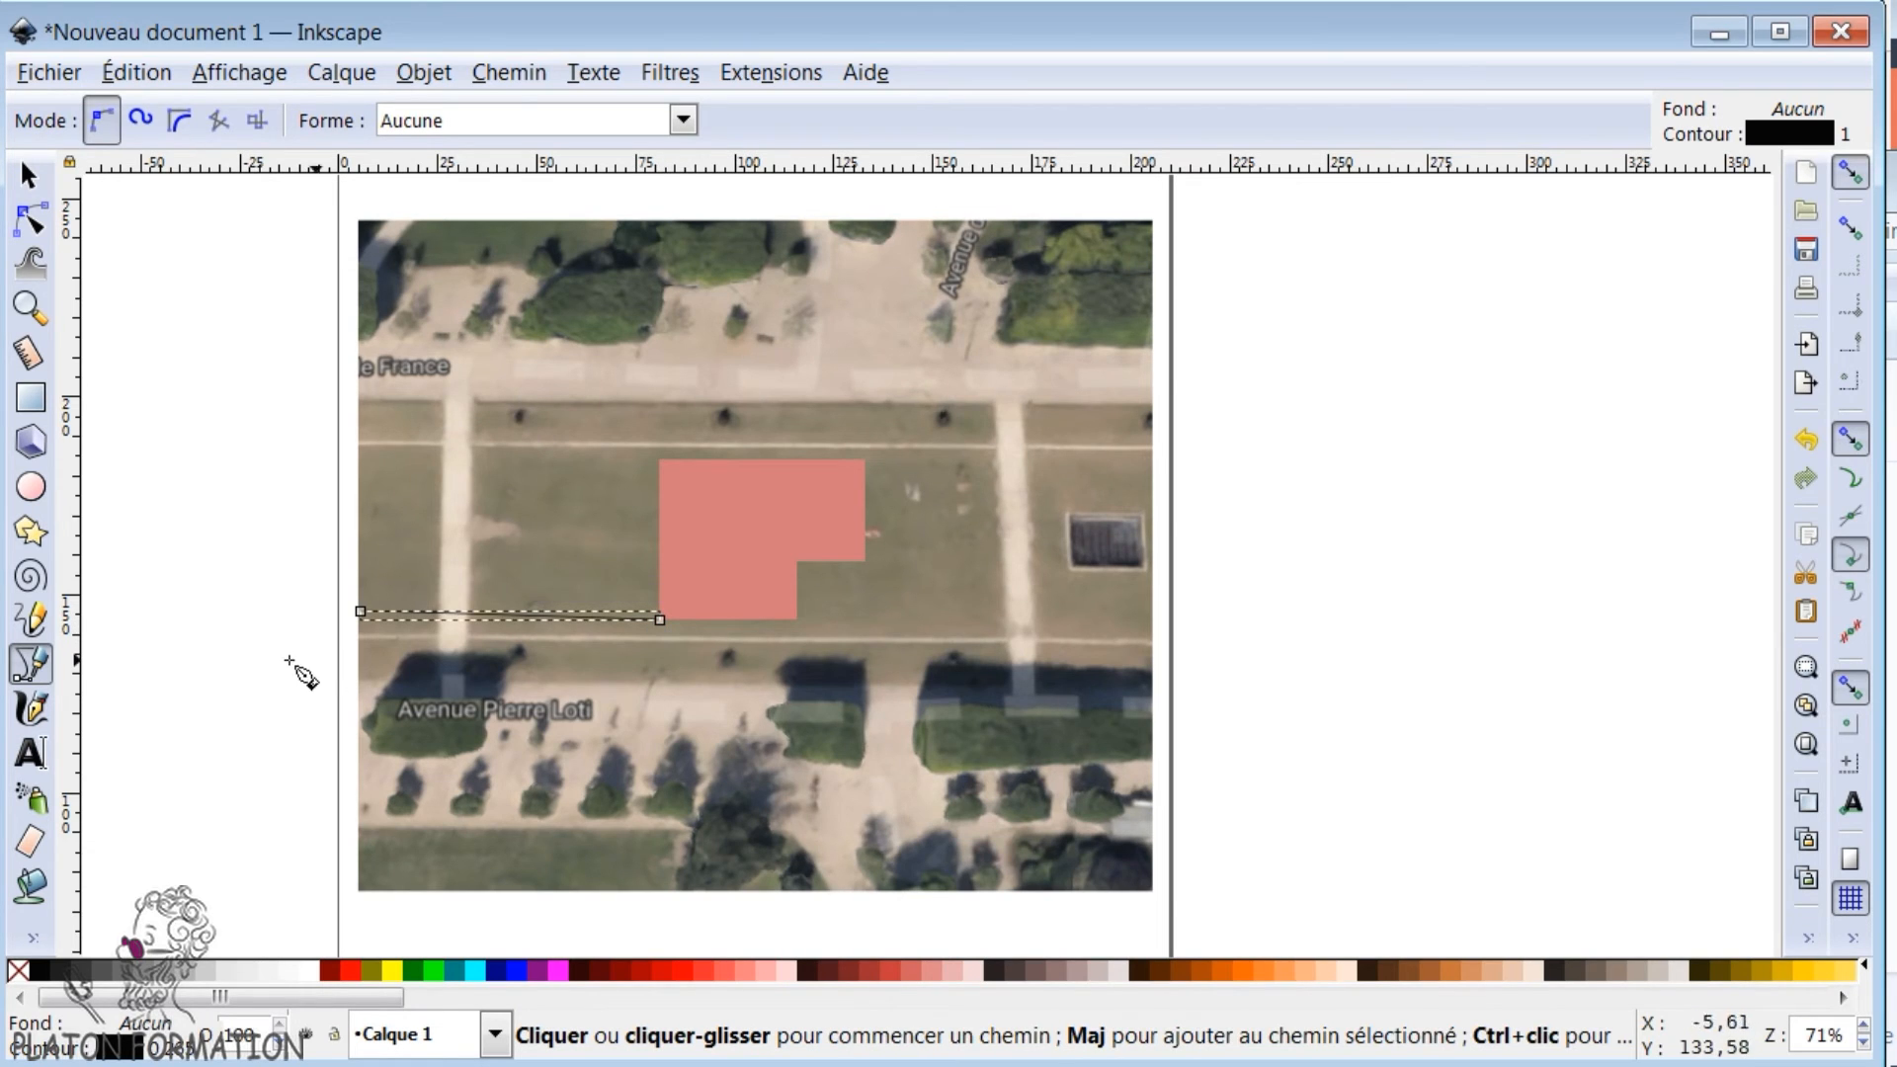
- Move the path's building-side end node up along the building's edge to about X 81.9, Y 152.7 mm
click(30, 220)
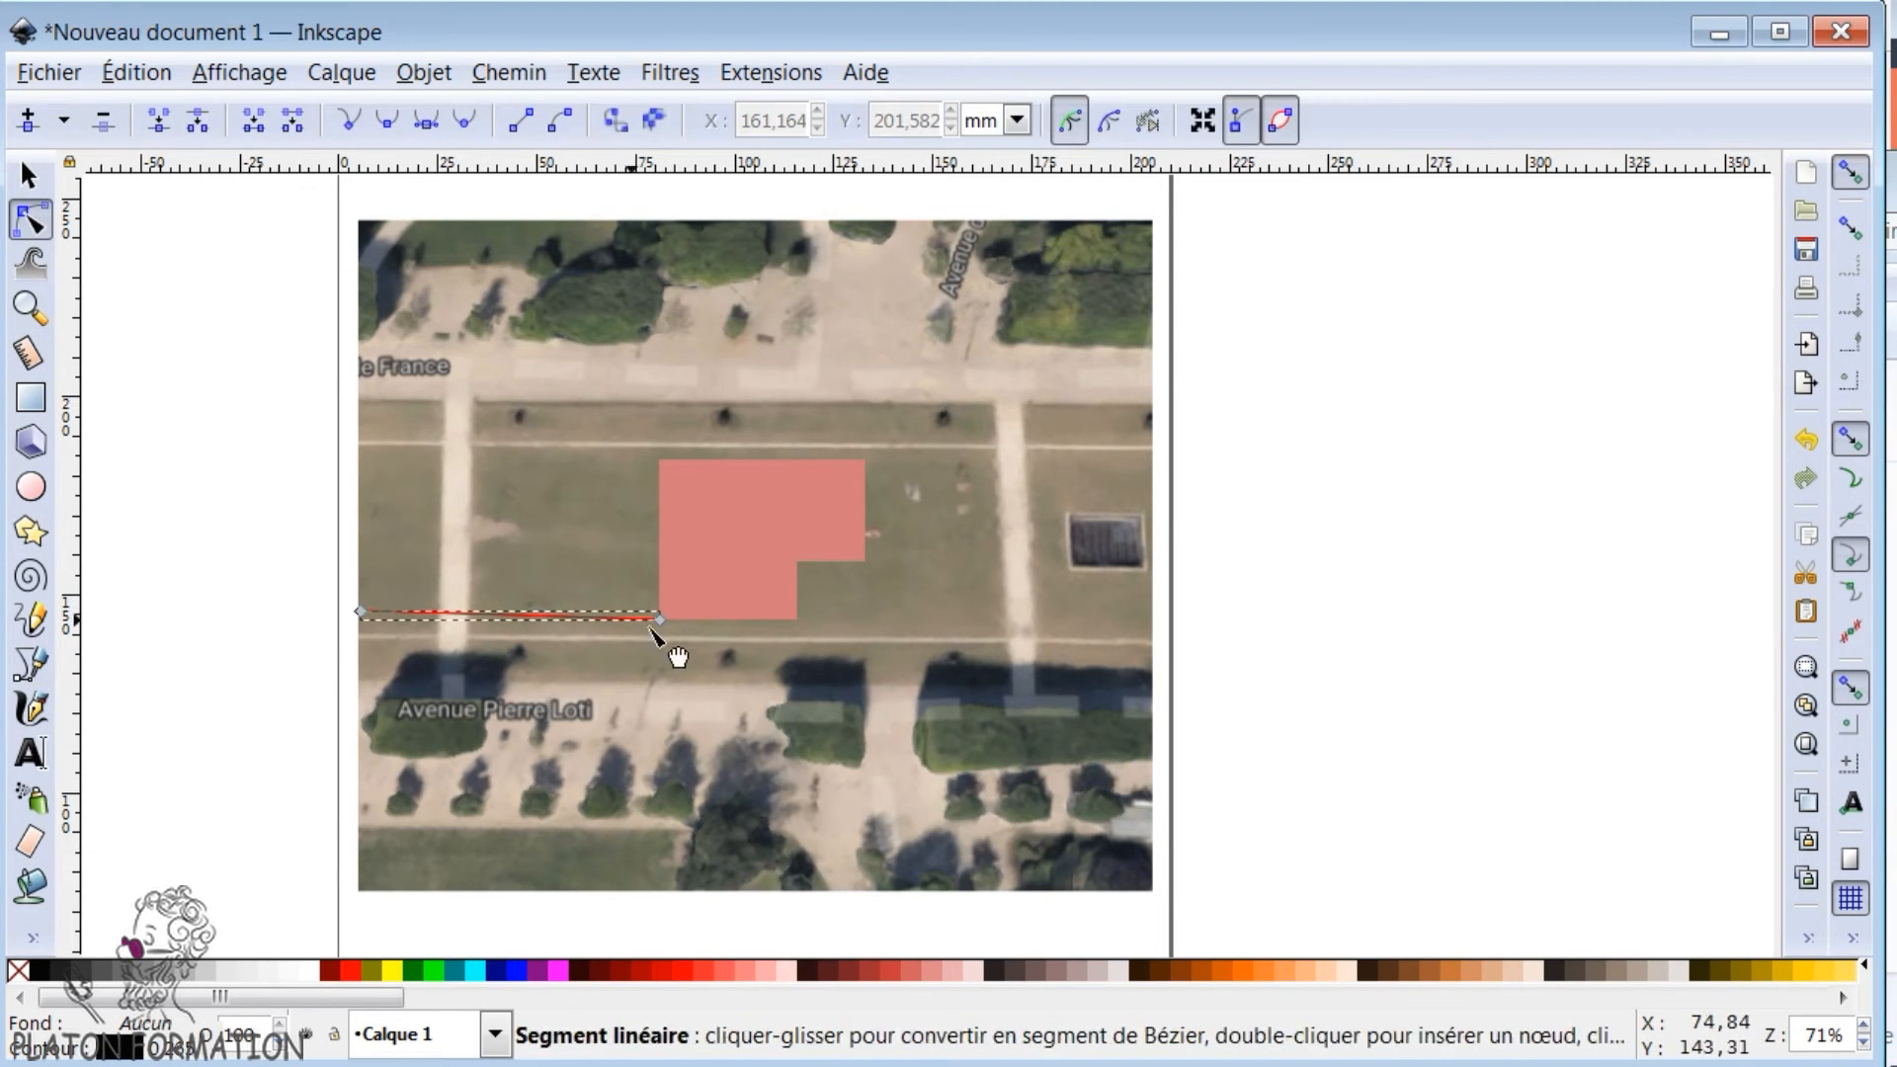
drag(661, 621, 670, 597)
- Set the path's stroke width to 2.865 mm and give it a dotted dash pattern, then deselect it
key(ctrl+shift+f)
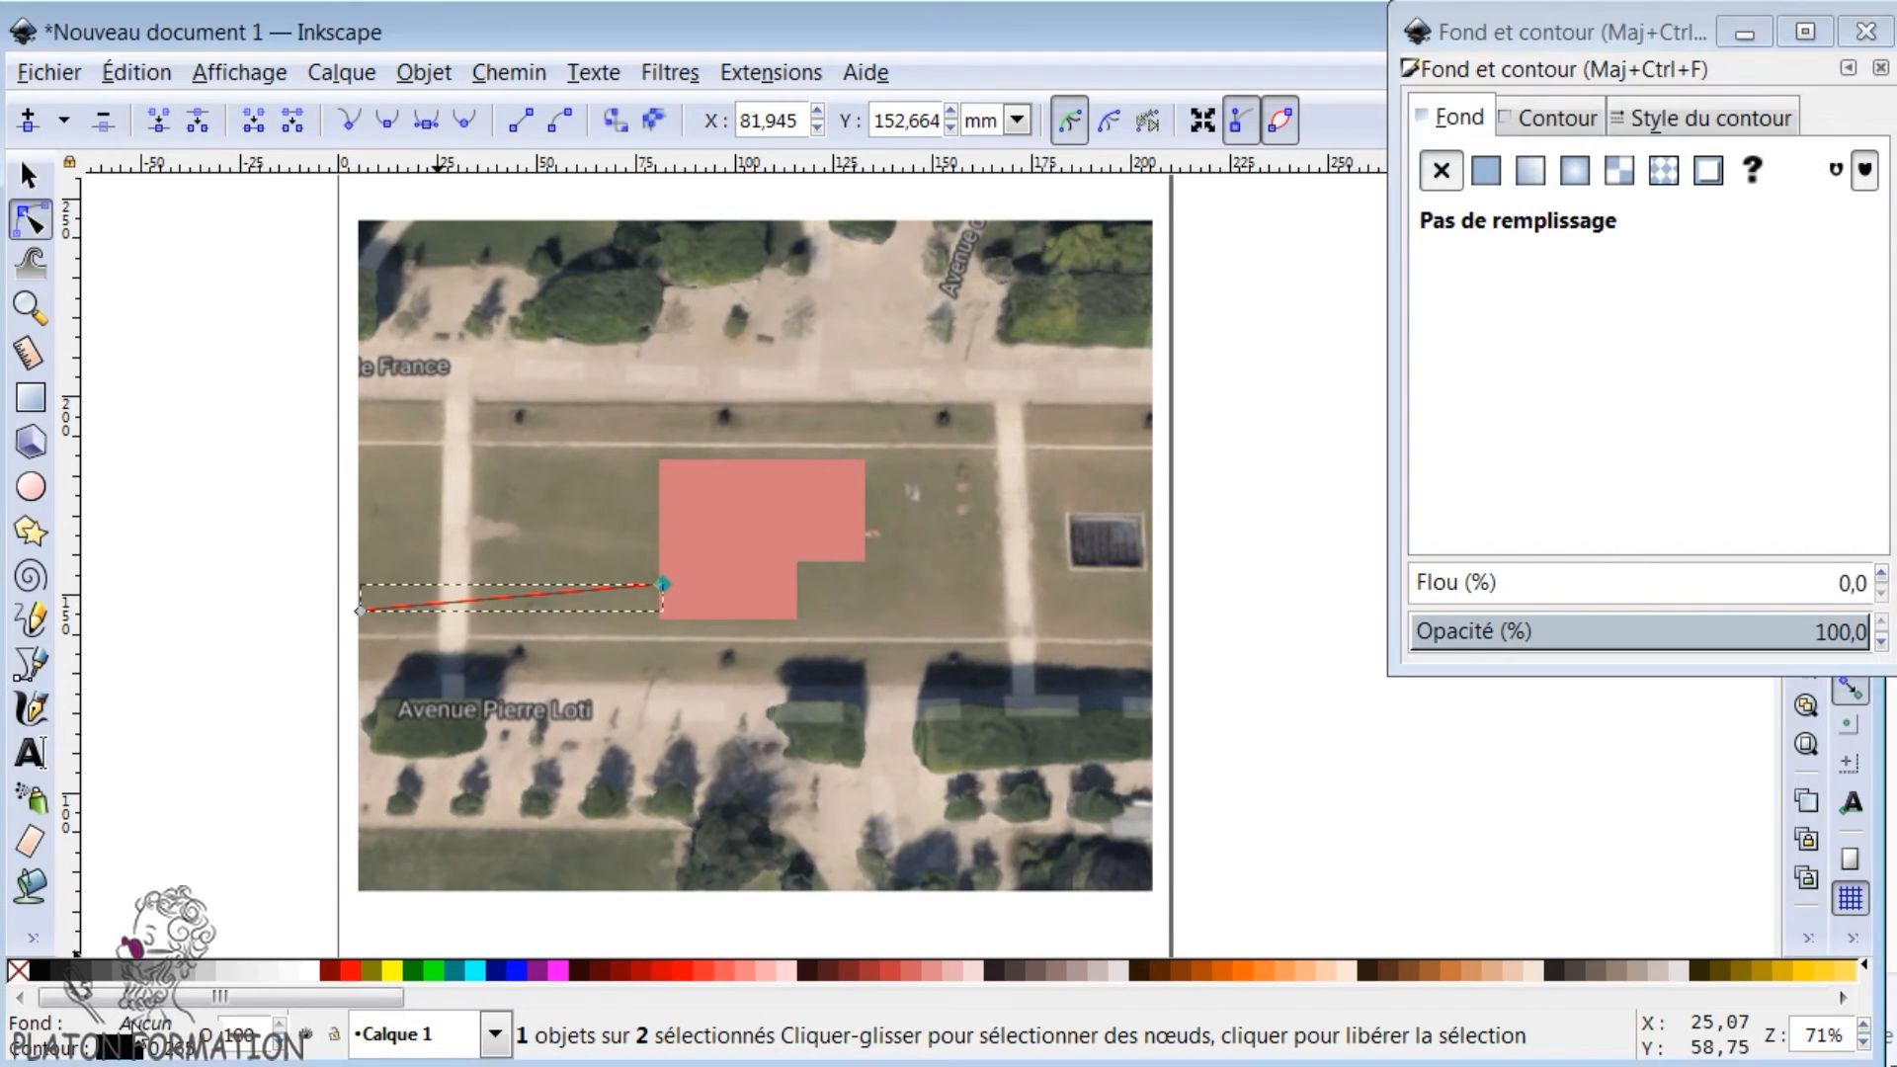
drag(1545, 44, 1340, 159)
click(1466, 234)
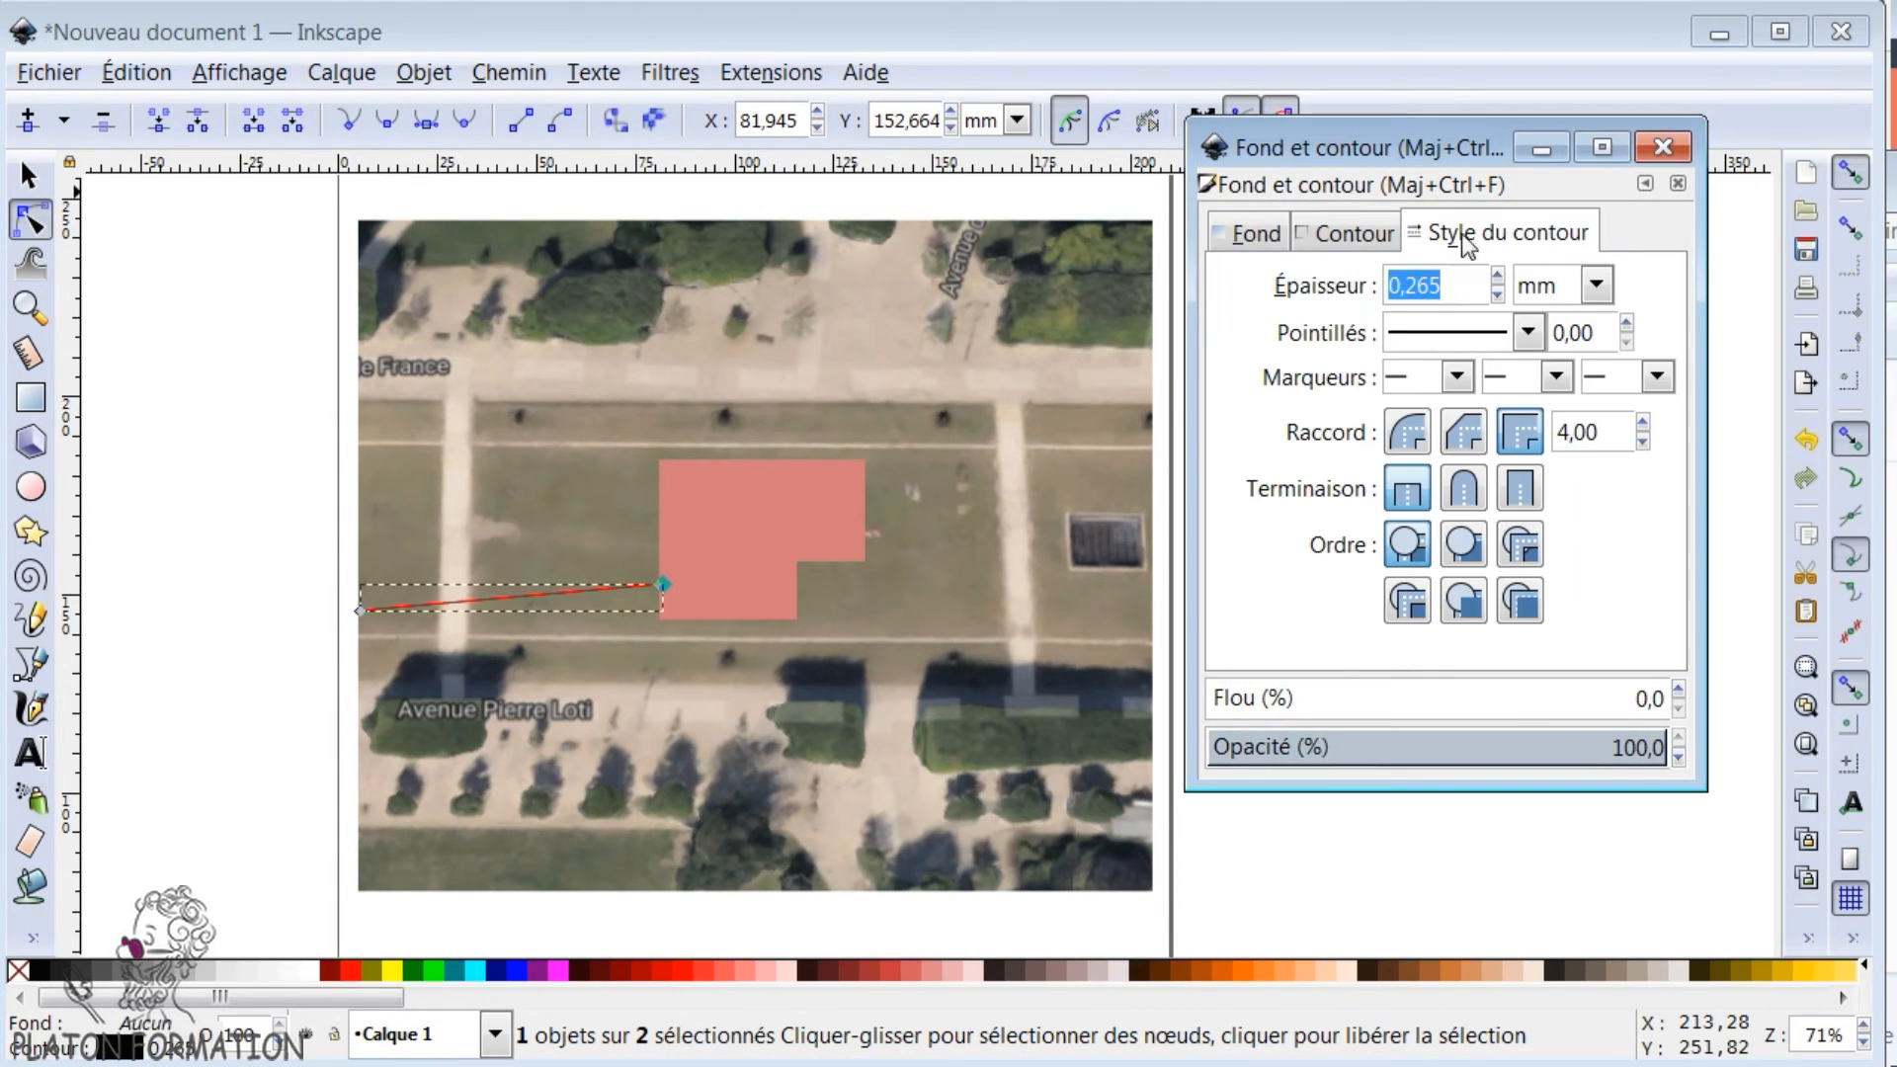
click(1497, 274)
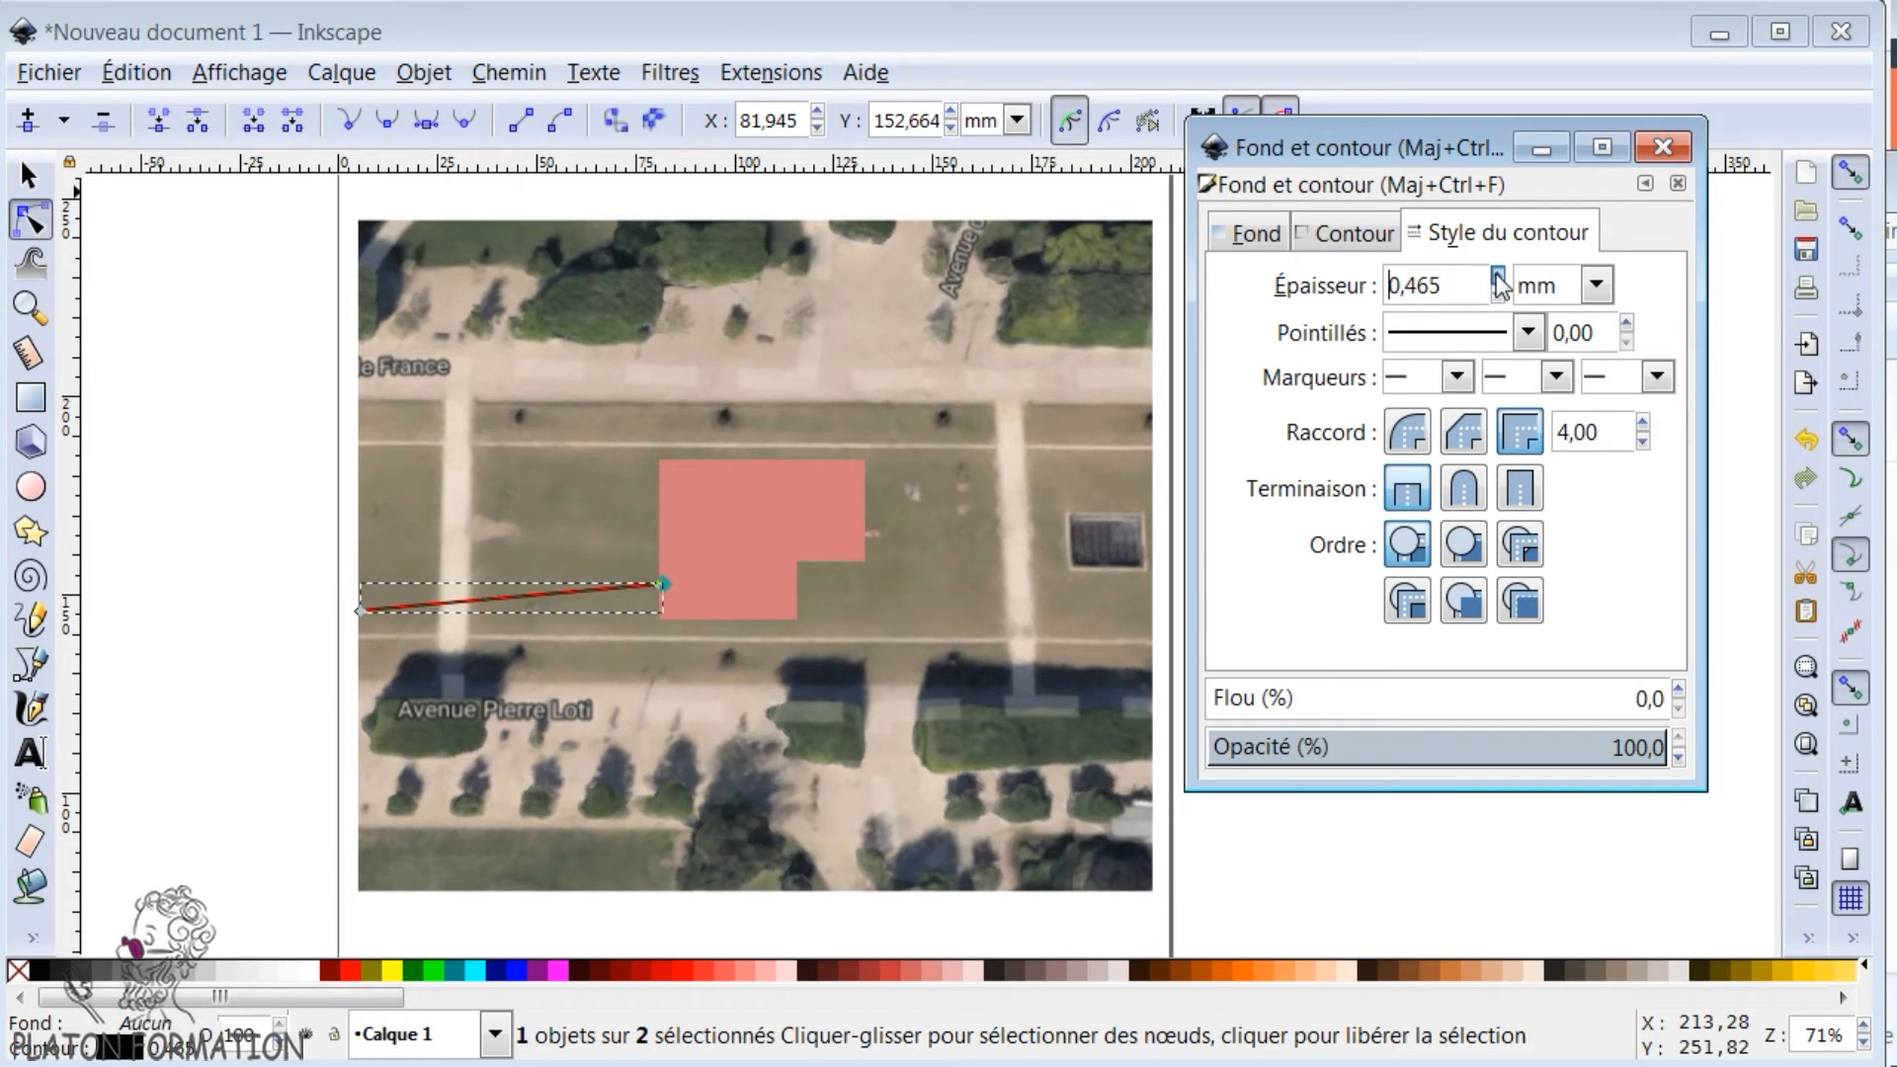
click(1529, 338)
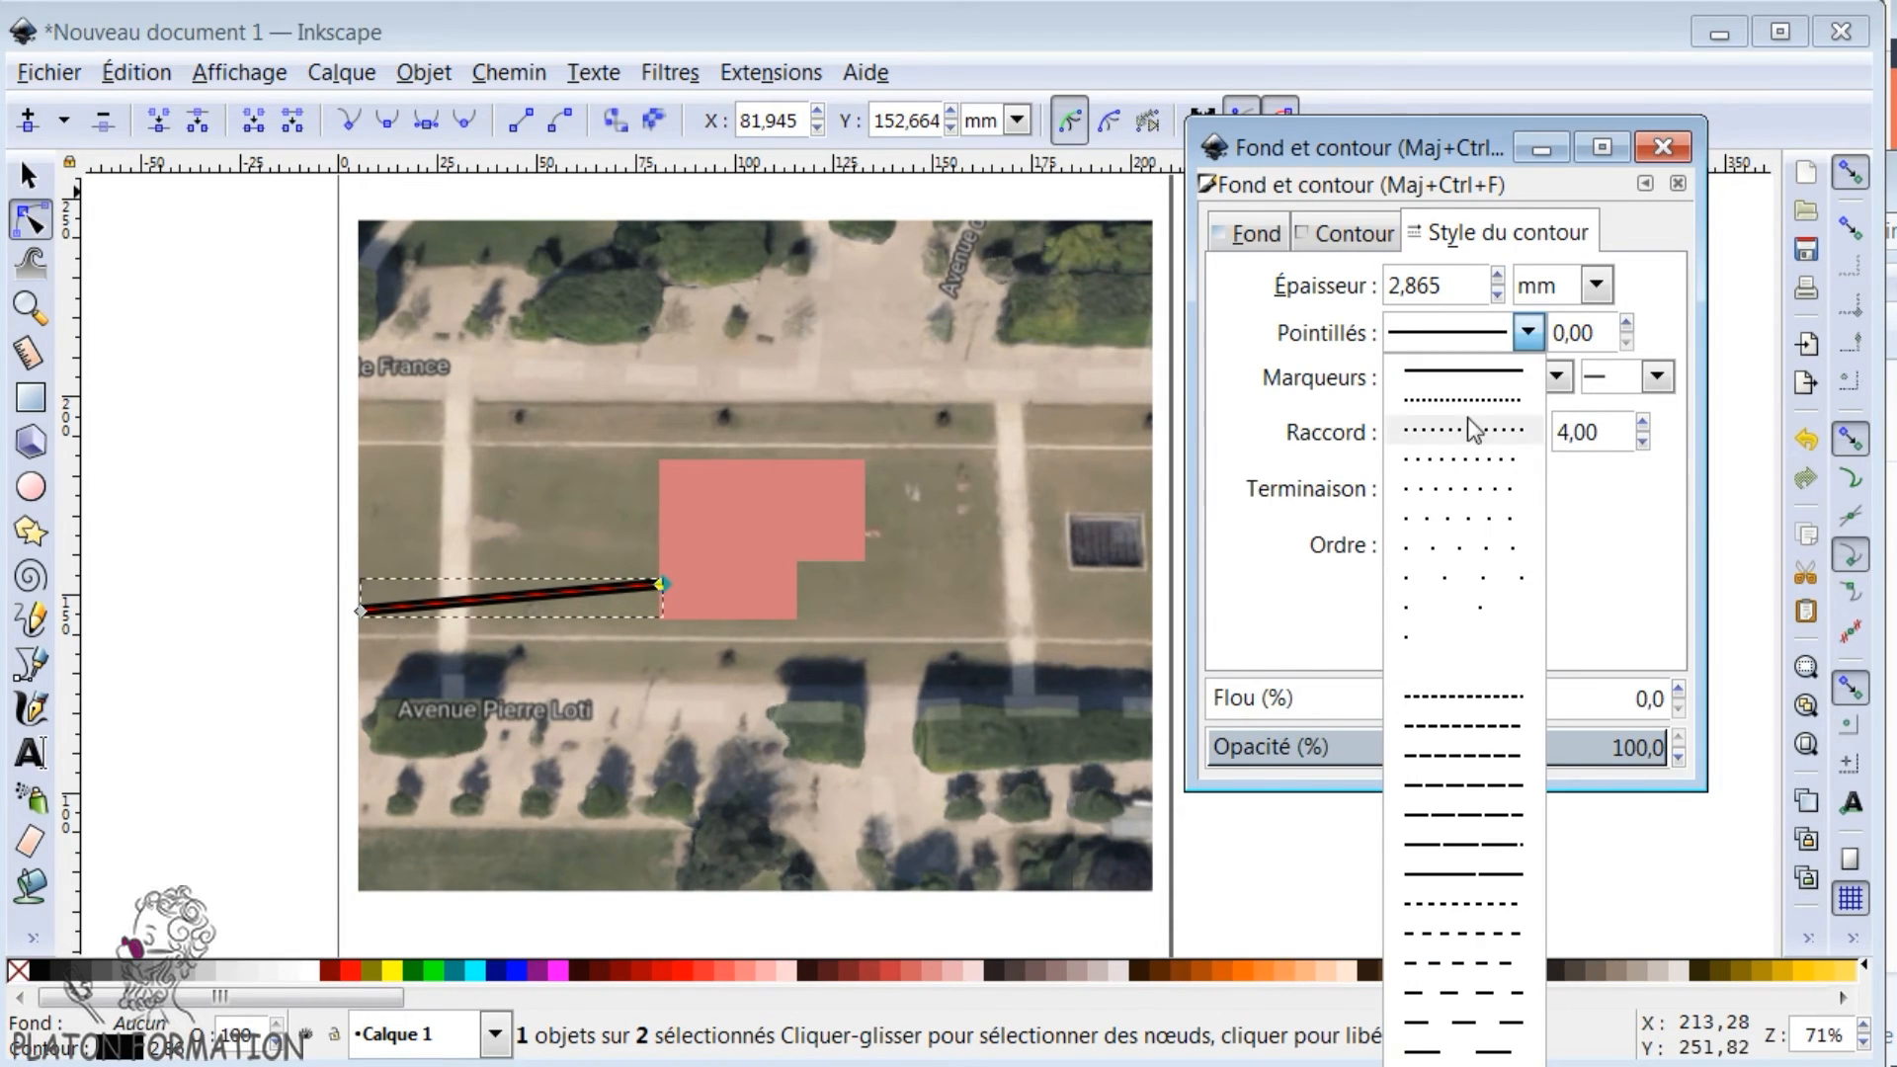
click(1471, 431)
key(Escape)
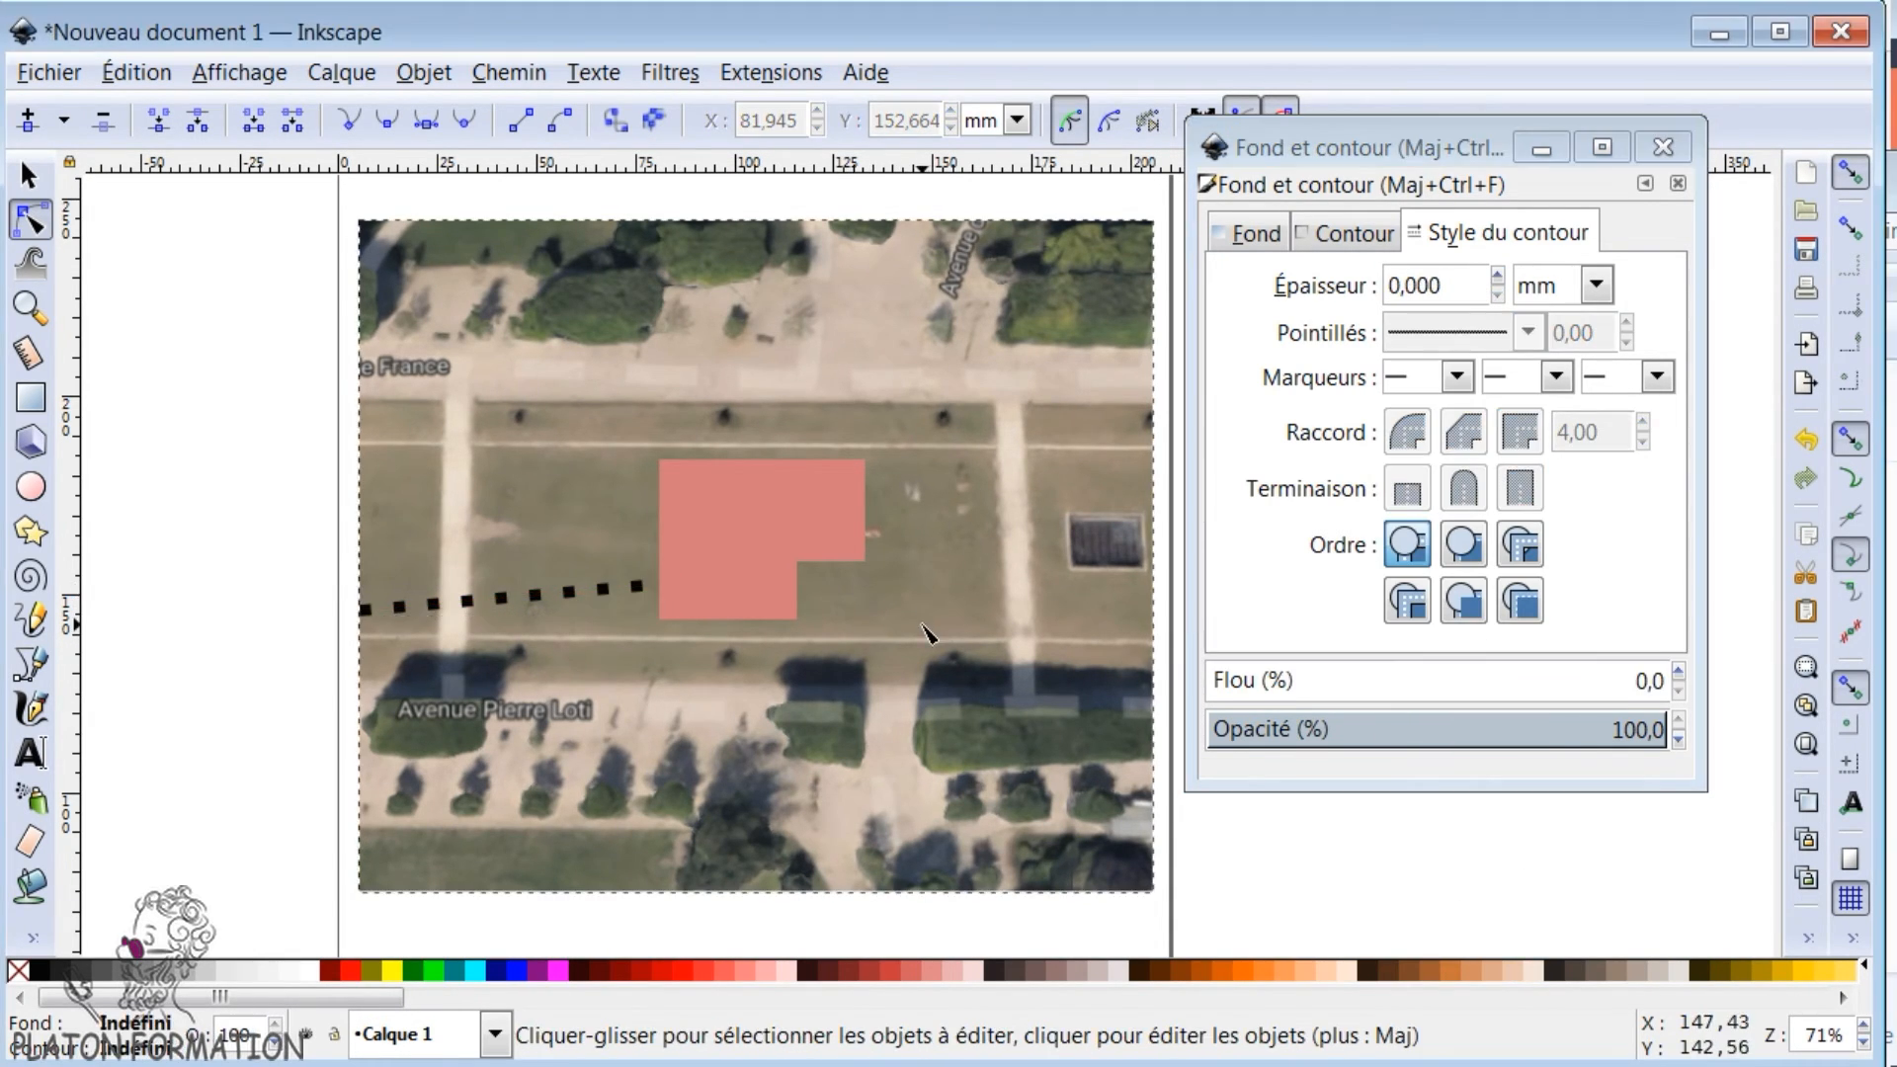
scroll(254, 644, down, 2)
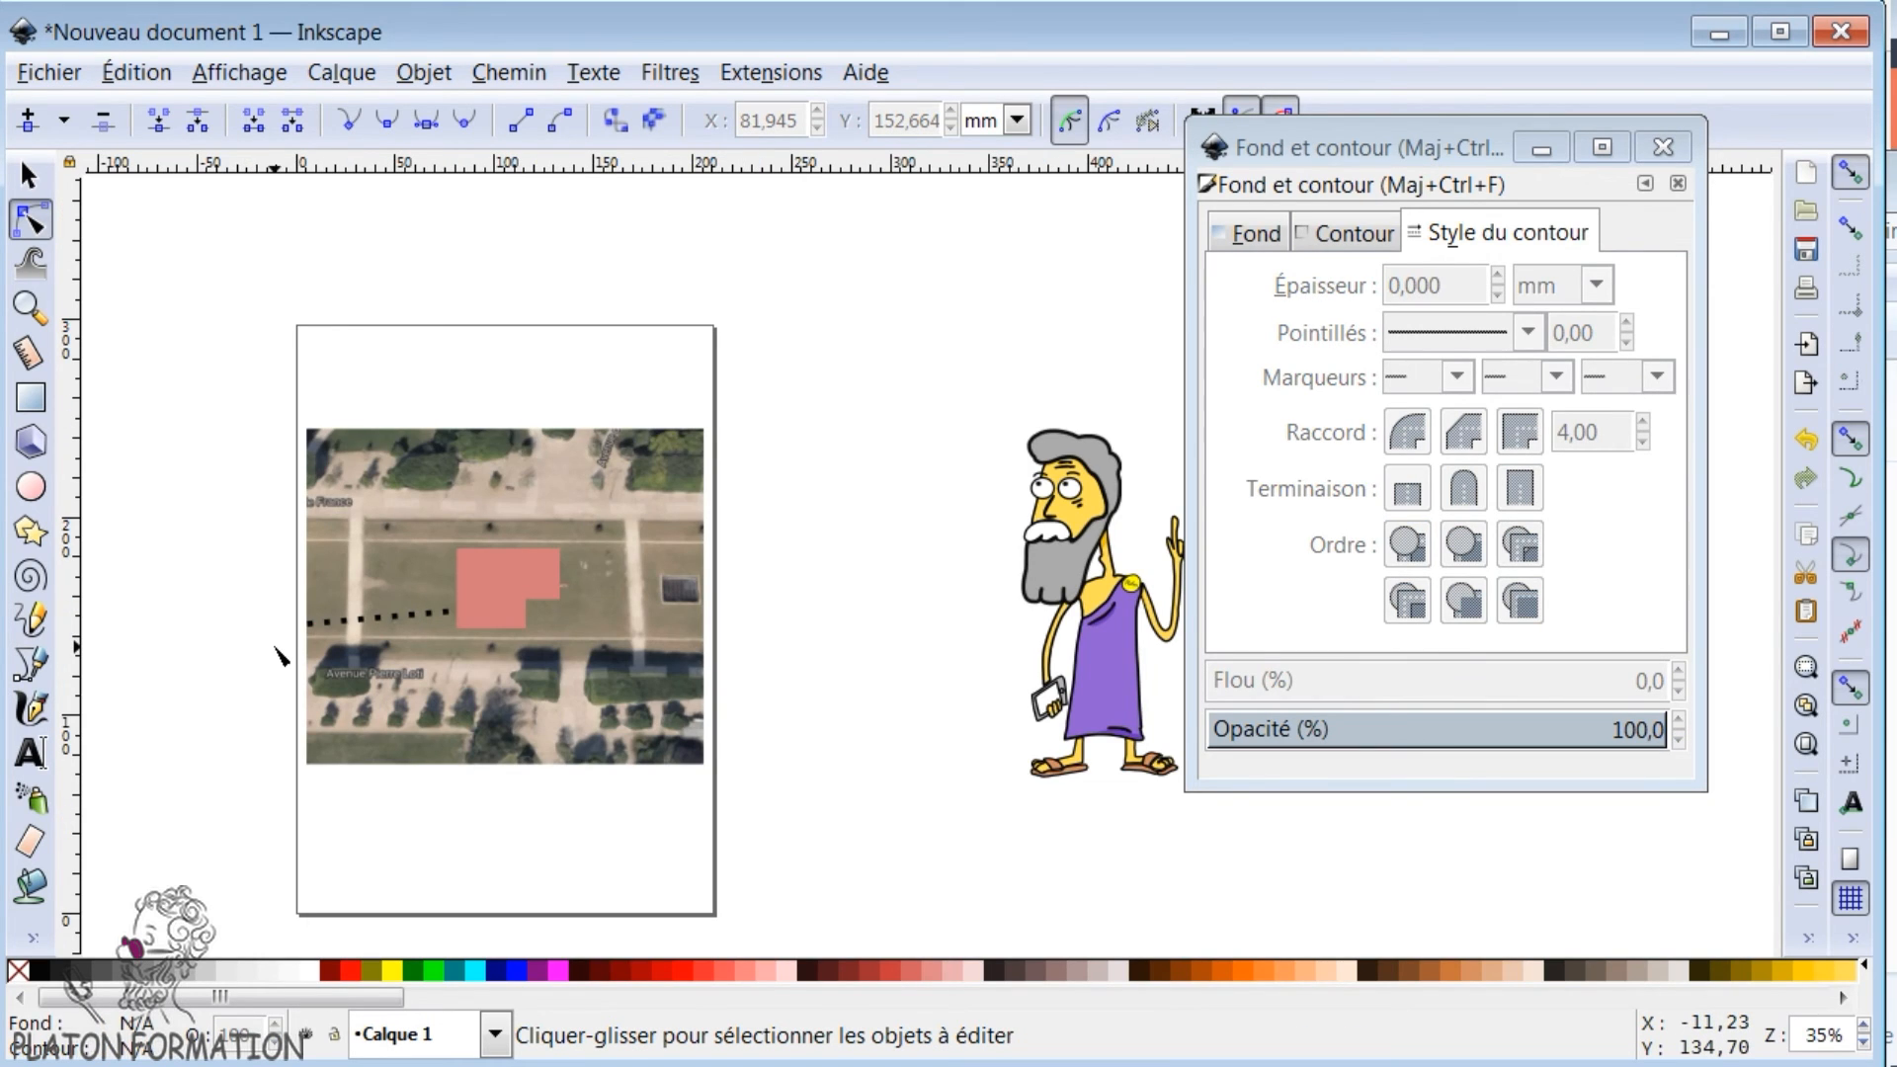